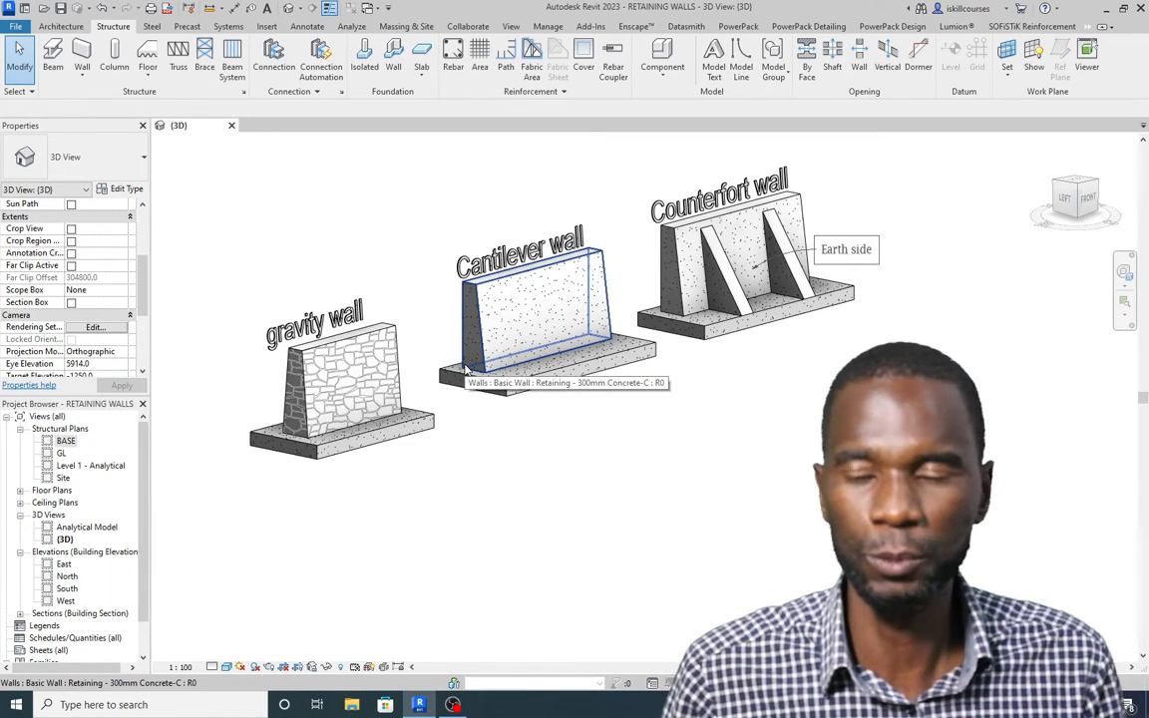
Step: Examine the stone gravity wall and its footing up close in the 3D view
{"action": "scroll", "coordinate": [362, 407], "scroll_direction": "up", "scroll_amount": 5}
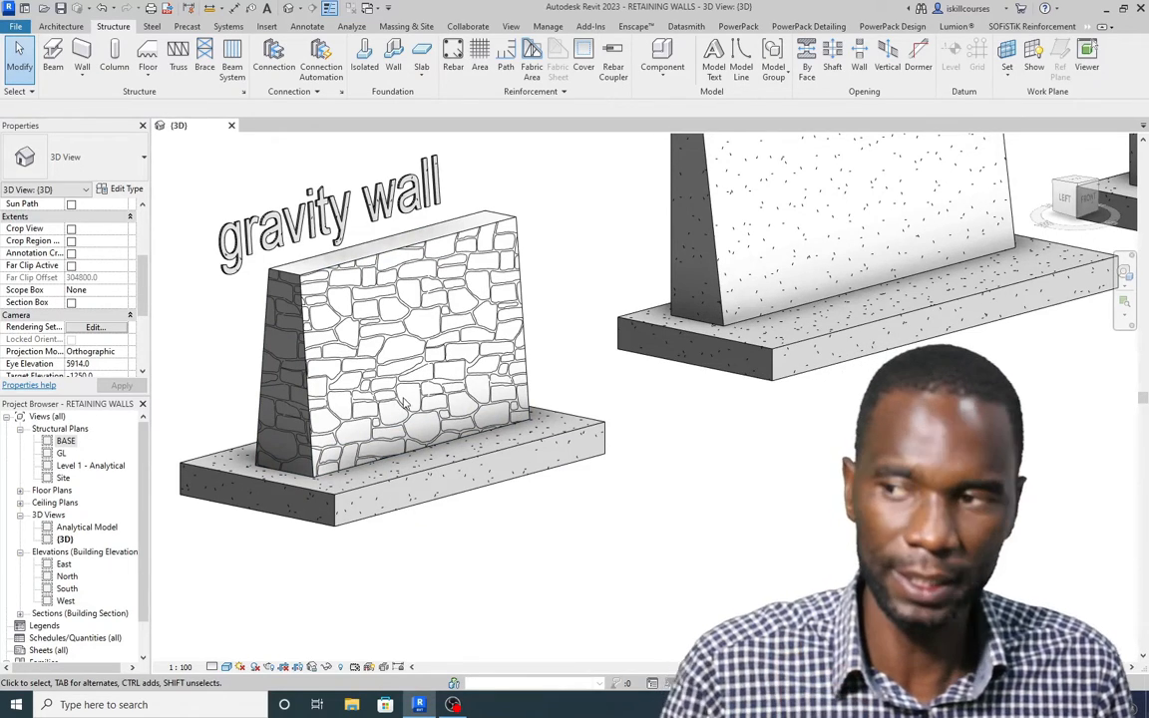
{"action": "scroll", "coordinate": [407, 399], "scroll_direction": "down", "scroll_amount": 3}
{"action": "scroll", "coordinate": [280, 310], "scroll_direction": "up", "scroll_amount": 5}
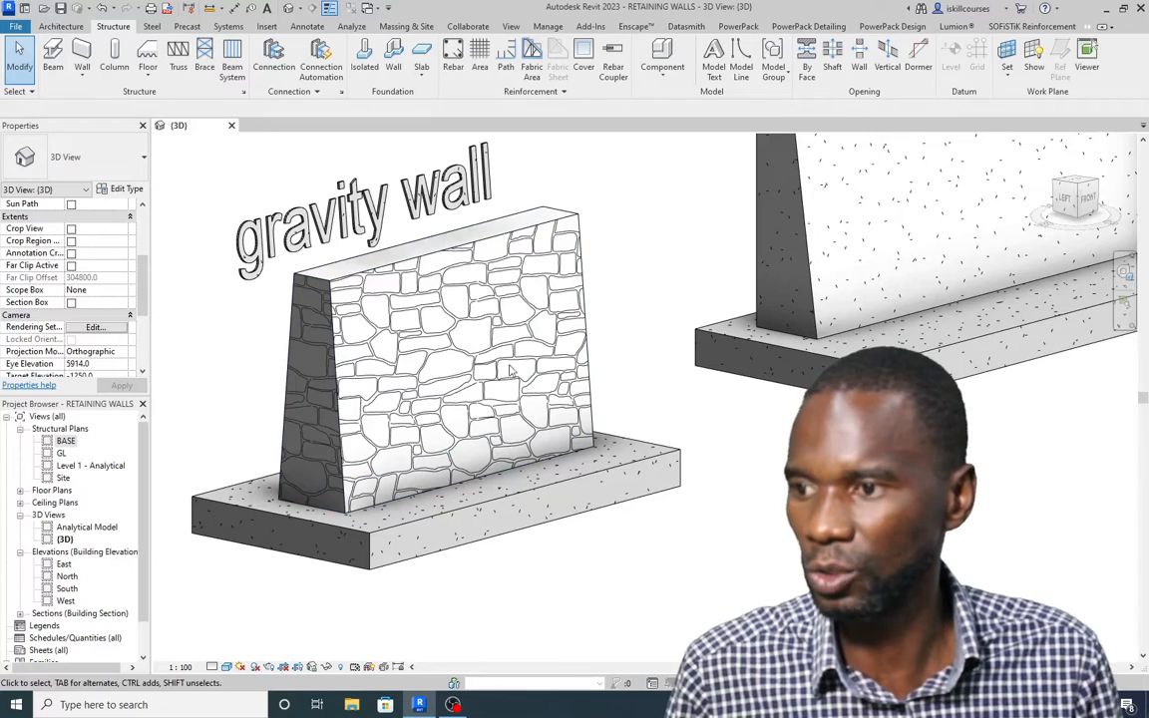
{"action": "scroll", "coordinate": [309, 475], "scroll_direction": "down", "scroll_amount": 1}
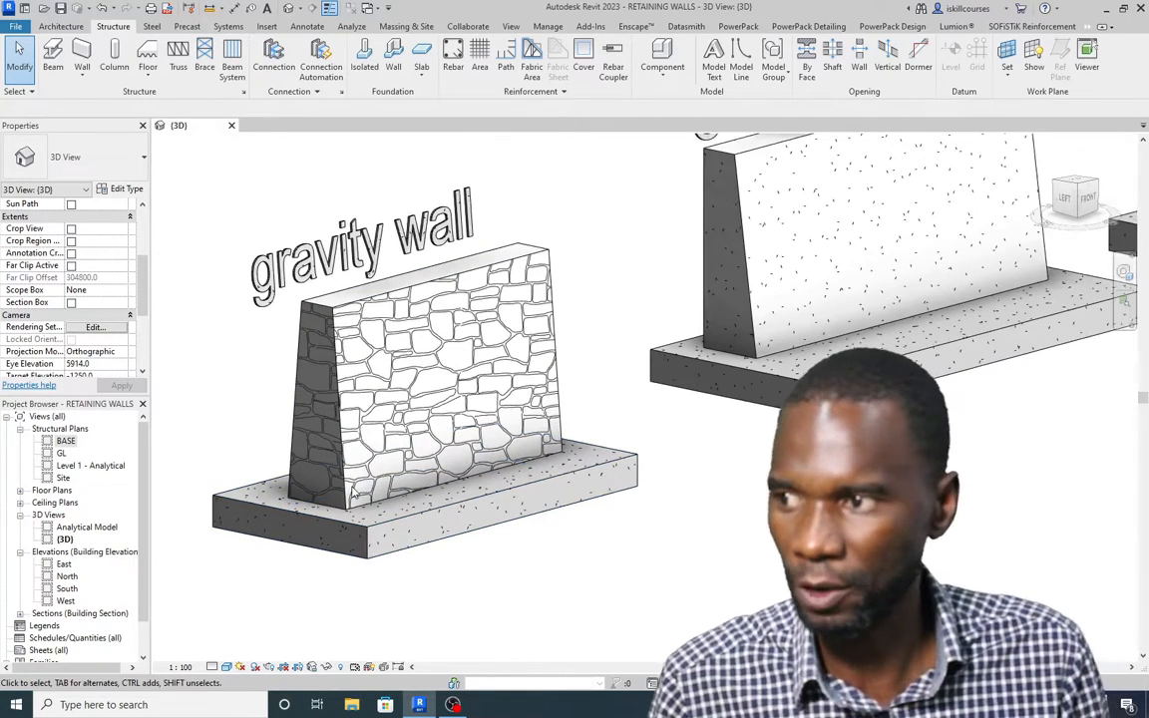
{"action": "scroll", "coordinate": [304, 475], "scroll_direction": "down", "scroll_amount": 3}
{"action": "scroll", "coordinate": [421, 439], "scroll_direction": "up", "scroll_amount": 3}
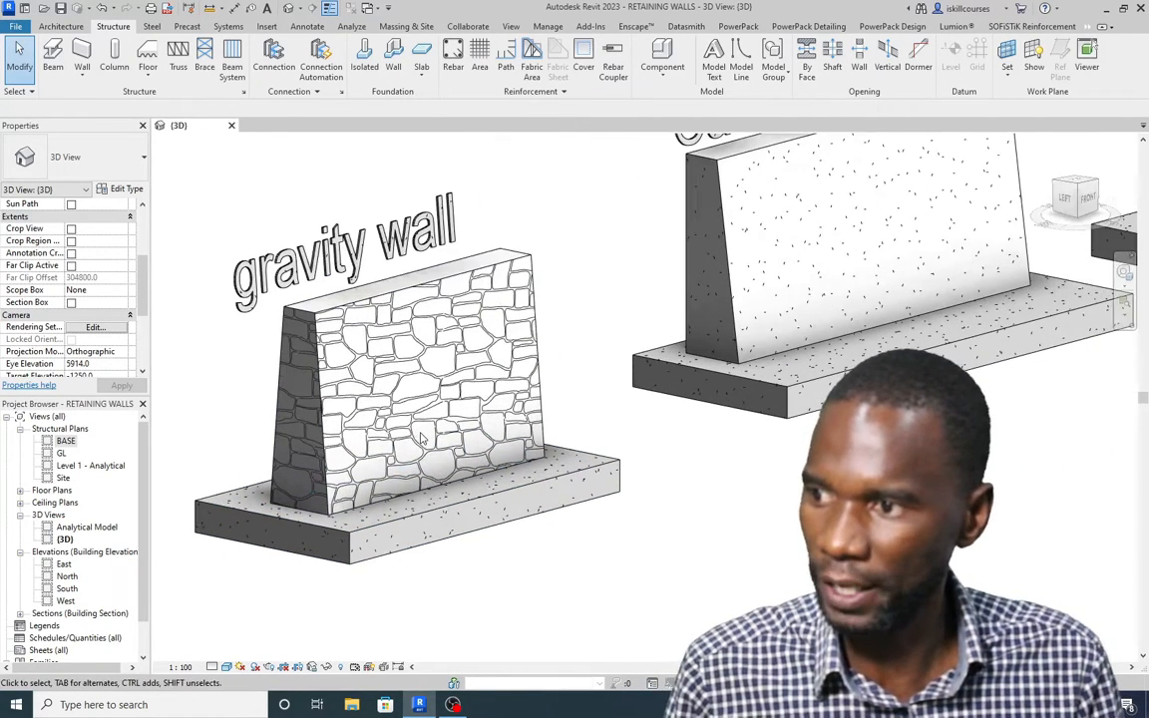
{"action": "scroll", "coordinate": [421, 438], "scroll_direction": "down", "scroll_amount": 3}
{"action": "scroll", "coordinate": [632, 375], "scroll_direction": "up", "scroll_amount": 4}
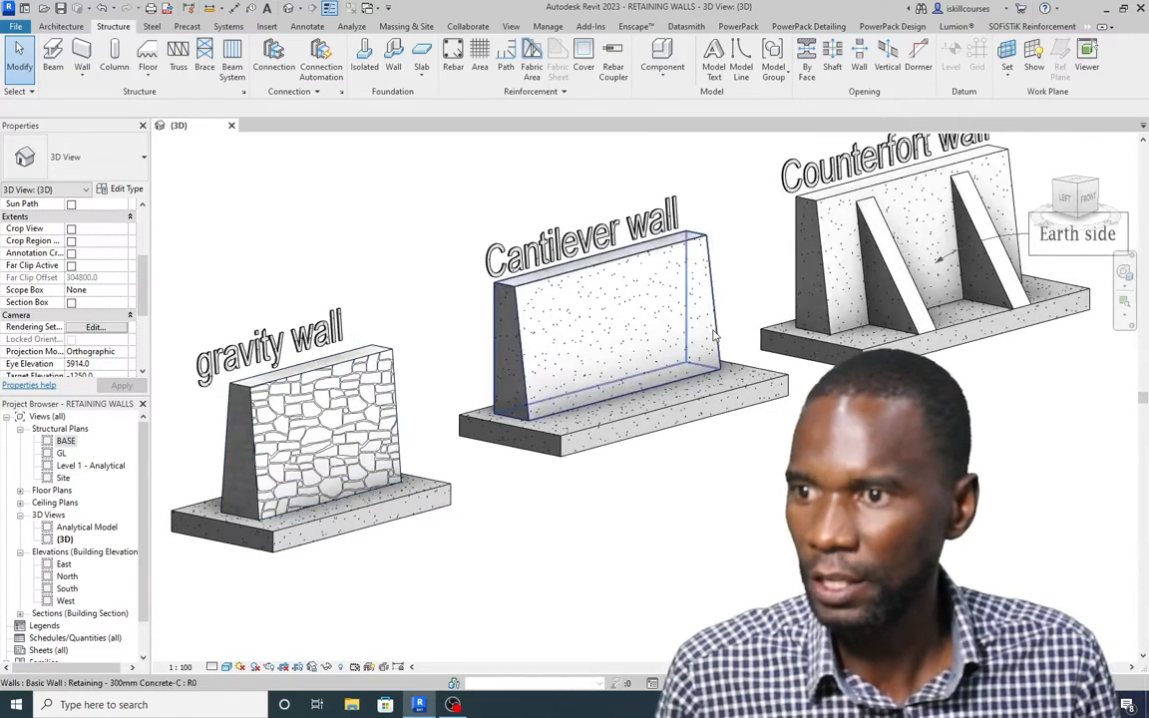
Step: Examine the cantilever wall and the counterfort wall, including the triangular counterforts on the earth side
{"action": "scroll", "coordinate": [633, 375], "scroll_direction": "down", "scroll_amount": 3}
{"action": "scroll", "coordinate": [469, 234], "scroll_direction": "up", "scroll_amount": 2}
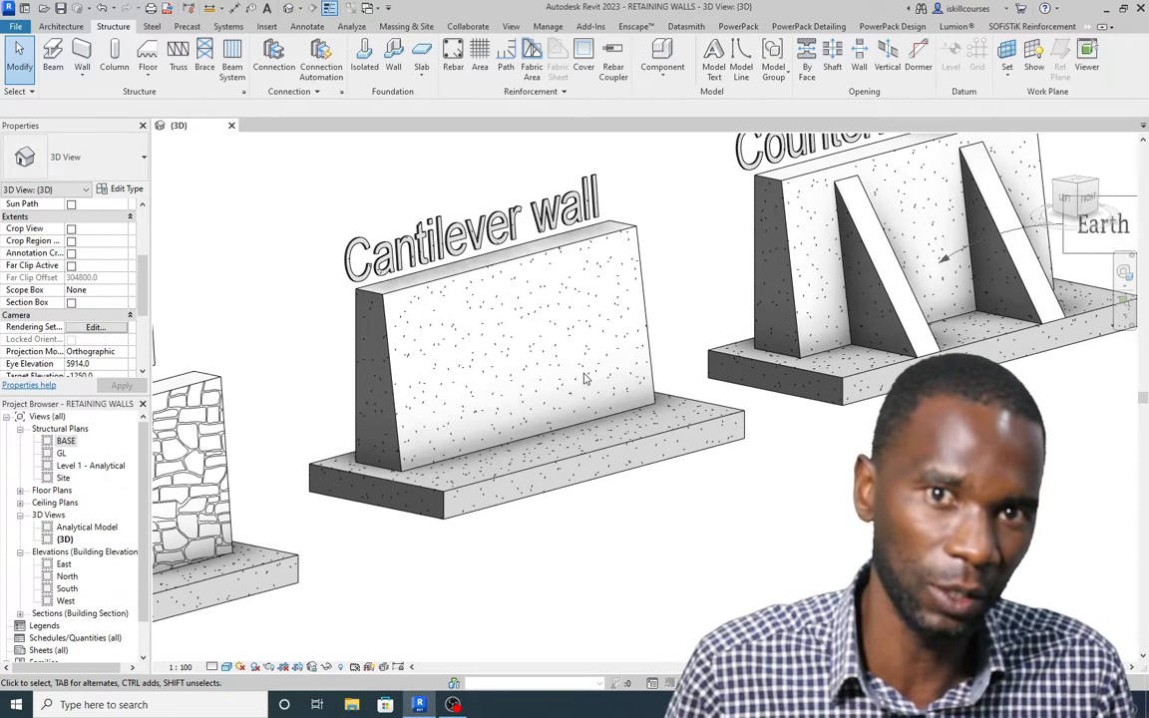
{"action": "scroll", "coordinate": [586, 379], "scroll_direction": "down", "scroll_amount": 2}
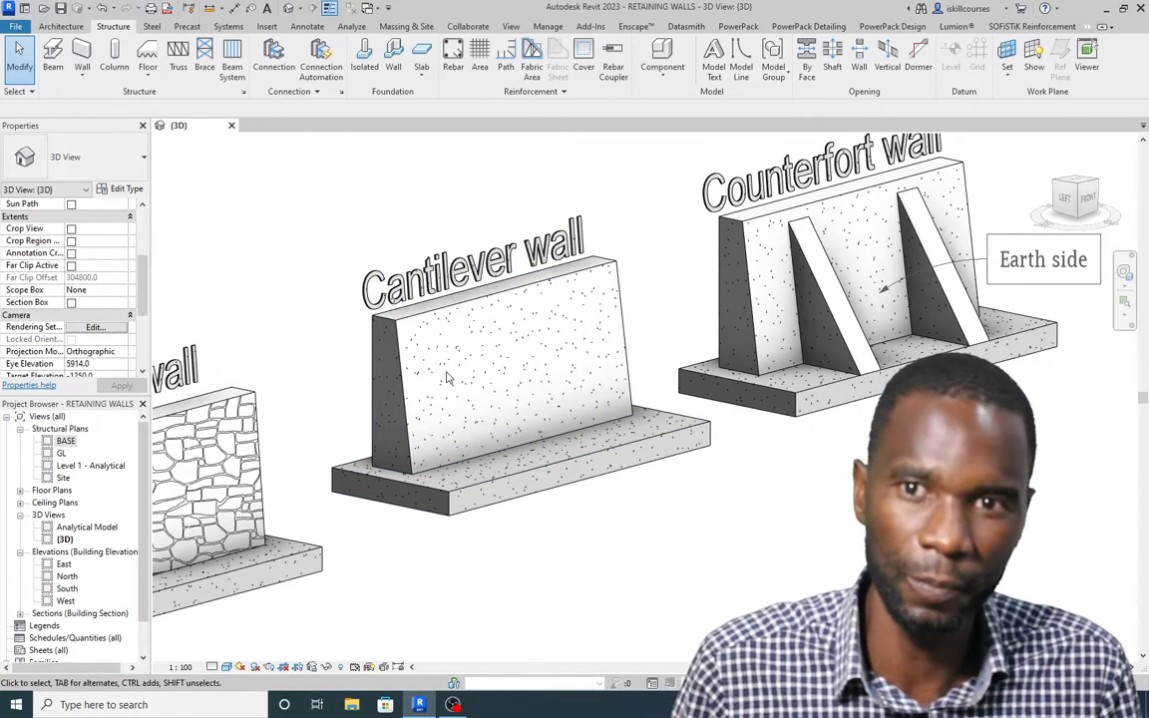
{"action": "scroll", "coordinate": [436, 398], "scroll_direction": "down", "scroll_amount": 1}
{"action": "scroll", "coordinate": [883, 245], "scroll_direction": "up", "scroll_amount": 4}
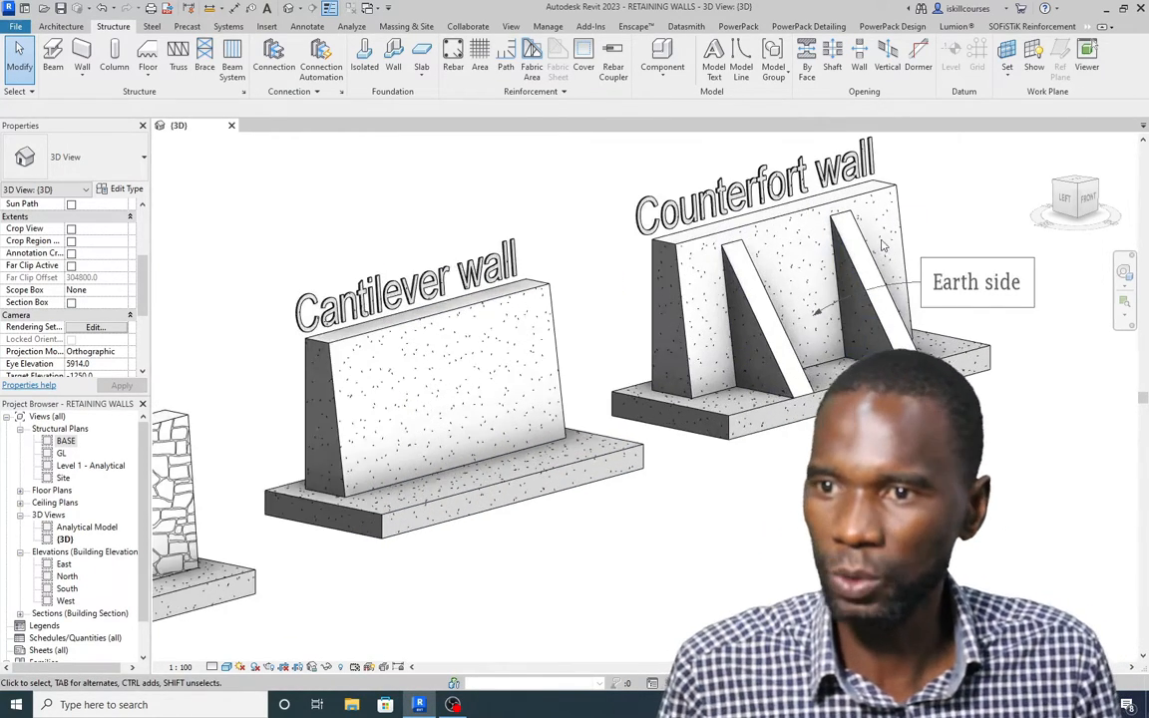
{"action": "scroll", "coordinate": [571, 336], "scroll_direction": "down", "scroll_amount": 3}
{"action": "scroll", "coordinate": [760, 291], "scroll_direction": "up", "scroll_amount": 2}
{"action": "scroll", "coordinate": [659, 329], "scroll_direction": "down", "scroll_amount": 1}
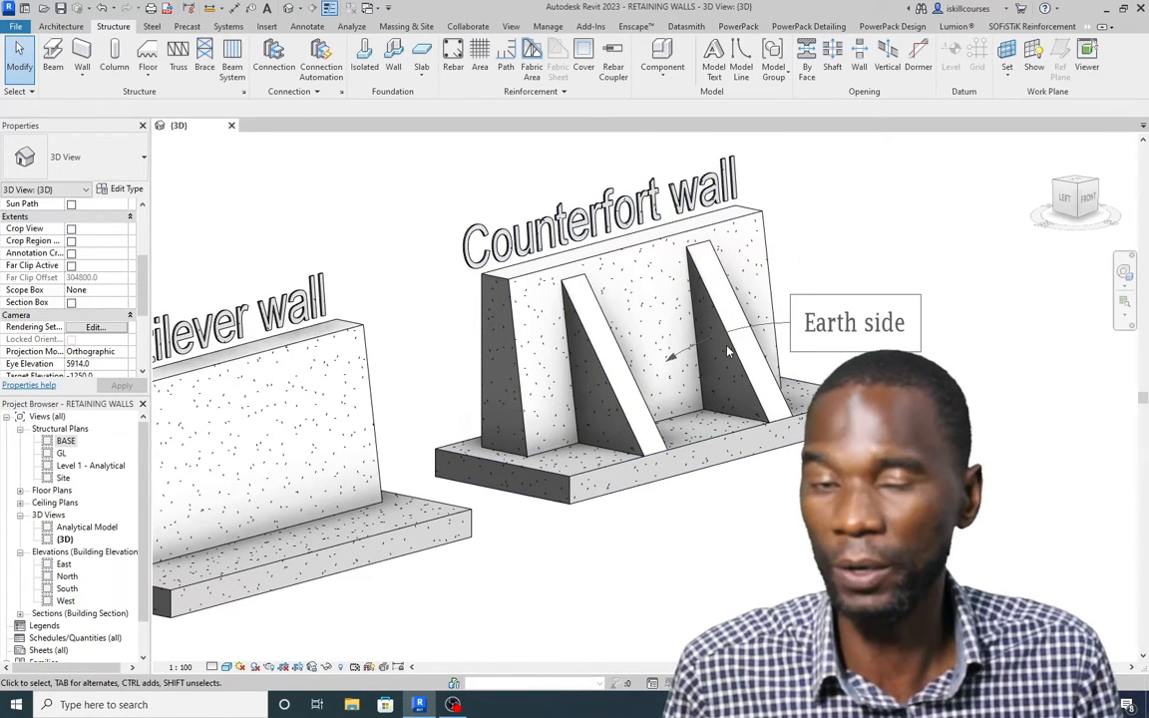
{"action": "scroll", "coordinate": [729, 351], "scroll_direction": "down", "scroll_amount": 1}
{"action": "scroll", "coordinate": [728, 351], "scroll_direction": "down", "scroll_amount": 2}
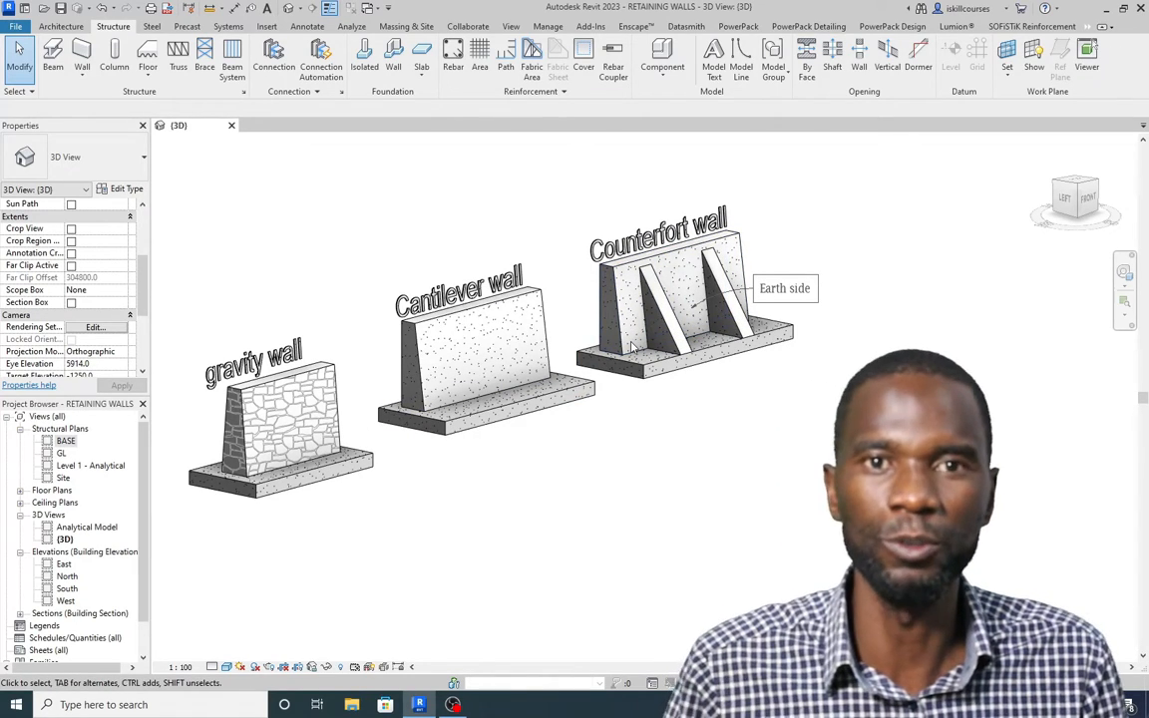
Step: Compare the gravity, cantilever and counterfort walls and inspect each wall's shape, footing and supports
{"action": "scroll", "coordinate": [435, 359], "scroll_direction": "up", "scroll_amount": 2}
{"action": "scroll", "coordinate": [657, 247], "scroll_direction": "down", "scroll_amount": 2}
{"action": "scroll", "coordinate": [325, 409], "scroll_direction": "up", "scroll_amount": 1}
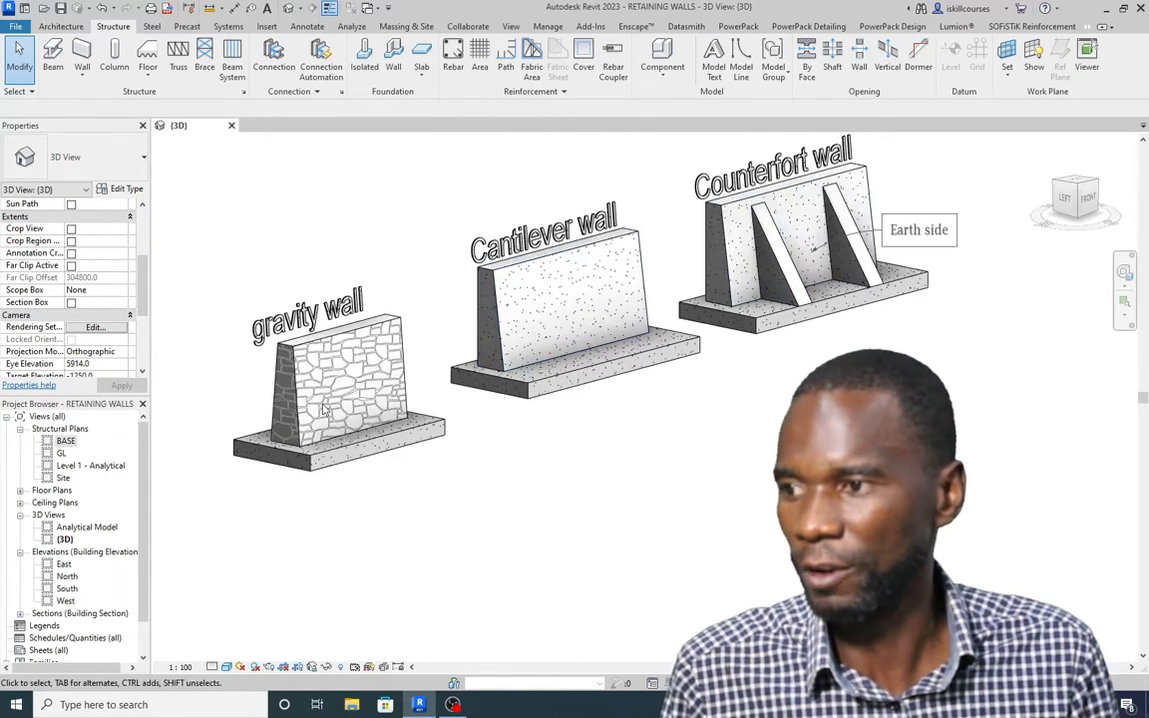
{"action": "scroll", "coordinate": [325, 409], "scroll_direction": "up", "scroll_amount": 2}
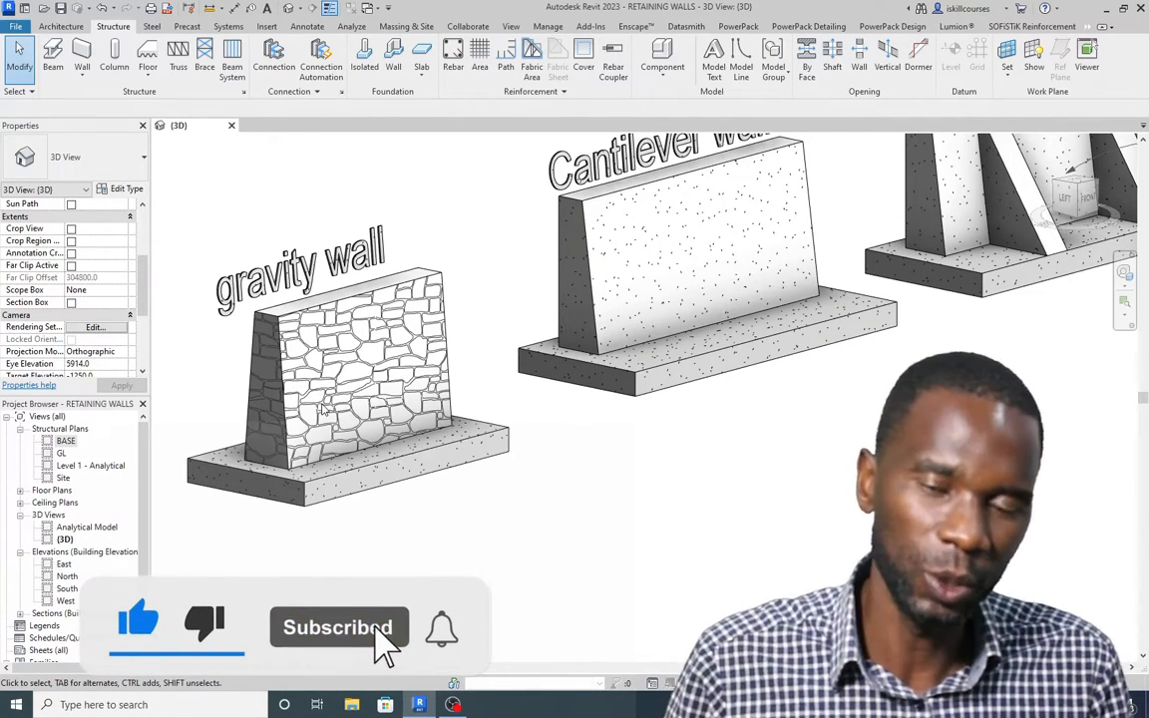
{"action": "scroll", "coordinate": [298, 384], "scroll_direction": "down", "scroll_amount": 1}
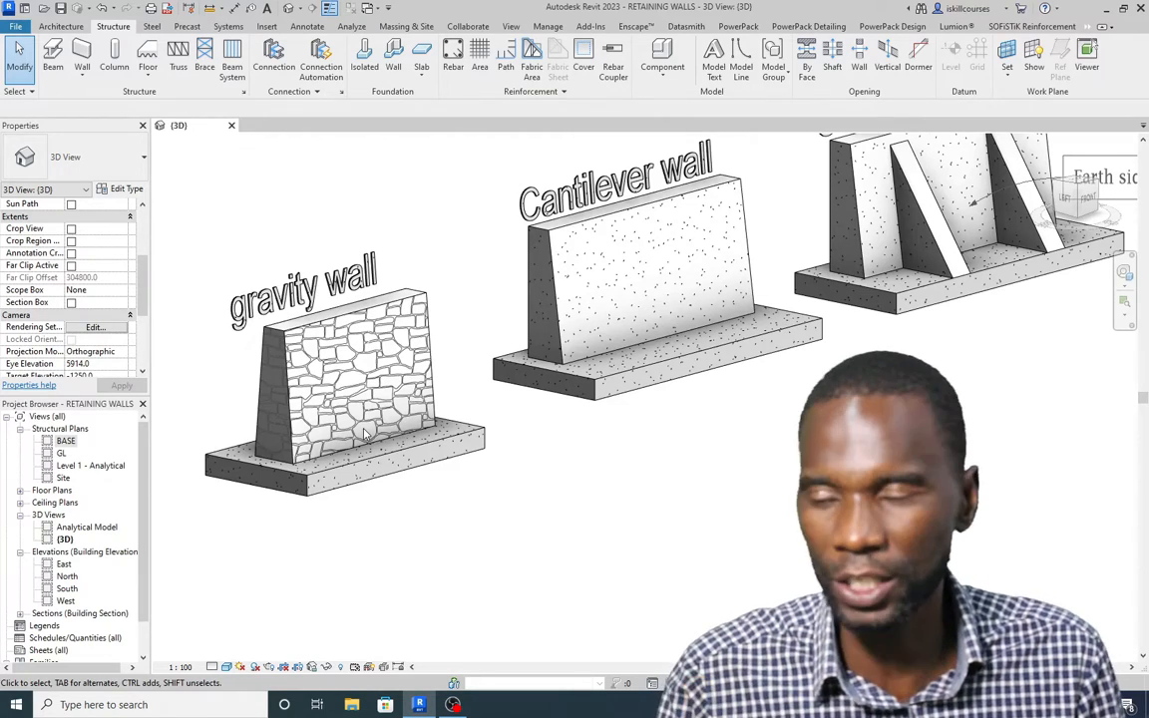
{"action": "scroll", "coordinate": [339, 439], "scroll_direction": "down", "scroll_amount": 4}
{"action": "scroll", "coordinate": [614, 375], "scroll_direction": "up", "scroll_amount": 4}
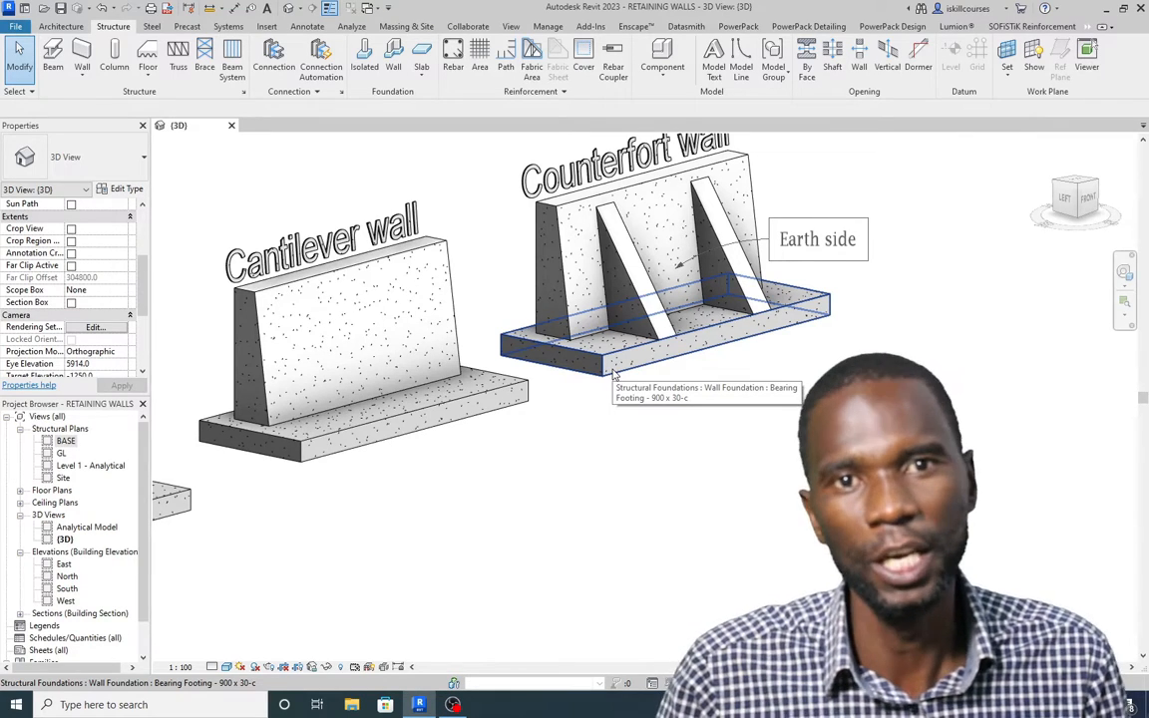
{"action": "scroll", "coordinate": [613, 374], "scroll_direction": "down", "scroll_amount": 4}
{"action": "scroll", "coordinate": [461, 369], "scroll_direction": "up", "scroll_amount": 2}
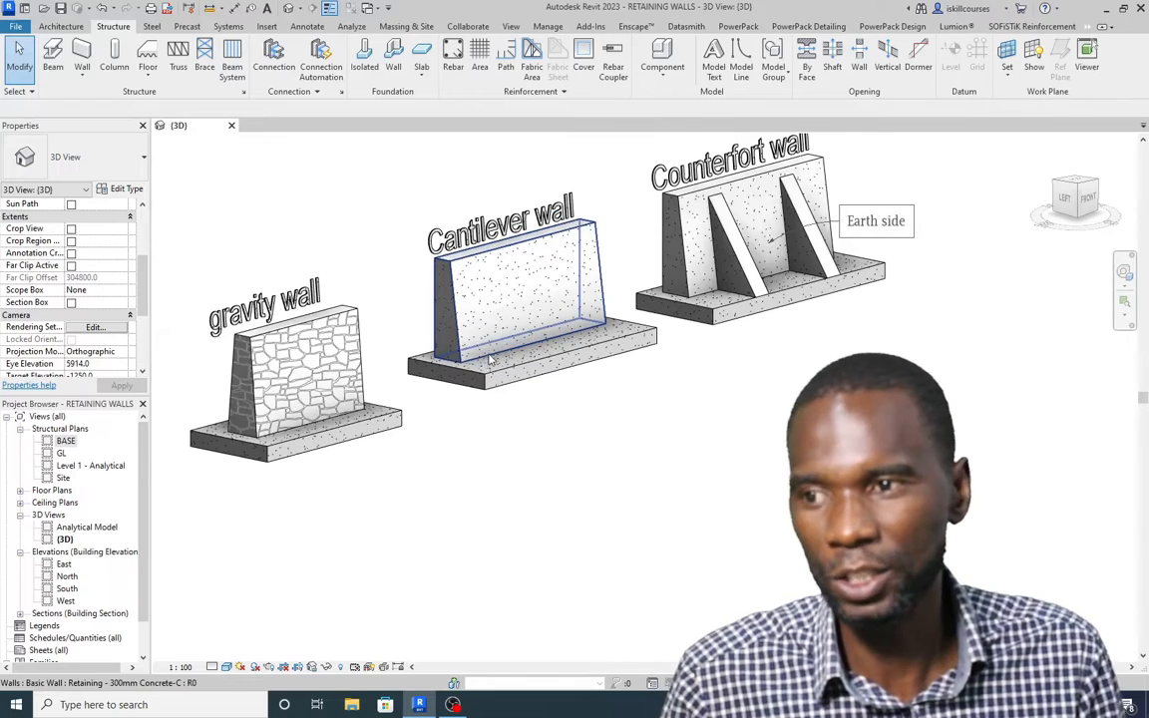
{"action": "scroll", "coordinate": [488, 357], "scroll_direction": "down", "scroll_amount": 2}
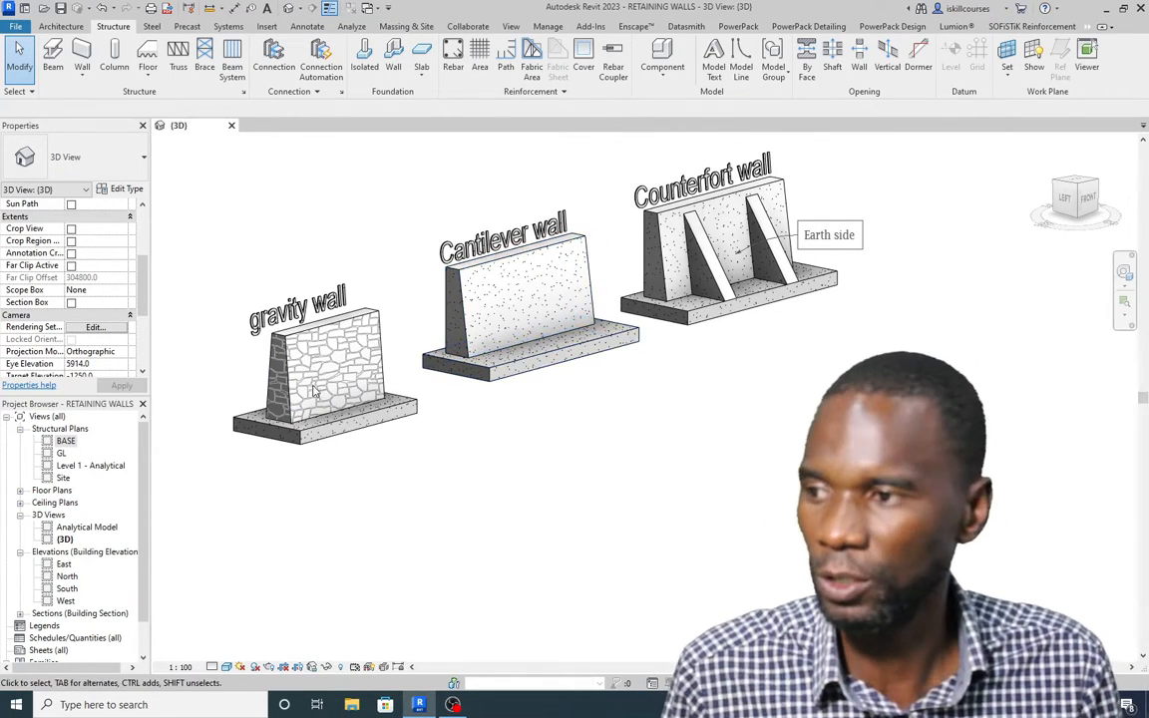
{"action": "scroll", "coordinate": [306, 387], "scroll_direction": "up", "scroll_amount": 2}
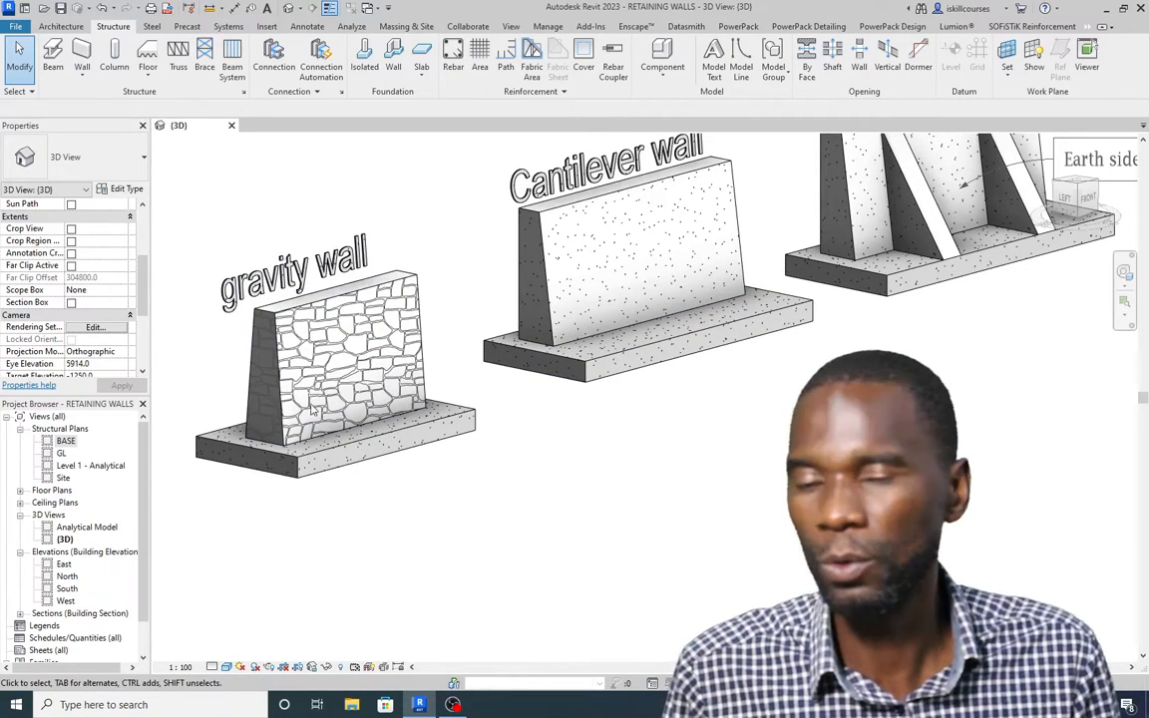
{"action": "scroll", "coordinate": [312, 407], "scroll_direction": "down", "scroll_amount": 1}
{"action": "scroll", "coordinate": [660, 282], "scroll_direction": "up", "scroll_amount": 2}
{"action": "scroll", "coordinate": [423, 386], "scroll_direction": "down", "scroll_amount": 2}
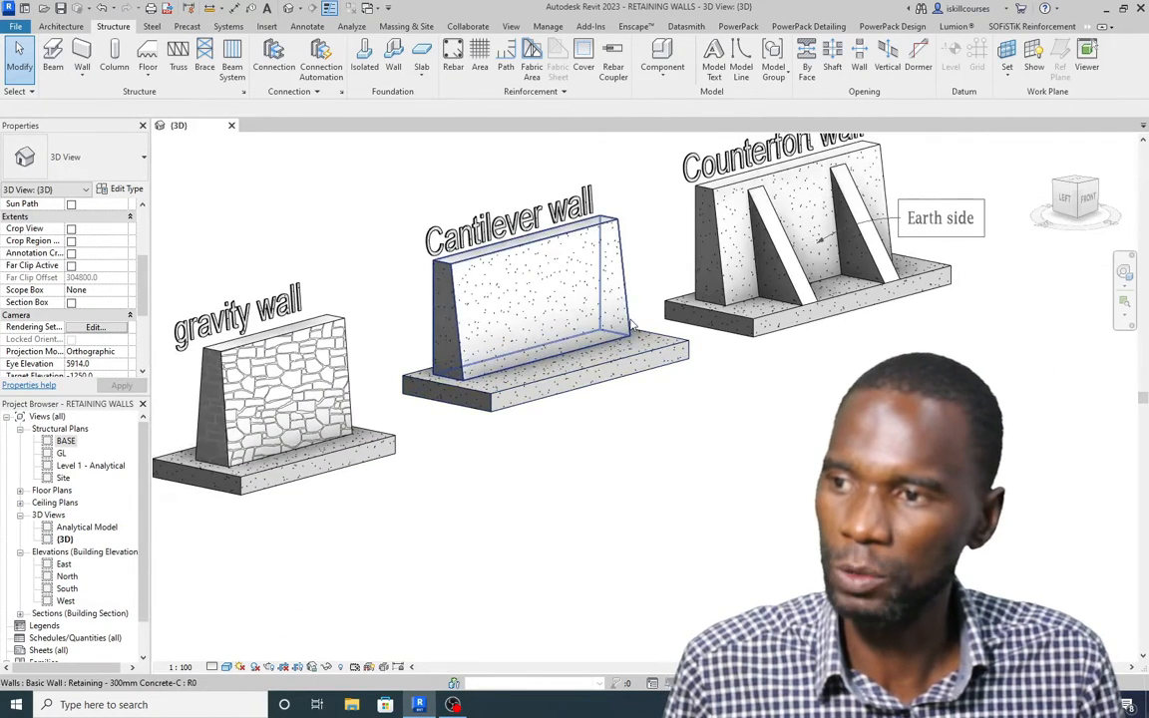
{"action": "scroll", "coordinate": [632, 324], "scroll_direction": "down", "scroll_amount": 1}
{"action": "scroll", "coordinate": [848, 254], "scroll_direction": "up", "scroll_amount": 2}
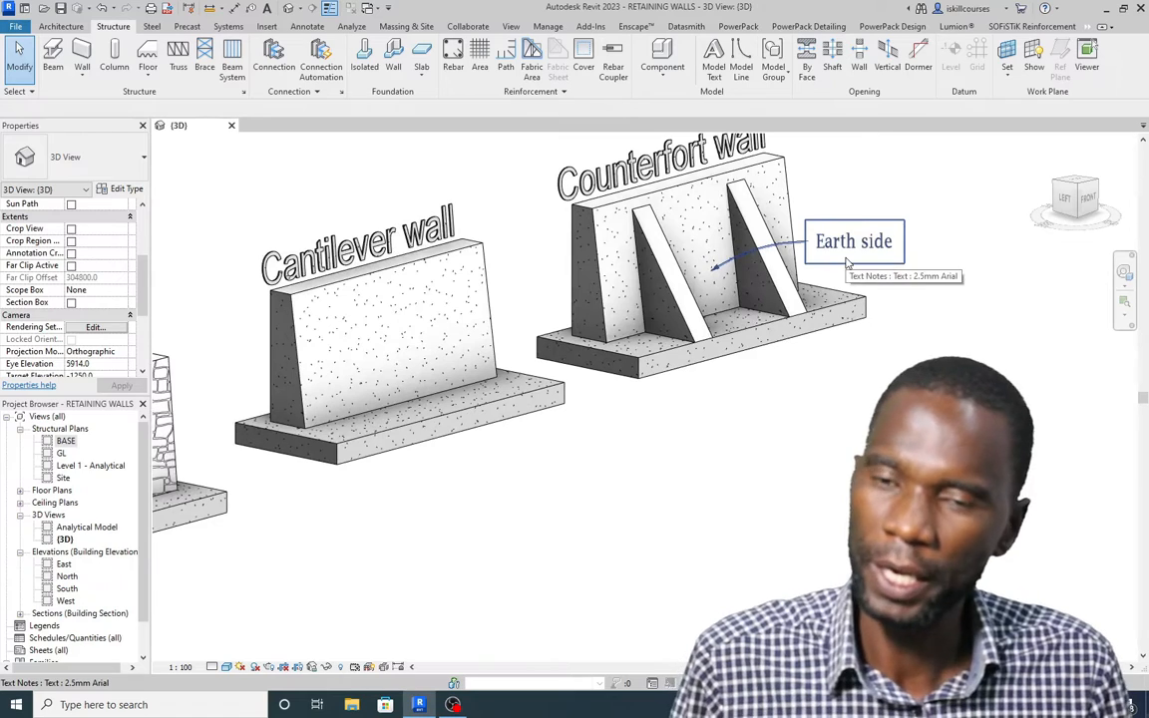
{"action": "scroll", "coordinate": [704, 314], "scroll_direction": "up", "scroll_amount": 1}
{"action": "scroll", "coordinate": [747, 307], "scroll_direction": "down", "scroll_amount": 1}
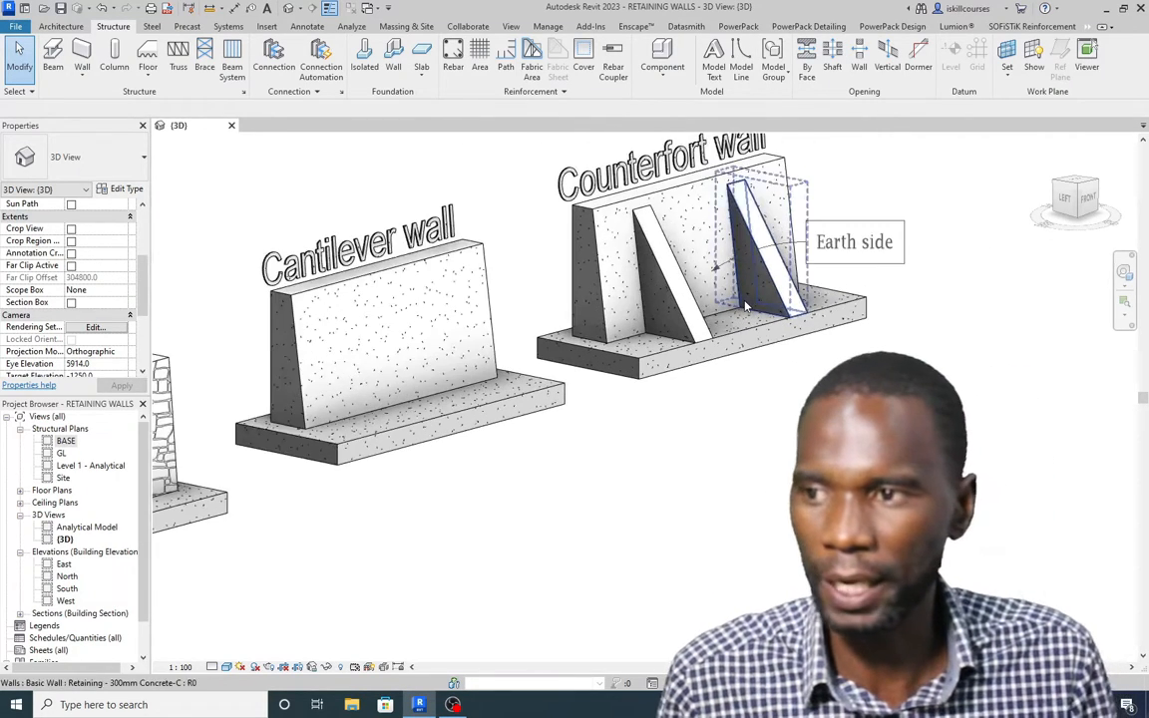
{"action": "scroll", "coordinate": [746, 307], "scroll_direction": "down", "scroll_amount": 1}
{"action": "scroll", "coordinate": [812, 205], "scroll_direction": "up", "scroll_amount": 2}
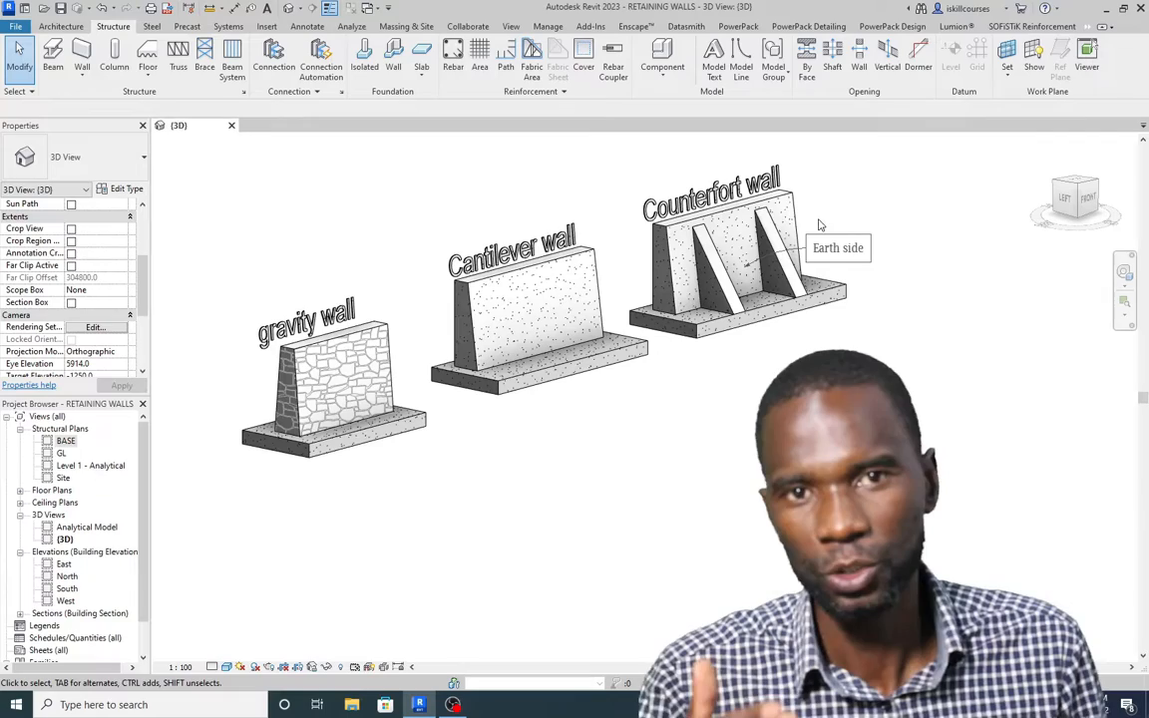
{"action": "scroll", "coordinate": [367, 383], "scroll_direction": "up", "scroll_amount": 4}
{"action": "scroll", "coordinate": [350, 380], "scroll_direction": "down", "scroll_amount": 3}
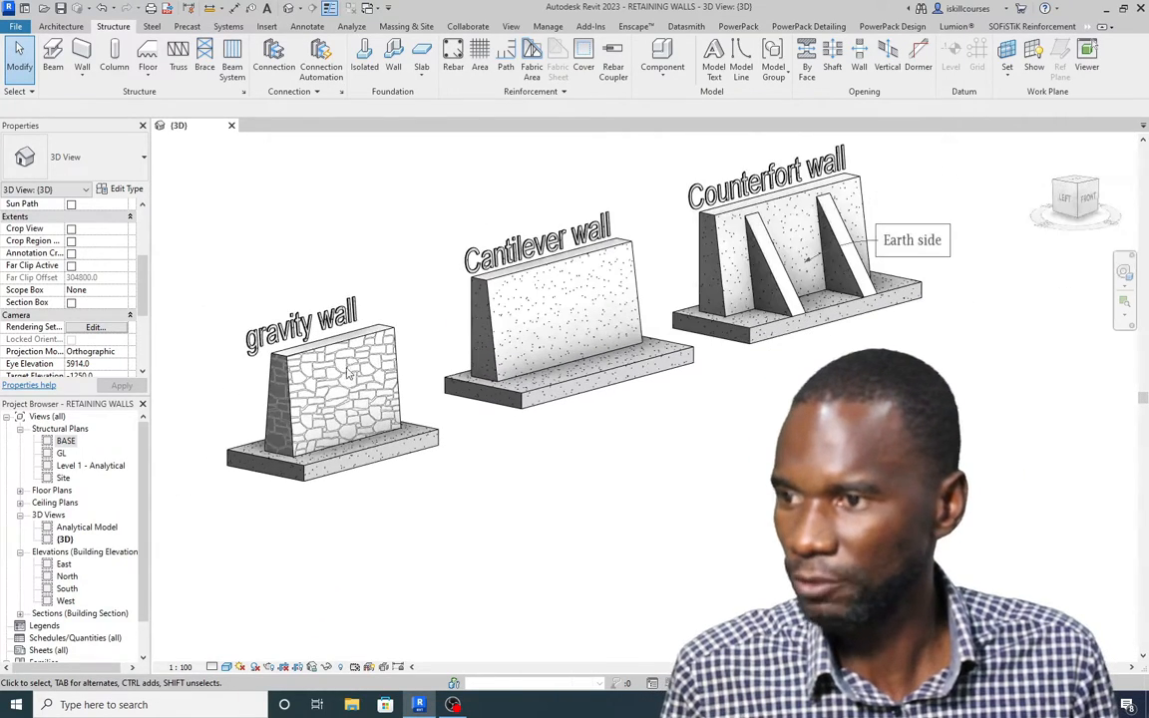
{"action": "scroll", "coordinate": [688, 225], "scroll_direction": "up", "scroll_amount": 1}
{"action": "scroll", "coordinate": [658, 236], "scroll_direction": "down", "scroll_amount": 1}
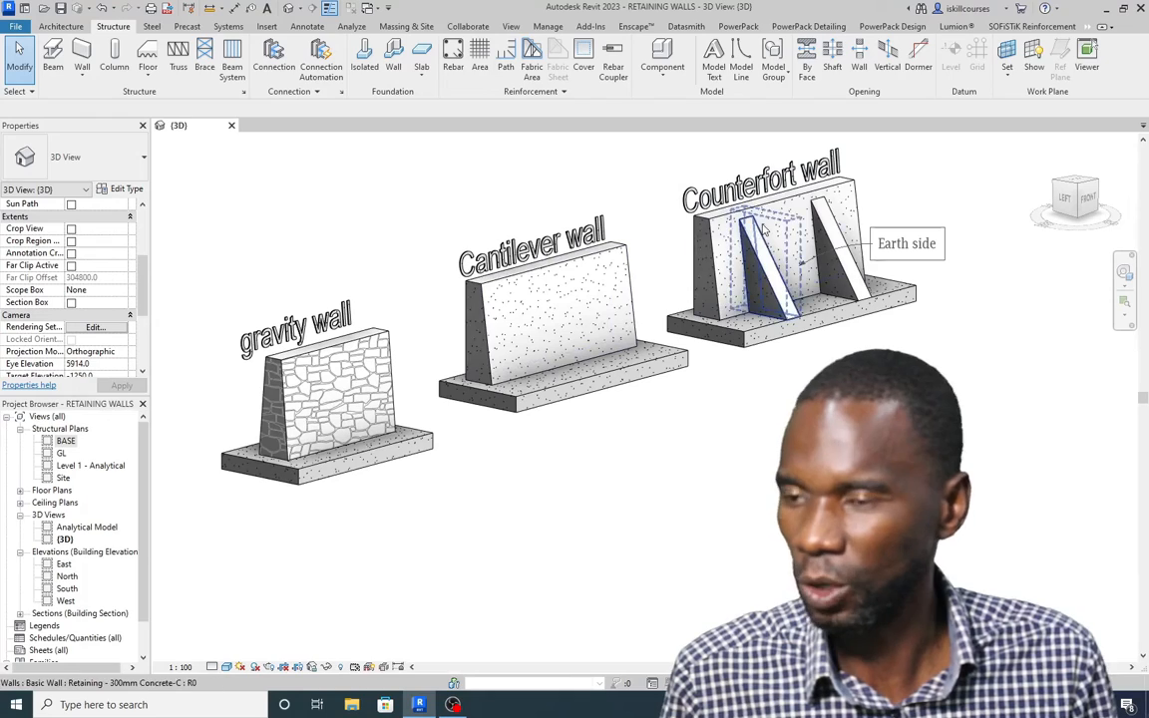
Step: Delete all three sample retaining walls together with their footings, 3D labels and the Earth side note
{"action": "scroll", "coordinate": [690, 280], "scroll_direction": "down", "scroll_amount": 2}
{"action": "scroll", "coordinate": [690, 280], "scroll_direction": "up", "scroll_amount": 2}
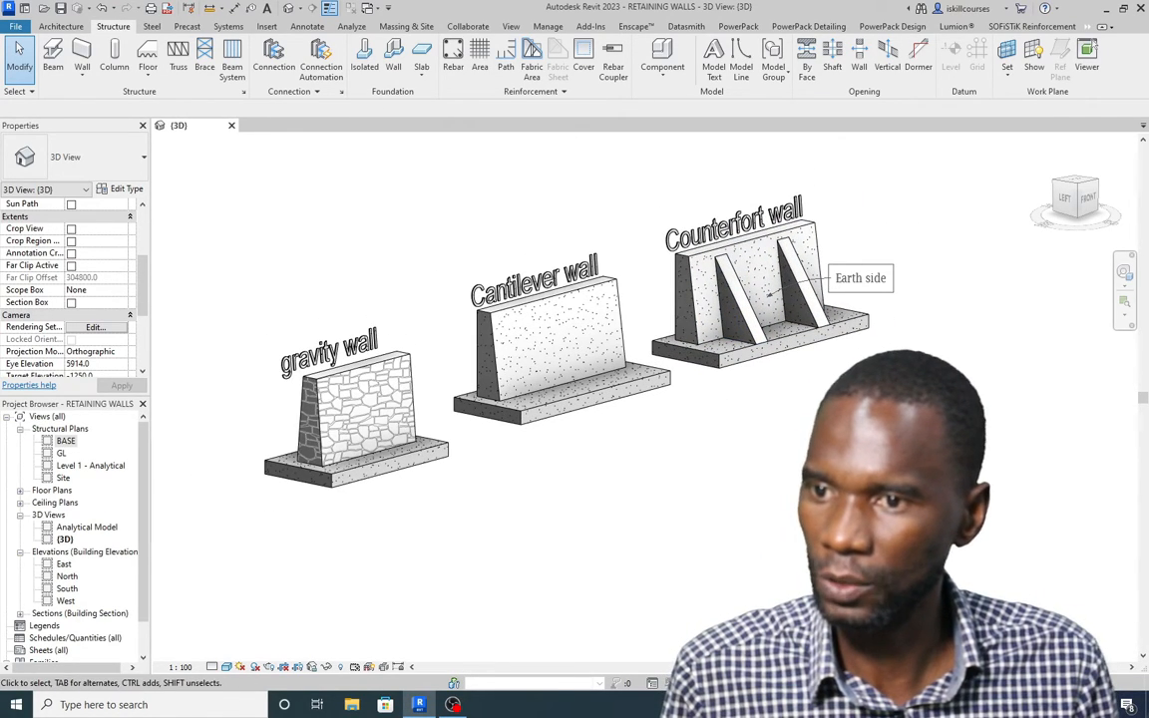
{"action": "left_click_drag", "start_coordinate": [983, 521], "coordinate": [225, 175]}
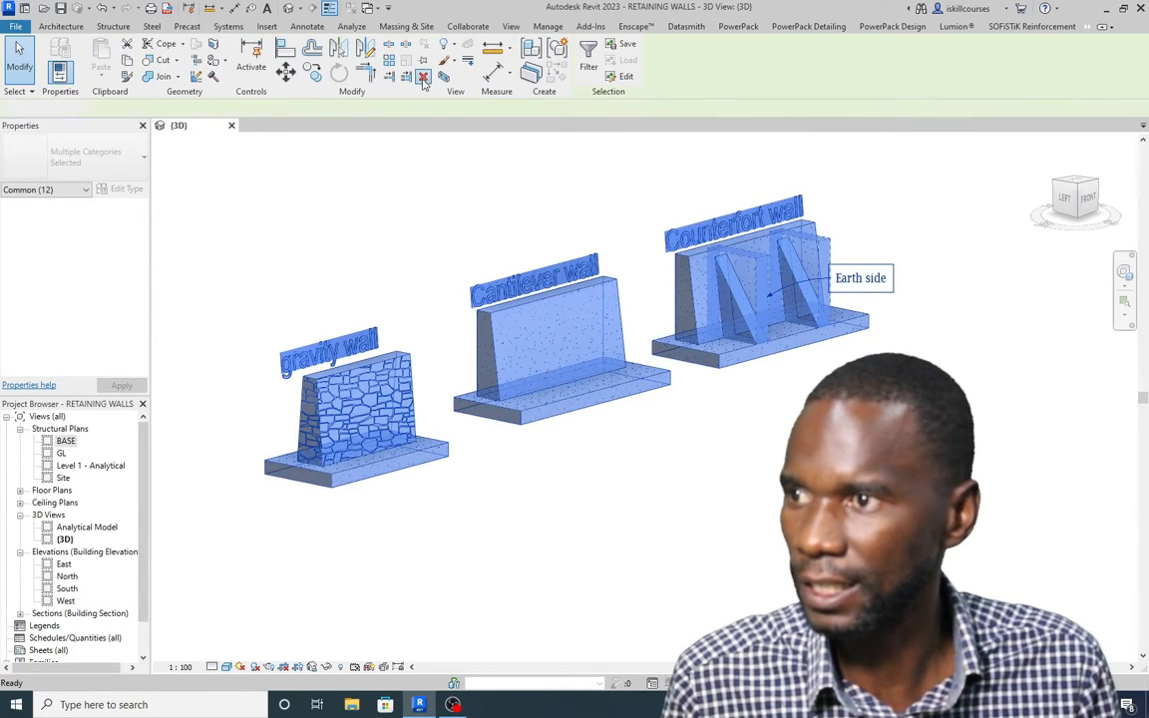
{"action": "left_click", "coordinate": [423, 78]}
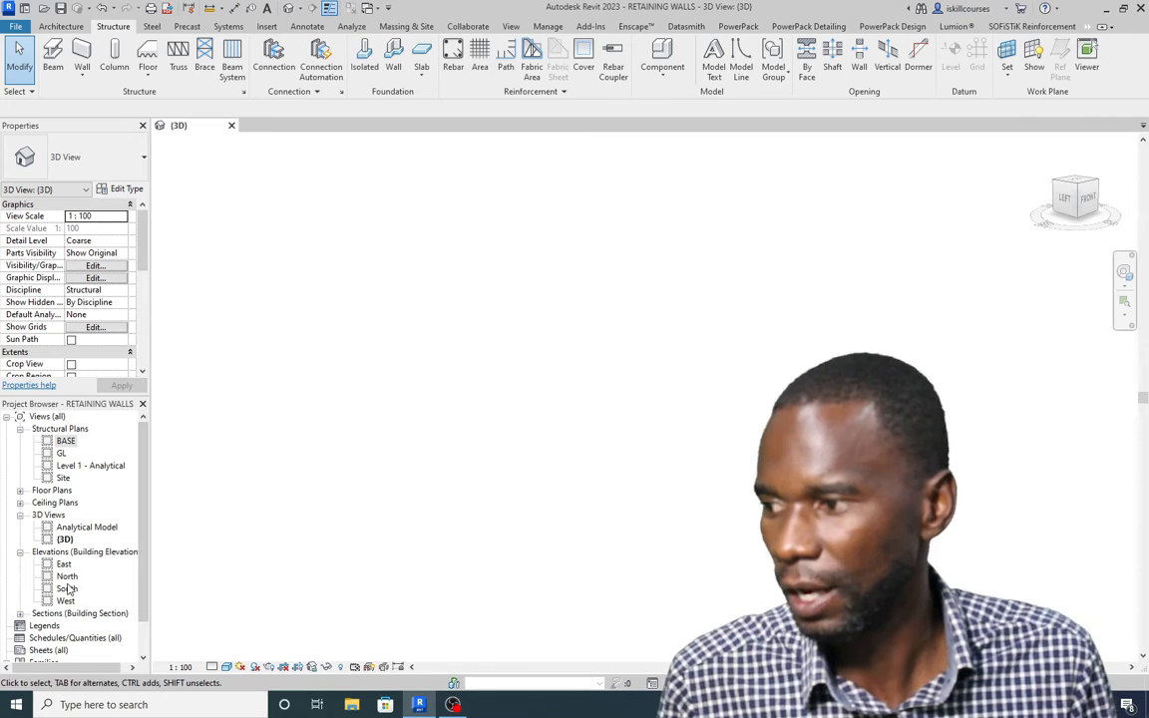
Step: Open the South elevation and delete the three building section markers with their section views
{"action": "double_click", "coordinate": [66, 588]}
{"action": "scroll", "coordinate": [543, 369], "scroll_direction": "down", "scroll_amount": 3}
{"action": "left_click_drag", "start_coordinate": [712, 355], "coordinate": [308, 297]}
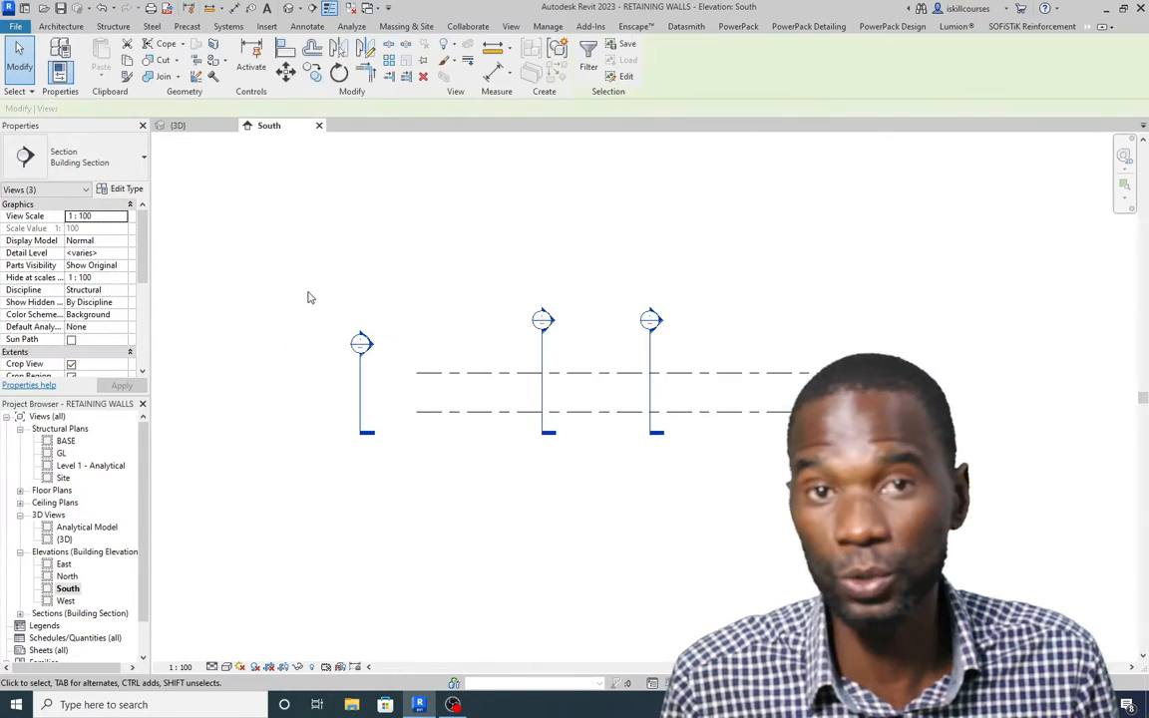
{"action": "left_click", "coordinate": [423, 78]}
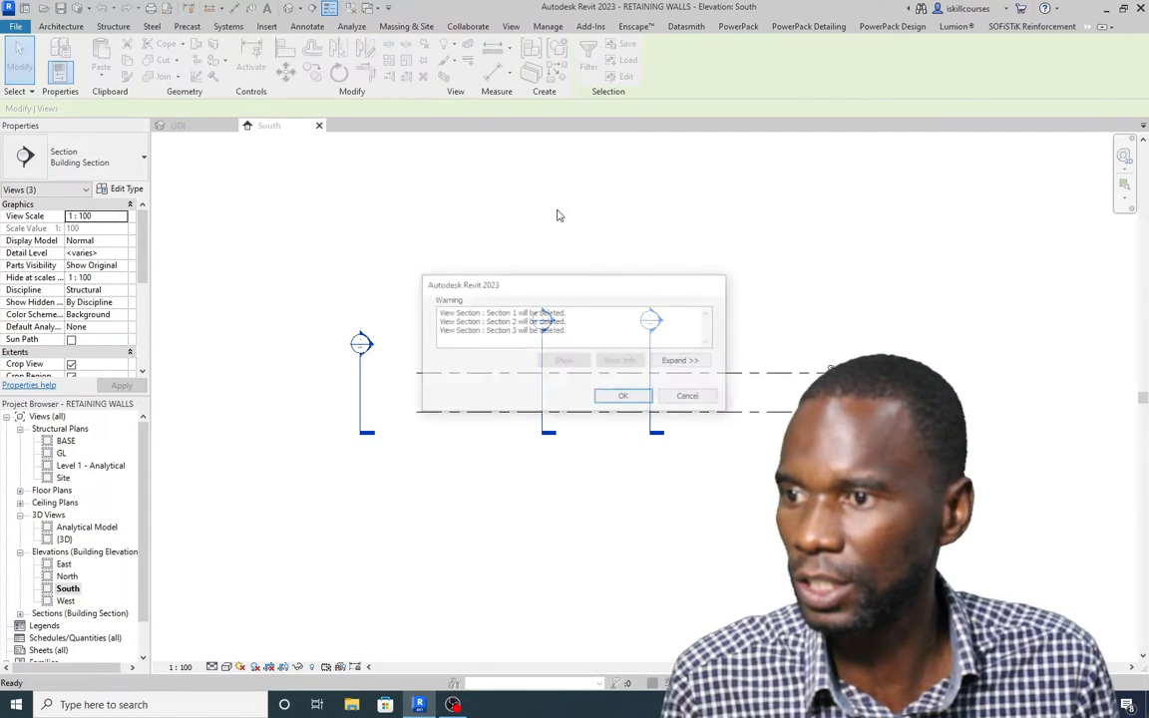
{"action": "left_click", "coordinate": [620, 396]}
Step: Add a new level at elevation -5000, 2500 mm below BASE, with its ends aligned to the existing levels
{"action": "scroll", "coordinate": [834, 403], "scroll_direction": "up", "scroll_amount": 6}
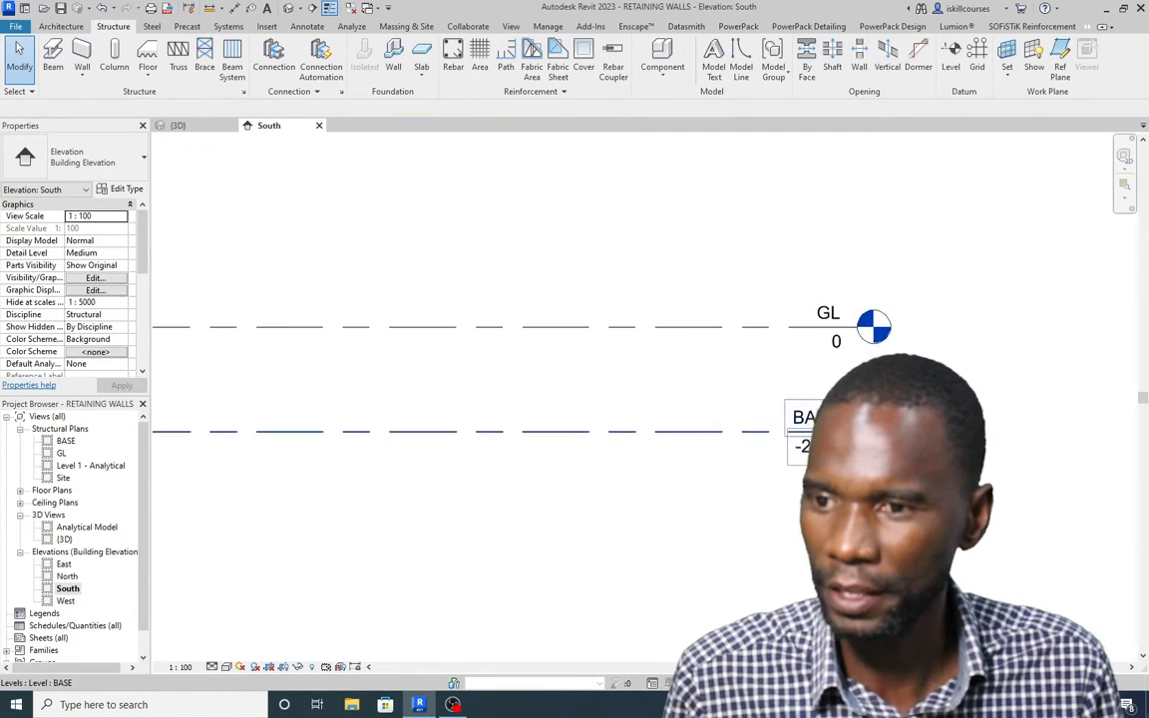
{"action": "scroll", "coordinate": [690, 383], "scroll_direction": "down", "scroll_amount": 2}
{"action": "scroll", "coordinate": [675, 385], "scroll_direction": "down", "scroll_amount": 1}
{"action": "scroll", "coordinate": [675, 385], "scroll_direction": "down", "scroll_amount": 1}
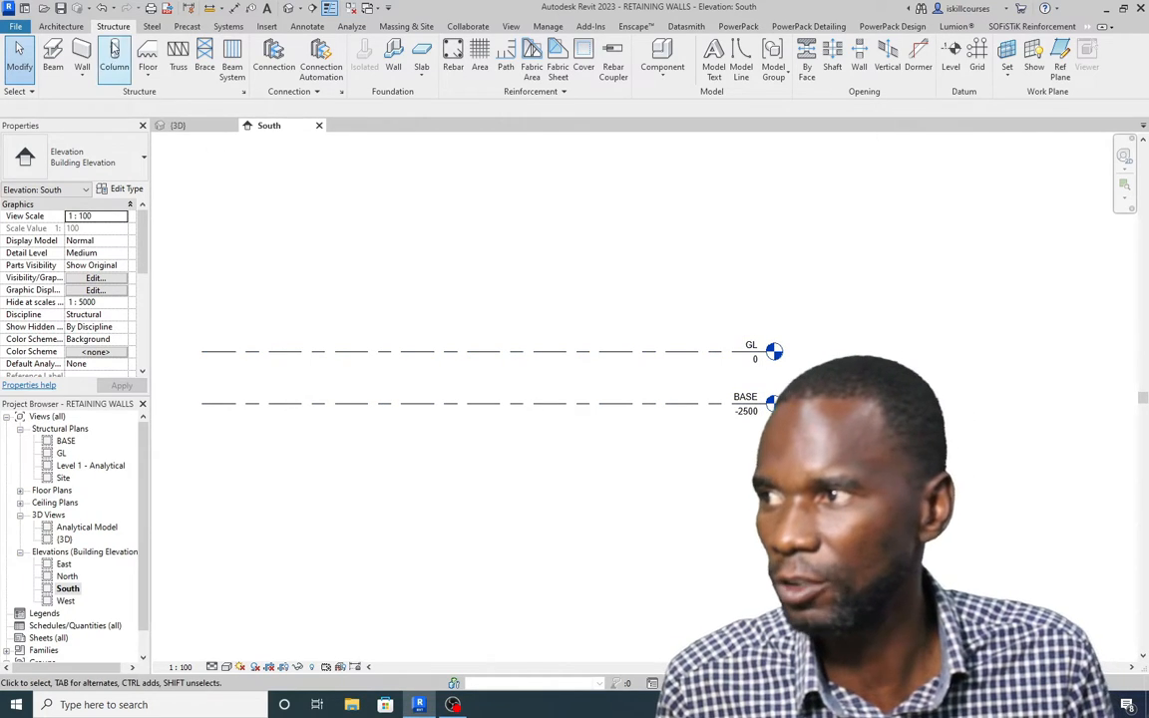
{"action": "left_click", "coordinate": [62, 27]}
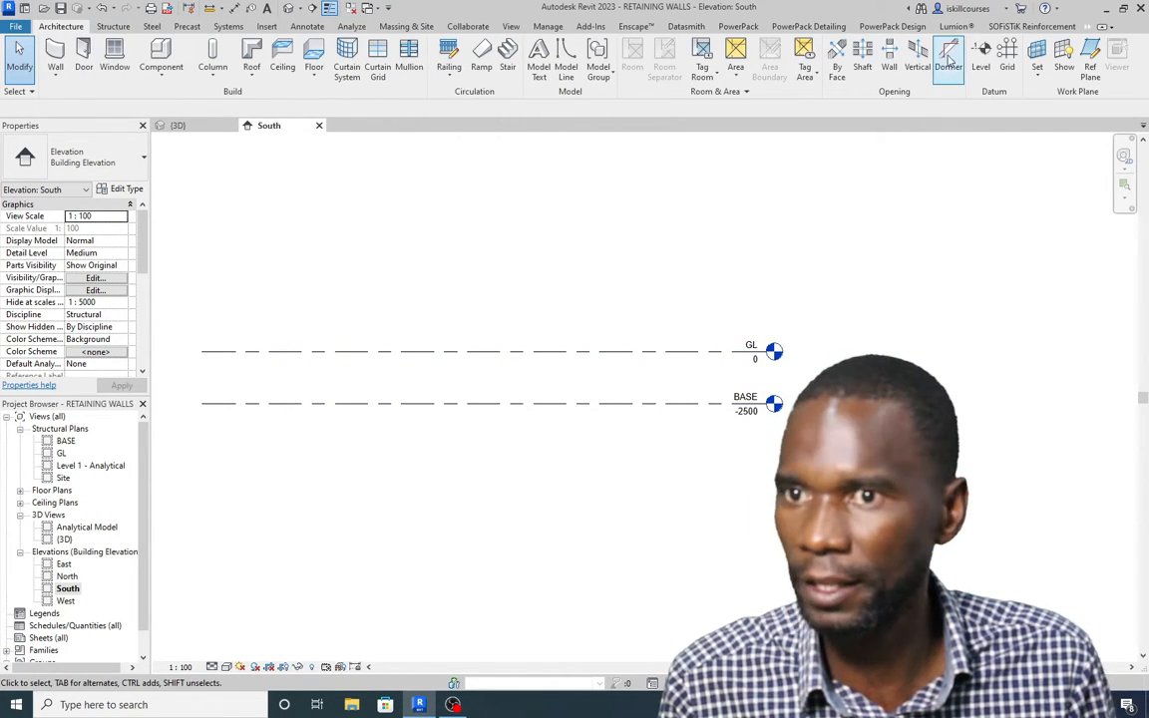
{"action": "left_click", "coordinate": [981, 52]}
{"action": "scroll", "coordinate": [741, 339], "scroll_direction": "down", "scroll_amount": 1}
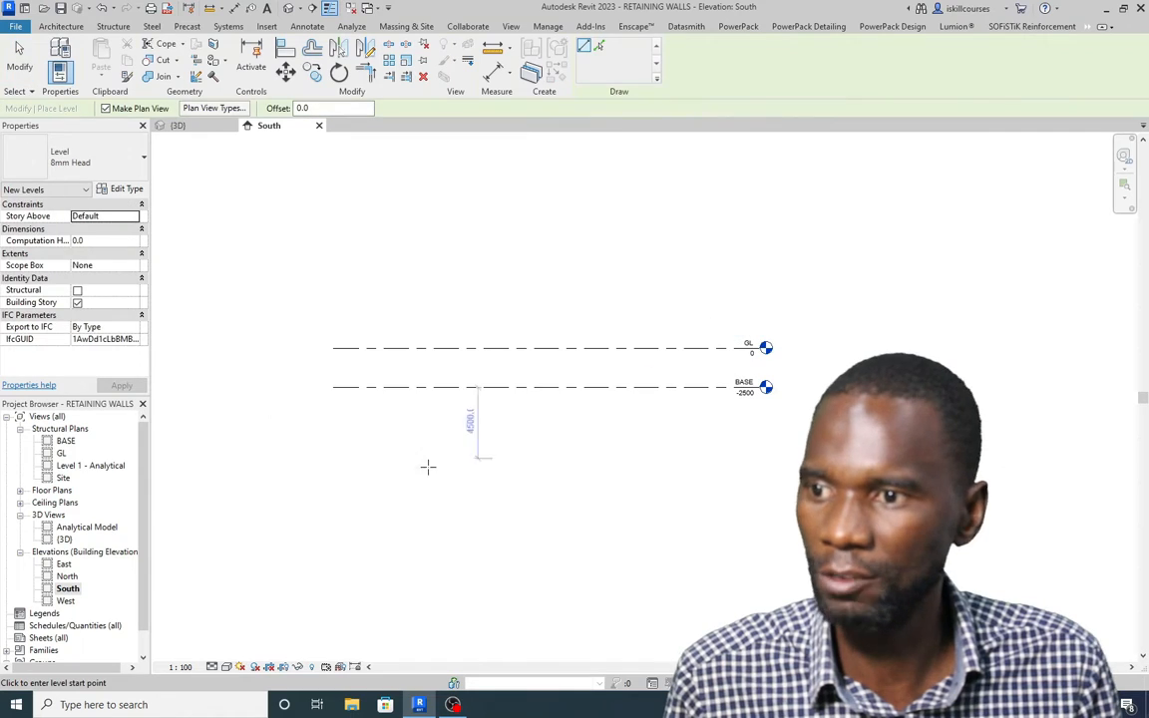
{"action": "left_click", "coordinate": [334, 427]}
{"action": "left_click", "coordinate": [763, 426]}
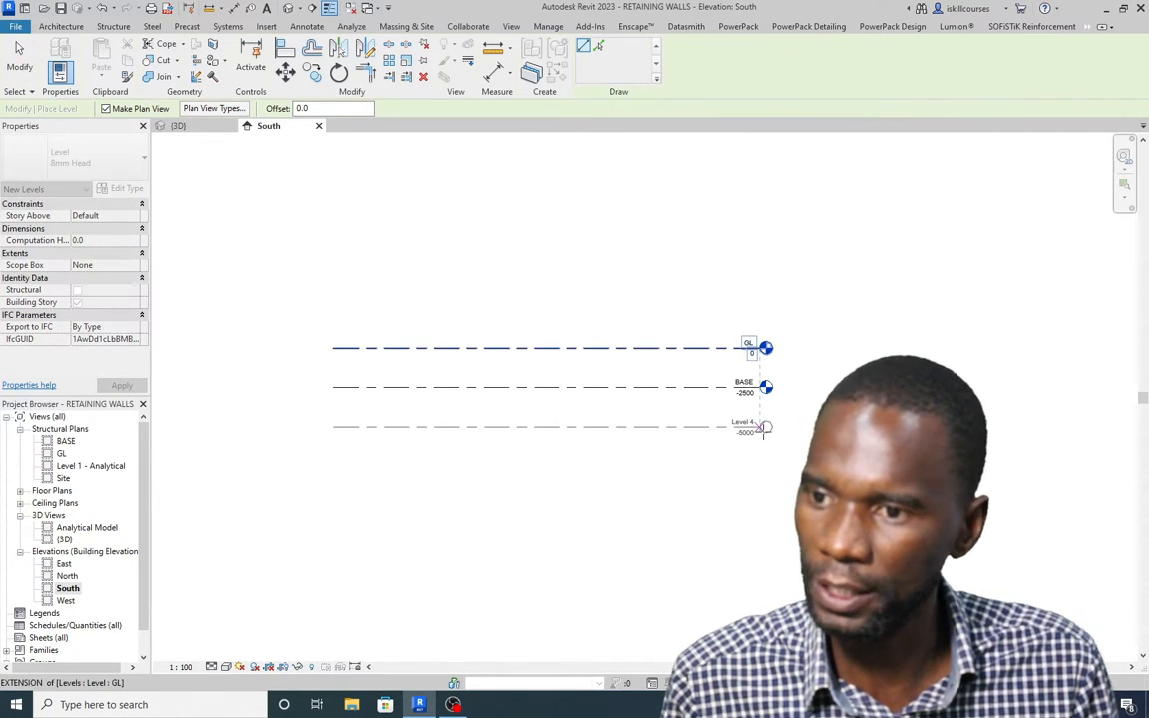
{"action": "scroll", "coordinate": [792, 445], "scroll_direction": "up", "scroll_amount": 3}
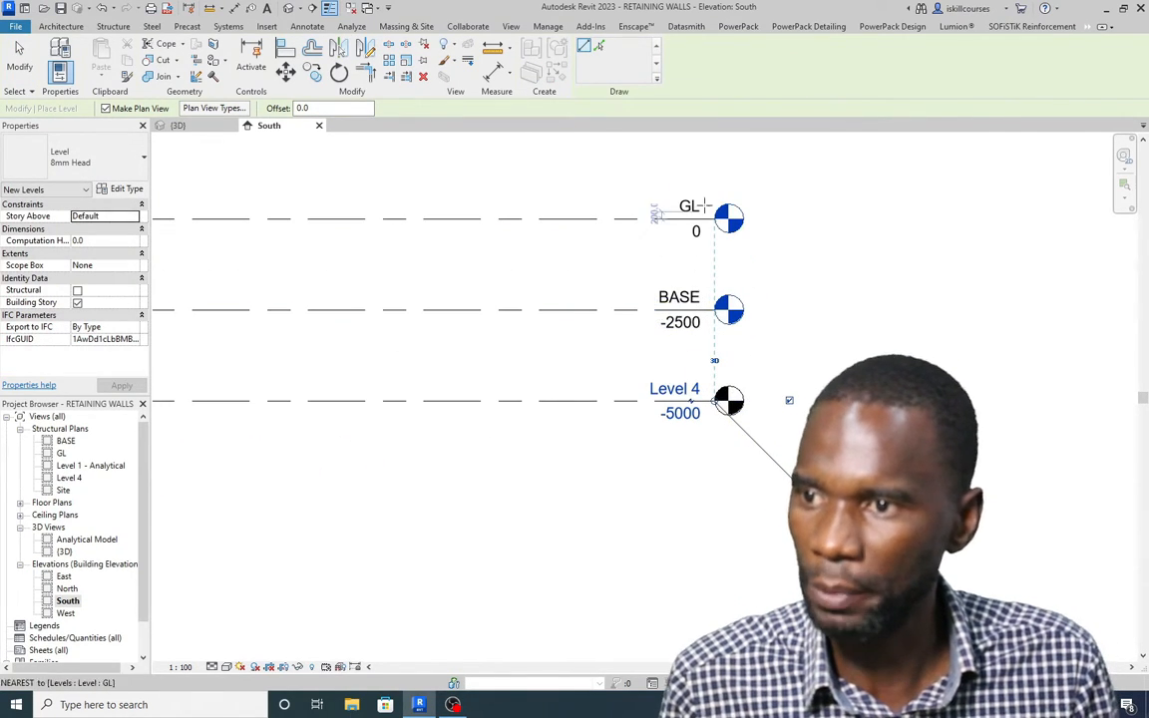
{"action": "left_click", "coordinate": [683, 413]}
{"action": "scroll", "coordinate": [662, 425], "scroll_direction": "down", "scroll_amount": 3}
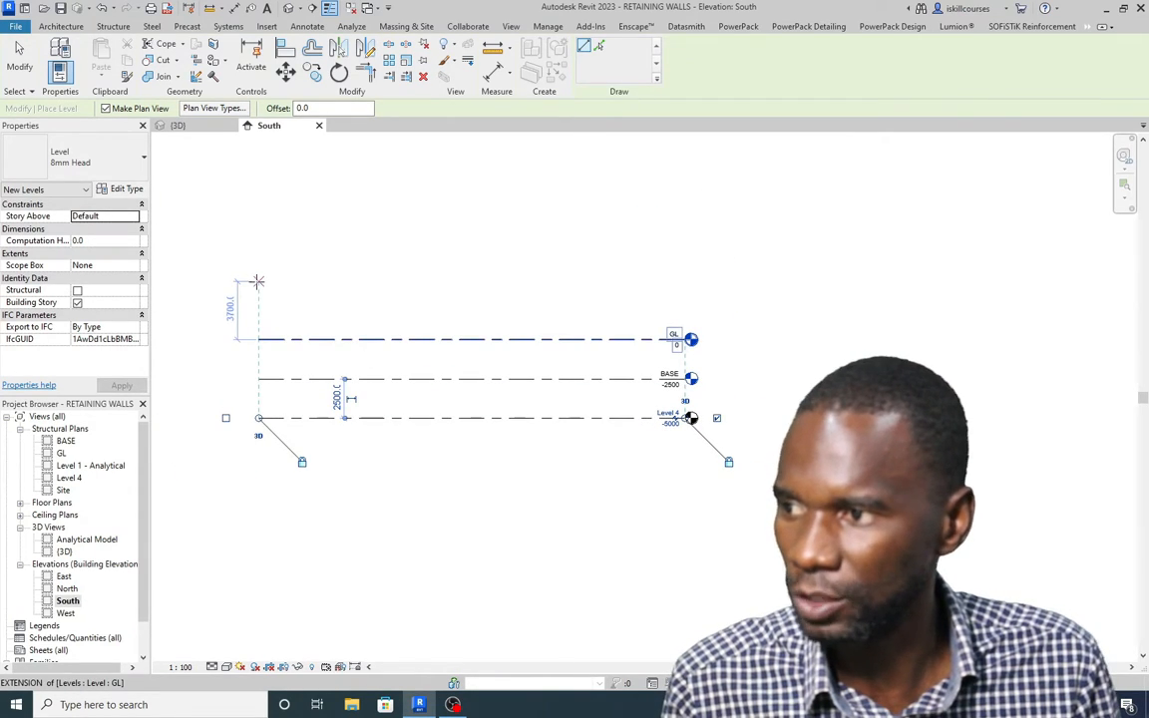
Step: Open the name and elevation values of the level at -5000 for editing
{"action": "right_click", "coordinate": [496, 221]}
{"action": "left_click", "coordinate": [516, 227]}
{"action": "right_click", "coordinate": [512, 219]}
{"action": "left_click", "coordinate": [527, 229]}
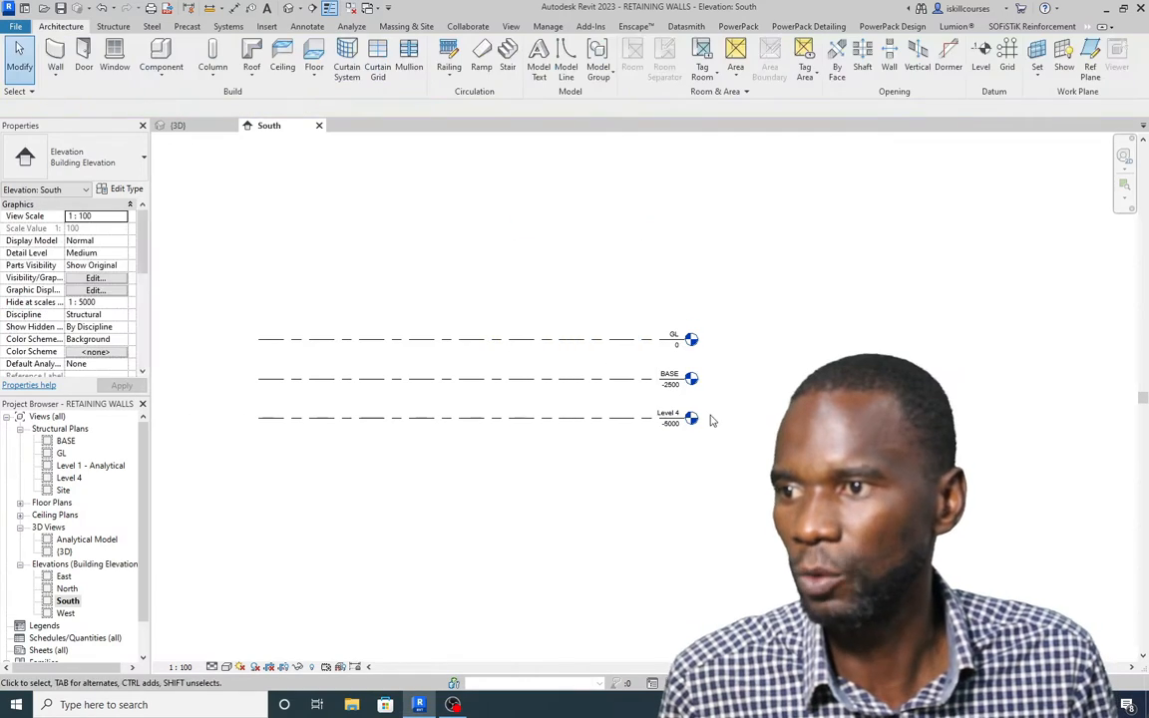
{"action": "scroll", "coordinate": [712, 421], "scroll_direction": "up", "scroll_amount": 3}
{"action": "left_click", "coordinate": [610, 407]}
{"action": "left_click", "coordinate": [628, 408]}
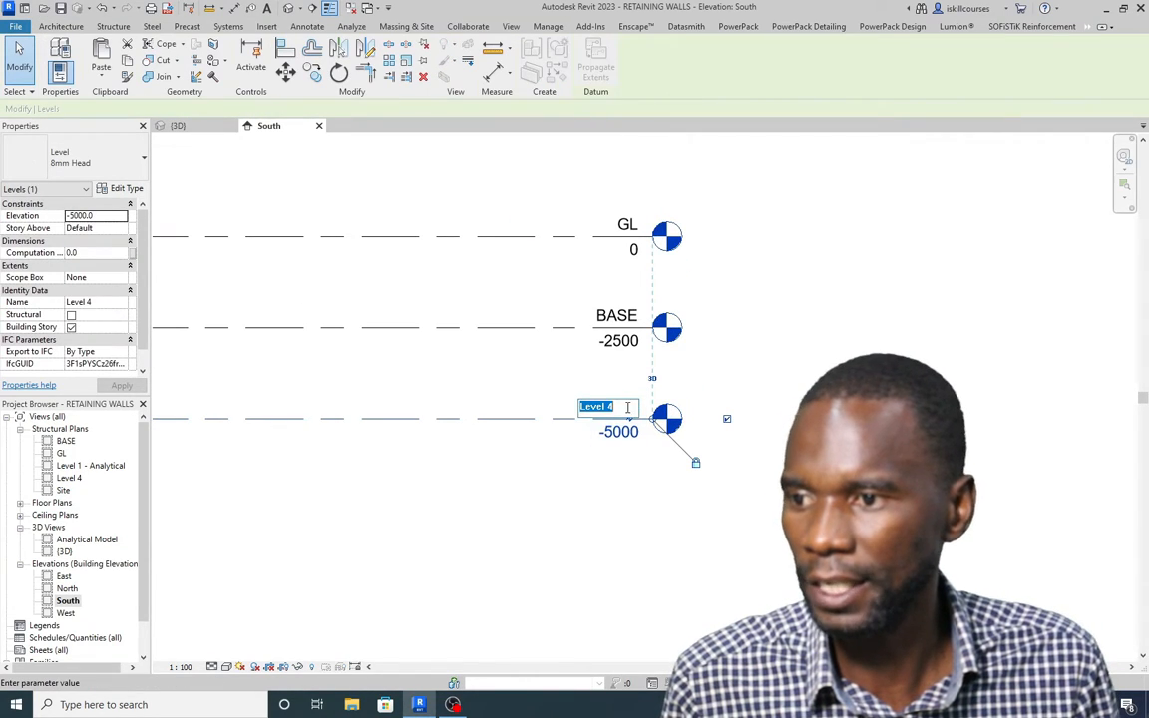
{"action": "left_click", "coordinate": [636, 503]}
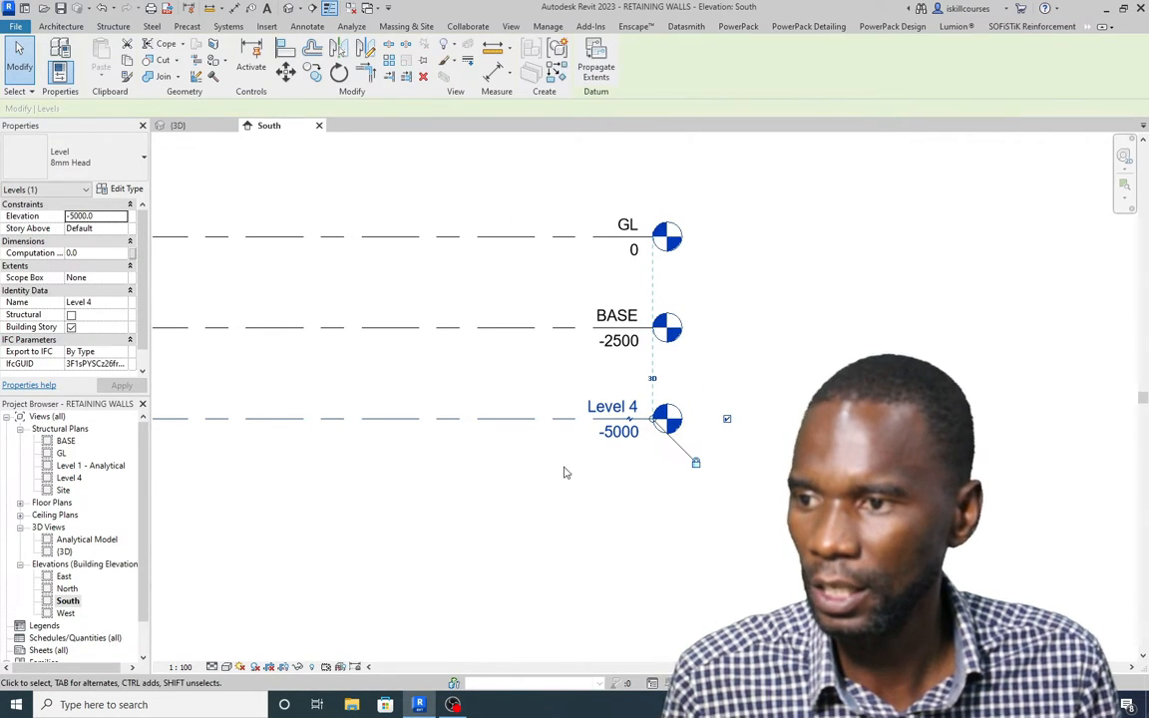
{"action": "left_click", "coordinate": [613, 438]}
{"action": "scroll", "coordinate": [588, 436], "scroll_direction": "down", "scroll_amount": 2}
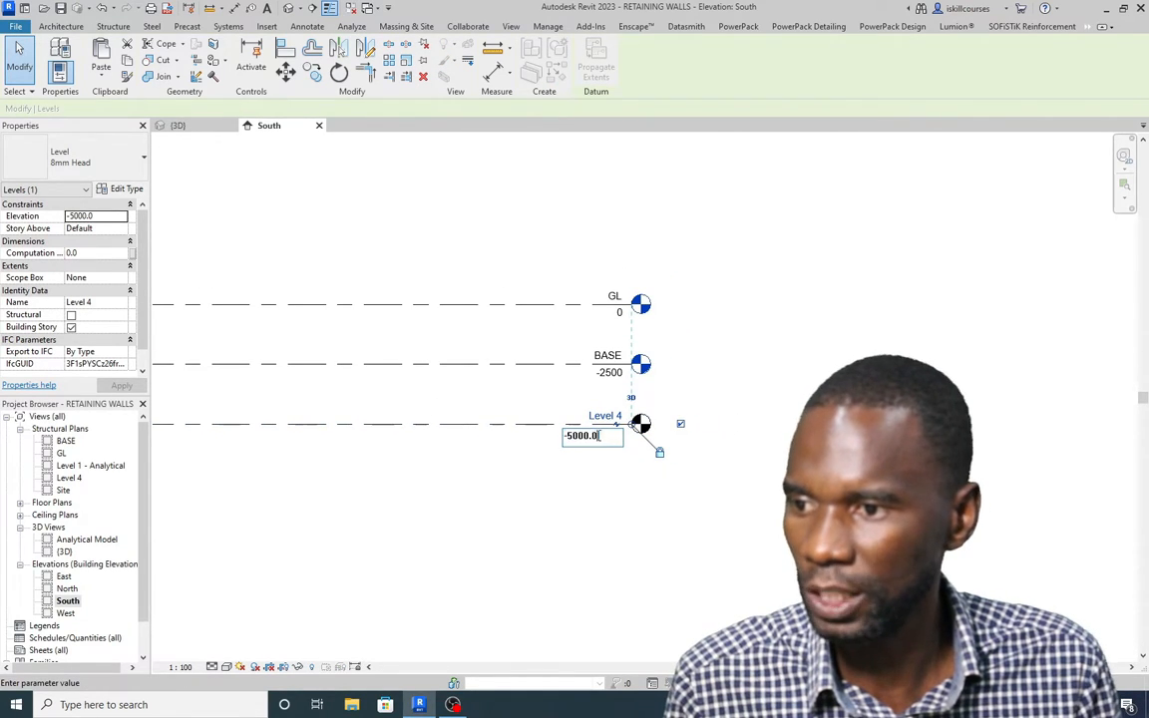
{"action": "left_click", "coordinate": [513, 505]}
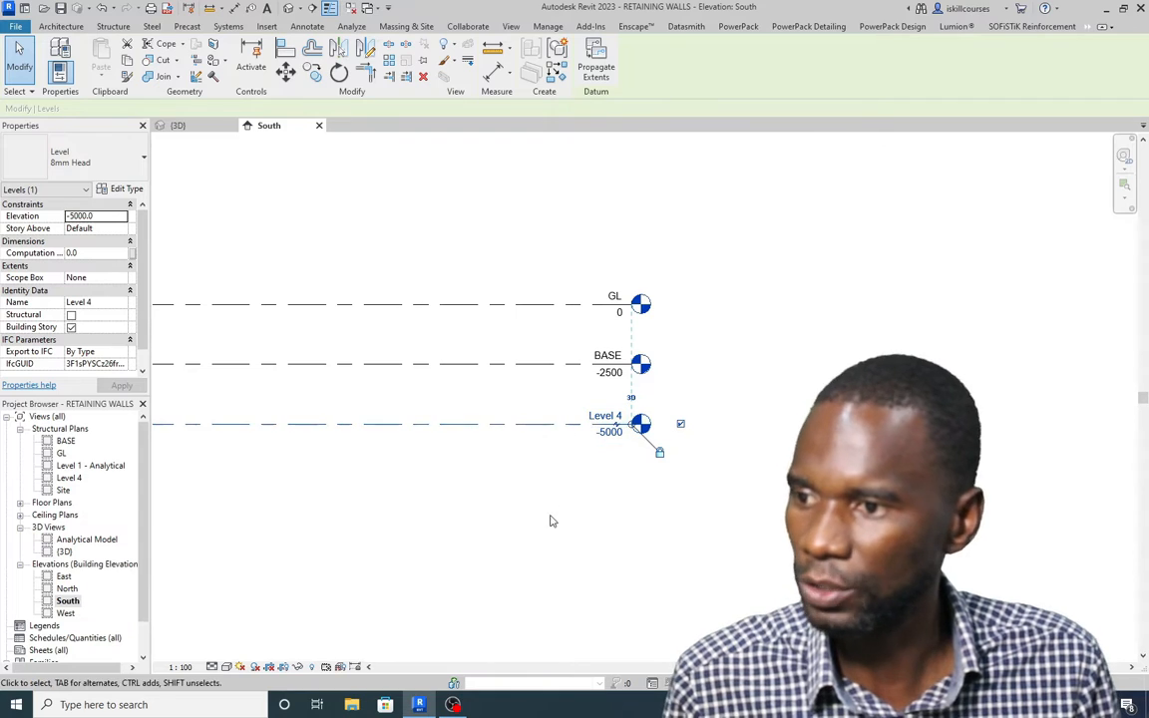
Step: Delete the level at -5000 together with its associated plan views
{"action": "left_click", "coordinate": [423, 76]}
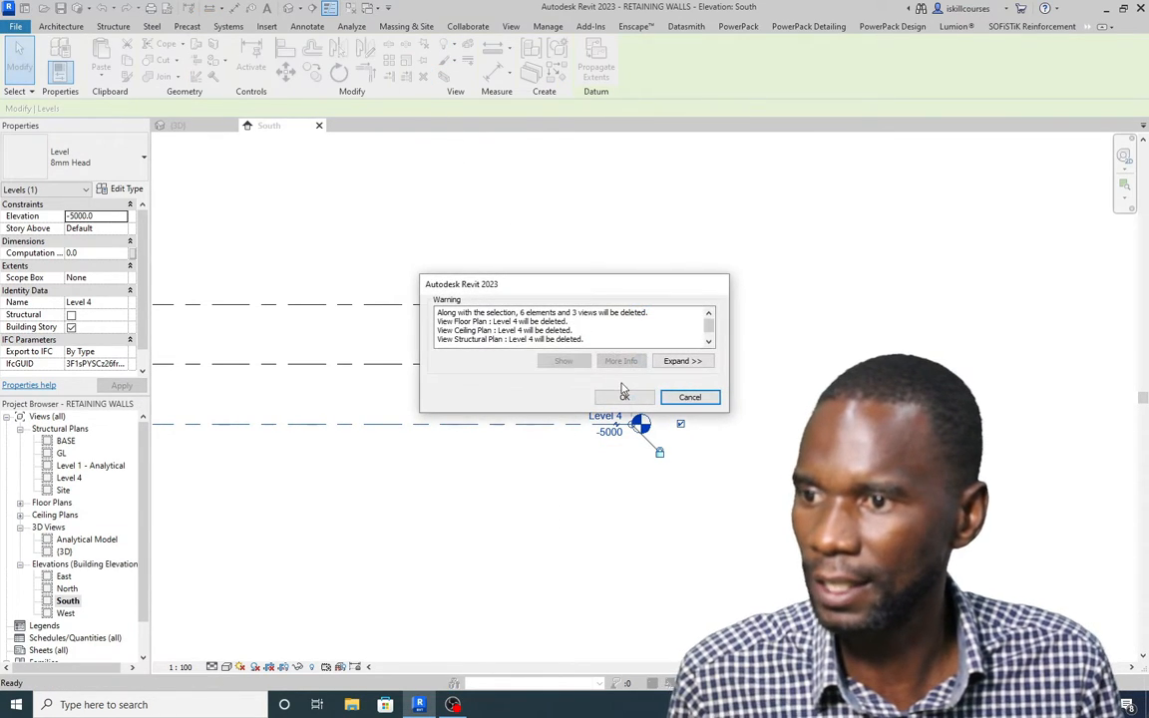
{"action": "left_click", "coordinate": [623, 392]}
{"action": "scroll", "coordinate": [623, 344], "scroll_direction": "down", "scroll_amount": 1}
{"action": "scroll", "coordinate": [620, 341], "scroll_direction": "up", "scroll_amount": 3}
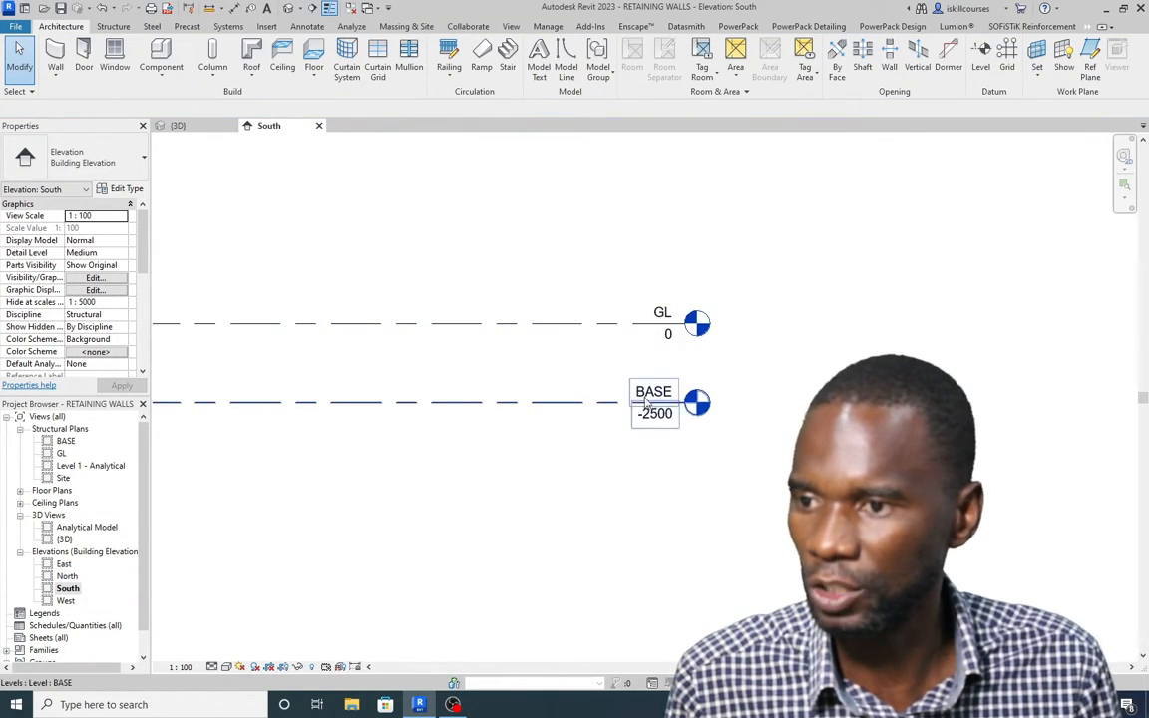
{"action": "scroll", "coordinate": [666, 389], "scroll_direction": "down", "scroll_amount": 2}
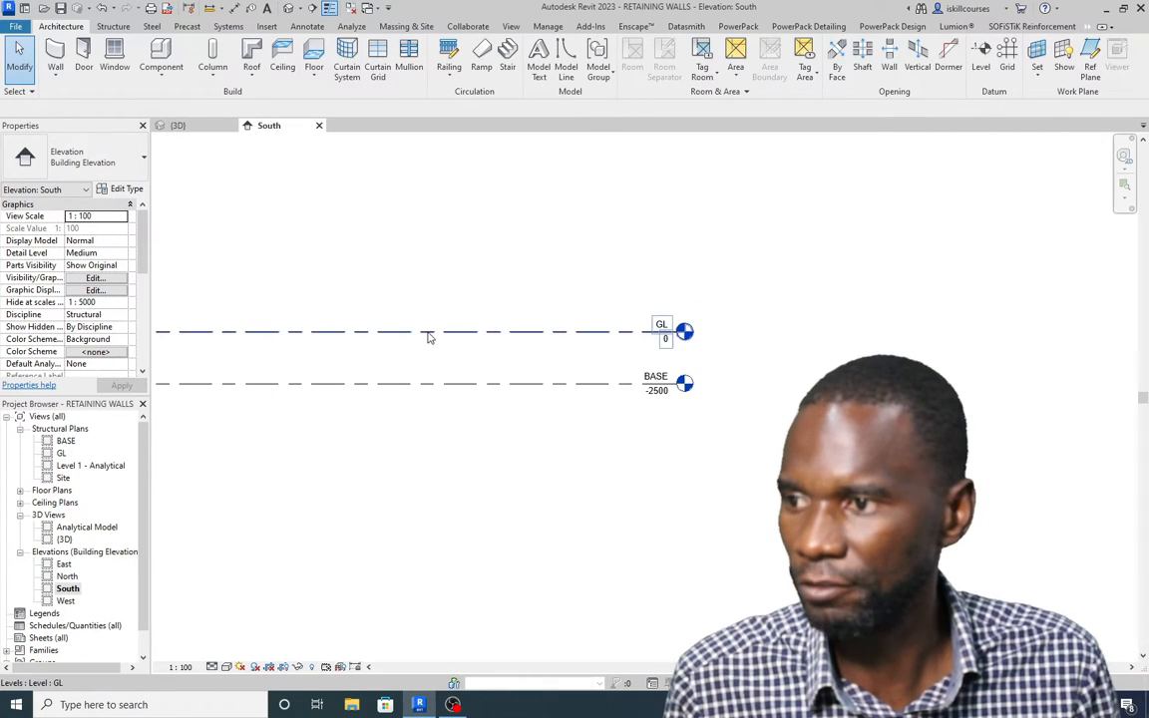
Step: Set the vertical distance between the GL and BASE levels to 2.5 m
{"action": "left_click", "coordinate": [428, 332]}
{"action": "scroll", "coordinate": [297, 356], "scroll_direction": "up", "scroll_amount": 1}
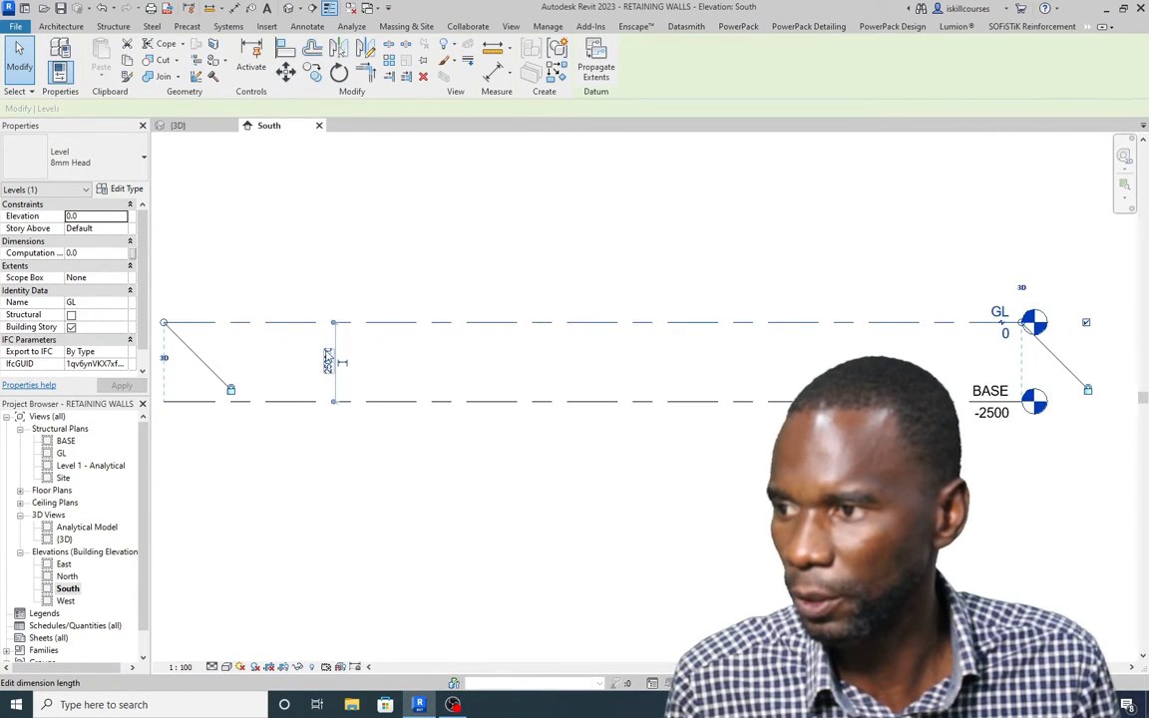
{"action": "left_click", "coordinate": [330, 357]}
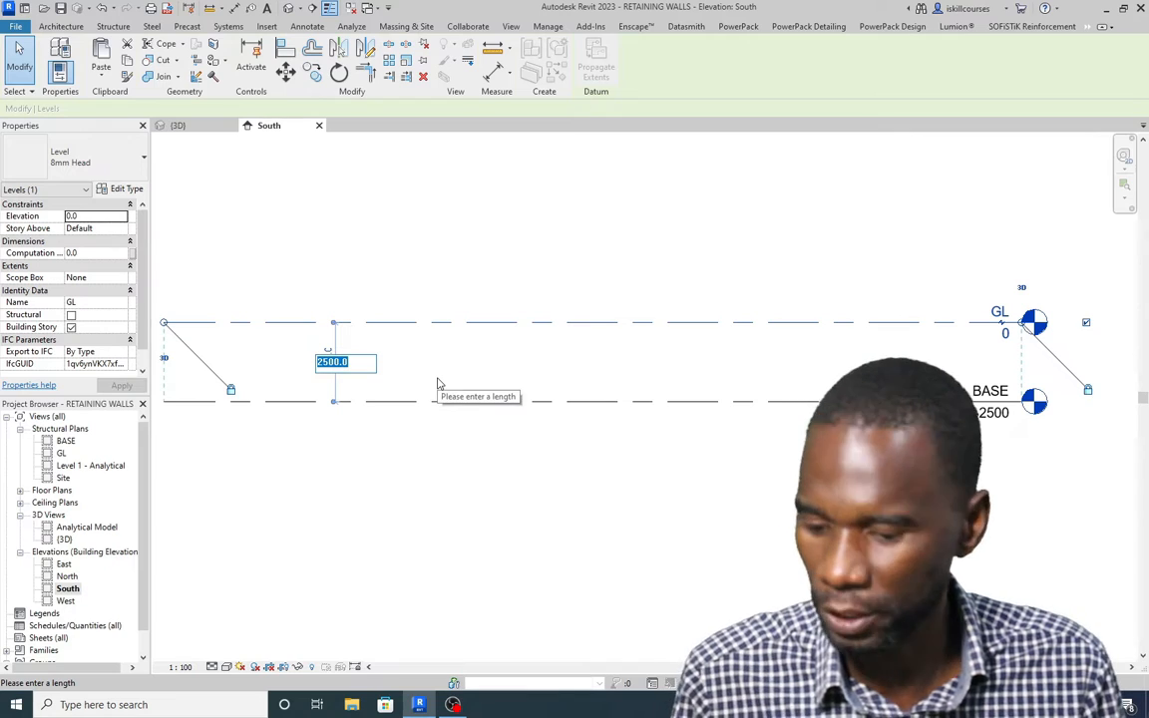
{"action": "type", "text": "2.5"}
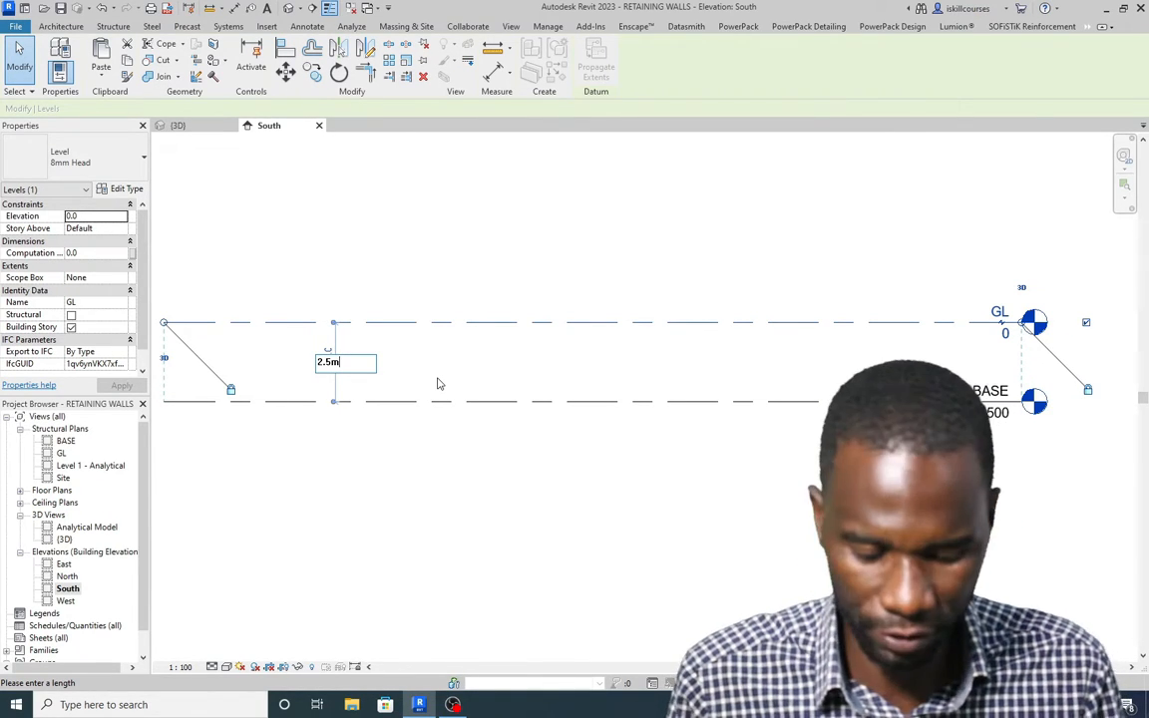
{"action": "type", "text": "m"}
{"action": "key", "text": "Return"}
{"action": "scroll", "coordinate": [439, 345], "scroll_direction": "down", "scroll_amount": 2}
{"action": "scroll", "coordinate": [897, 329], "scroll_direction": "up", "scroll_amount": 3}
{"action": "scroll", "coordinate": [603, 361], "scroll_direction": "down", "scroll_amount": 4}
{"action": "left_click", "coordinate": [645, 308]}
{"action": "scroll", "coordinate": [688, 354], "scroll_direction": "up", "scroll_amount": 4}
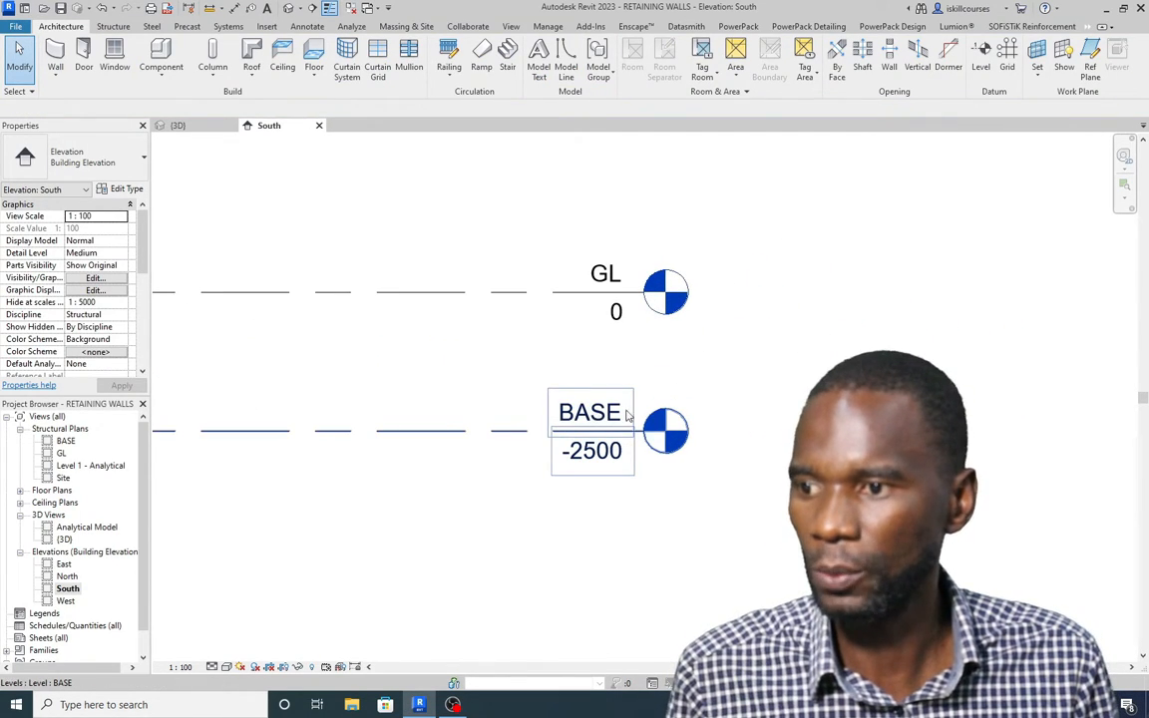
Step: Open the BASE structural plan and close the South elevation, keeping the 3D view open alongside the plan
{"action": "double_click", "coordinate": [65, 441]}
{"action": "scroll", "coordinate": [558, 377], "scroll_direction": "down", "scroll_amount": 3}
{"action": "scroll", "coordinate": [598, 377], "scroll_direction": "up", "scroll_amount": 3}
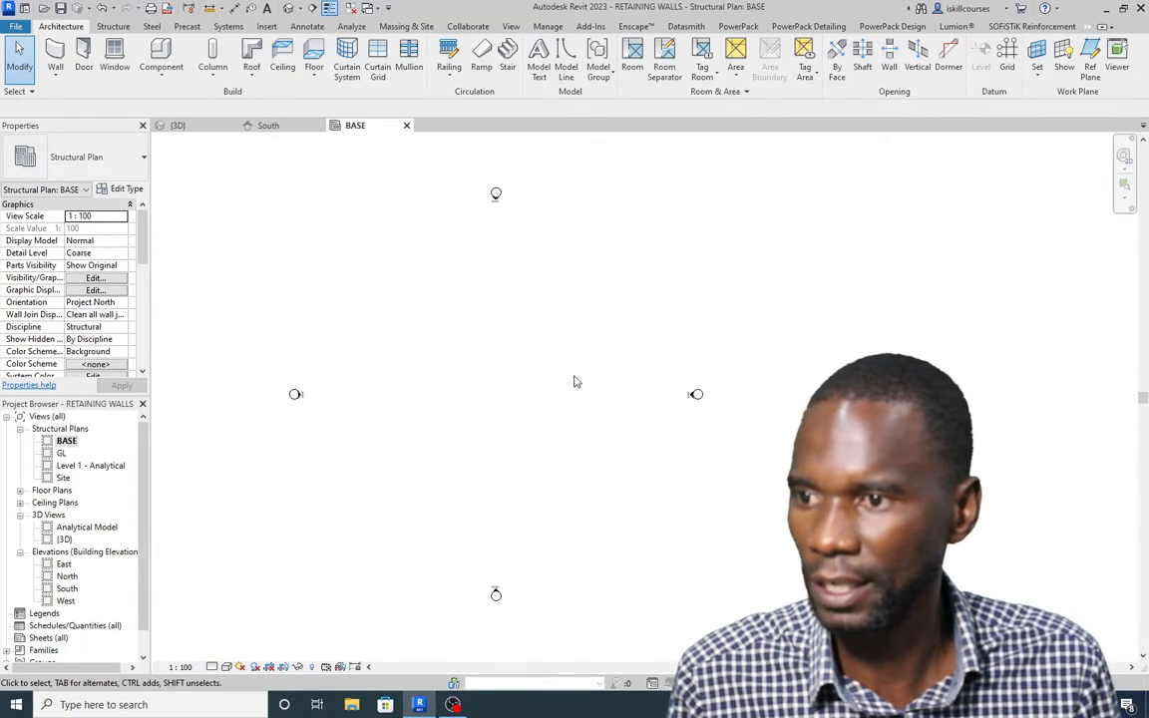
{"action": "scroll", "coordinate": [387, 373], "scroll_direction": "up", "scroll_amount": 2}
{"action": "scroll", "coordinate": [439, 356], "scroll_direction": "down", "scroll_amount": 1}
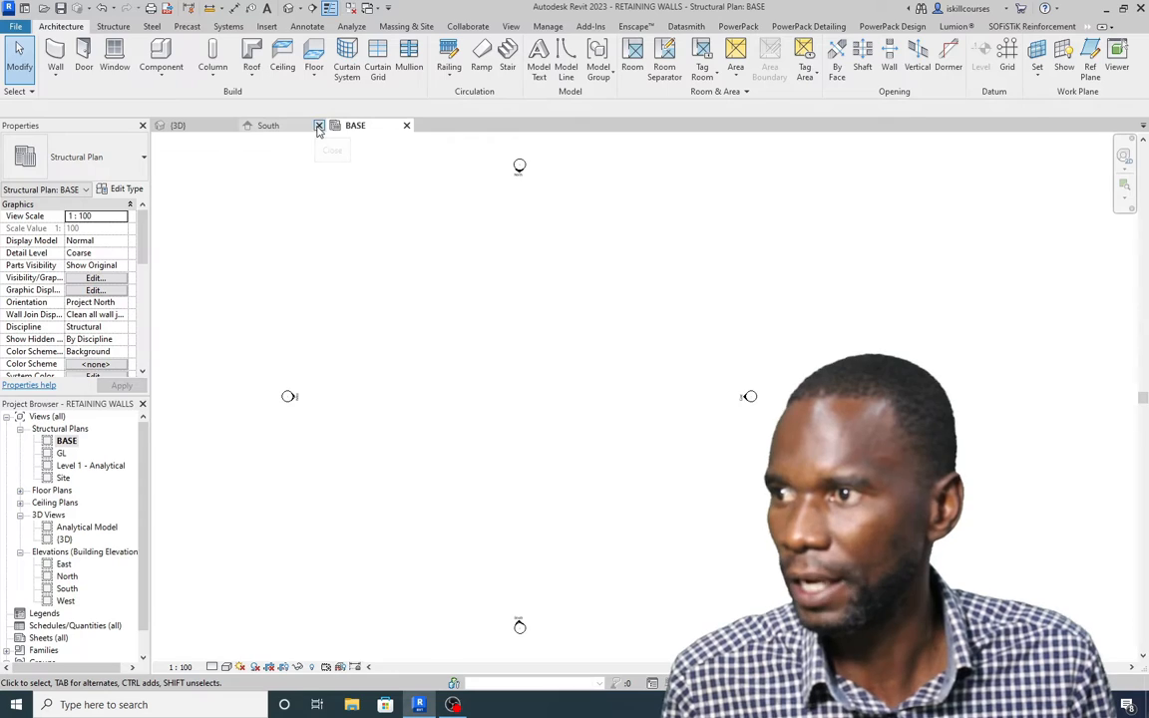
{"action": "left_click", "coordinate": [319, 126]}
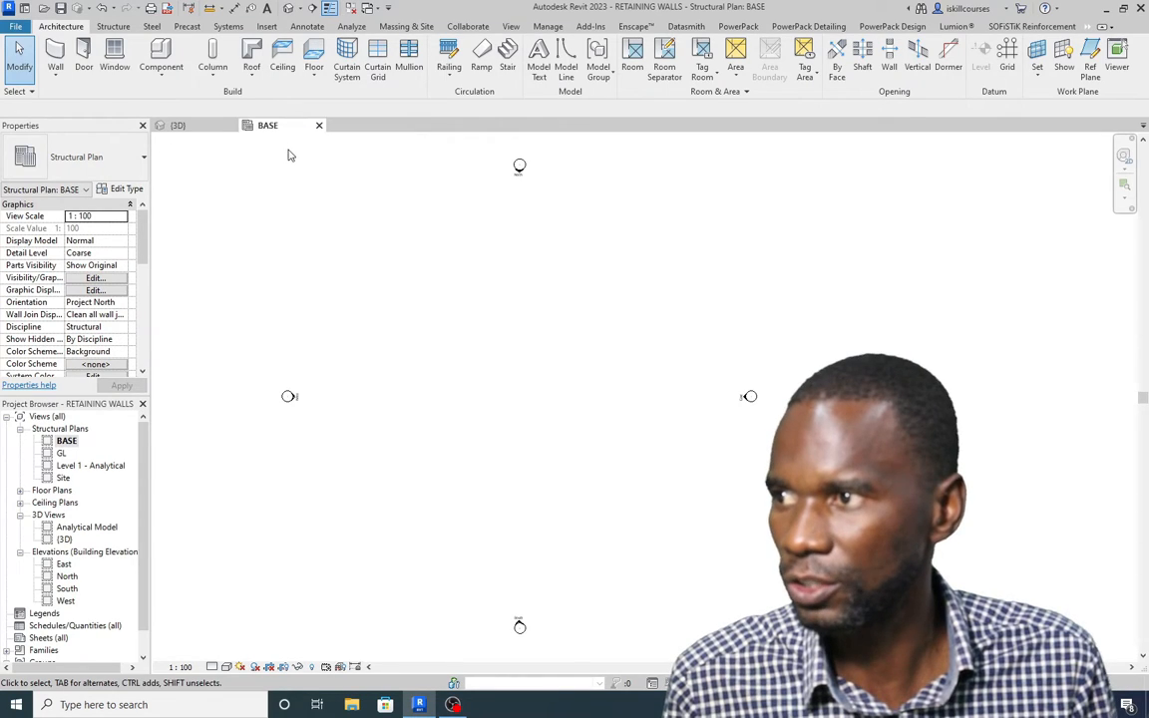
{"action": "left_click", "coordinate": [179, 126]}
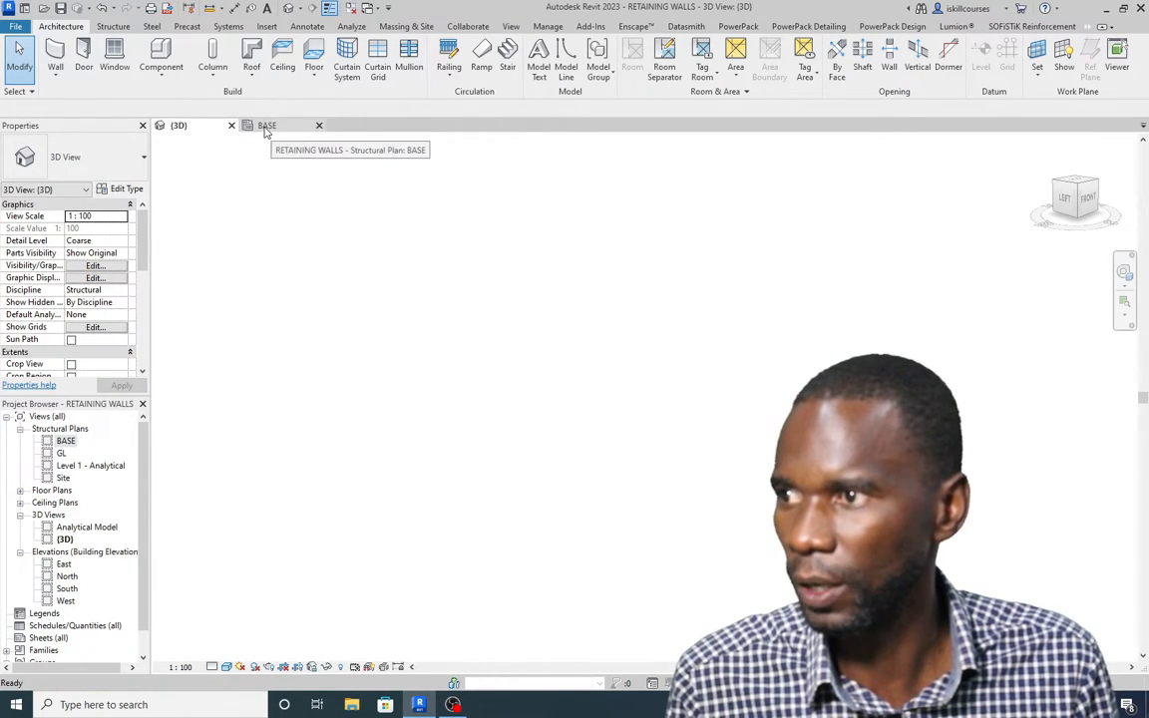
{"action": "left_click", "coordinate": [268, 125]}
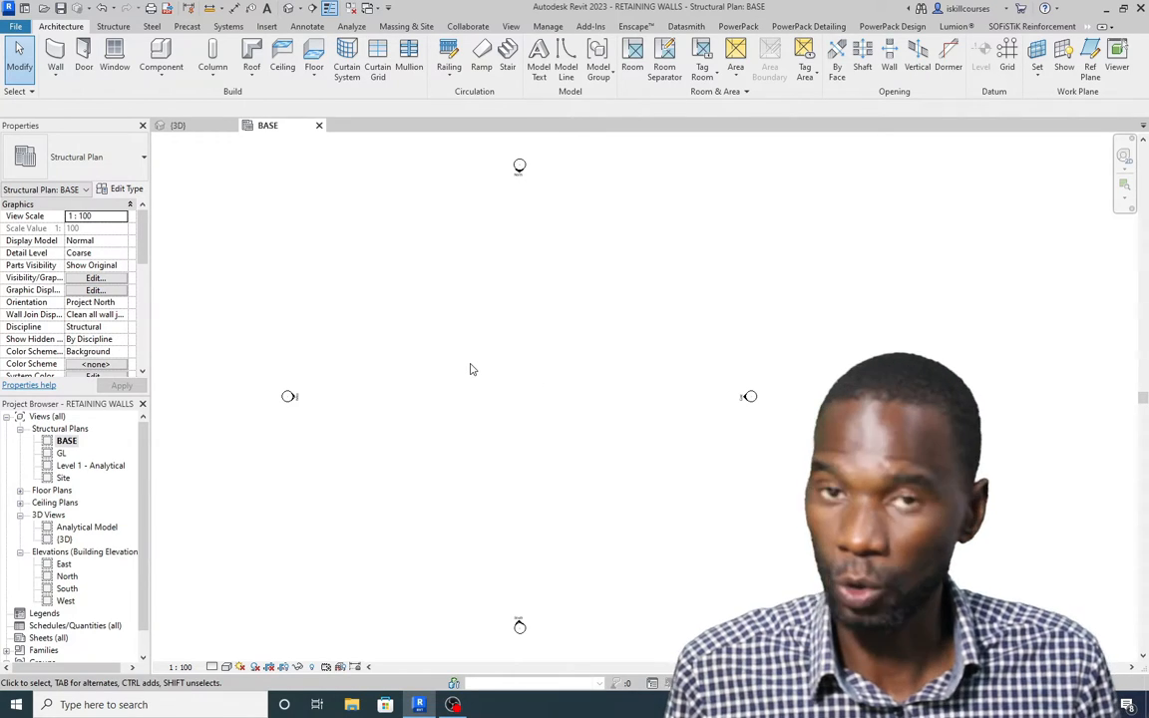
Step: Start a structural wall with its height up to GL and a base offset of 0 from BASE
{"action": "left_click", "coordinate": [112, 27]}
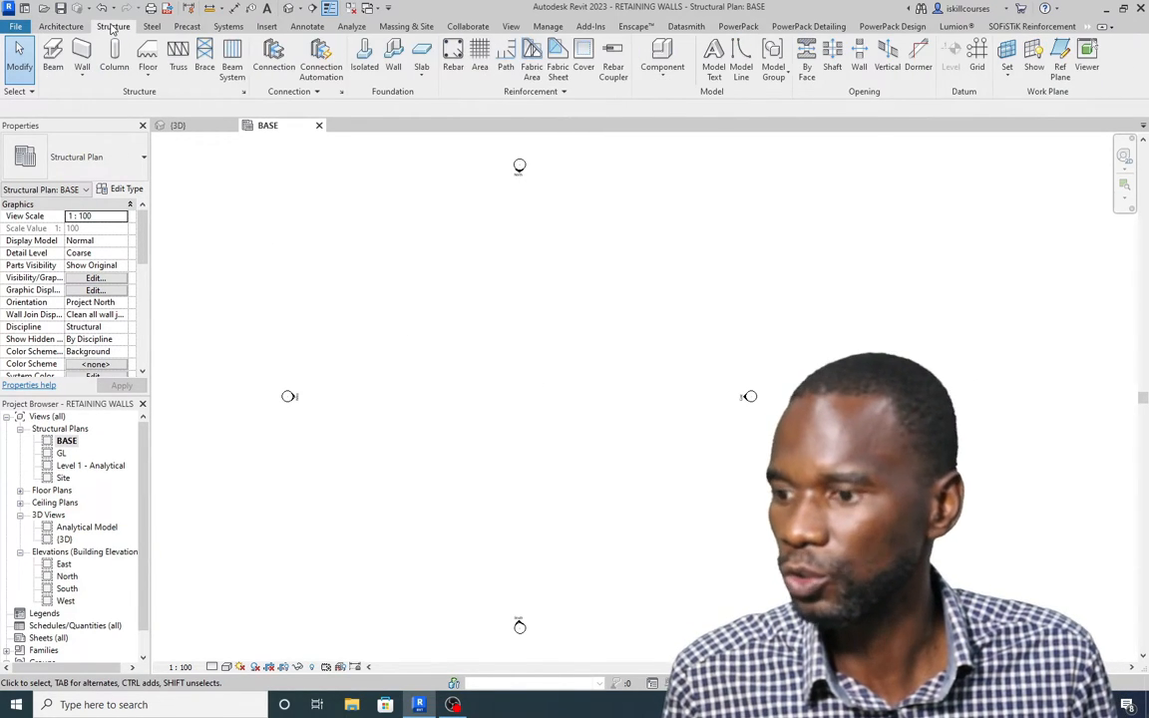
{"action": "left_click", "coordinate": [82, 77]}
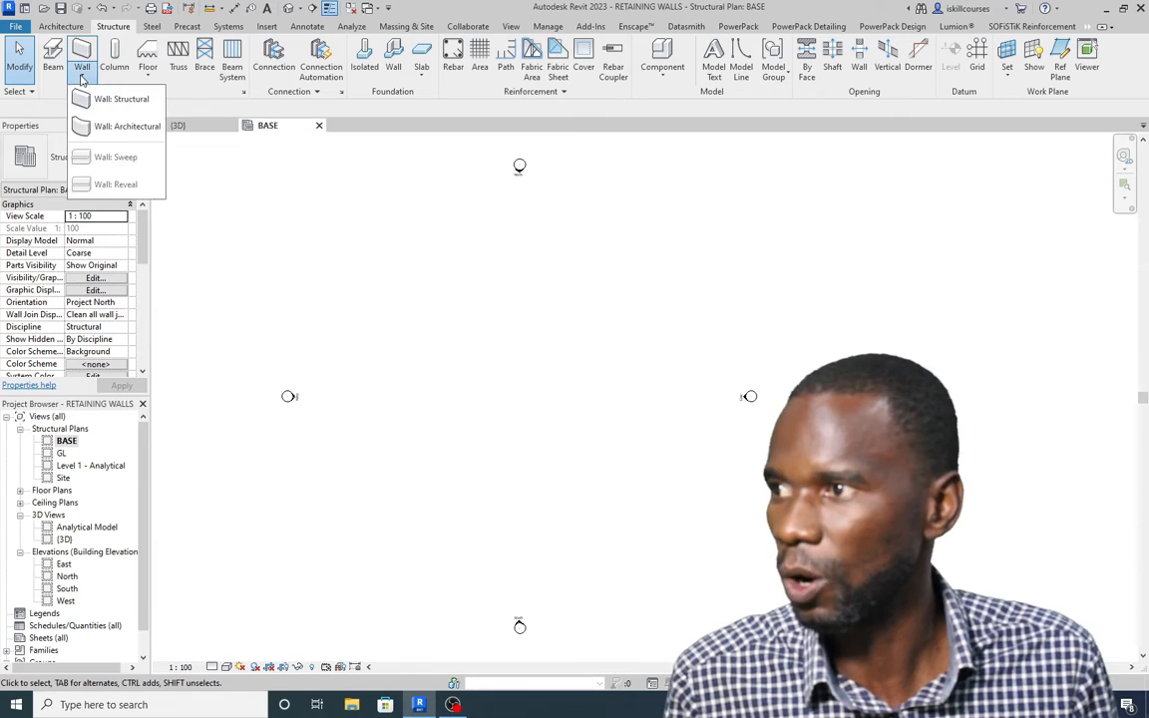
{"action": "left_click", "coordinate": [119, 99]}
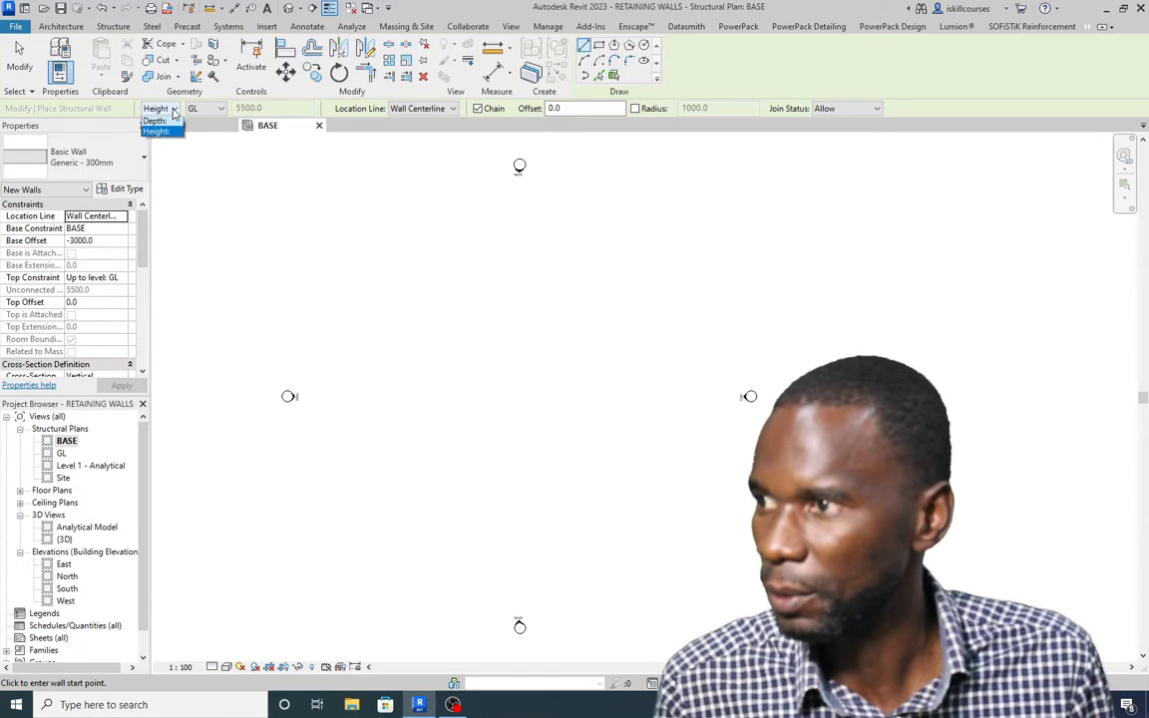
{"action": "left_click", "coordinate": [221, 109]}
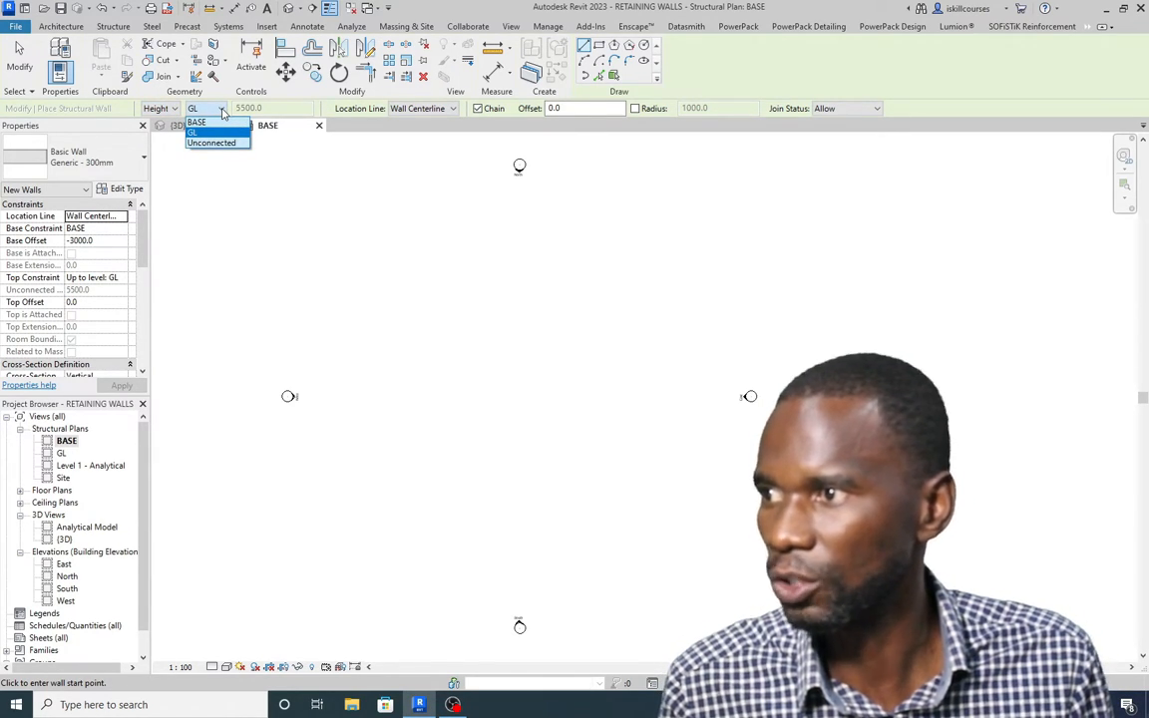
{"action": "left_click", "coordinate": [197, 132]}
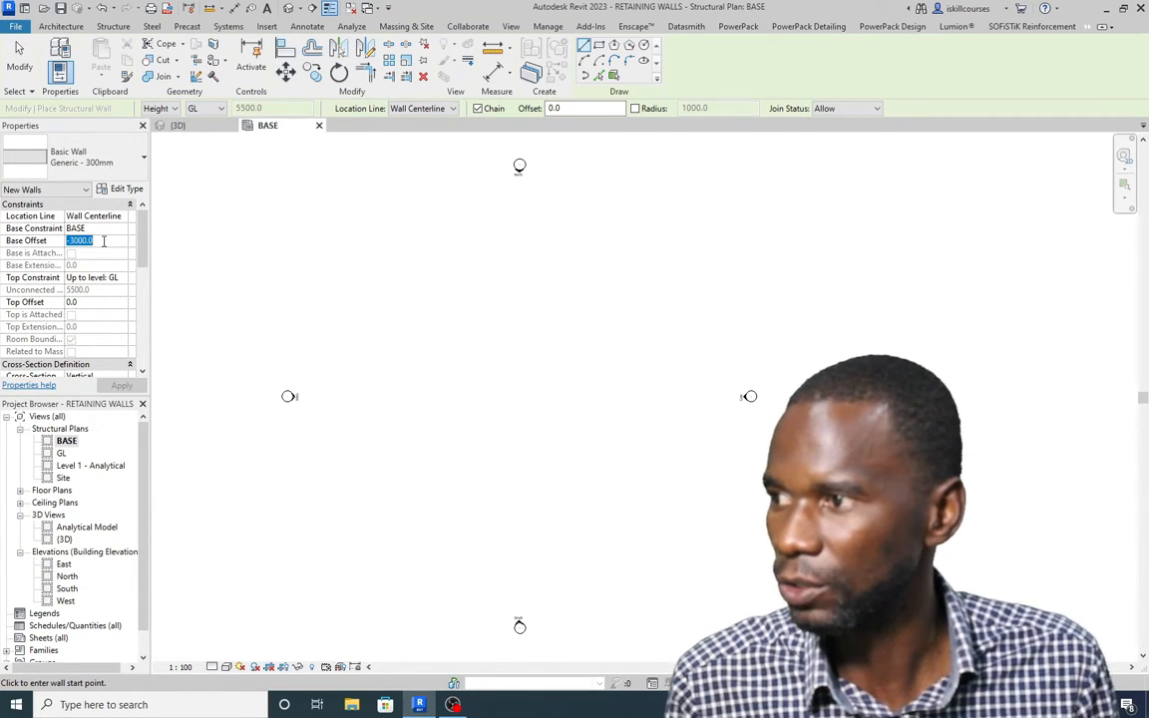
{"action": "type", "text": "0"}
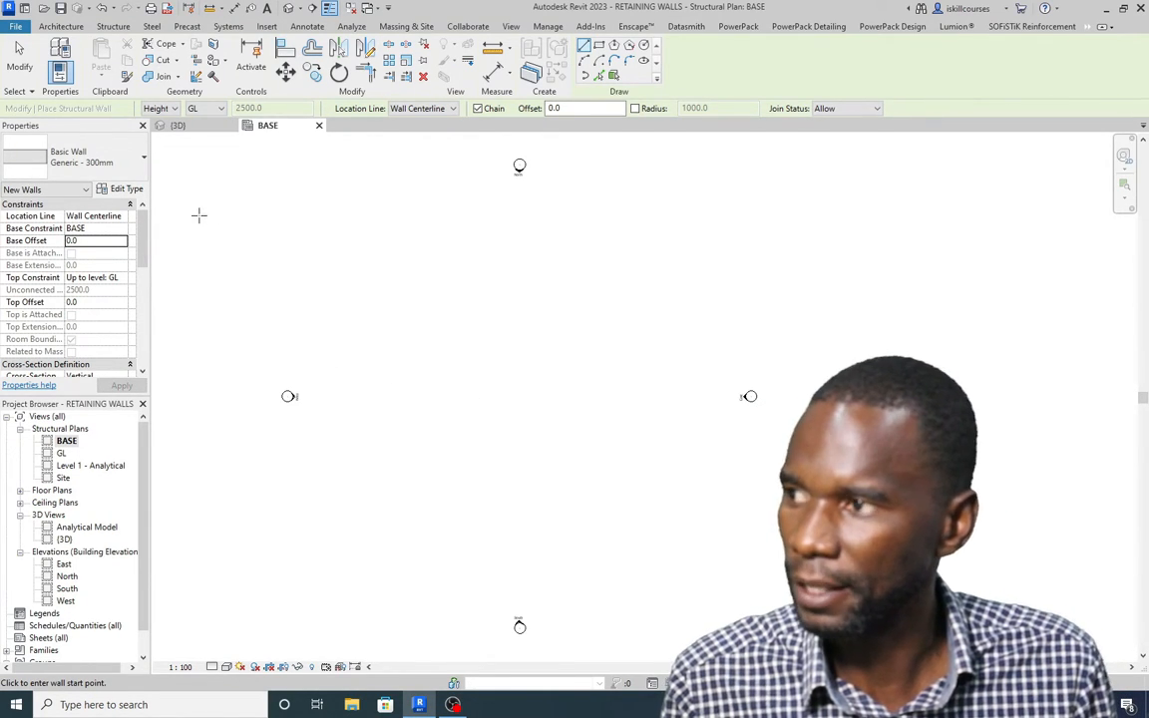
Step: Choose the Retaining - 300mm Concrete-S basic wall type for the new wall
{"action": "left_click", "coordinate": [133, 165]}
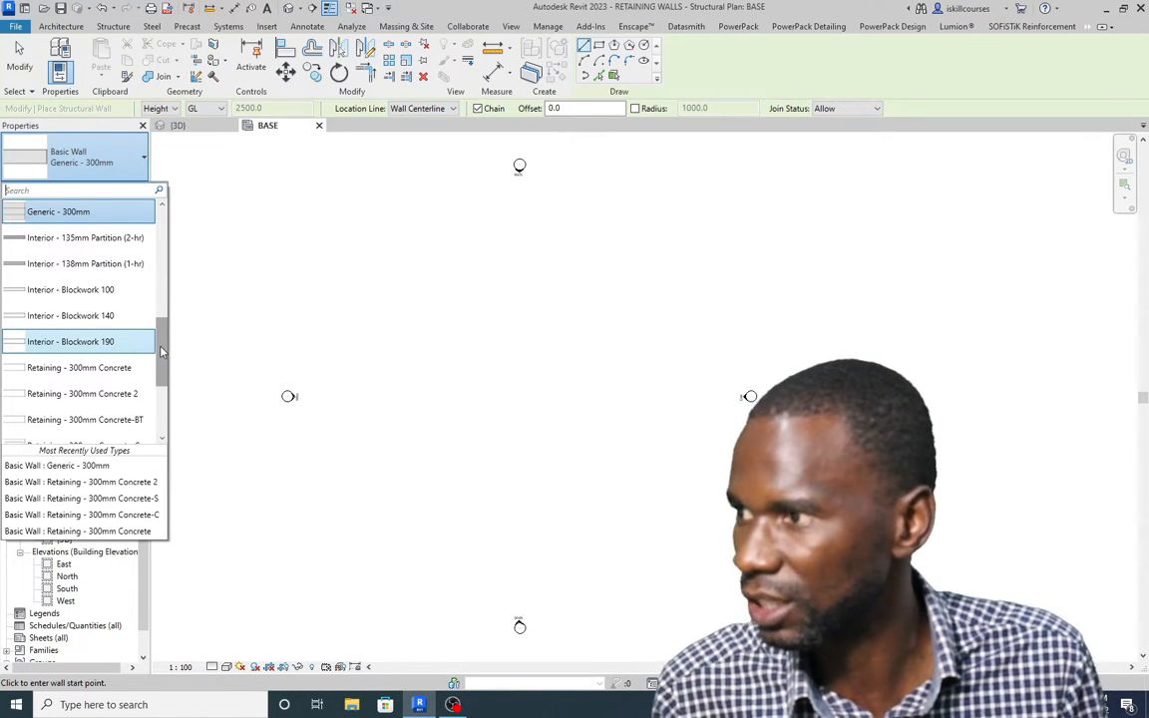
{"action": "left_click_drag", "start_coordinate": [160, 344], "coordinate": [161, 390]}
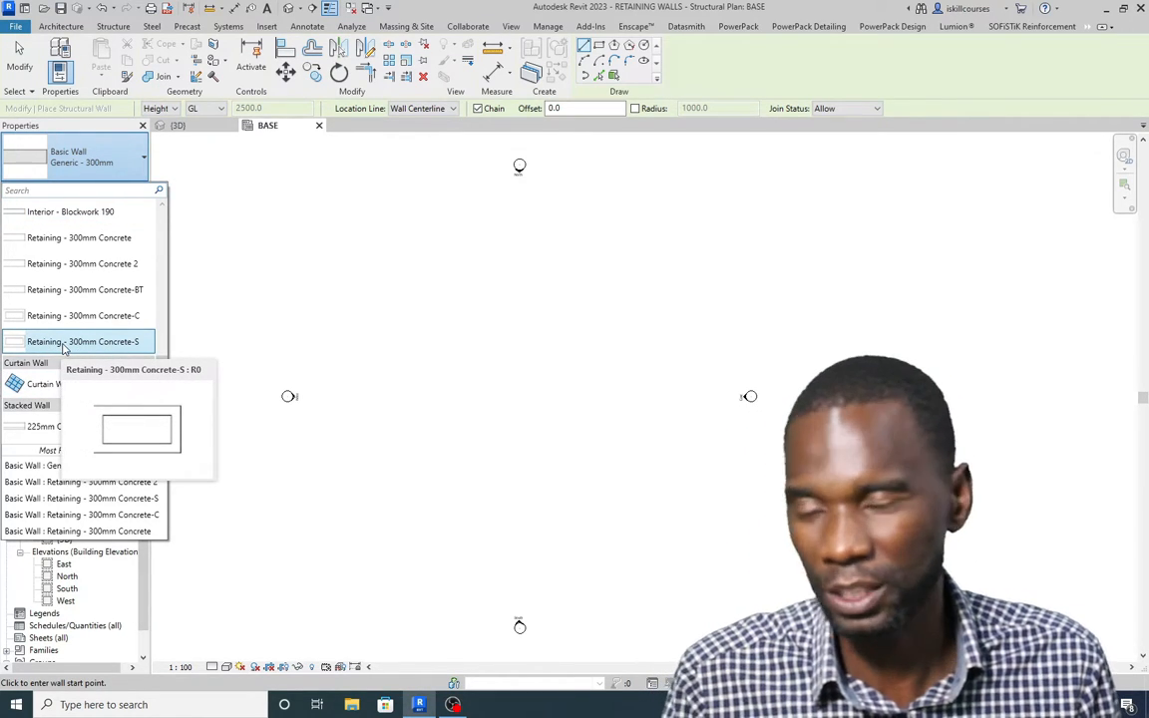
{"action": "left_click", "coordinate": [77, 342]}
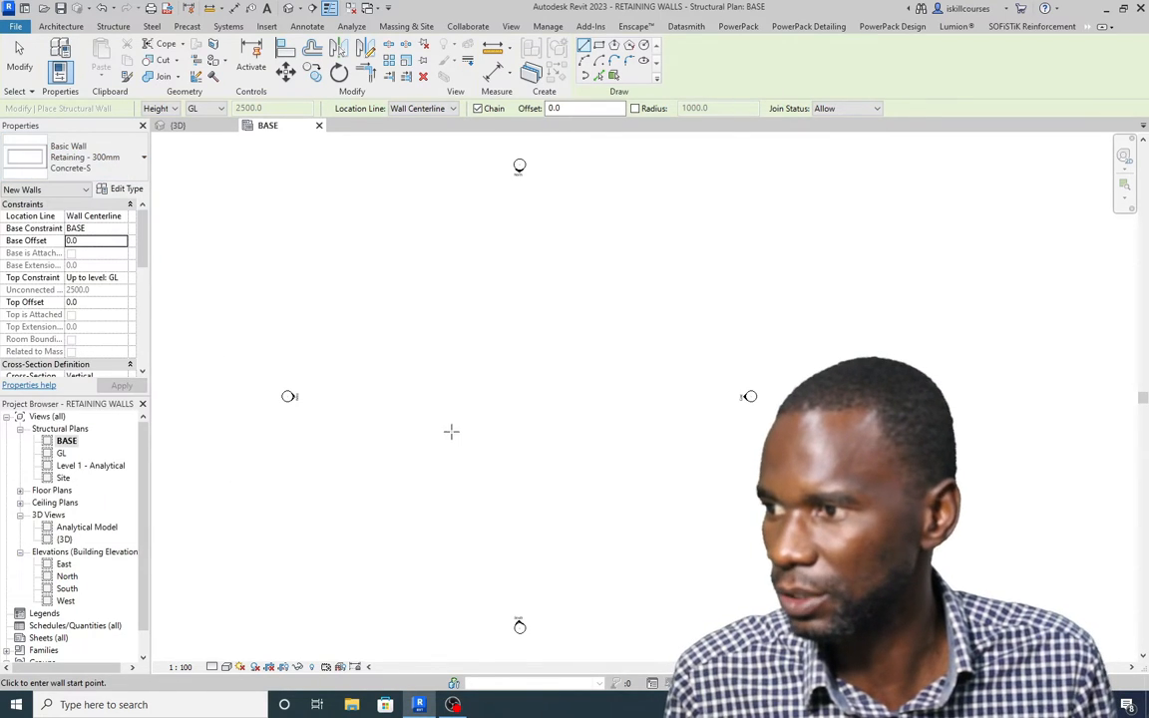
Step: Draw a horizontal wall about 6000 mm long near the west elevation marker in the BASE plan
{"action": "left_click", "coordinate": [337, 388]}
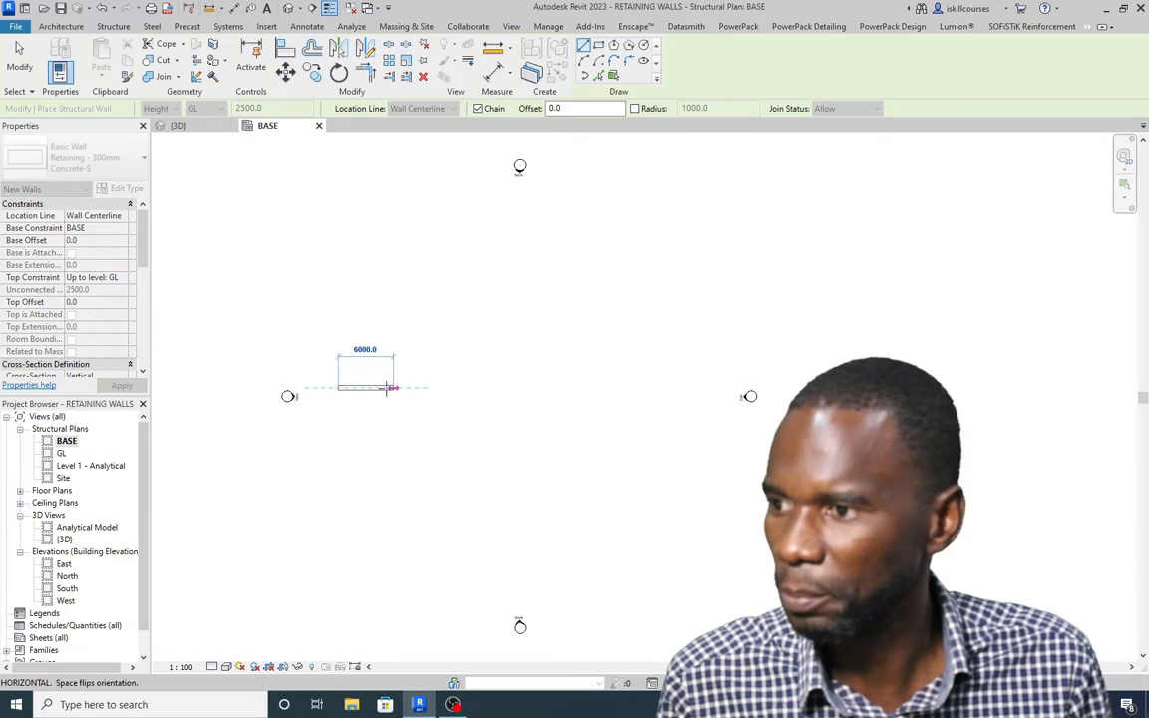
{"action": "left_click", "coordinate": [387, 388]}
{"action": "scroll", "coordinate": [399, 397], "scroll_direction": "up", "scroll_amount": 8}
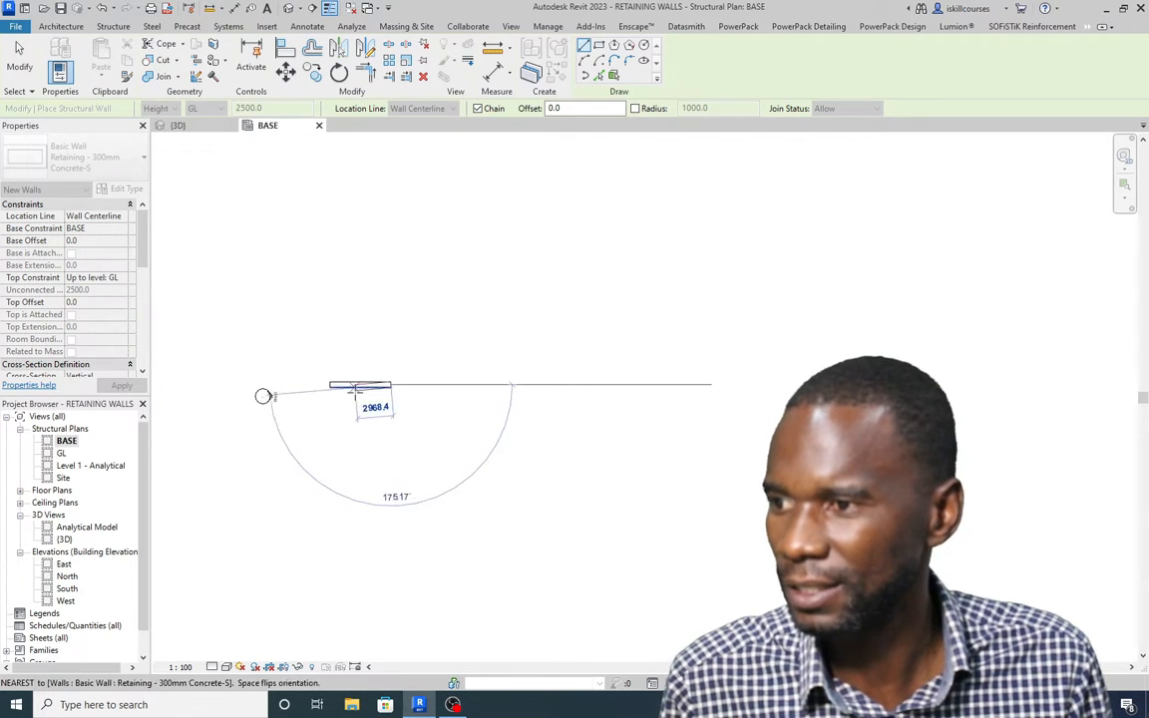
{"action": "key", "text": "Escape"}
{"action": "key", "text": "Escape"}
Step: Inspect the new retaining wall's stone faces, thickness and shape in the 3D view and the BASE plan
{"action": "left_click", "coordinate": [178, 125]}
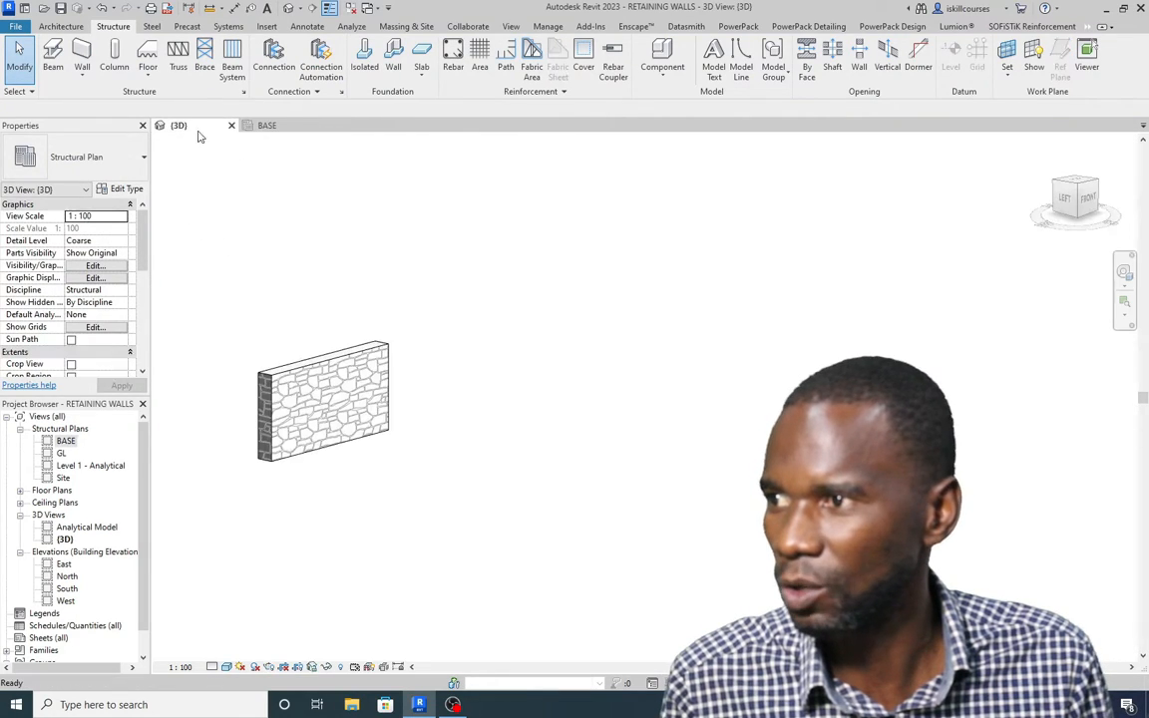
{"action": "scroll", "coordinate": [292, 354], "scroll_direction": "up", "scroll_amount": 4}
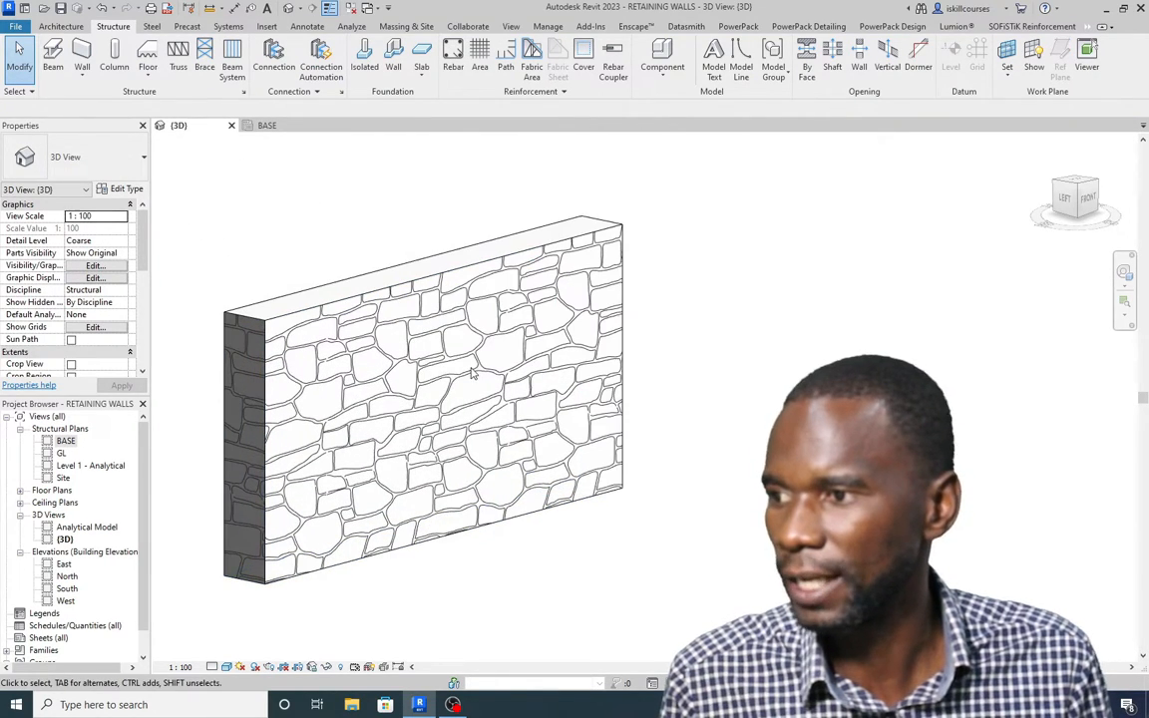
{"action": "scroll", "coordinate": [367, 364], "scroll_direction": "down", "scroll_amount": 2}
{"action": "left_click", "coordinate": [267, 125]}
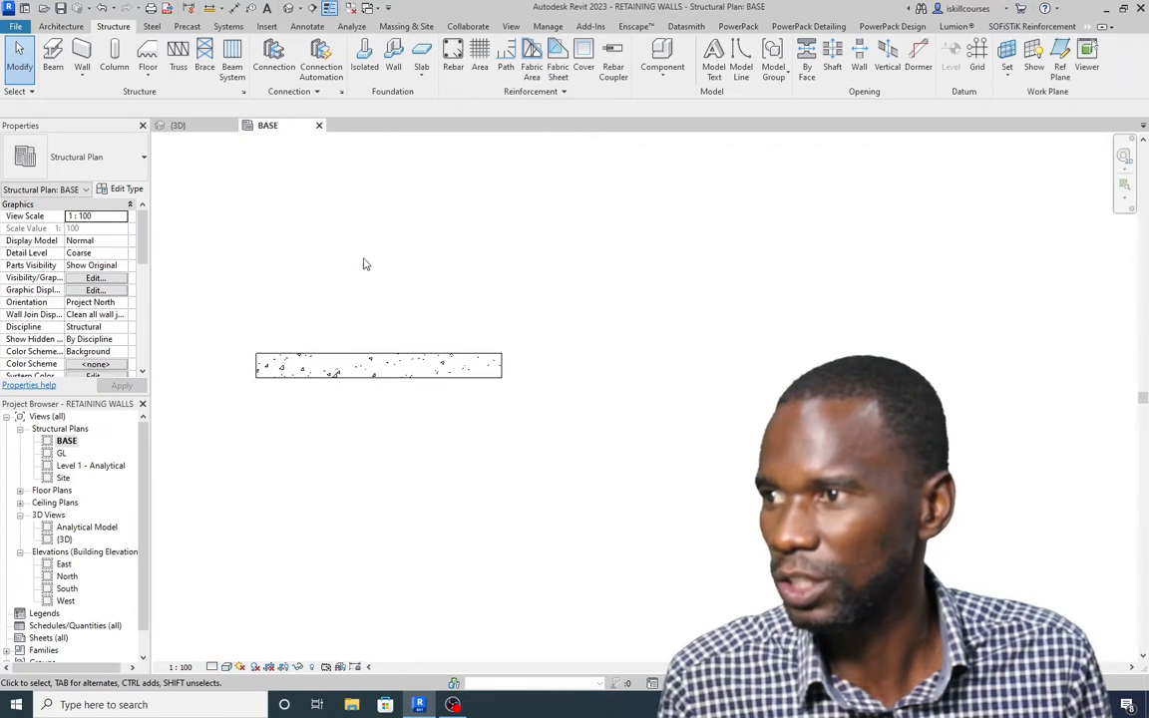
{"action": "scroll", "coordinate": [356, 389], "scroll_direction": "up", "scroll_amount": 3}
{"action": "left_click", "coordinate": [177, 124]}
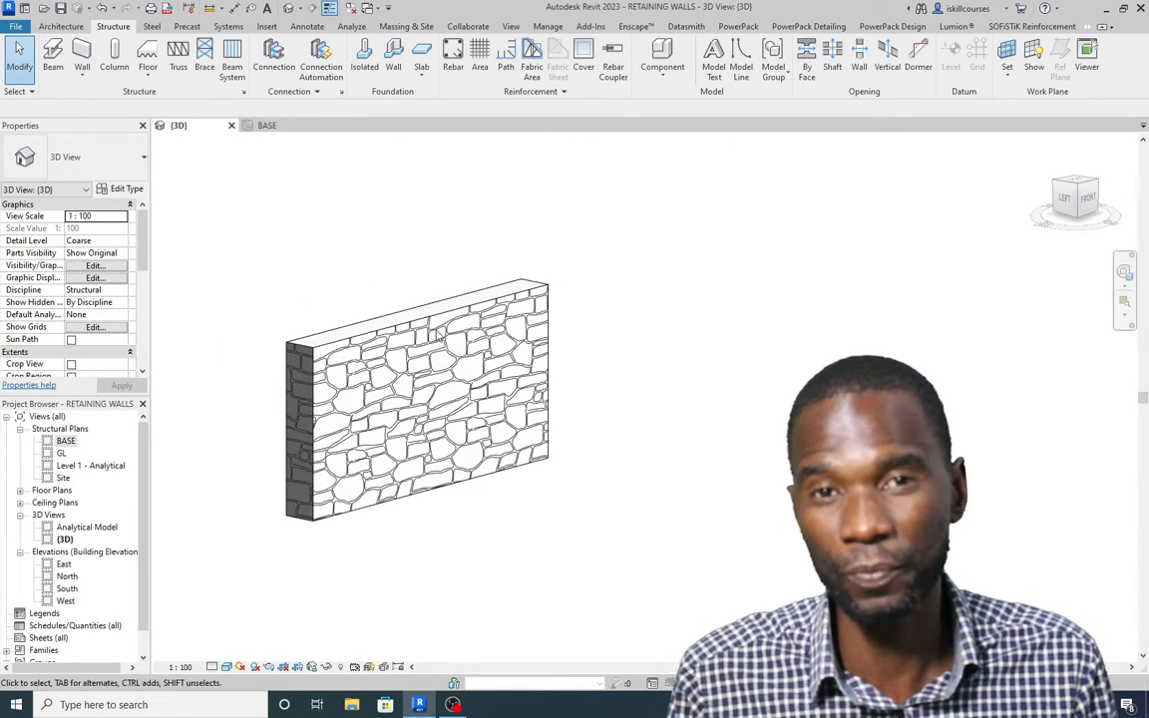
{"action": "scroll", "coordinate": [323, 392], "scroll_direction": "up", "scroll_amount": 2}
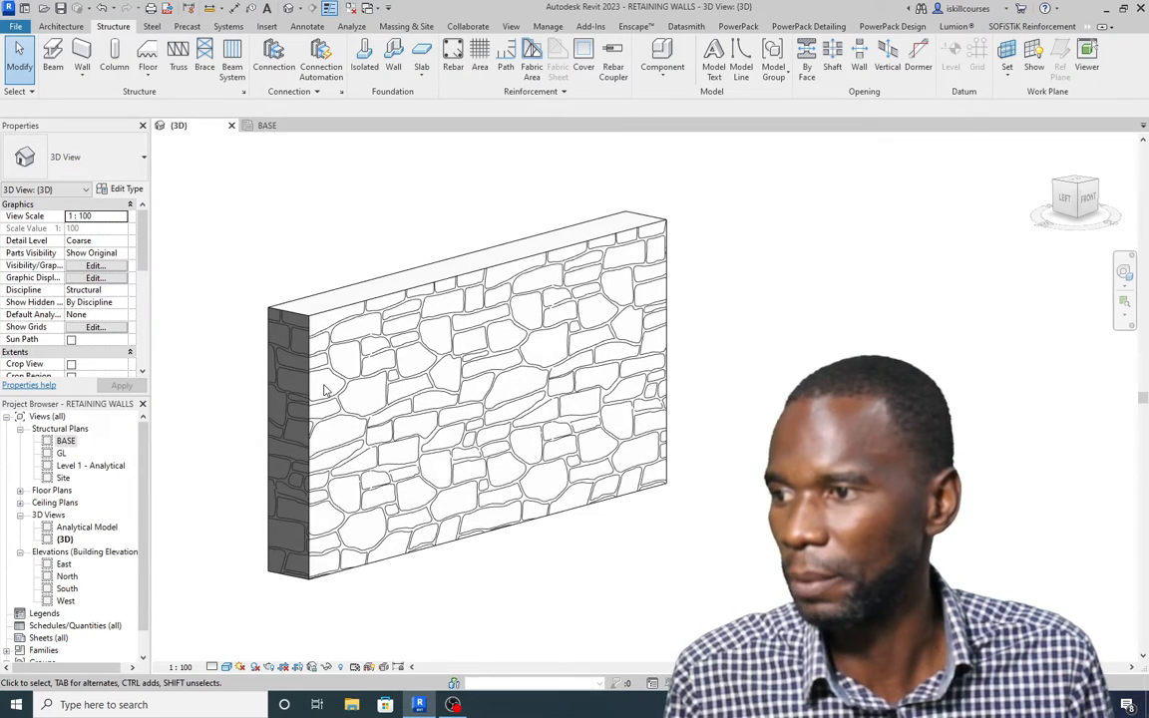
{"action": "scroll", "coordinate": [323, 390], "scroll_direction": "down", "scroll_amount": 2}
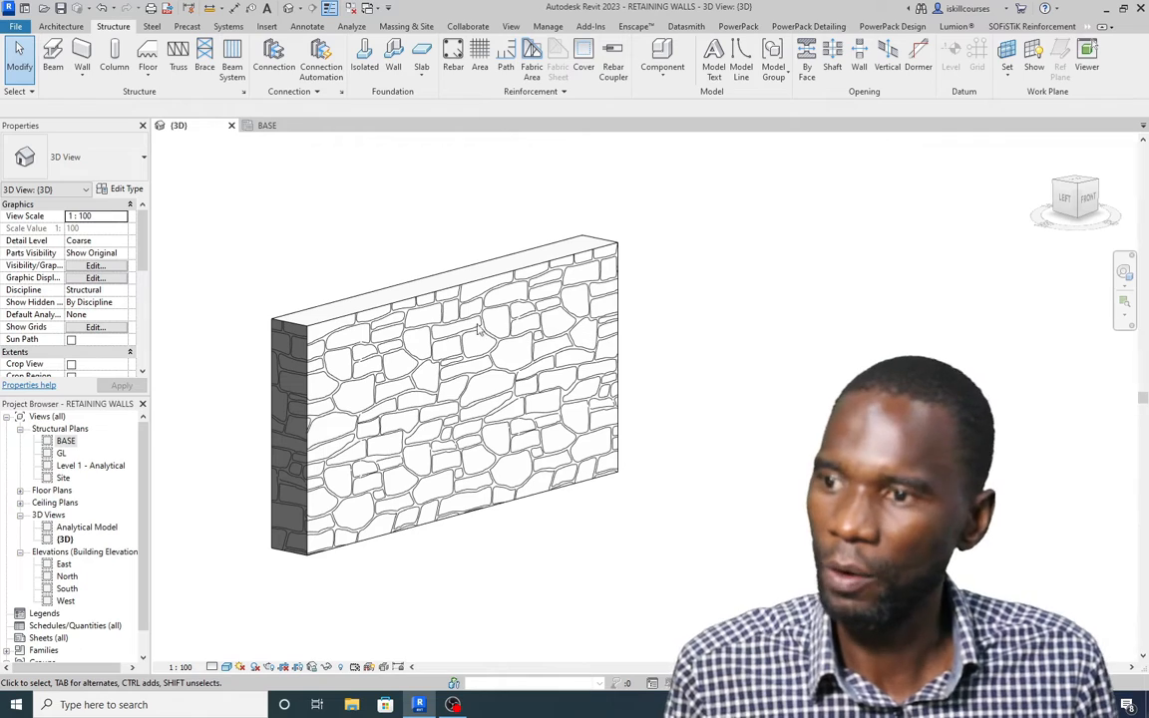
Step: Tile the 3D view and the BASE plan side by side
{"action": "left_click", "coordinate": [514, 27]}
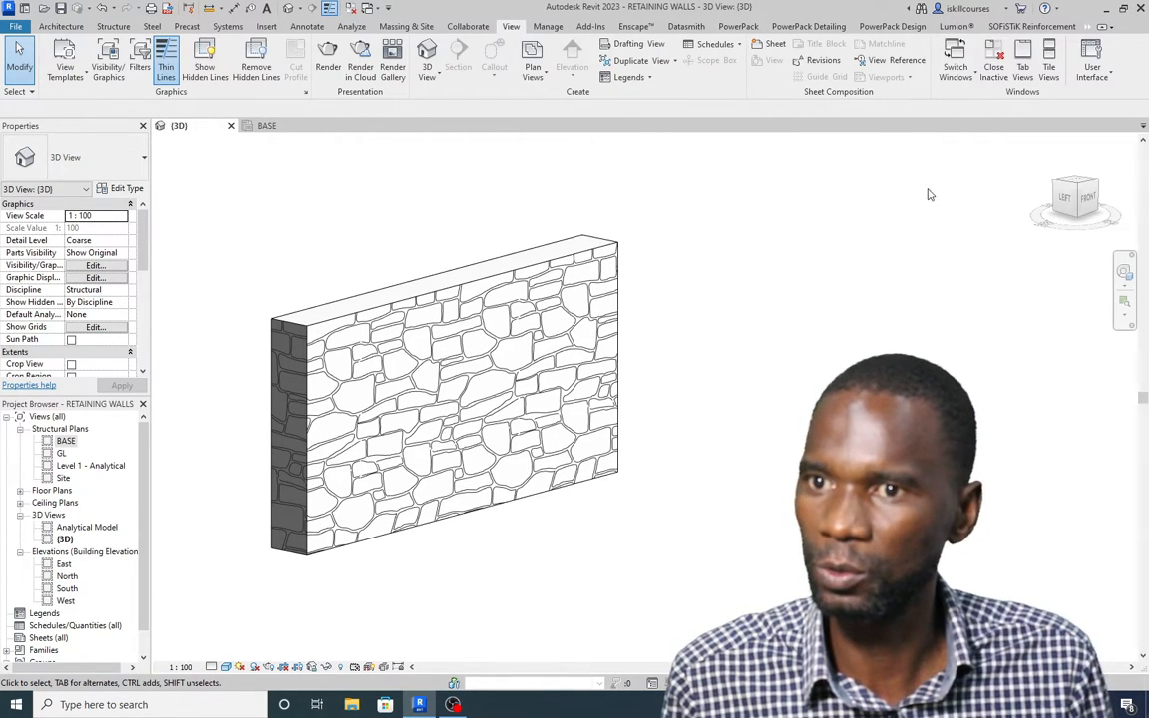
{"action": "left_click", "coordinate": [1048, 67]}
{"action": "scroll", "coordinate": [289, 327], "scroll_direction": "down", "scroll_amount": 3}
{"action": "scroll", "coordinate": [375, 356], "scroll_direction": "up", "scroll_amount": 3}
{"action": "scroll", "coordinate": [304, 343], "scroll_direction": "down", "scroll_amount": 2}
{"action": "scroll", "coordinate": [688, 314], "scroll_direction": "down", "scroll_amount": 2}
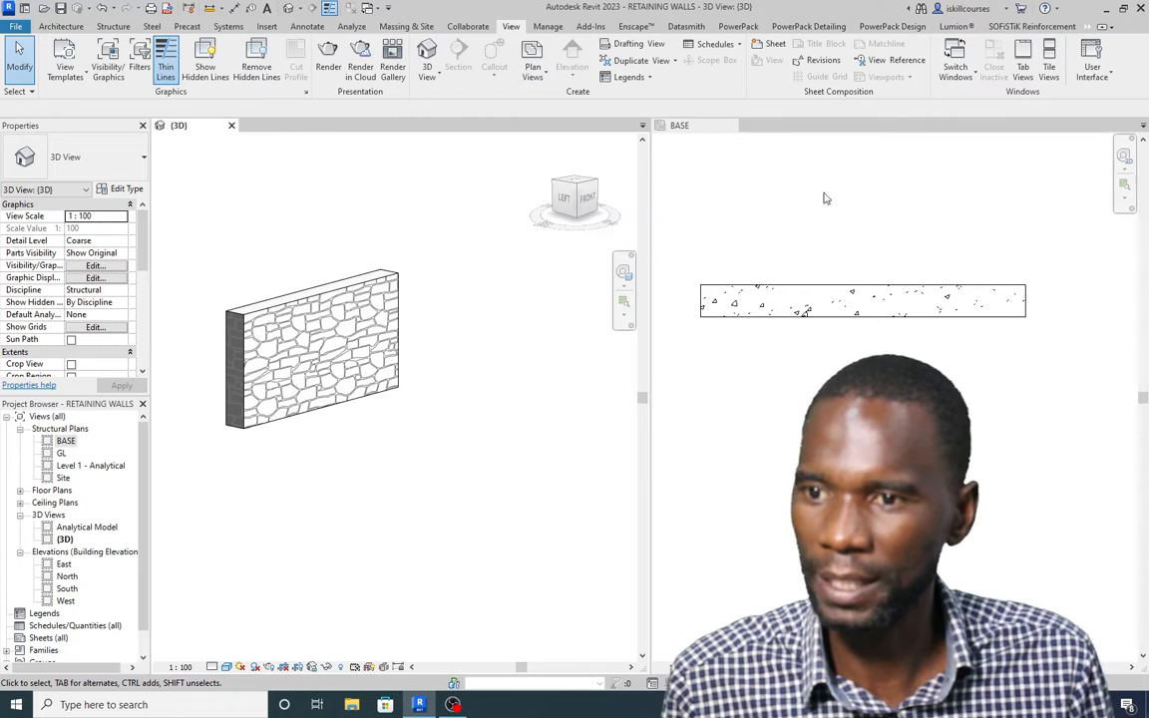
{"action": "scroll", "coordinate": [870, 324], "scroll_direction": "up", "scroll_amount": 1}
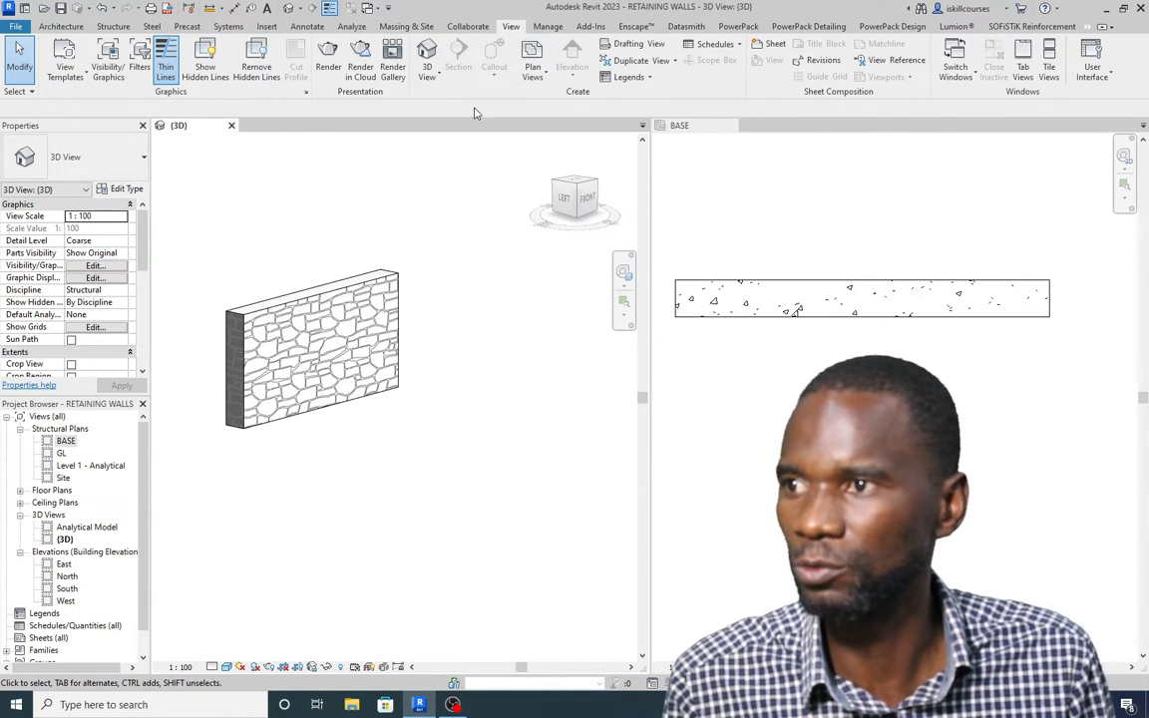
Step: Cut a building section across the retaining wall in the BASE plan and open the new section view
{"action": "left_click", "coordinate": [1015, 236]}
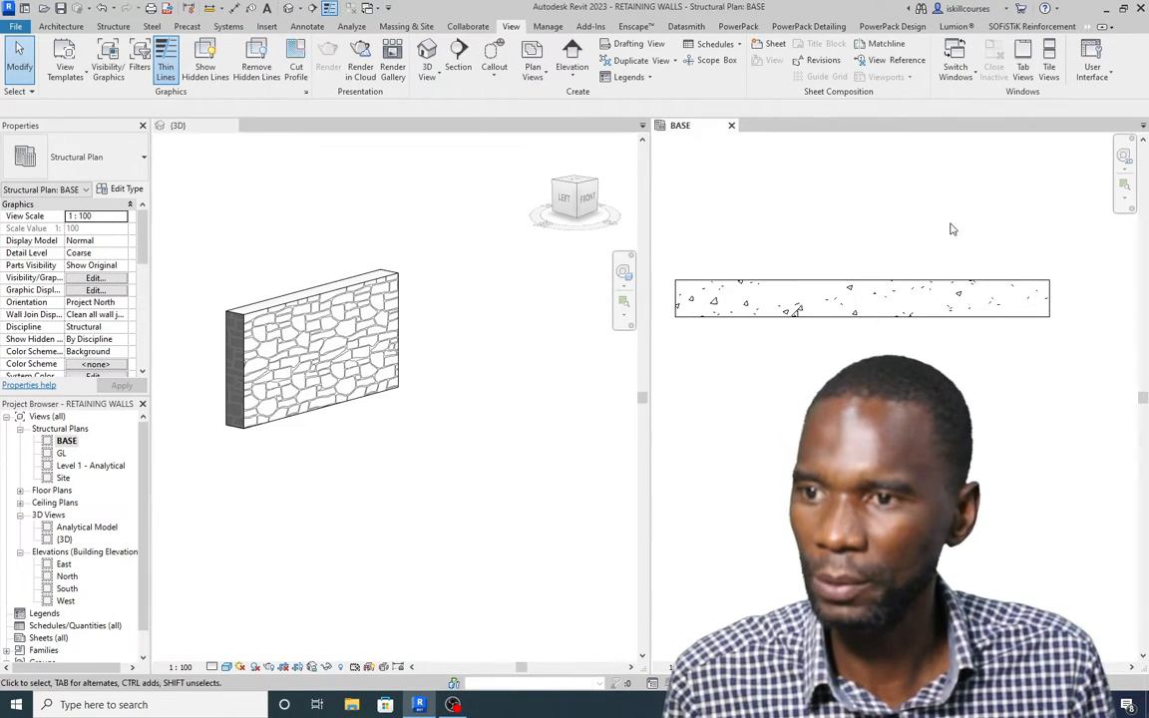
{"action": "left_click", "coordinate": [458, 54]}
{"action": "left_click", "coordinate": [795, 250]}
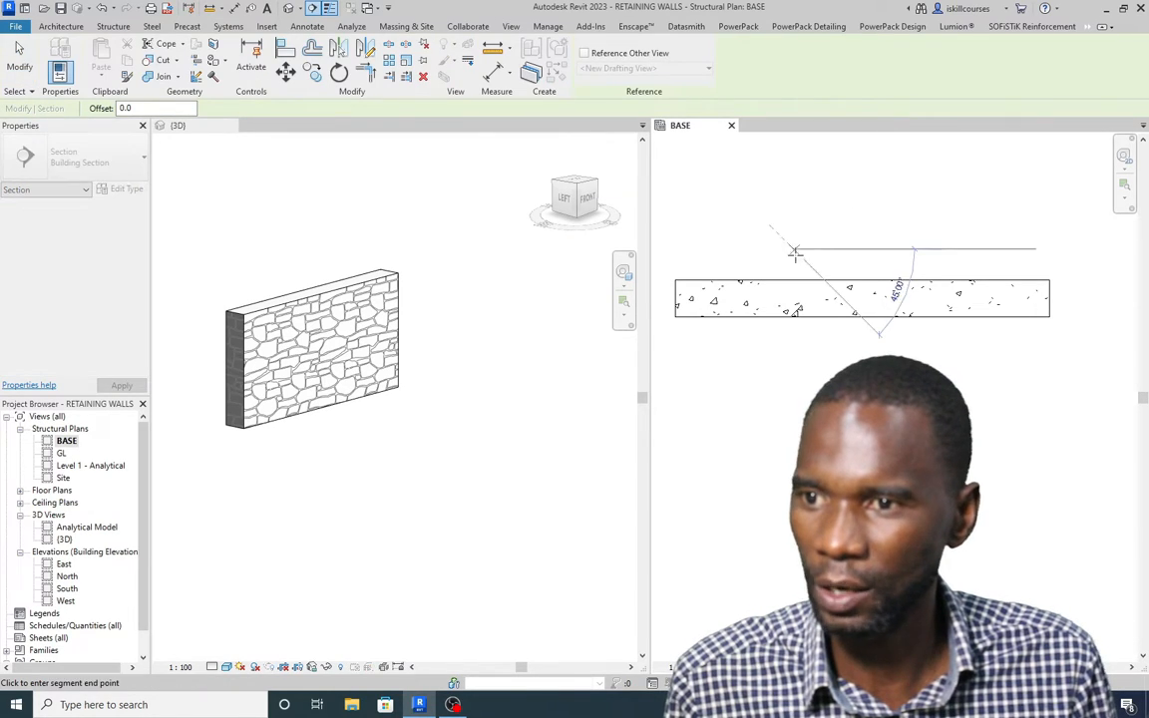
{"action": "left_click", "coordinate": [795, 351]}
{"action": "key", "text": "Escape"}
{"action": "key", "text": "Escape"}
{"action": "double_click", "coordinate": [847, 204]}
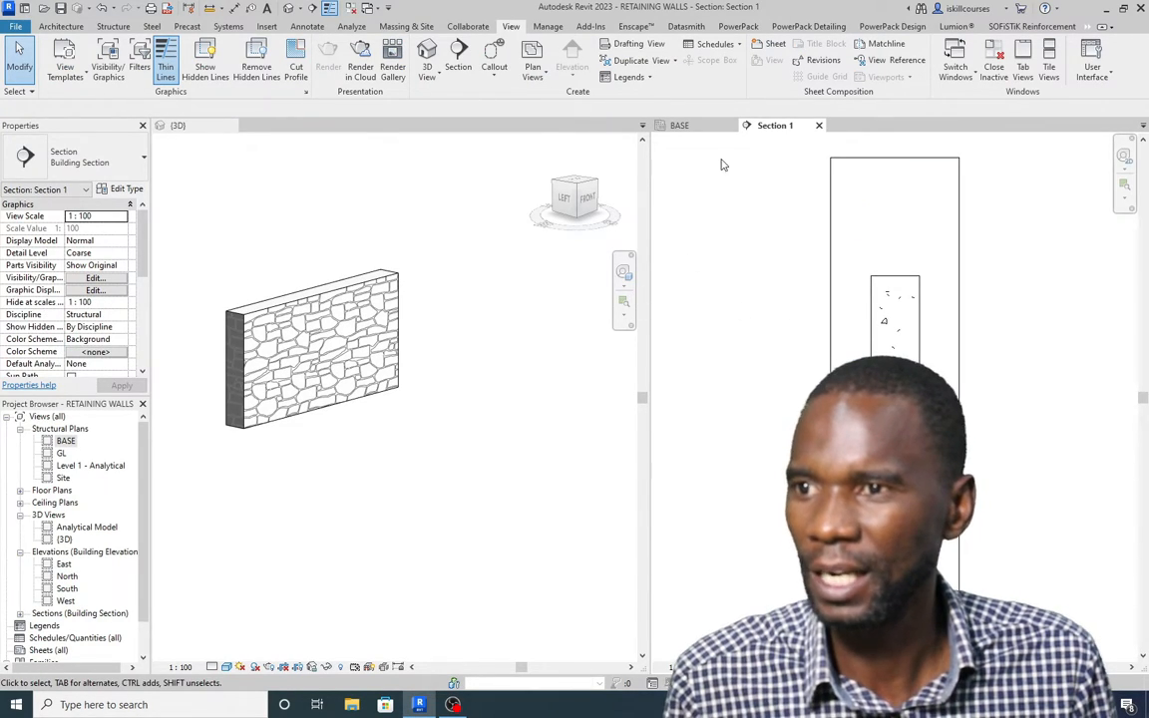
{"action": "scroll", "coordinate": [743, 190], "scroll_direction": "down", "scroll_amount": 3}
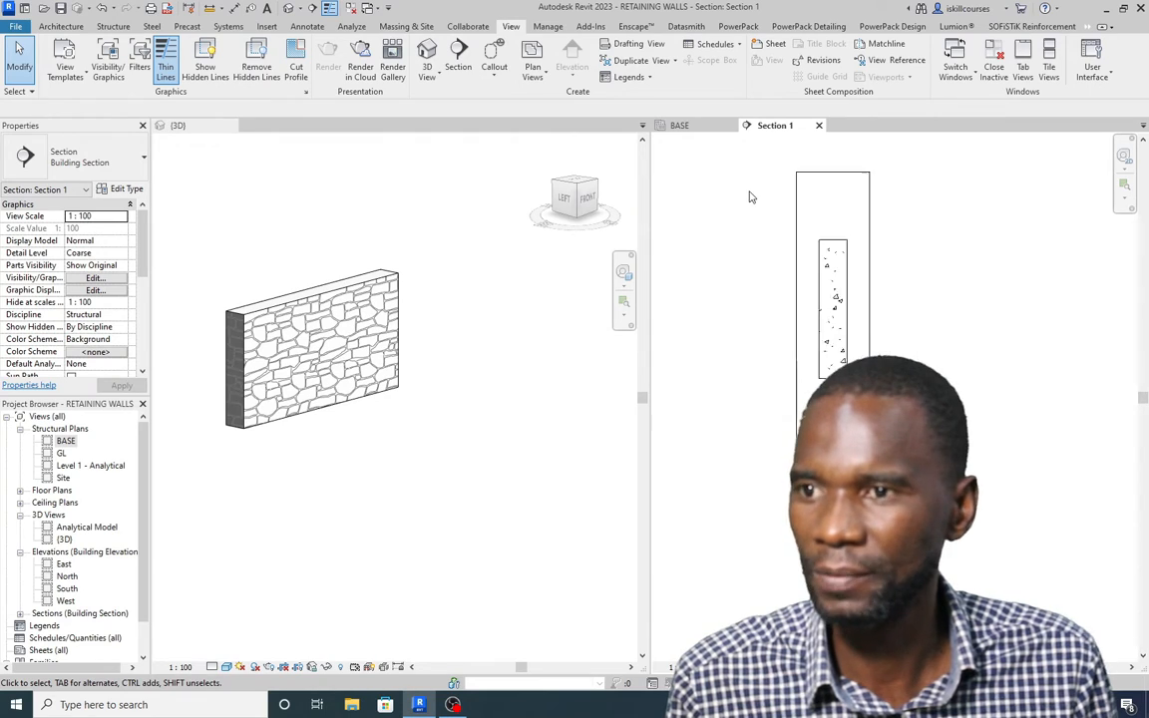
{"action": "scroll", "coordinate": [844, 349], "scroll_direction": "up", "scroll_amount": 2}
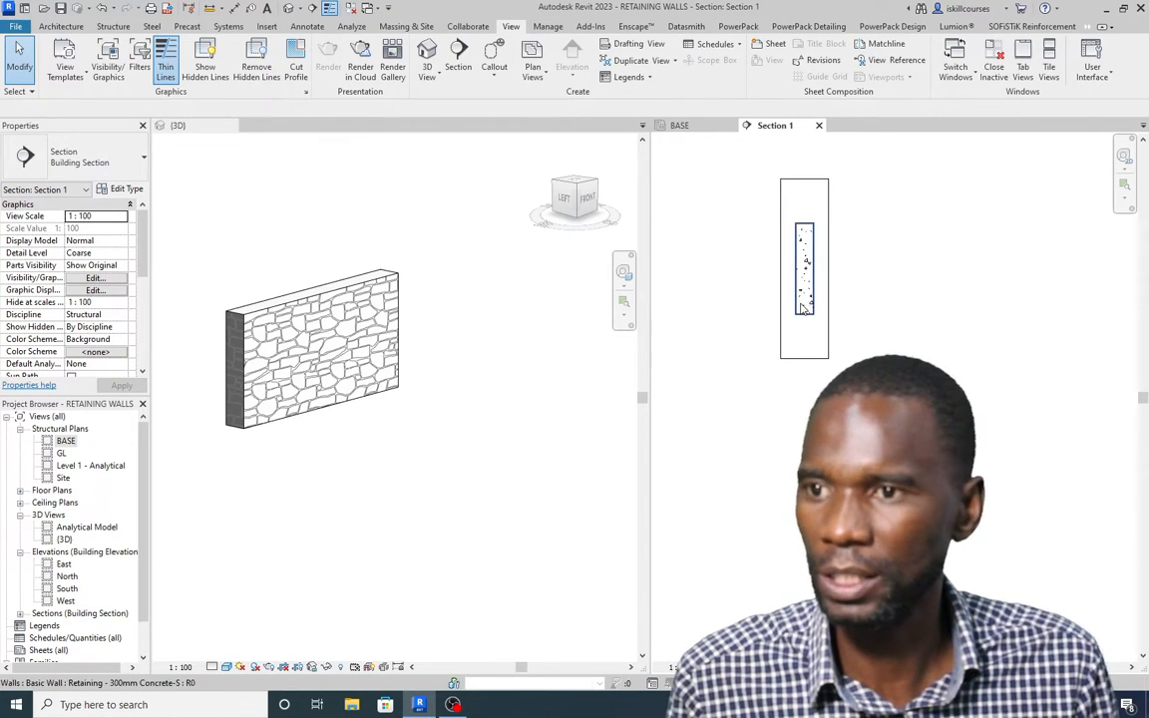
Step: Narrow the 3D view to give the section view more room, with the wall's cross-section enlarged in it
{"action": "left_click_drag", "start_coordinate": [651, 365], "coordinate": [339, 361]}
{"action": "scroll", "coordinate": [281, 349], "scroll_direction": "down", "scroll_amount": 4}
{"action": "scroll", "coordinate": [284, 341], "scroll_direction": "up", "scroll_amount": 3}
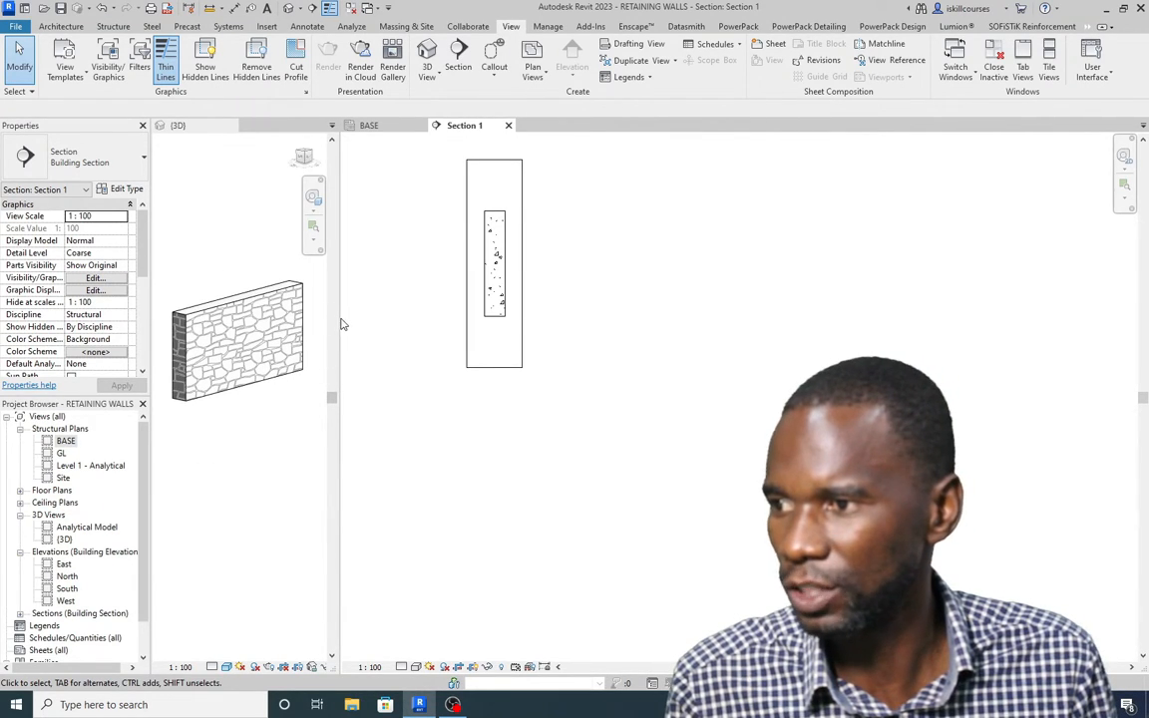
{"action": "left_click_drag", "start_coordinate": [338, 319], "coordinate": [366, 330]}
{"action": "scroll", "coordinate": [519, 240], "scroll_direction": "up", "scroll_amount": 3}
{"action": "scroll", "coordinate": [449, 364], "scroll_direction": "down", "scroll_amount": 2}
{"action": "scroll", "coordinate": [451, 365], "scroll_direction": "down", "scroll_amount": 1}
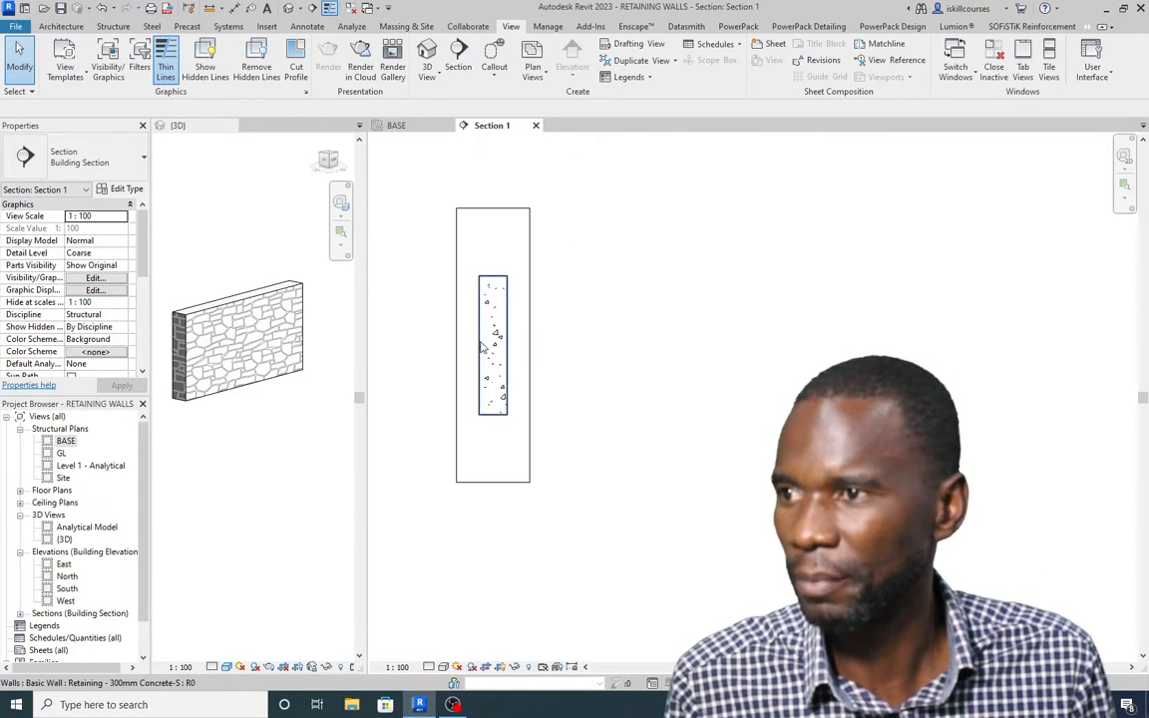
{"action": "scroll", "coordinate": [494, 352], "scroll_direction": "up", "scroll_amount": 4}
{"action": "scroll", "coordinate": [523, 376], "scroll_direction": "down", "scroll_amount": 1}
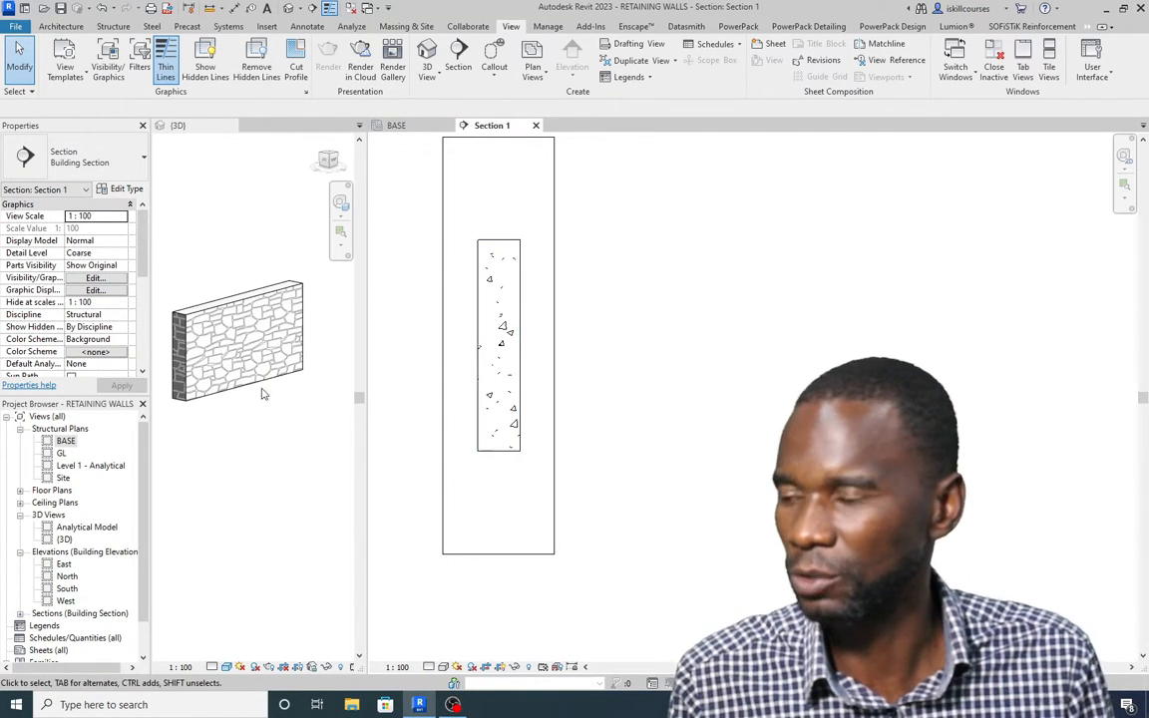
Step: Open the layer structure of the retaining wall's type, starting from the wall in the 3D view
{"action": "left_click", "coordinate": [262, 385]}
{"action": "scroll", "coordinate": [513, 338], "scroll_direction": "up", "scroll_amount": 2}
{"action": "scroll", "coordinate": [517, 354], "scroll_direction": "down", "scroll_amount": 1}
{"action": "scroll", "coordinate": [517, 359], "scroll_direction": "down", "scroll_amount": 1}
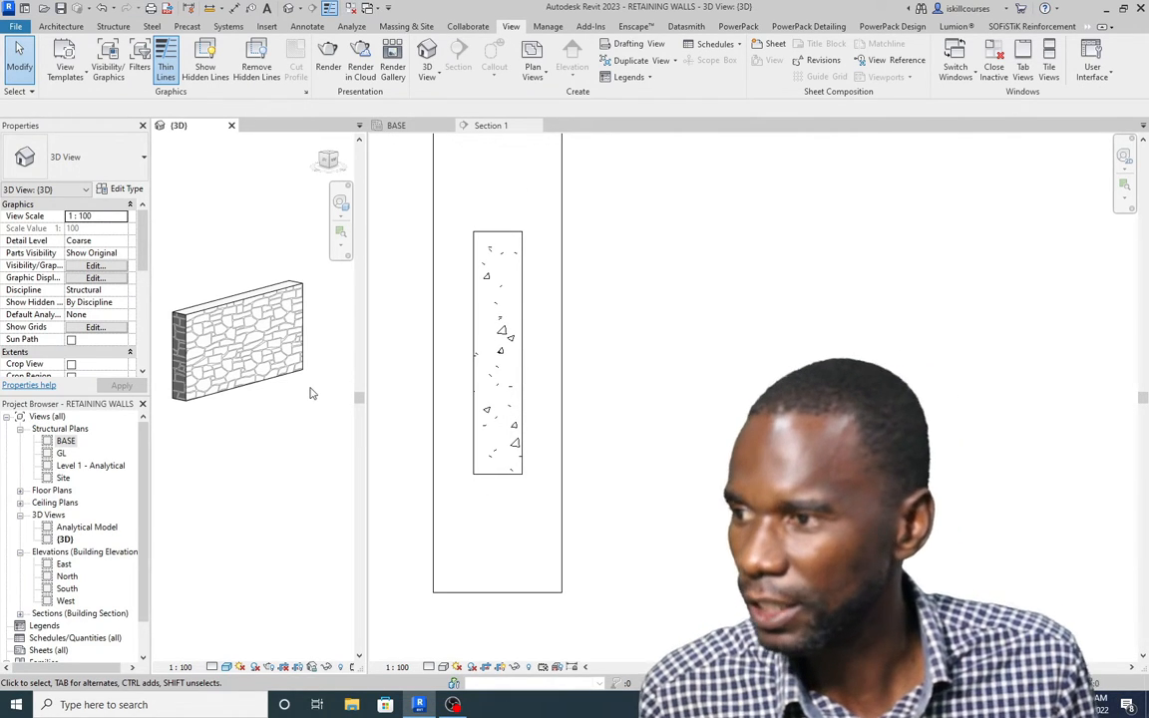
{"action": "left_click", "coordinate": [232, 310]}
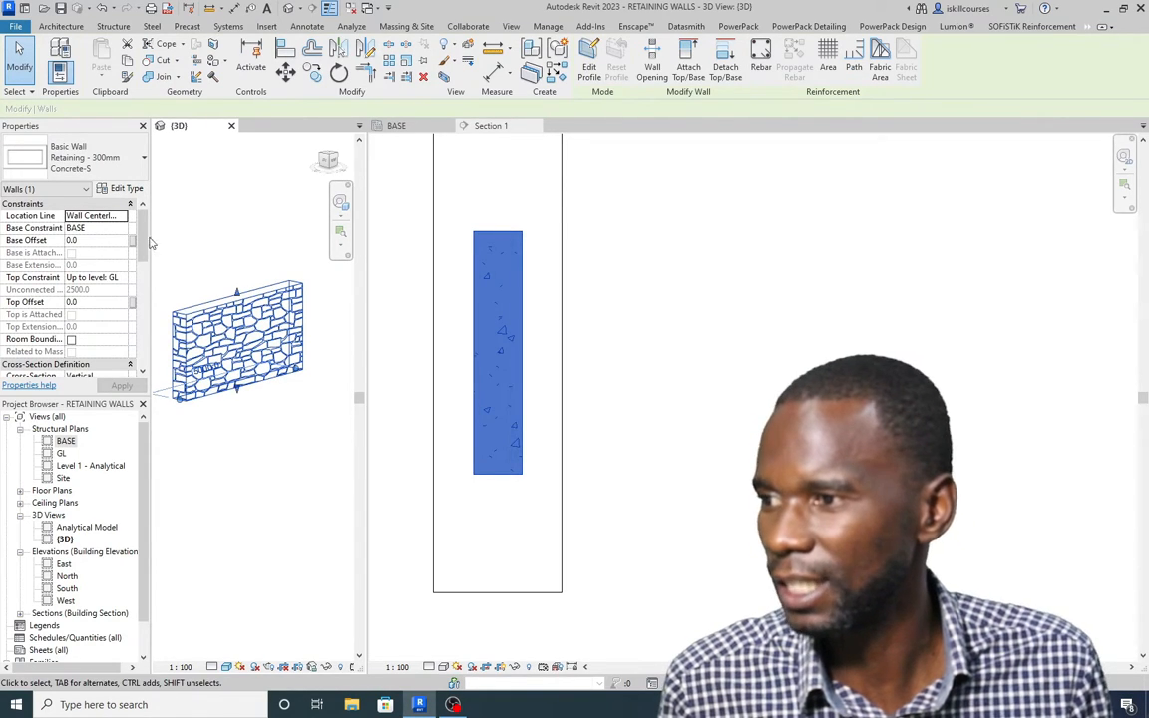
{"action": "left_click", "coordinate": [130, 189]}
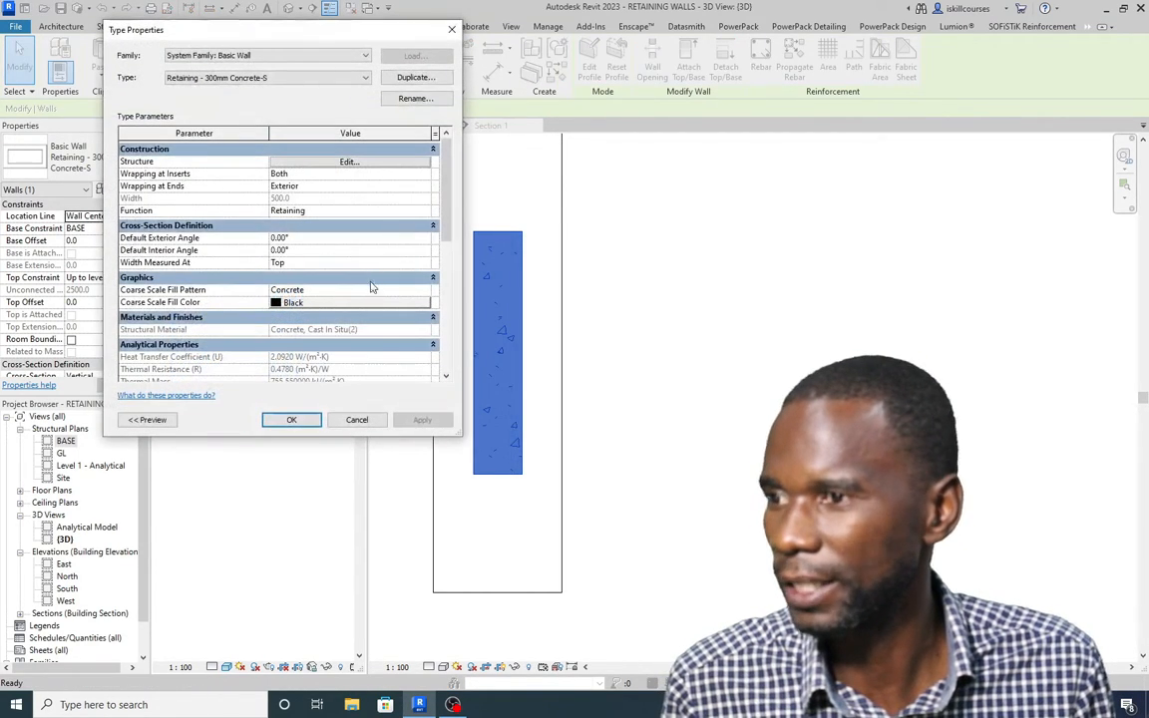
{"action": "left_click", "coordinate": [349, 161]}
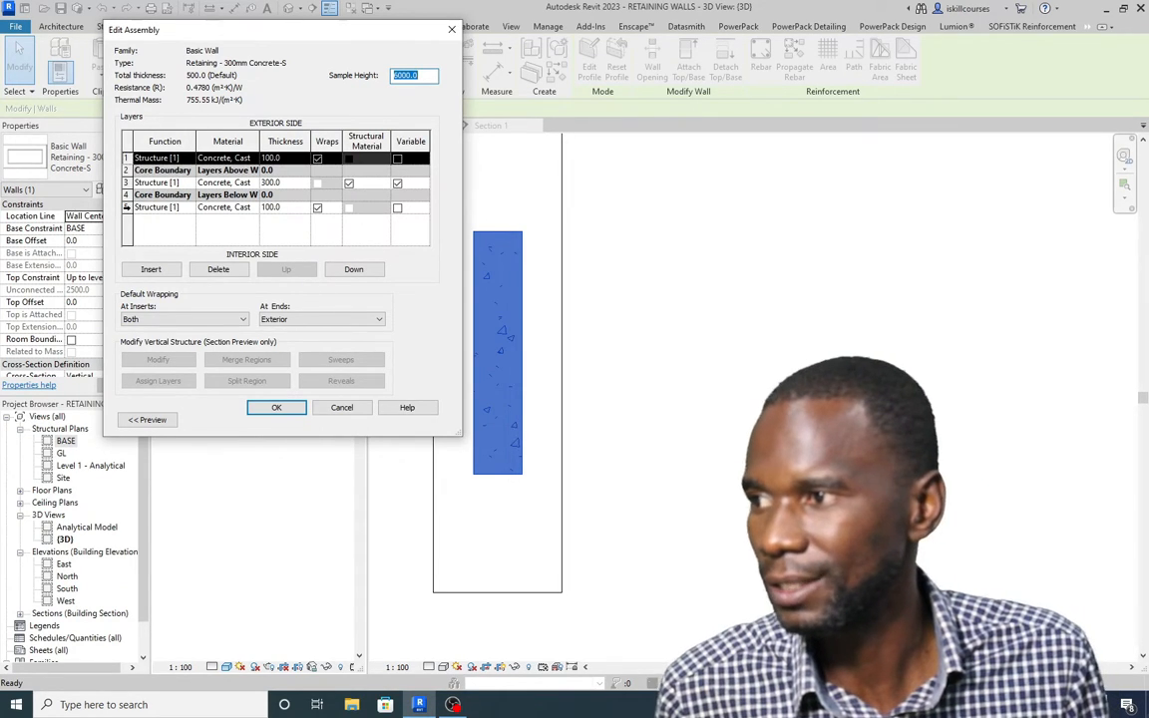
Step: Delete the 100 mm concrete layer on the exterior side of the wall assembly
{"action": "left_click", "coordinate": [168, 208]}
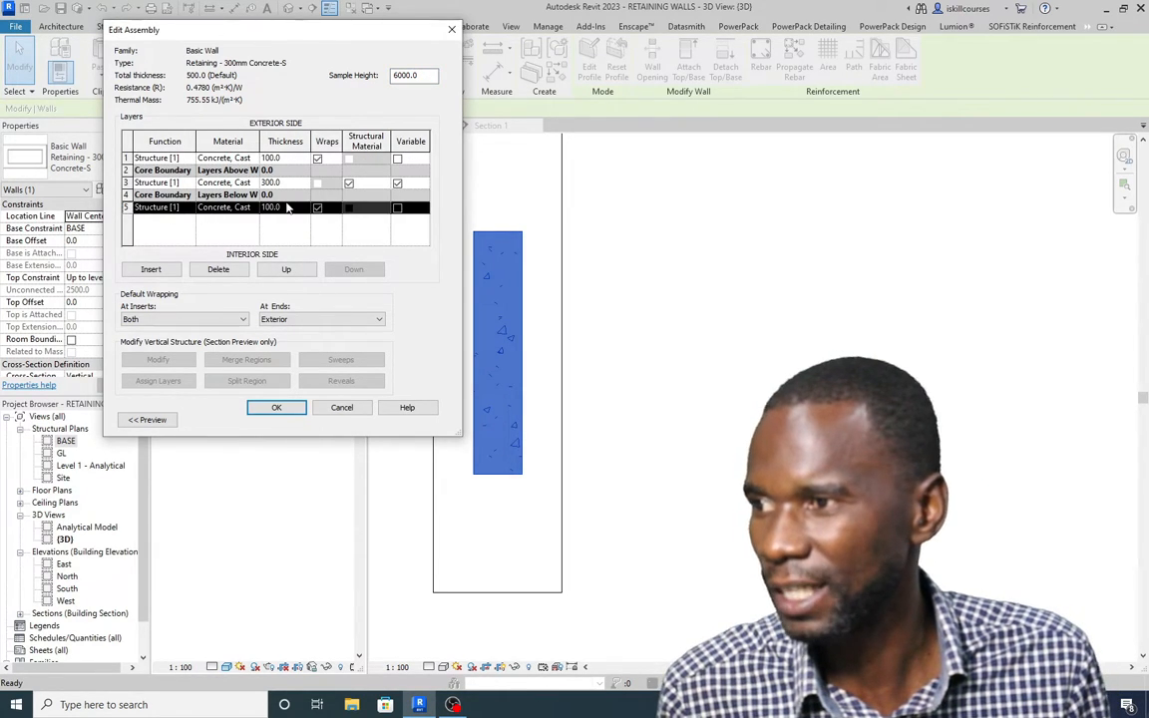
{"action": "left_click", "coordinate": [128, 158]}
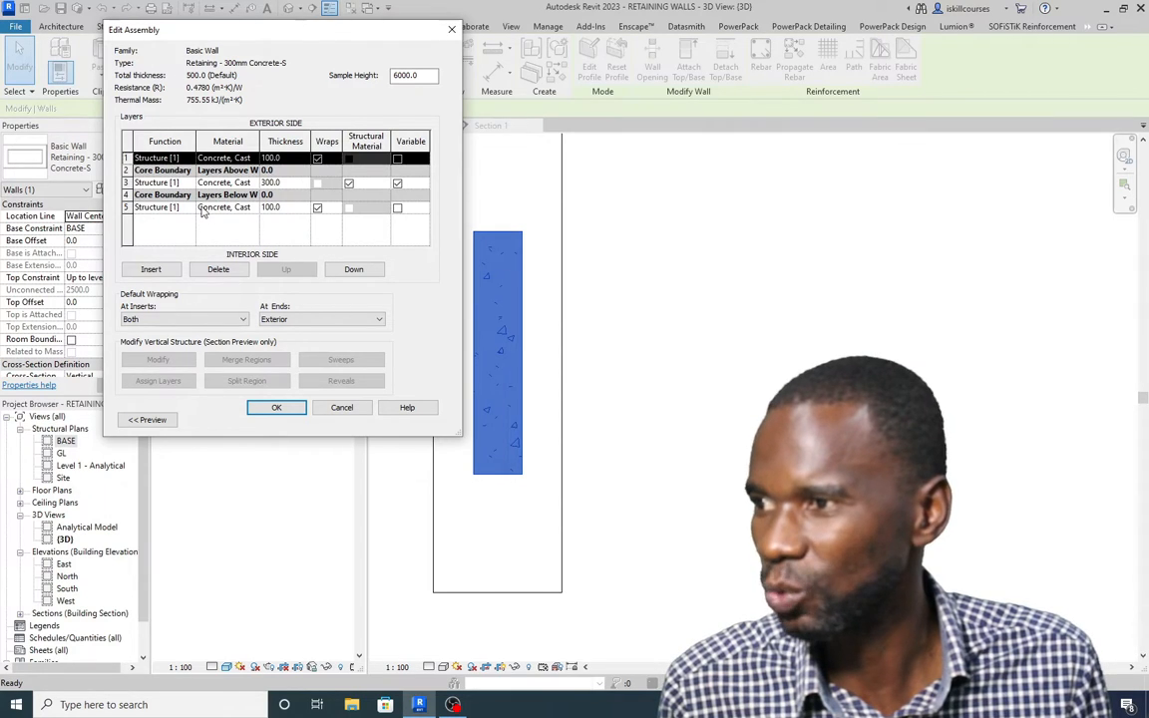
{"action": "left_click", "coordinate": [217, 269]}
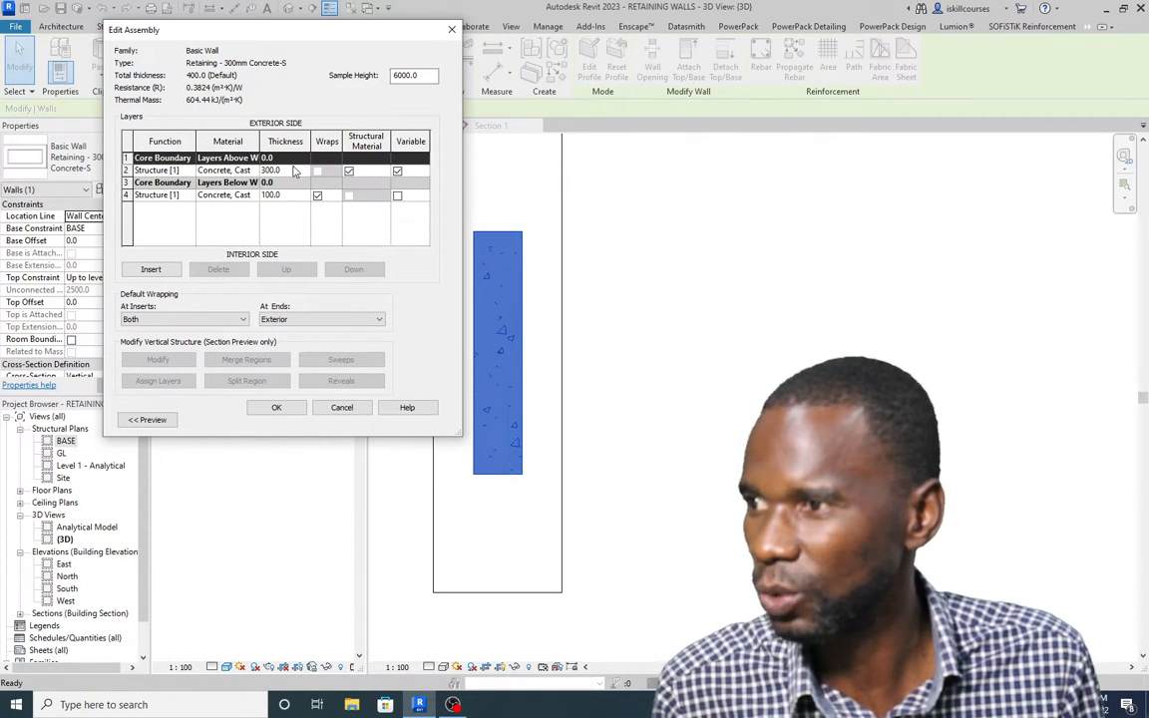
{"action": "left_click", "coordinate": [292, 171]}
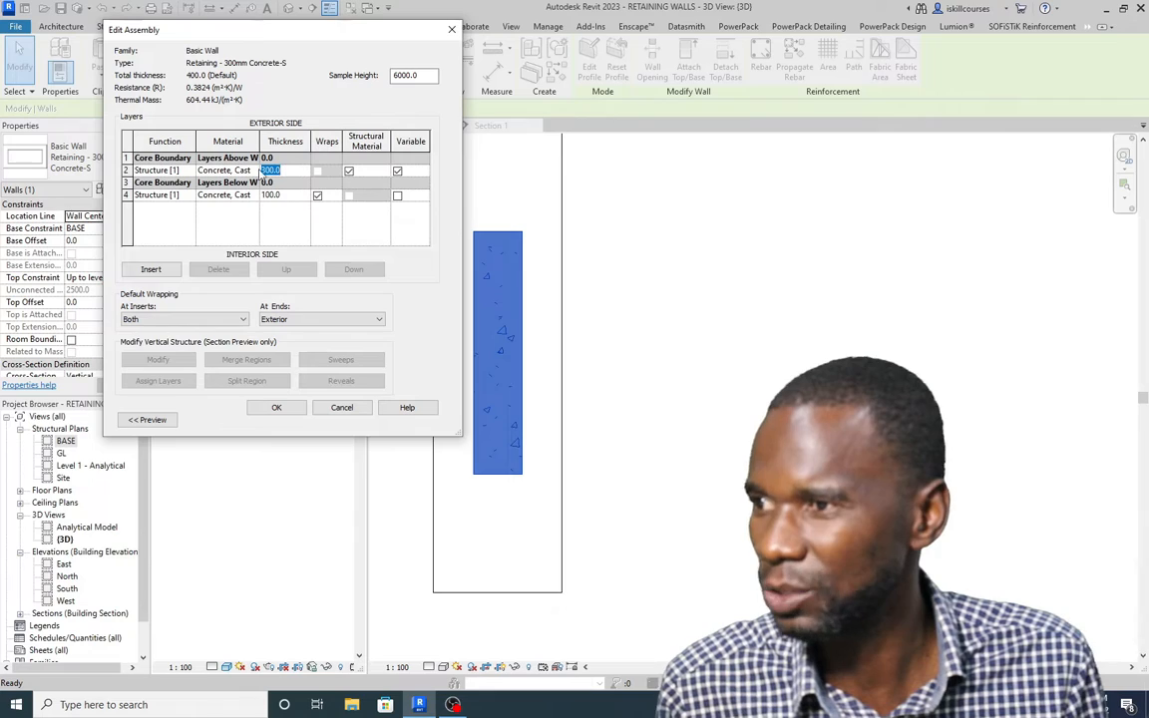
{"action": "left_click", "coordinate": [278, 196]}
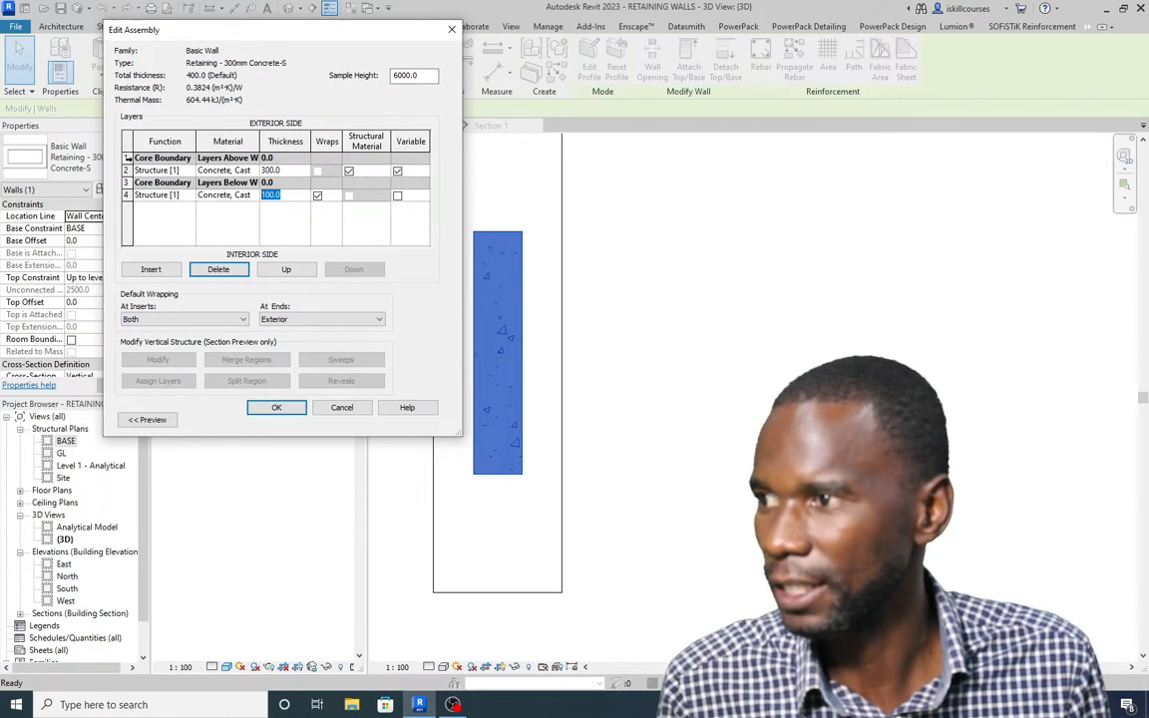
Step: Insert a structure layer outside the exterior core boundary and set its thickness to 100 mm
{"action": "left_click", "coordinate": [127, 158]}
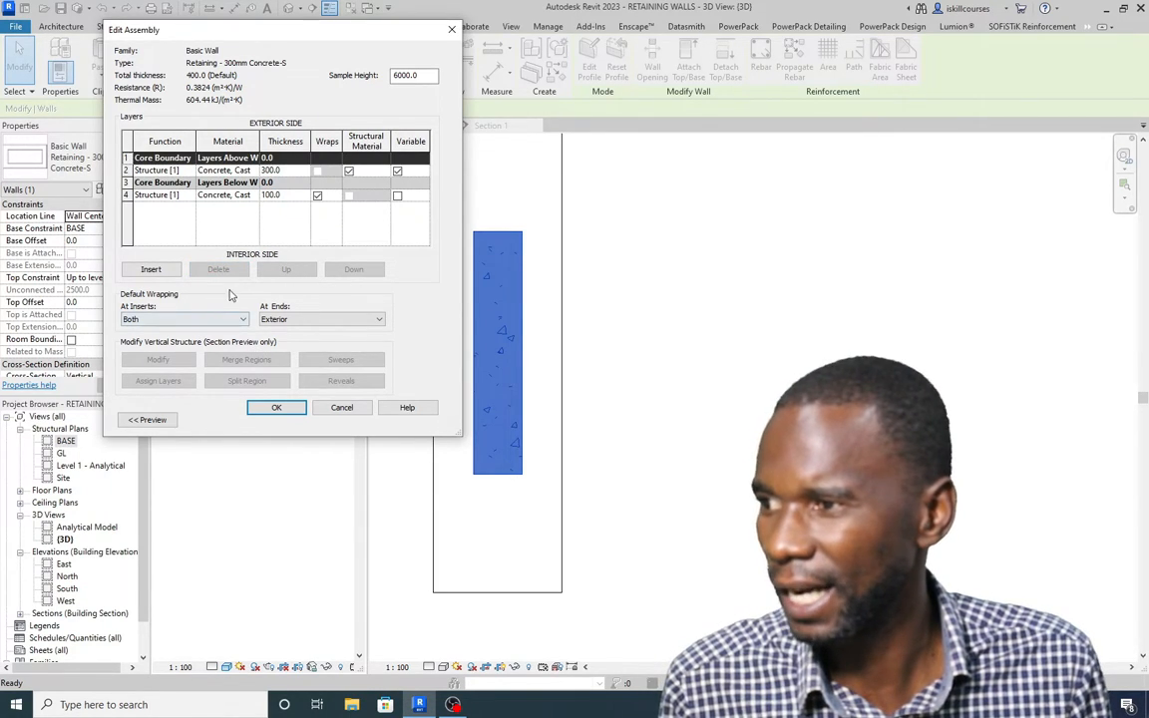
{"action": "left_click", "coordinate": [151, 270]}
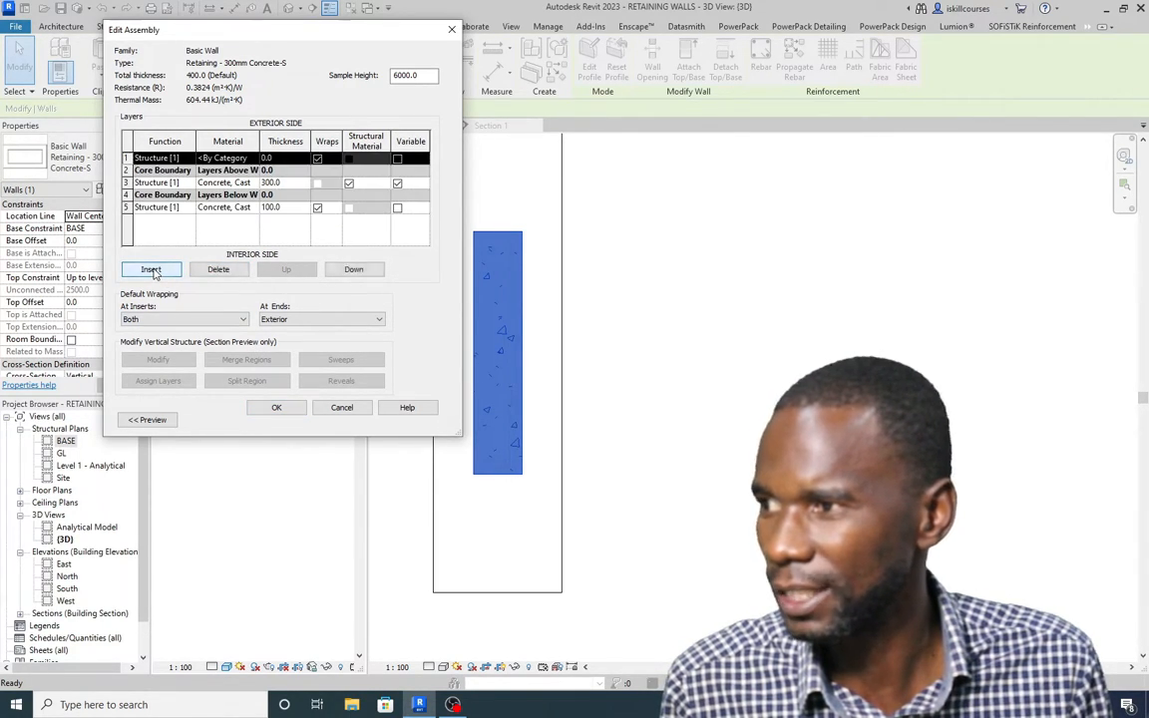
{"action": "left_click", "coordinate": [284, 159]}
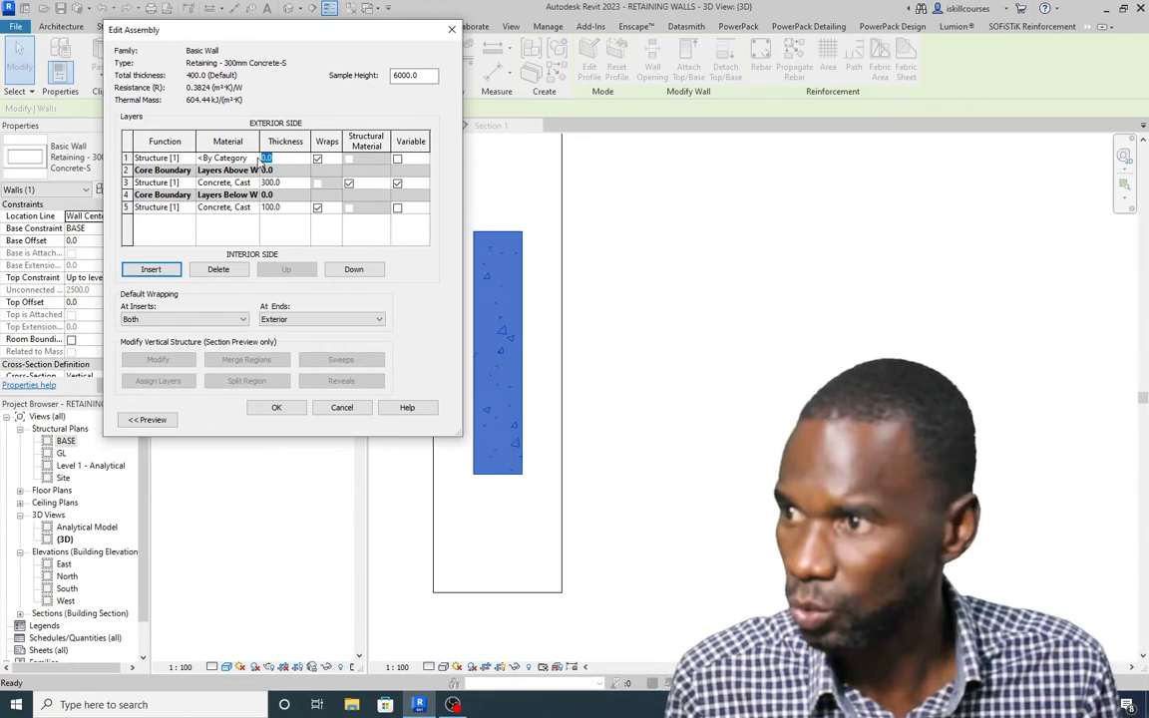
{"action": "type", "text": "100"}
{"action": "key", "text": "Return"}
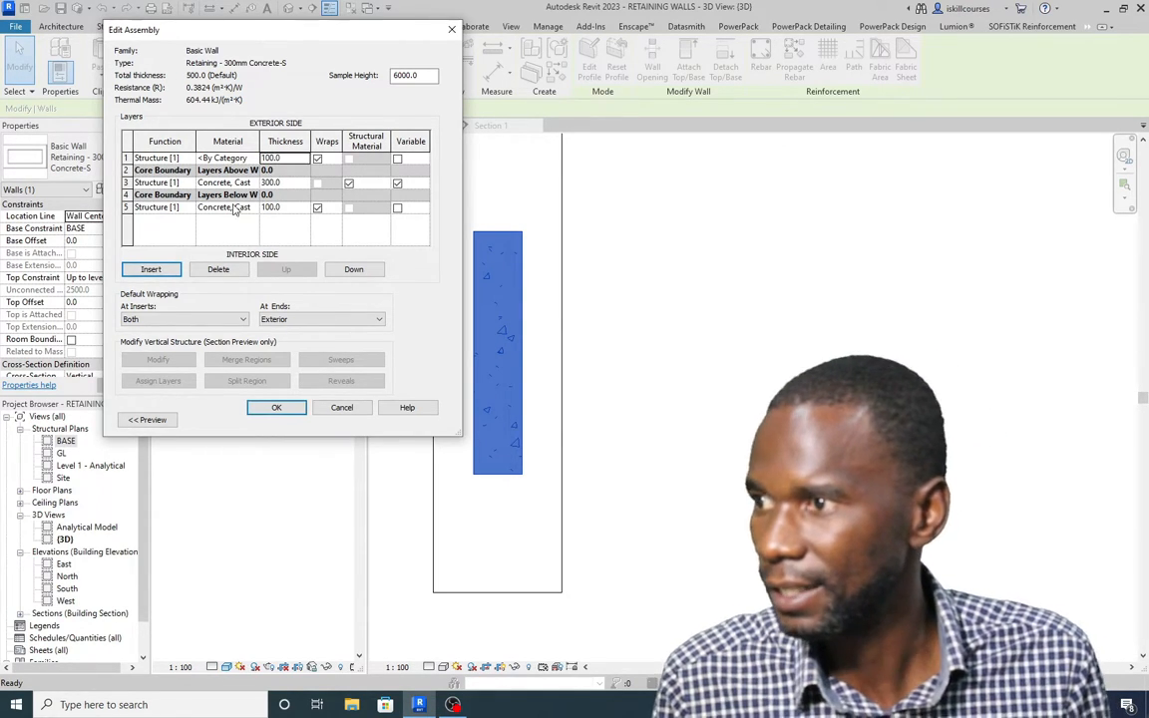
Step: Copy the core layer's Concrete, Cast In Situ(2) material to the new exterior layer
{"action": "left_click", "coordinate": [199, 182]}
{"action": "left_click_drag", "start_coordinate": [199, 183], "coordinate": [256, 183]}
{"action": "key", "text": "ctrl+c"}
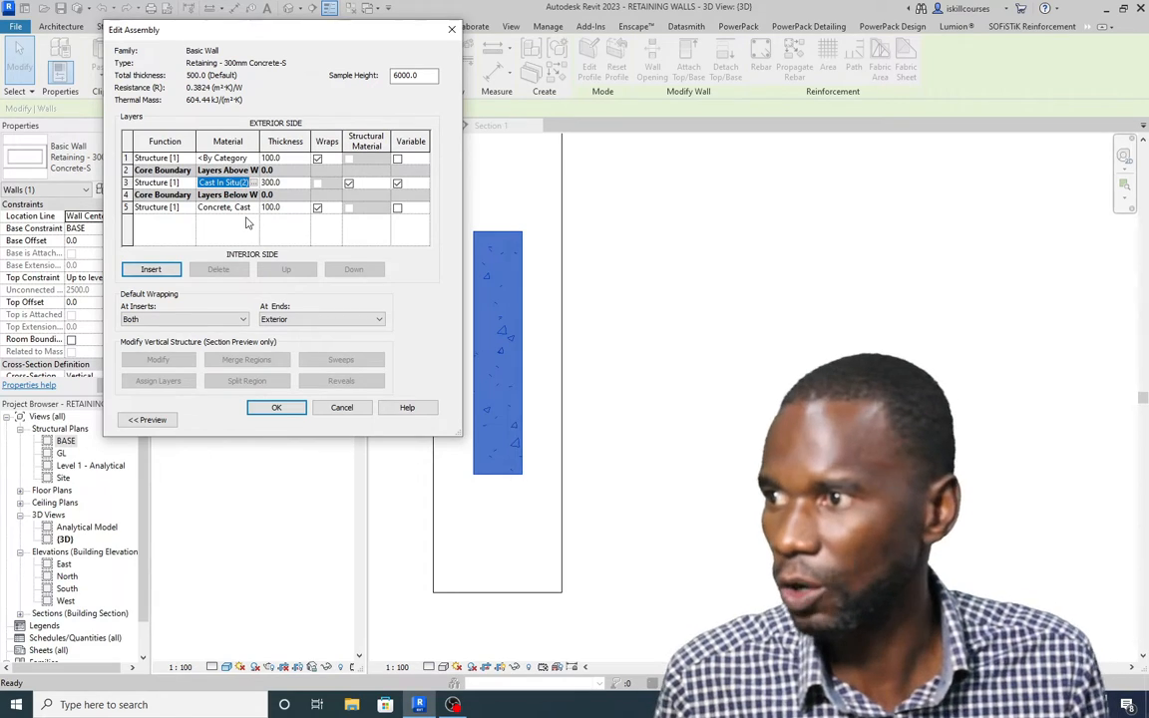
{"action": "left_click", "coordinate": [204, 160]}
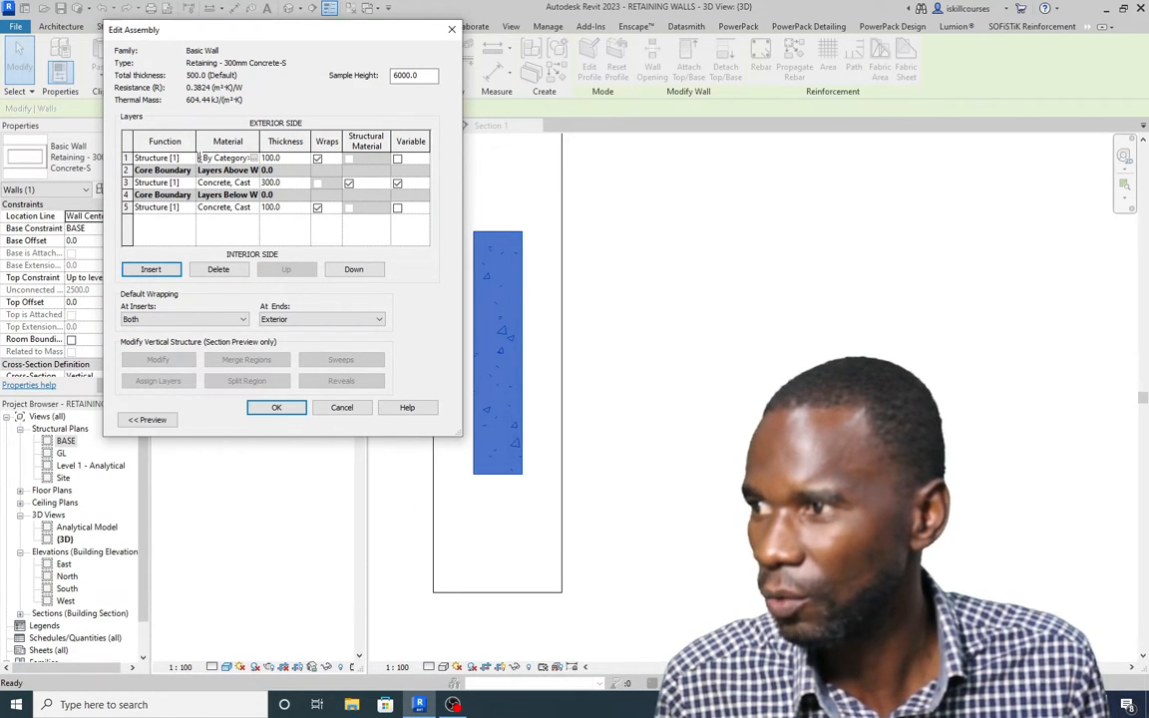
{"action": "left_click_drag", "start_coordinate": [200, 157], "coordinate": [262, 160]}
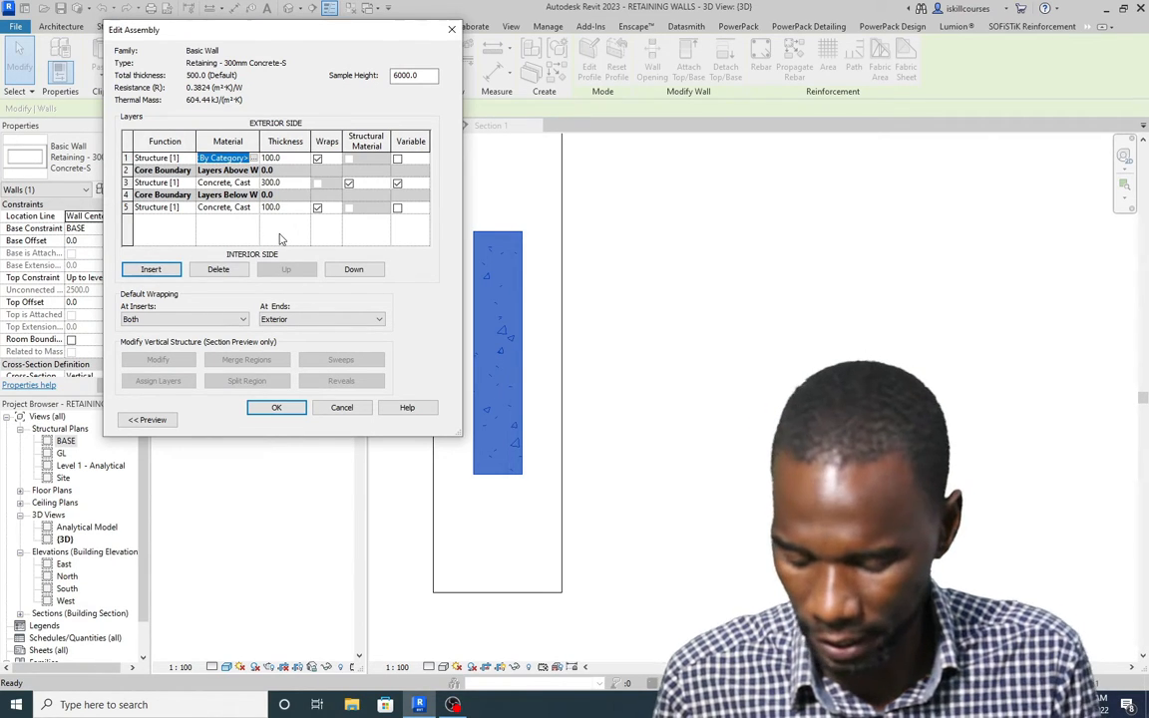
{"action": "key", "text": "ctrl+v"}
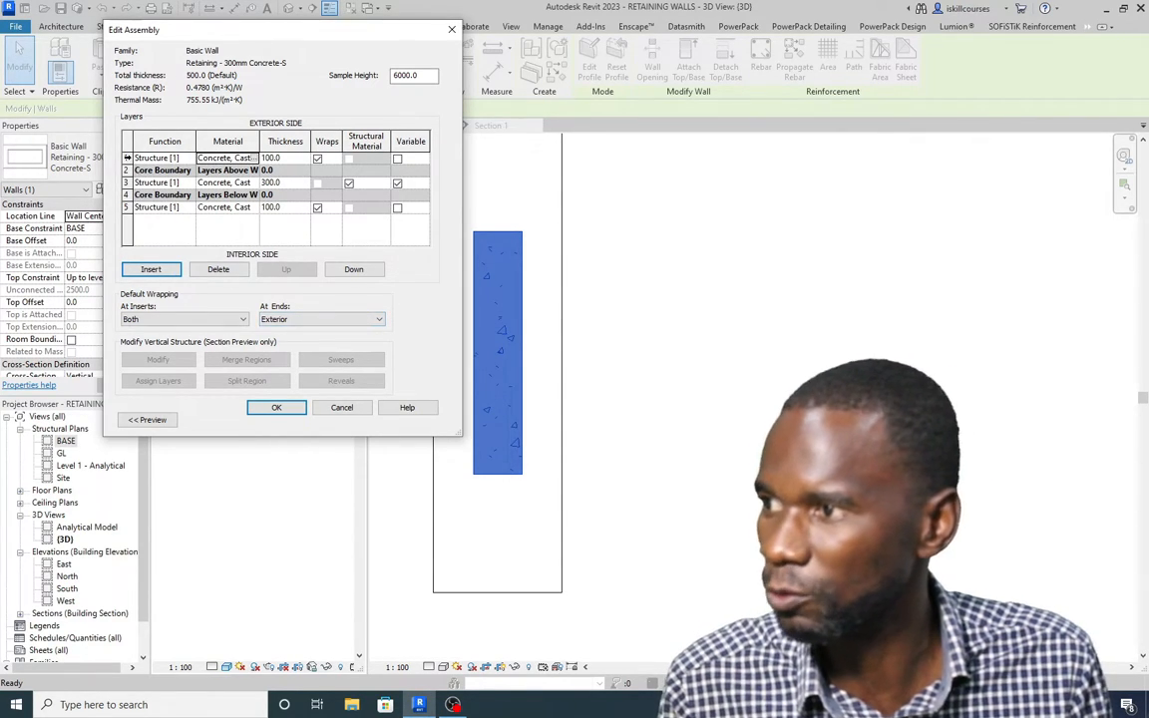
Step: Move the exterior layer inside the core boundary and back outside it
{"action": "left_click", "coordinate": [127, 157]}
{"action": "left_click", "coordinate": [354, 271]}
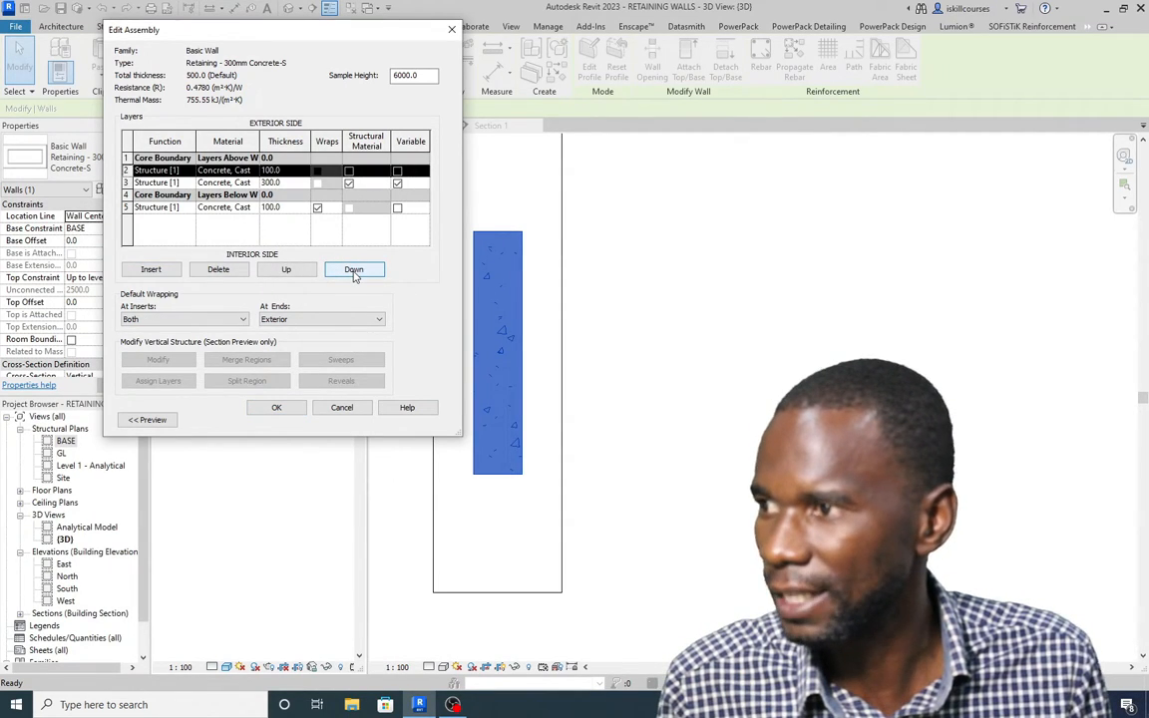
{"action": "left_click", "coordinate": [286, 269]}
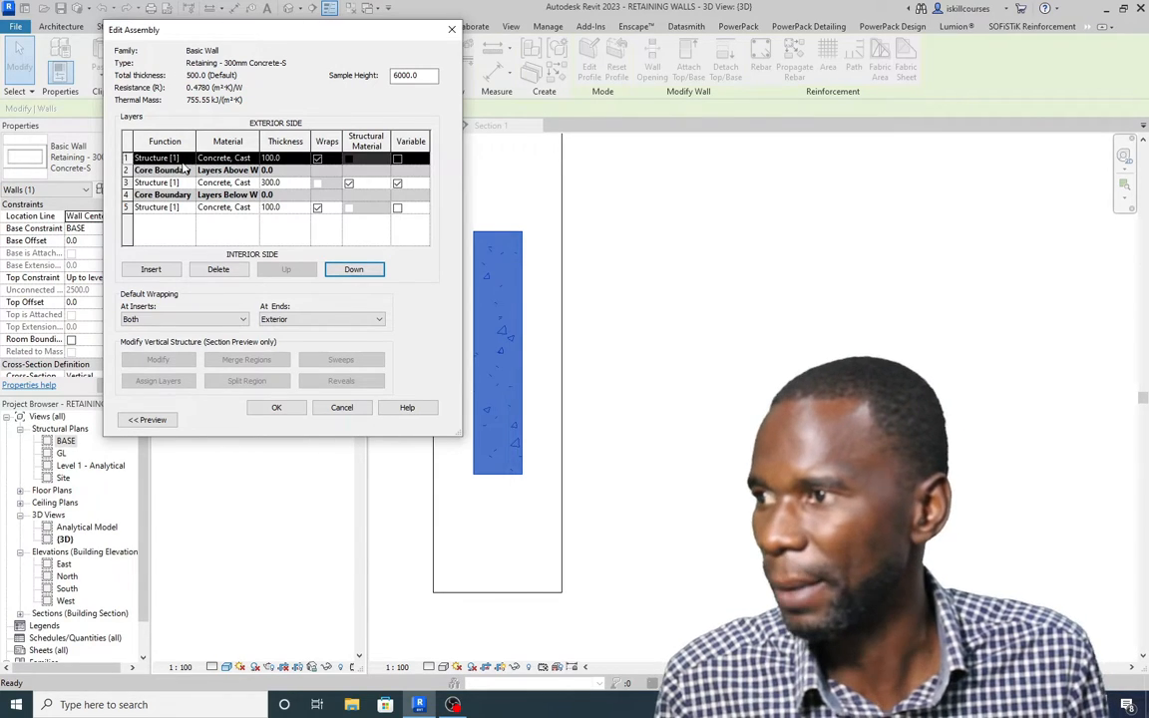
Step: Examine the exterior layer's function options, keeping Structure [1], and the core layer's variable thickness setting
{"action": "left_click", "coordinate": [188, 159]}
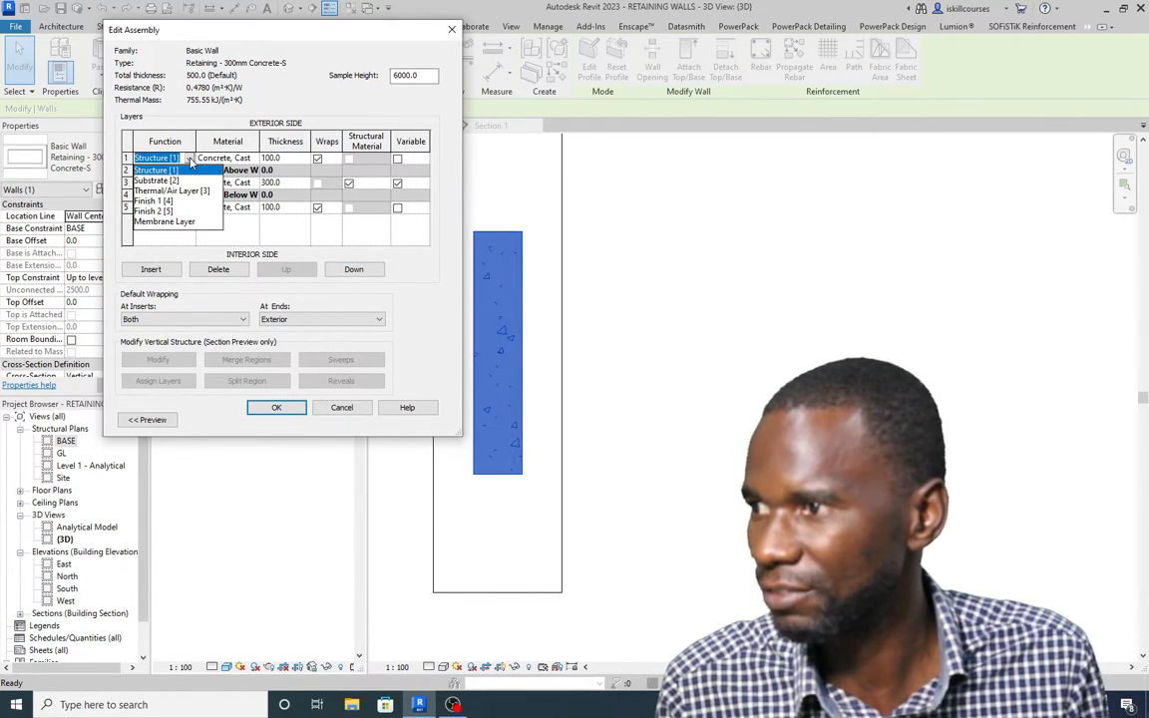
{"action": "left_click", "coordinate": [176, 171]}
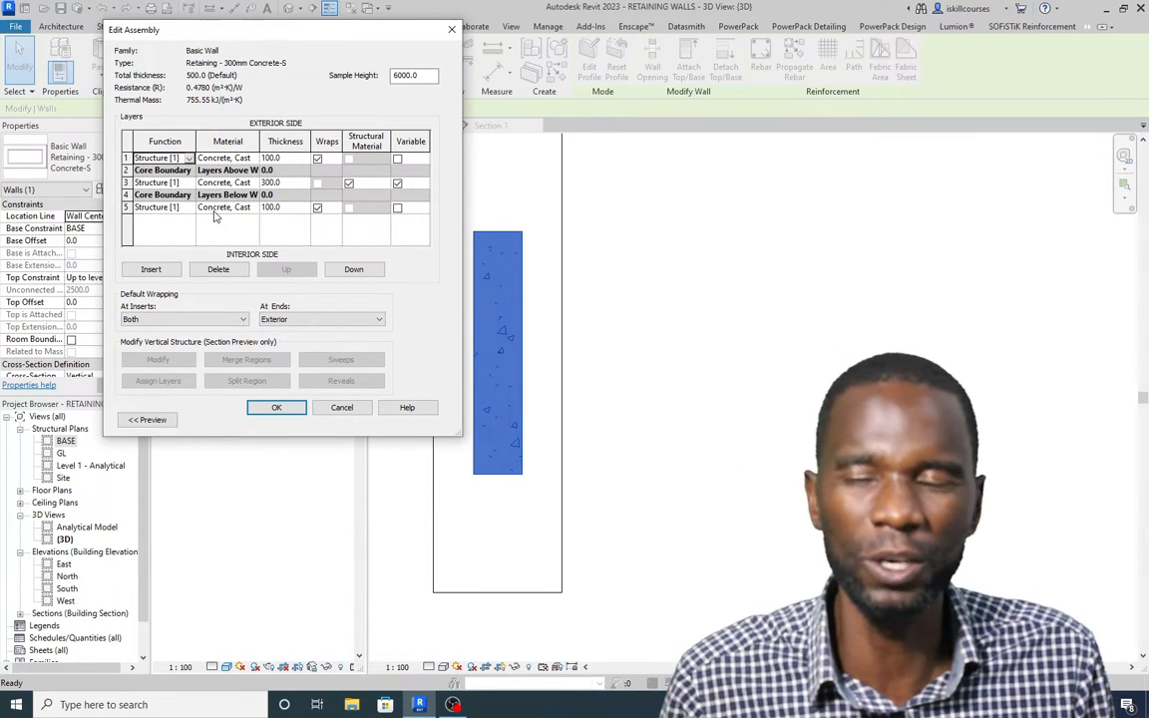
{"action": "left_click", "coordinate": [189, 159]}
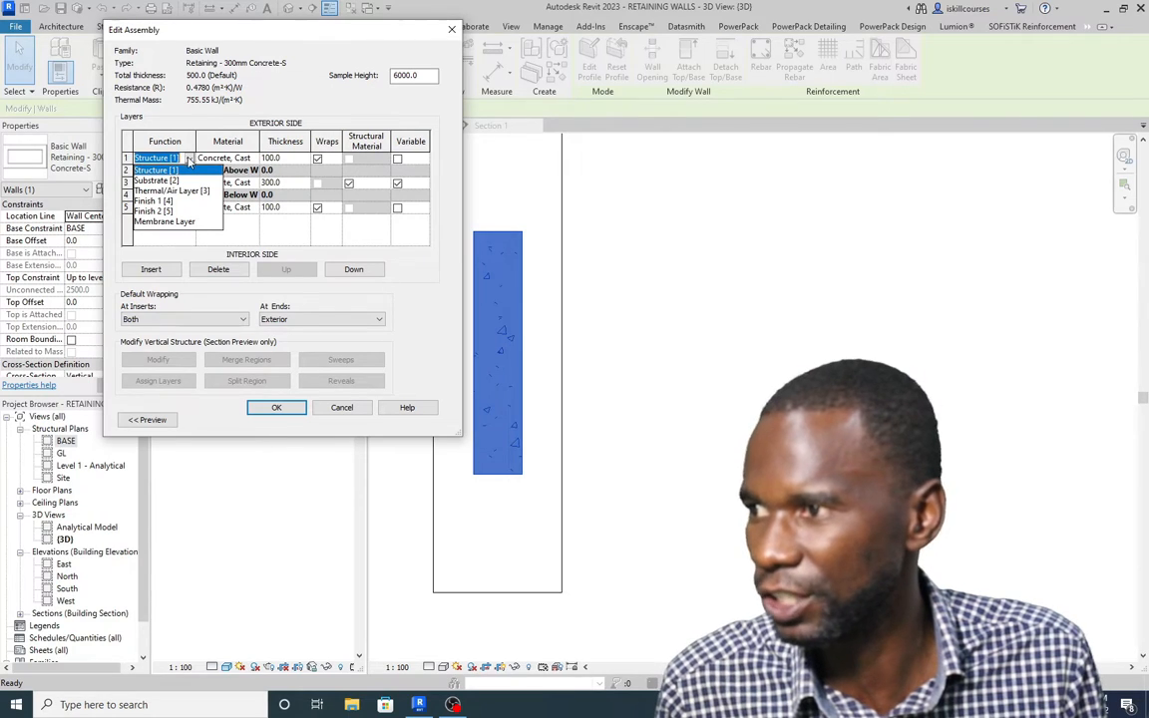
{"action": "left_click", "coordinate": [176, 171]}
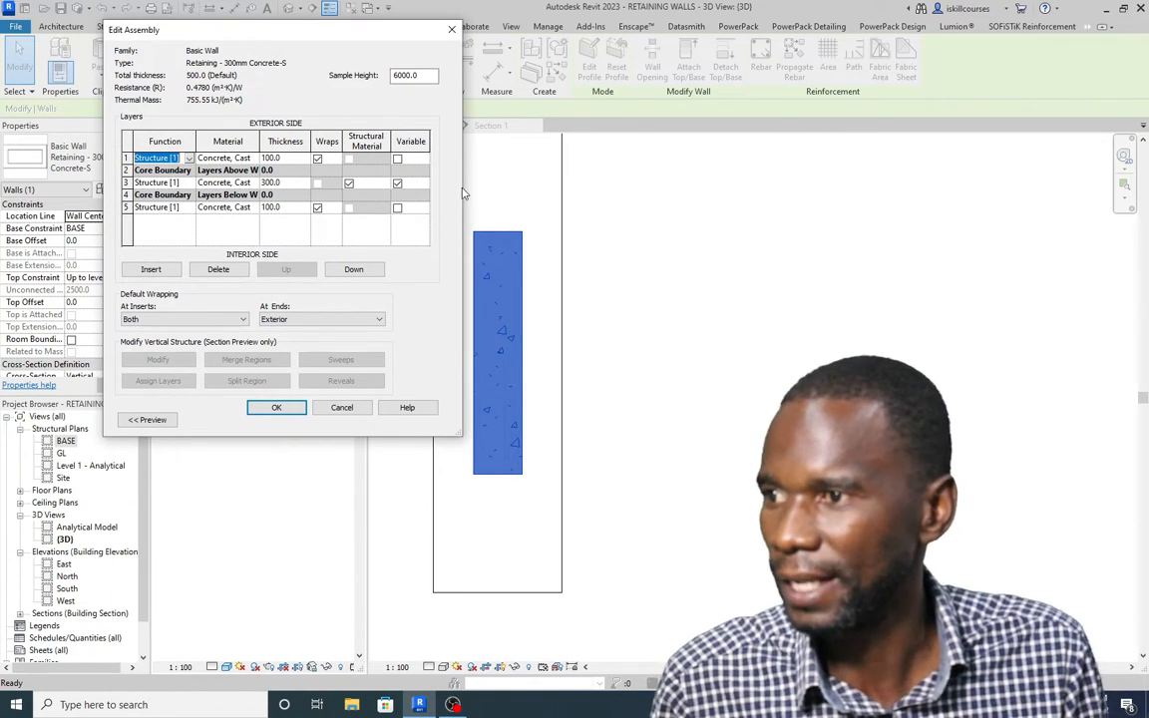
{"action": "left_click", "coordinate": [398, 185]}
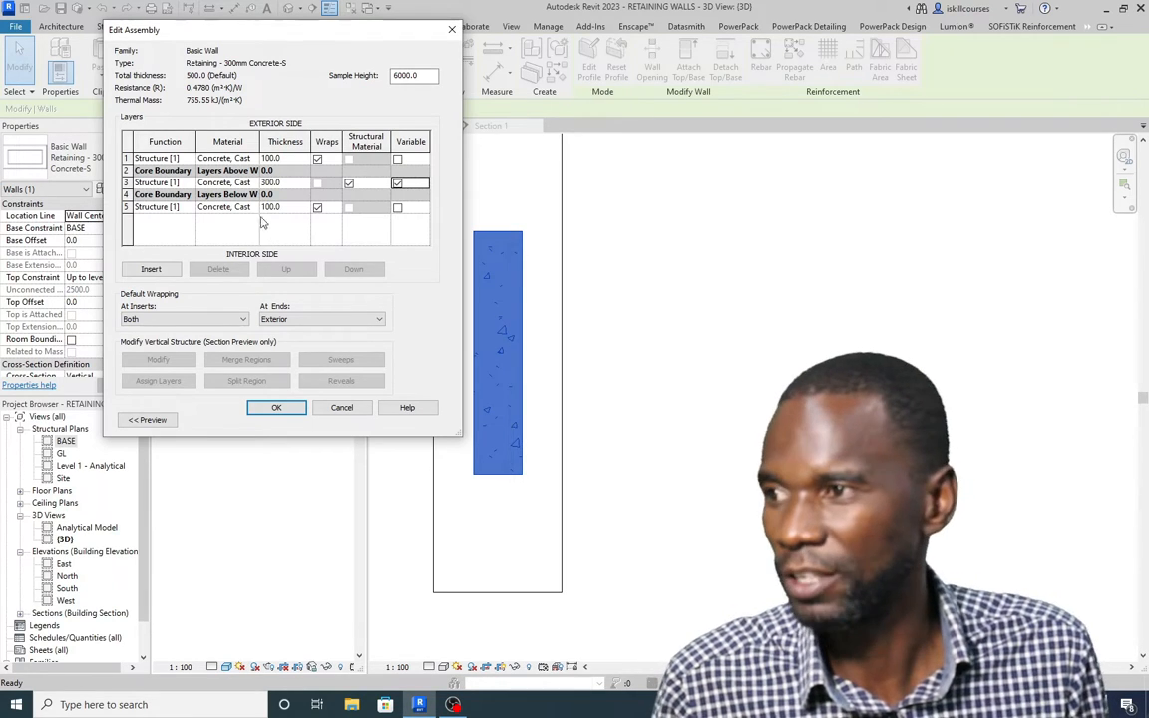
Step: Examine the foreground and background surface patterns of the core layer's Concrete, Cast In Situ(2) material, keeping ITALIANVILLA for both
{"action": "left_click", "coordinate": [250, 184]}
{"action": "left_click", "coordinate": [254, 182]}
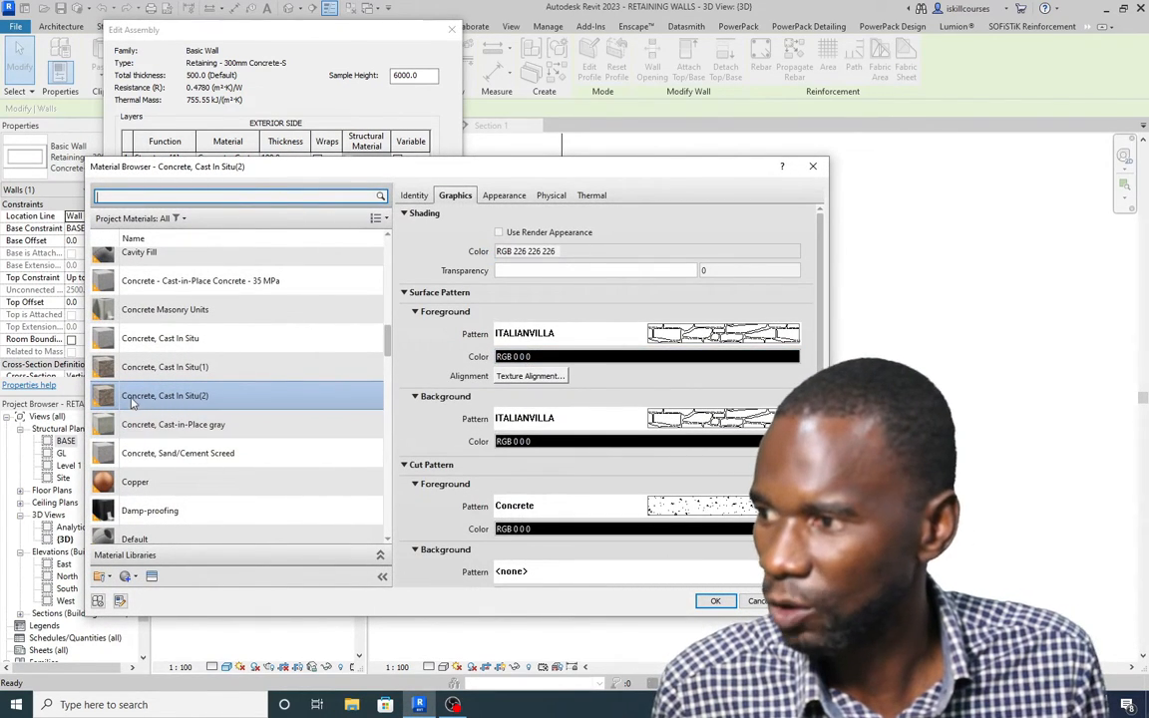
{"action": "left_click", "coordinate": [209, 397]}
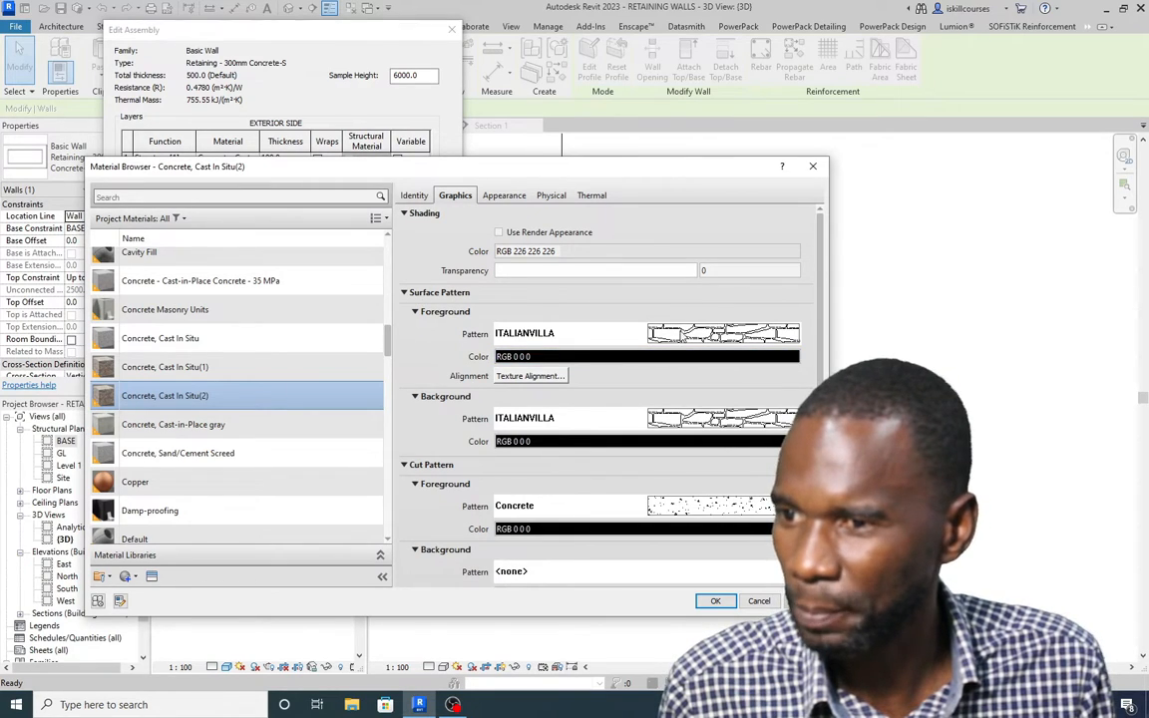
{"action": "left_click", "coordinate": [631, 333]}
{"action": "scroll", "coordinate": [489, 476], "scroll_direction": "down", "scroll_amount": 2}
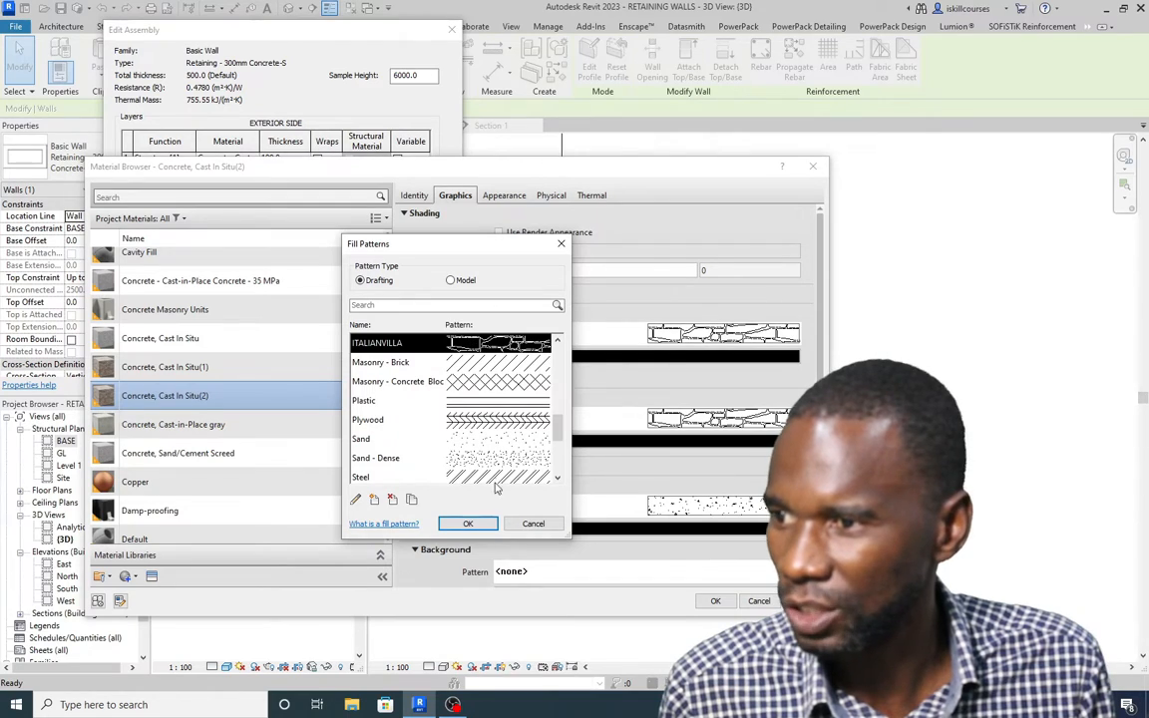
{"action": "left_click", "coordinate": [467, 523]}
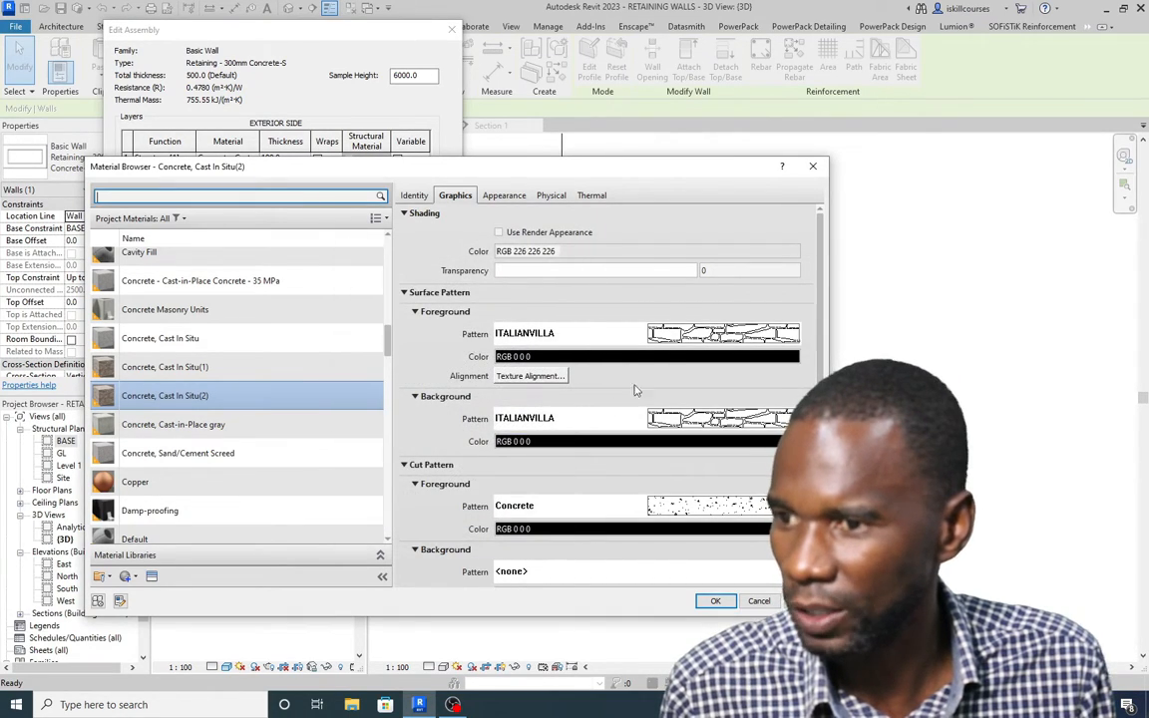
{"action": "left_click", "coordinate": [677, 424]}
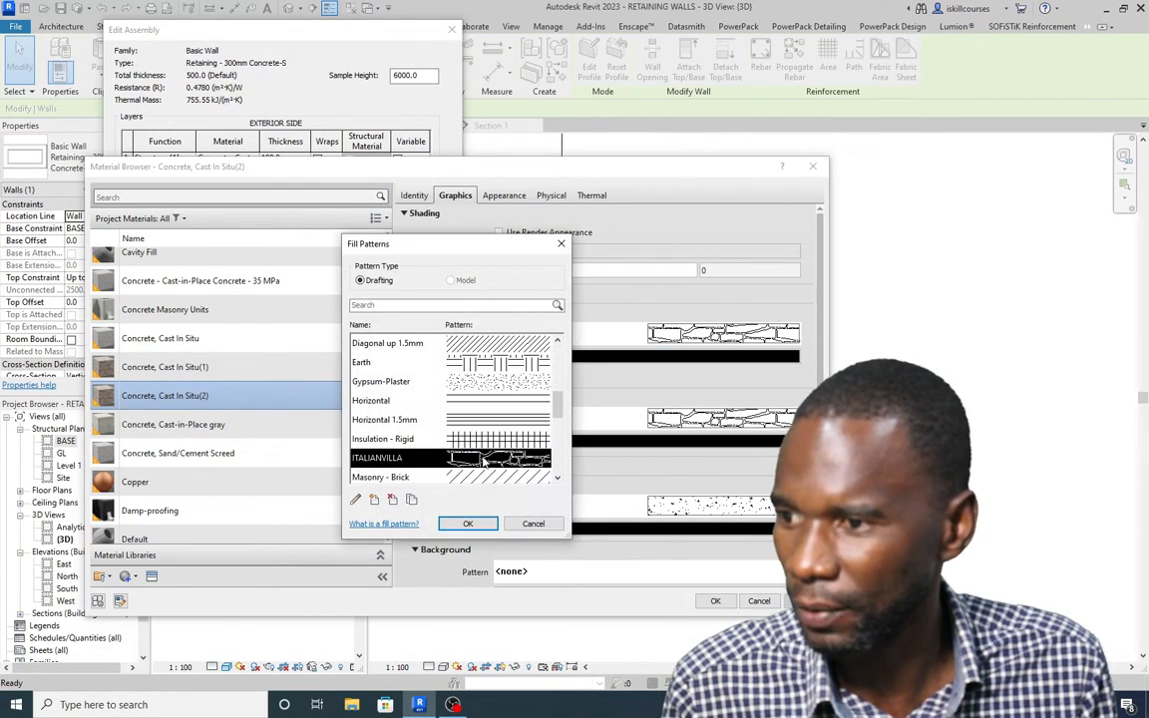
{"action": "left_click", "coordinate": [468, 524]}
{"action": "left_click", "coordinate": [715, 602]}
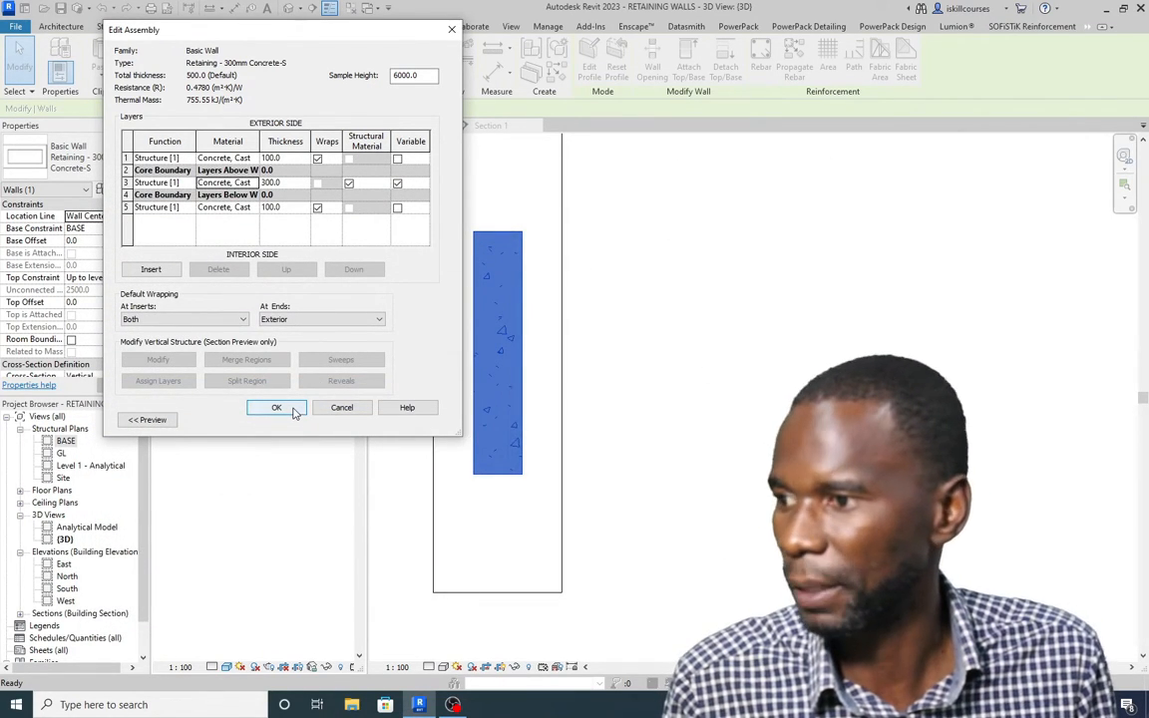
Step: Accept the edited layer structure and type properties of the Retaining - 300mm Concrete-S wall
{"action": "left_click", "coordinate": [278, 408]}
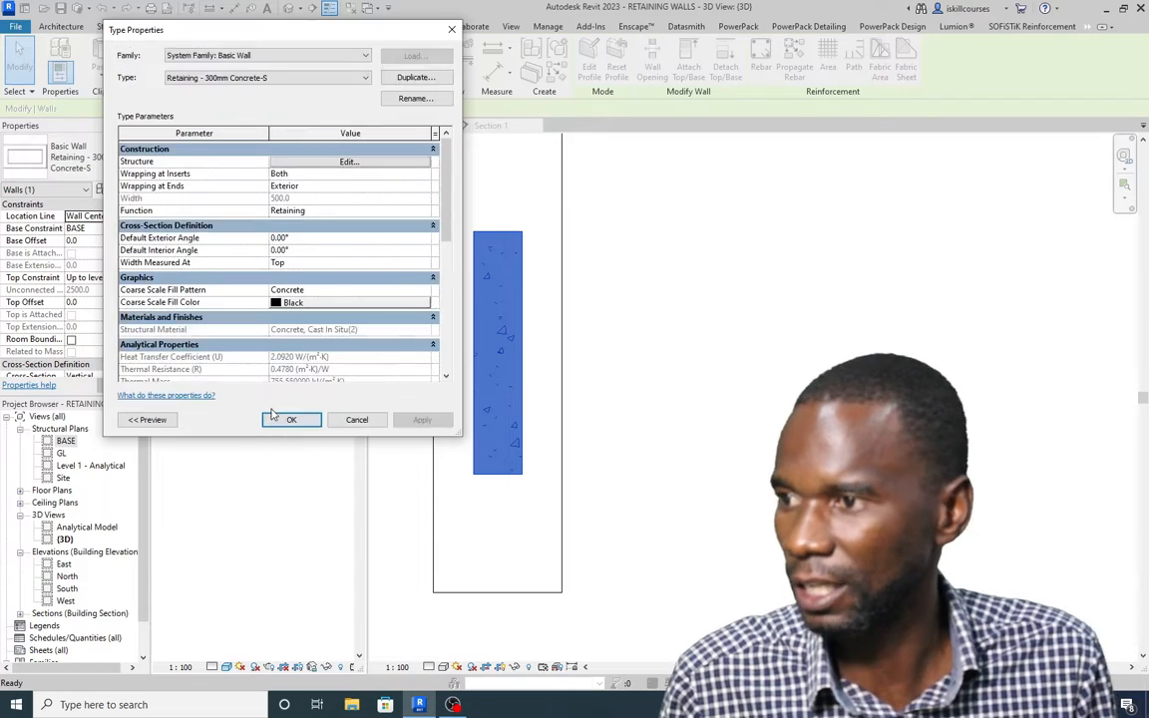
{"action": "left_click", "coordinate": [276, 422]}
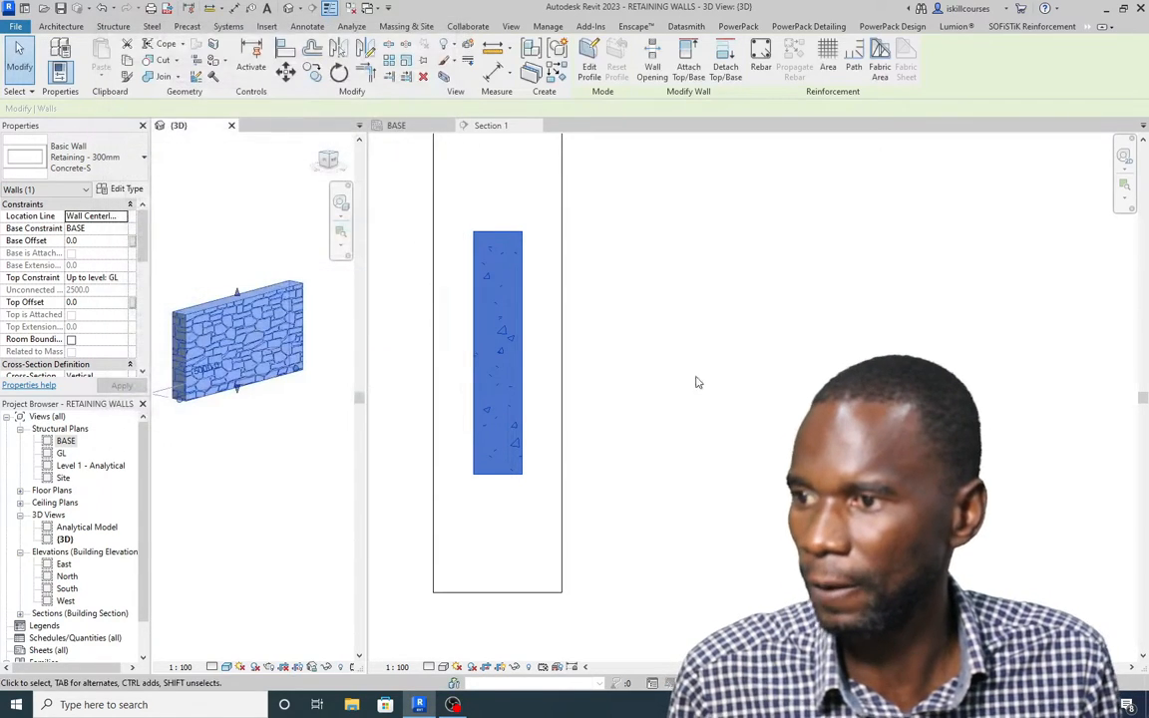
{"action": "left_click", "coordinate": [532, 392]}
{"action": "left_click", "coordinate": [539, 392]}
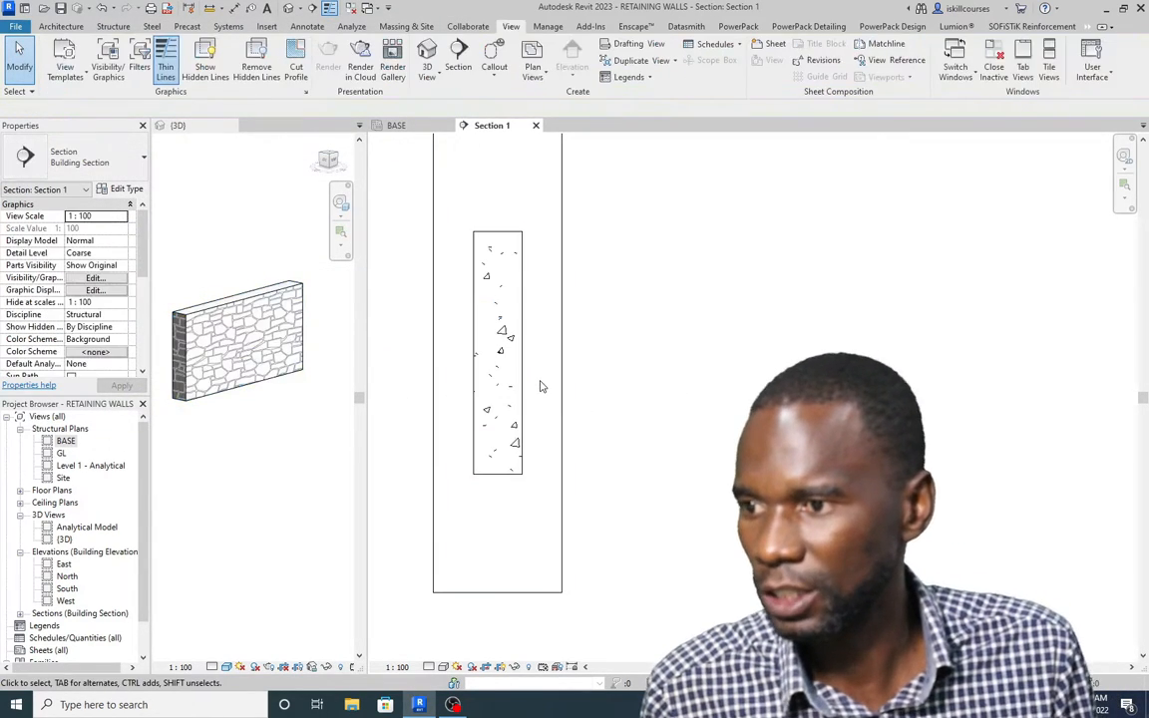
{"action": "left_click", "coordinate": [524, 342]}
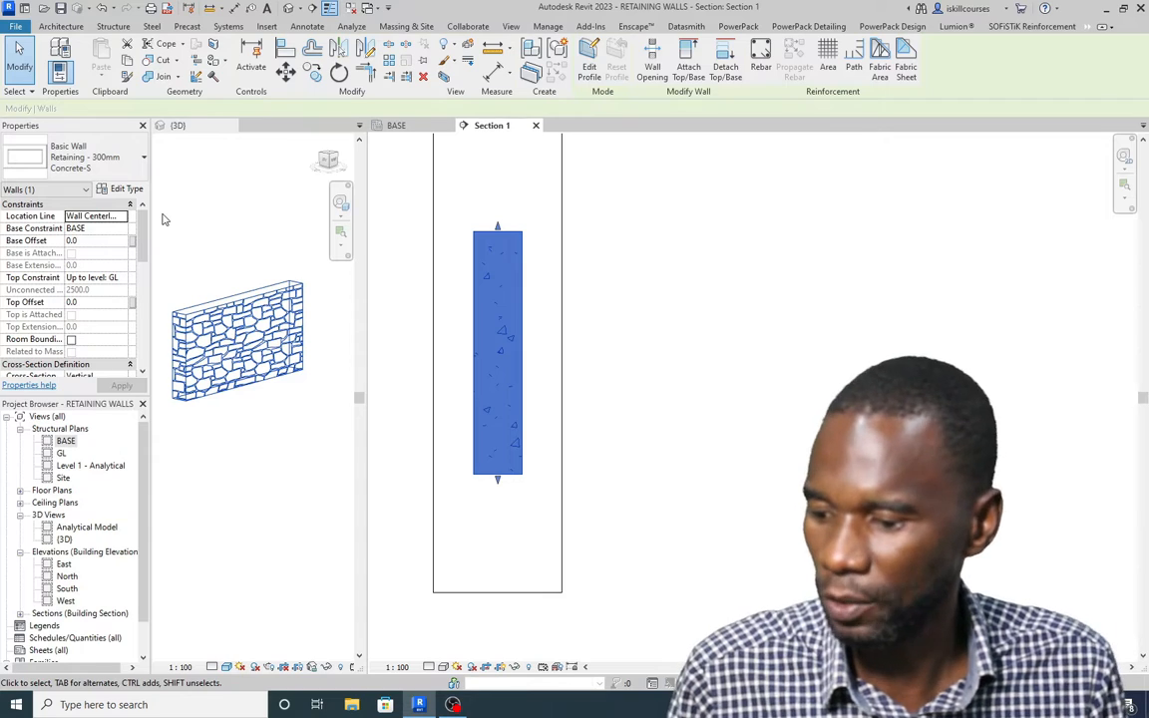
{"action": "scroll", "coordinate": [186, 342], "scroll_direction": "up", "scroll_amount": 2}
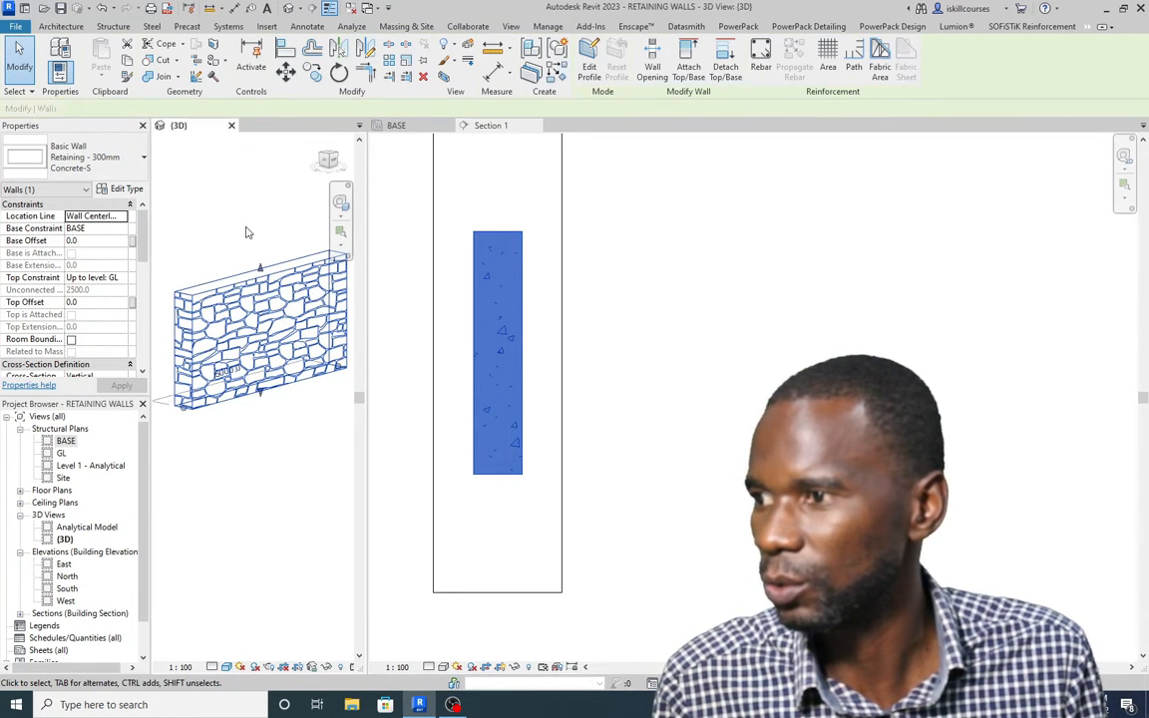
{"action": "left_click", "coordinate": [246, 230]}
{"action": "left_click", "coordinate": [446, 342]}
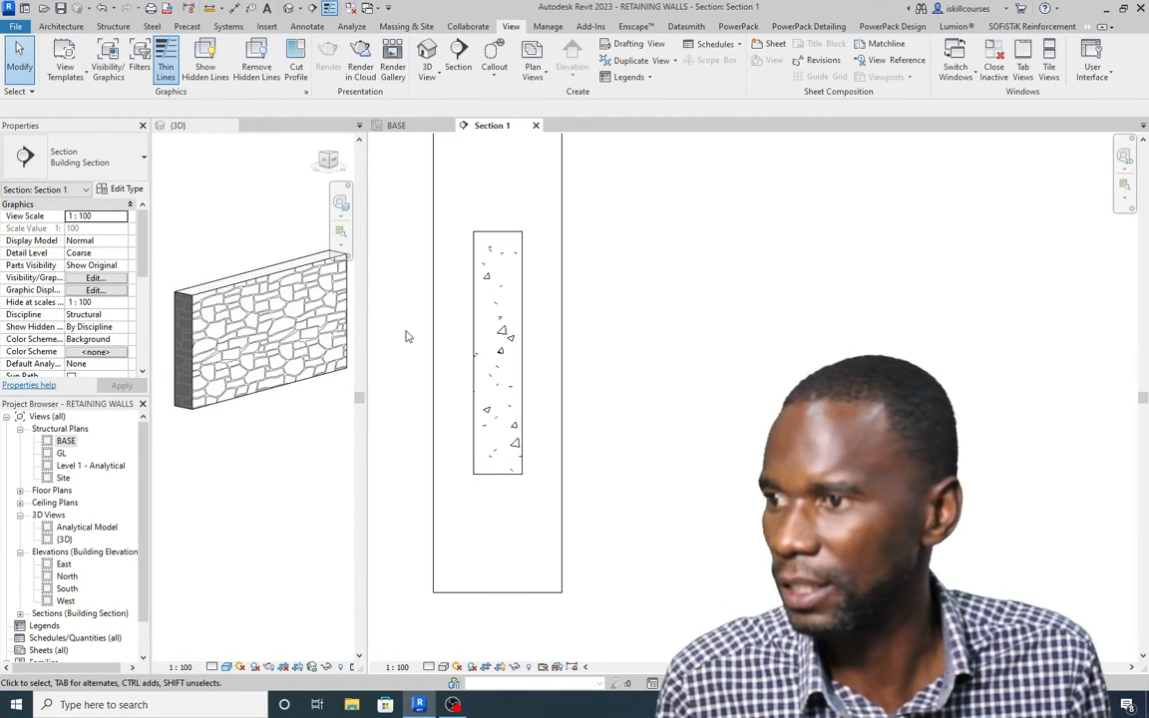
{"action": "left_click", "coordinate": [120, 189]}
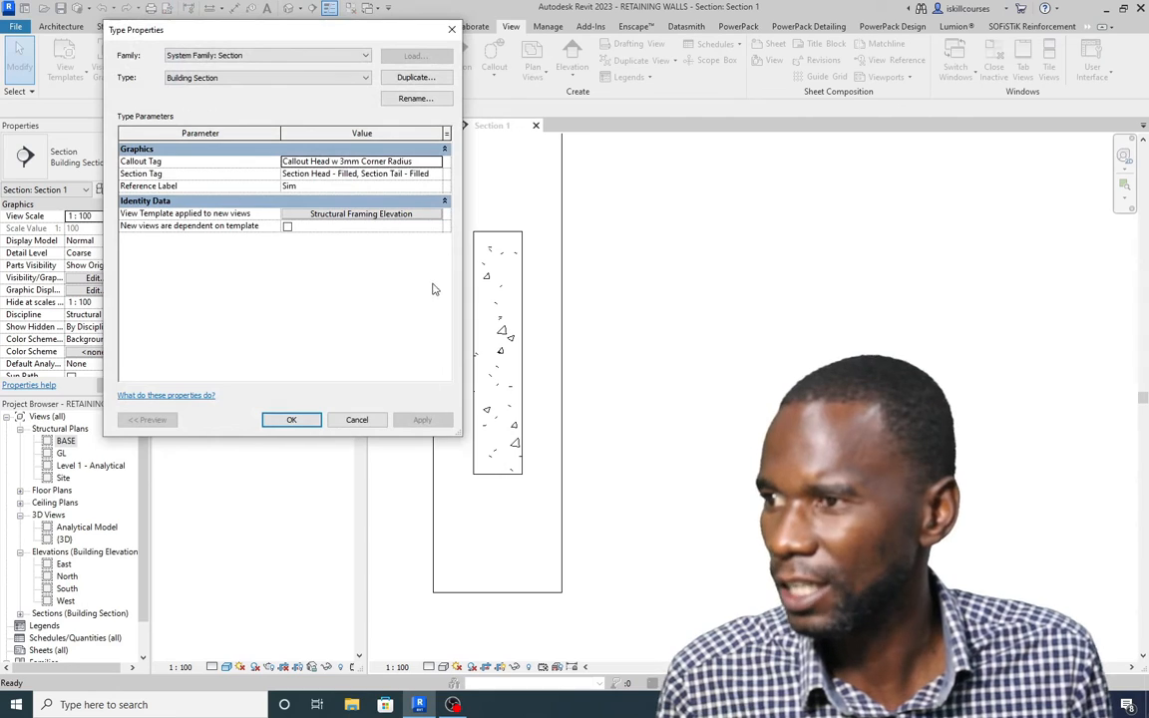
{"action": "left_click", "coordinate": [451, 29]}
Step: Set Width Measured At to Top in the retaining wall's type properties and apply it
{"action": "left_click", "coordinate": [477, 239]}
{"action": "left_click", "coordinate": [124, 188]}
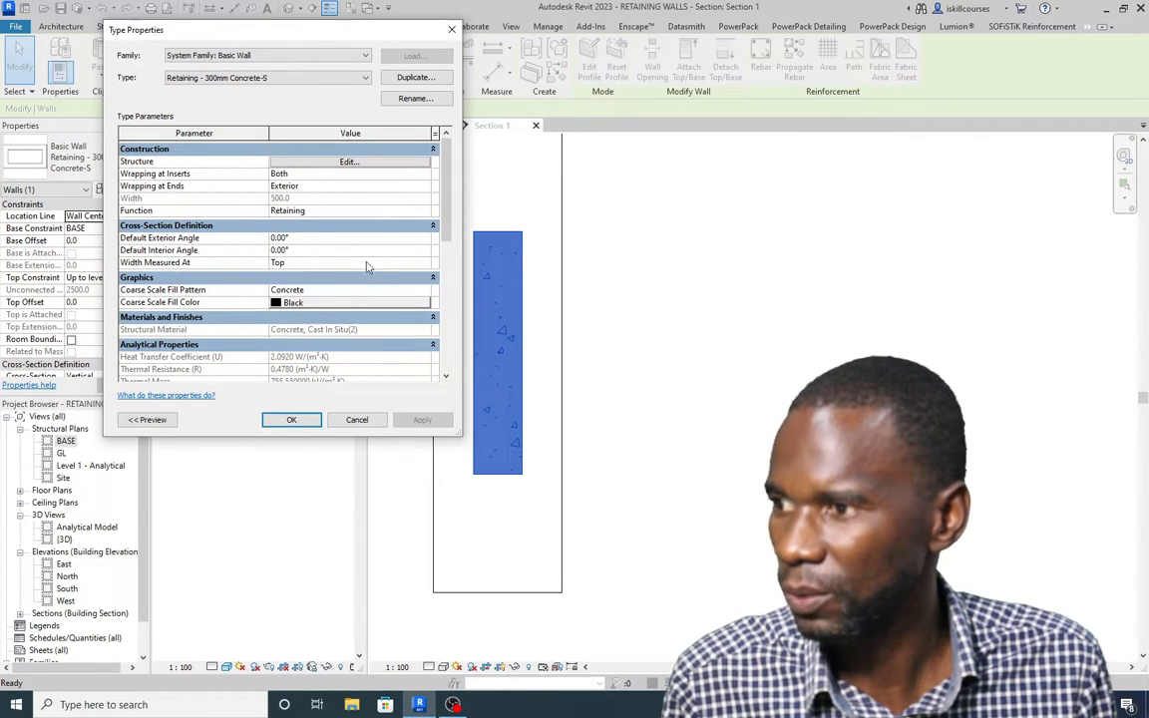
{"action": "left_click", "coordinate": [424, 266]}
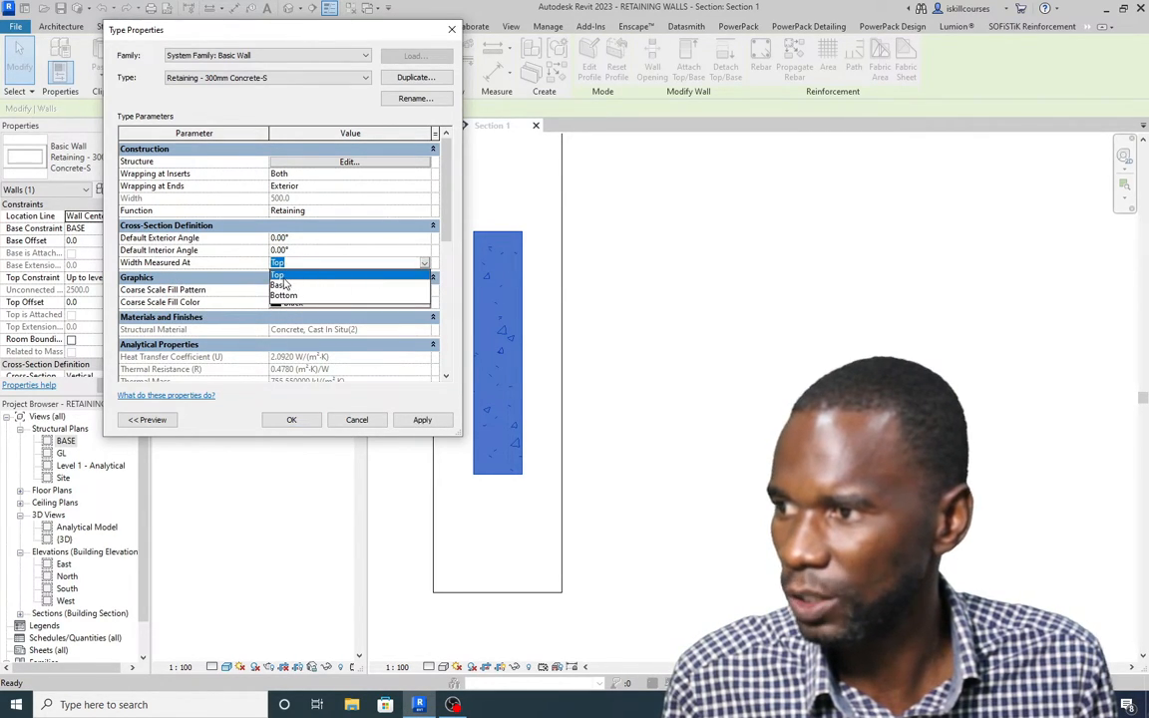
{"action": "left_click", "coordinate": [284, 277]}
{"action": "left_click", "coordinate": [422, 420]}
{"action": "left_click", "coordinate": [297, 420]}
{"action": "left_click", "coordinate": [697, 362]}
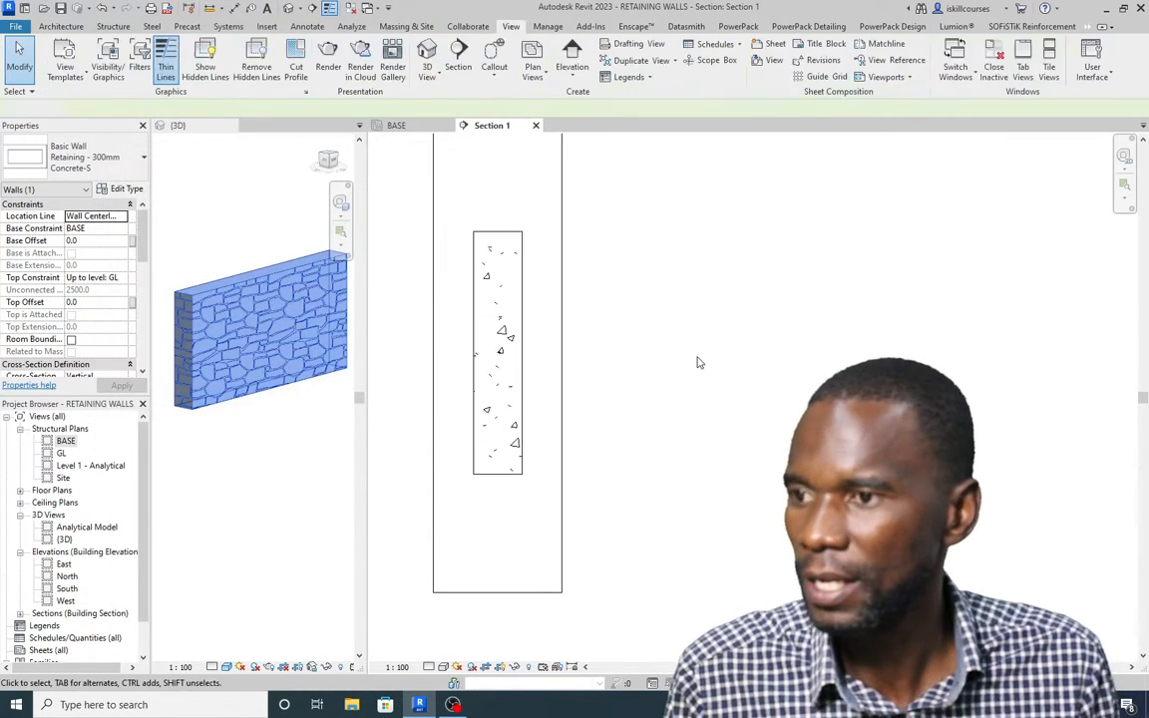
Step: Change the retaining wall's cross-section to Tapered and enable its angle override
{"action": "left_click", "coordinate": [523, 301]}
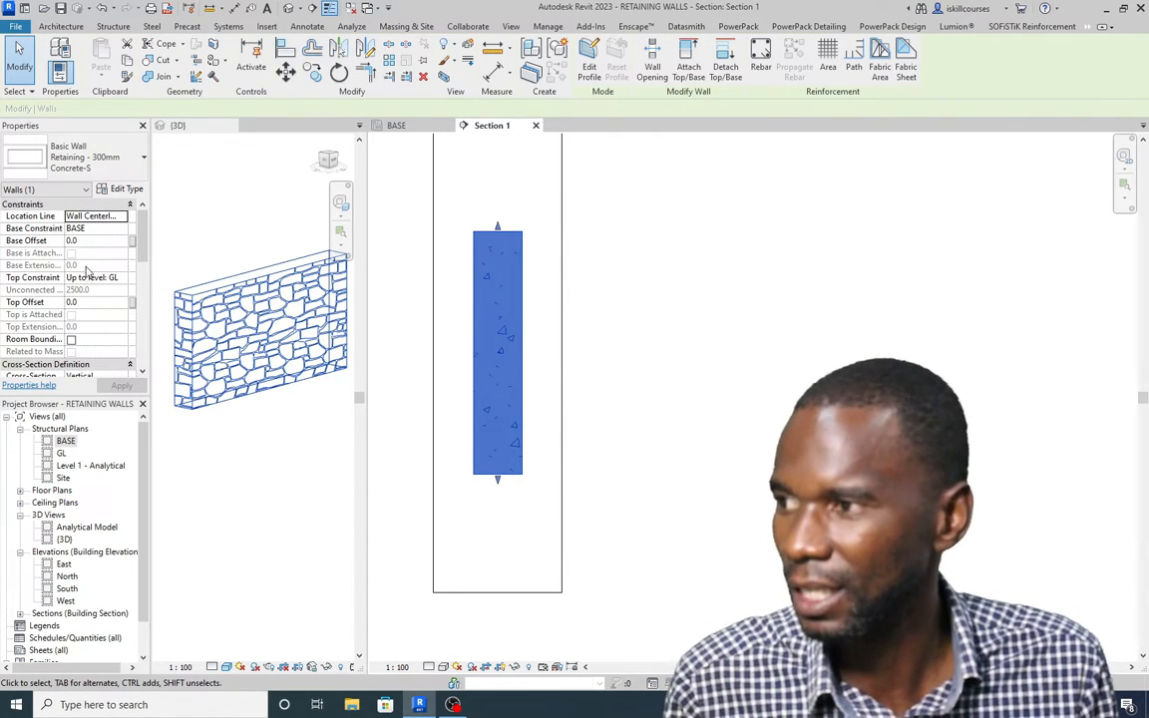
{"action": "scroll", "coordinate": [82, 281], "scroll_direction": "down", "scroll_amount": 2}
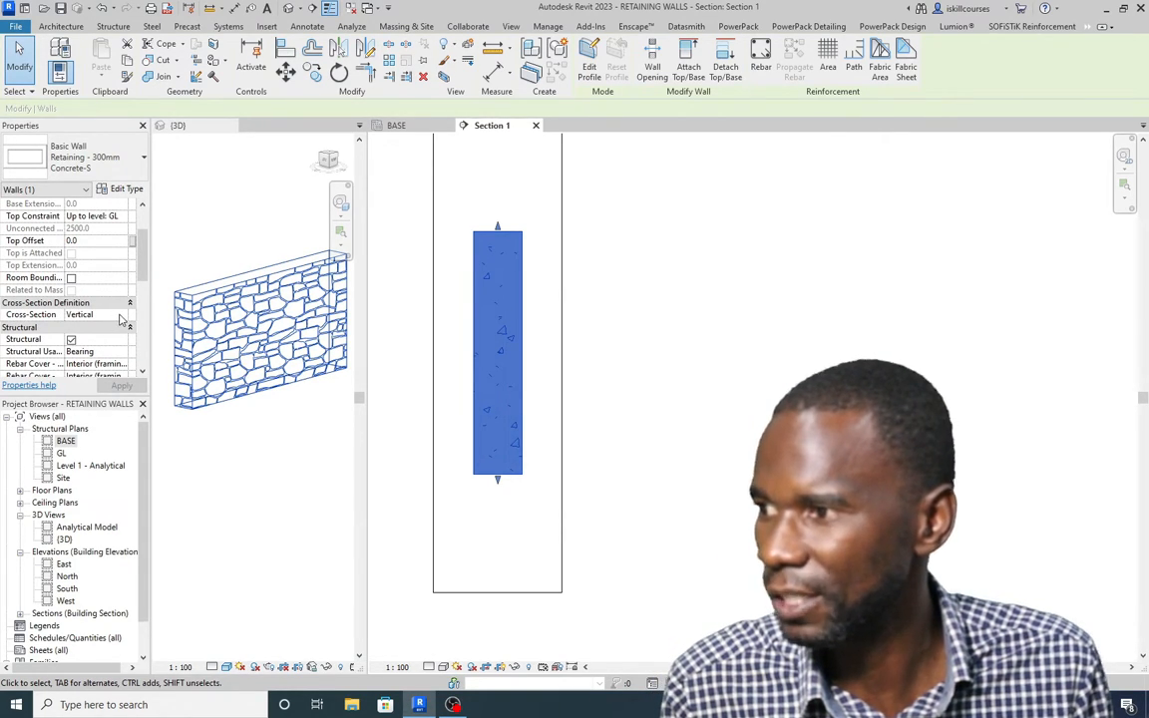
{"action": "left_click", "coordinate": [120, 315]}
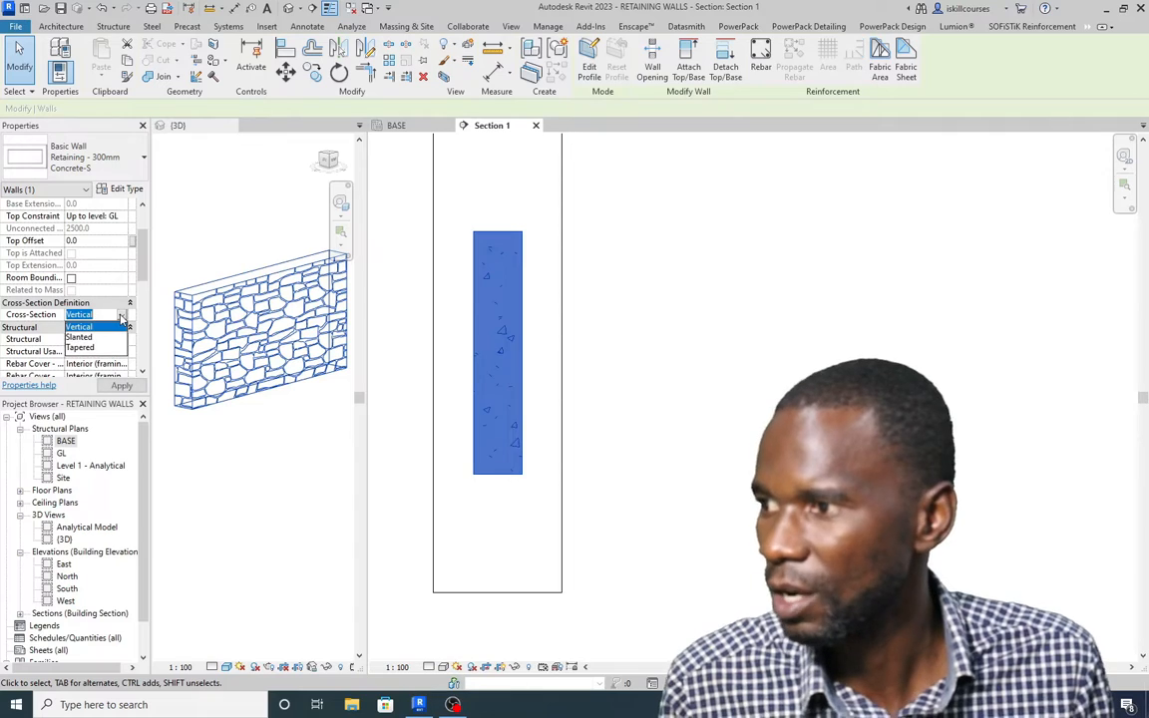
{"action": "left_click", "coordinate": [79, 348]}
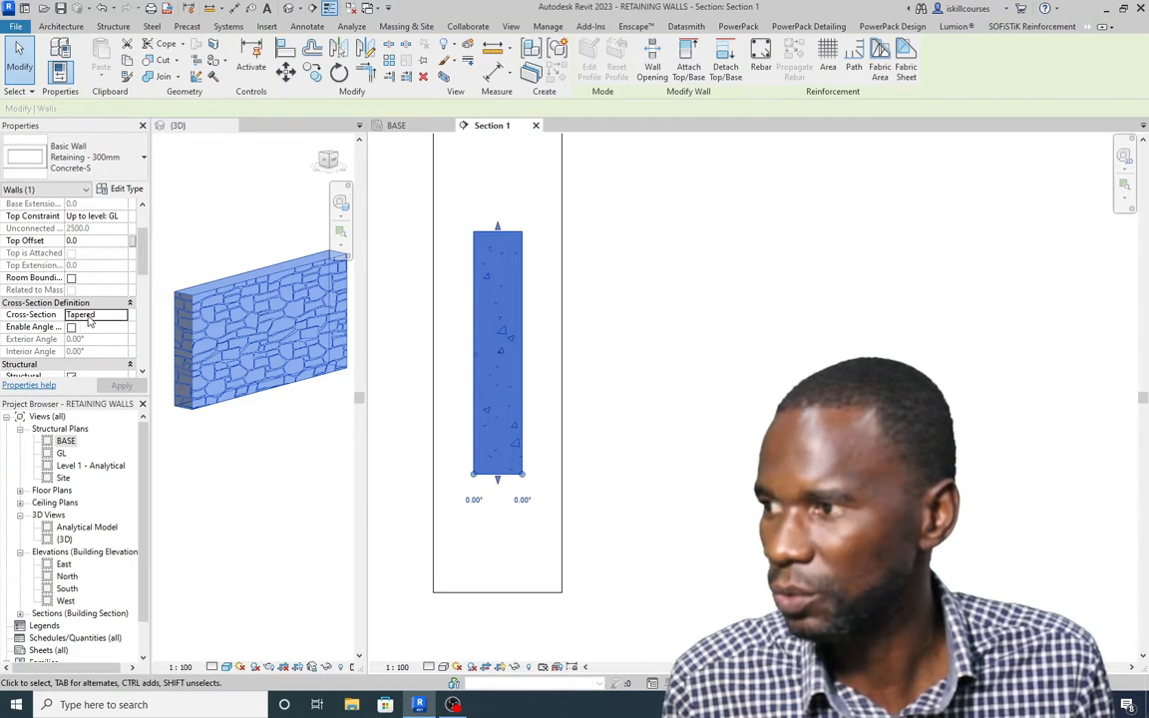
{"action": "left_click", "coordinate": [71, 327]}
Step: Set the tapered wall's interior angle to 5°
{"action": "scroll", "coordinate": [76, 336], "scroll_direction": "down", "scroll_amount": 1}
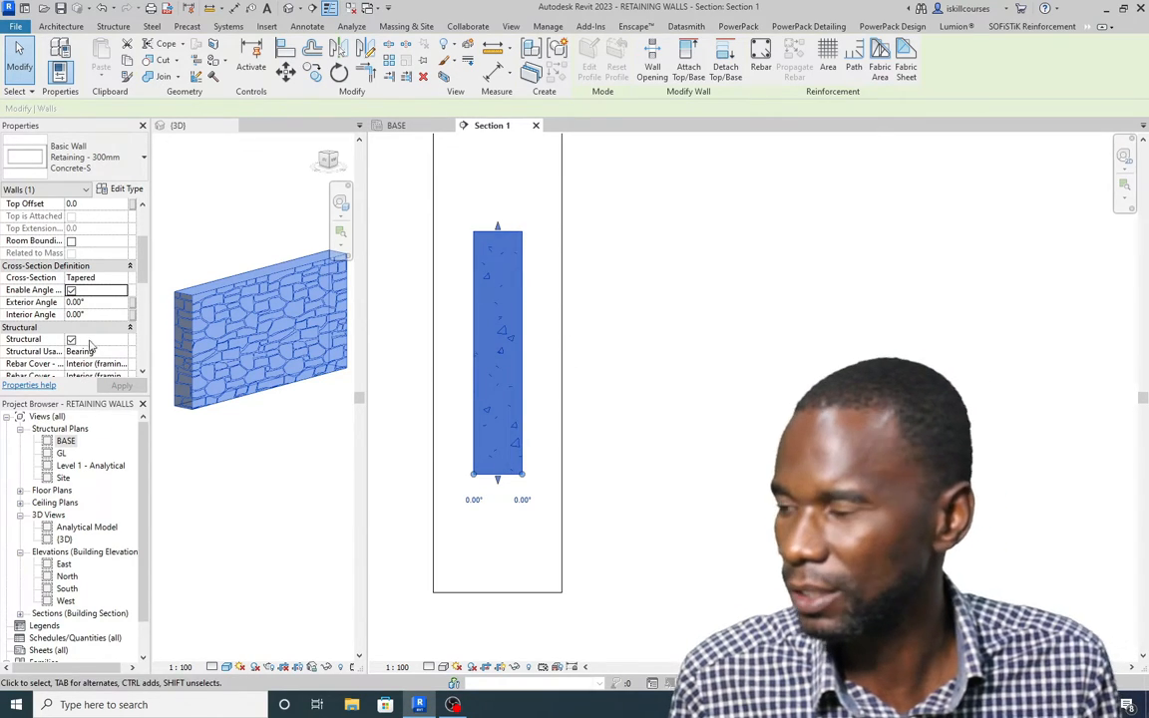
{"action": "left_click", "coordinate": [97, 314]}
{"action": "type", "text": "5"}
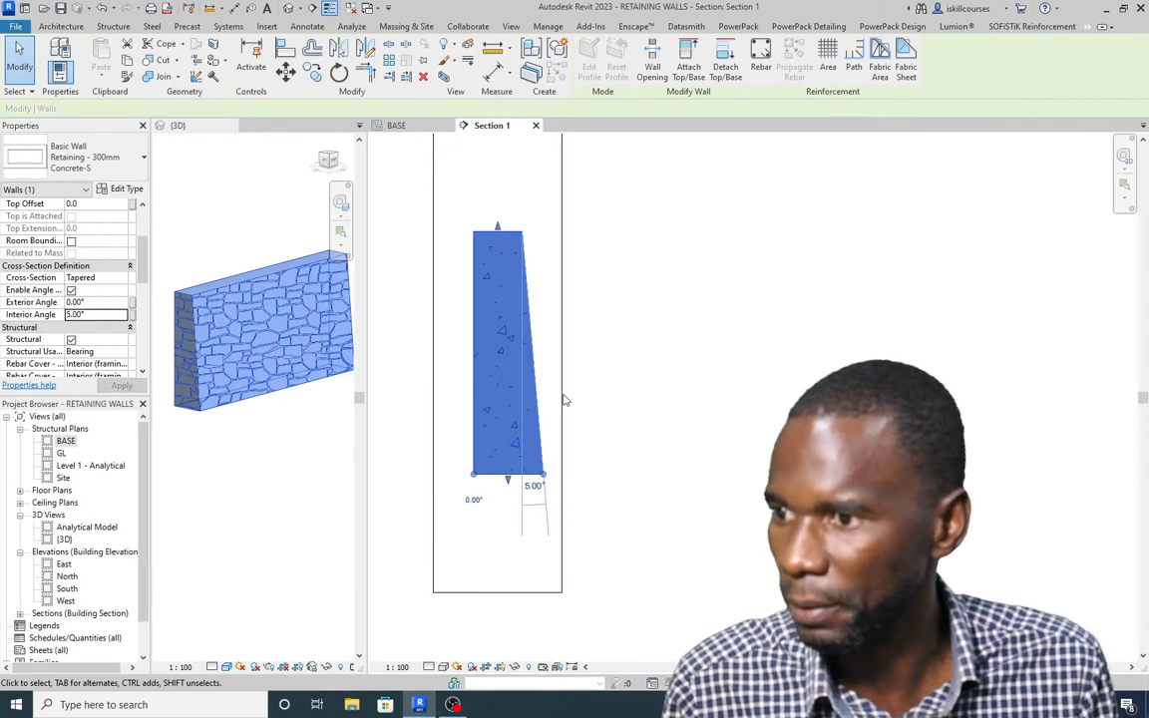
{"action": "left_click", "coordinate": [713, 395]}
{"action": "scroll", "coordinate": [518, 379], "scroll_direction": "up", "scroll_amount": 3}
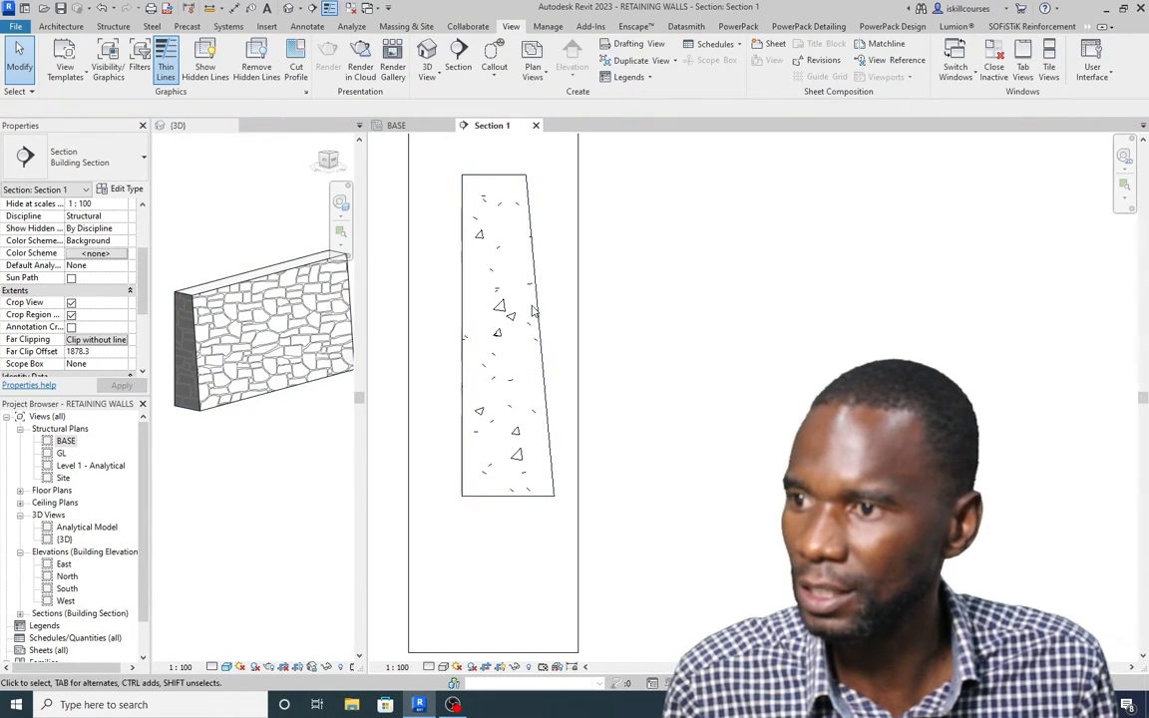
{"action": "scroll", "coordinate": [539, 459], "scroll_direction": "down", "scroll_amount": 1}
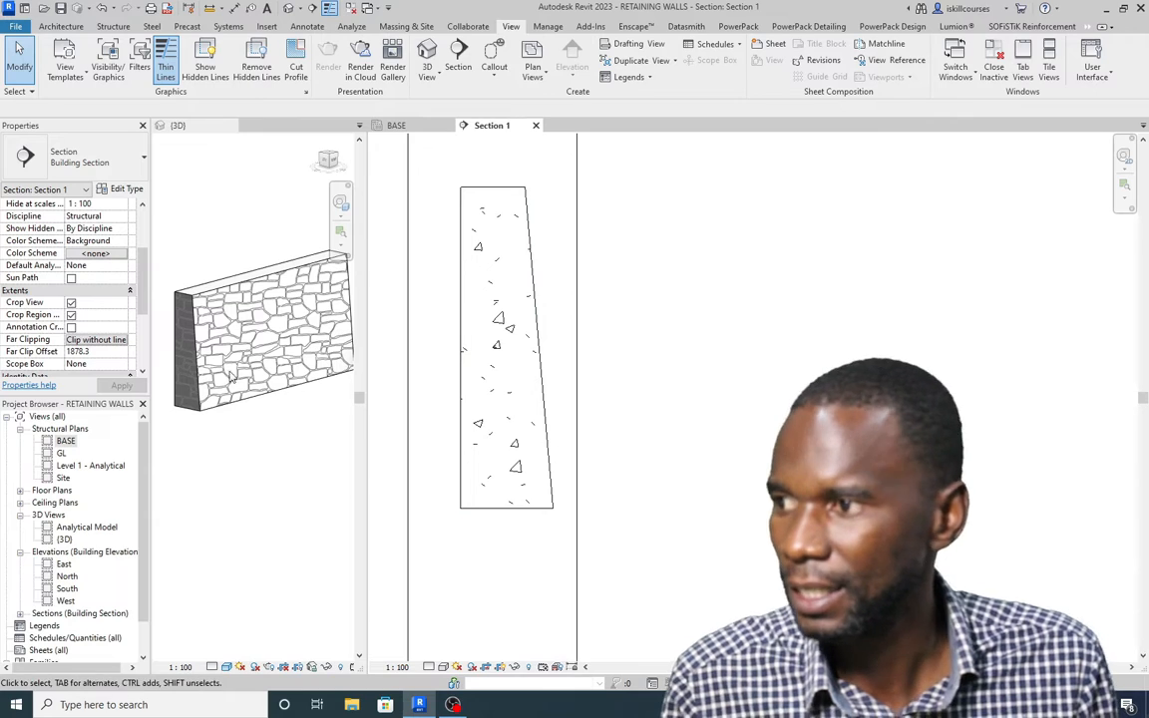
{"action": "scroll", "coordinate": [206, 364], "scroll_direction": "down", "scroll_amount": 1}
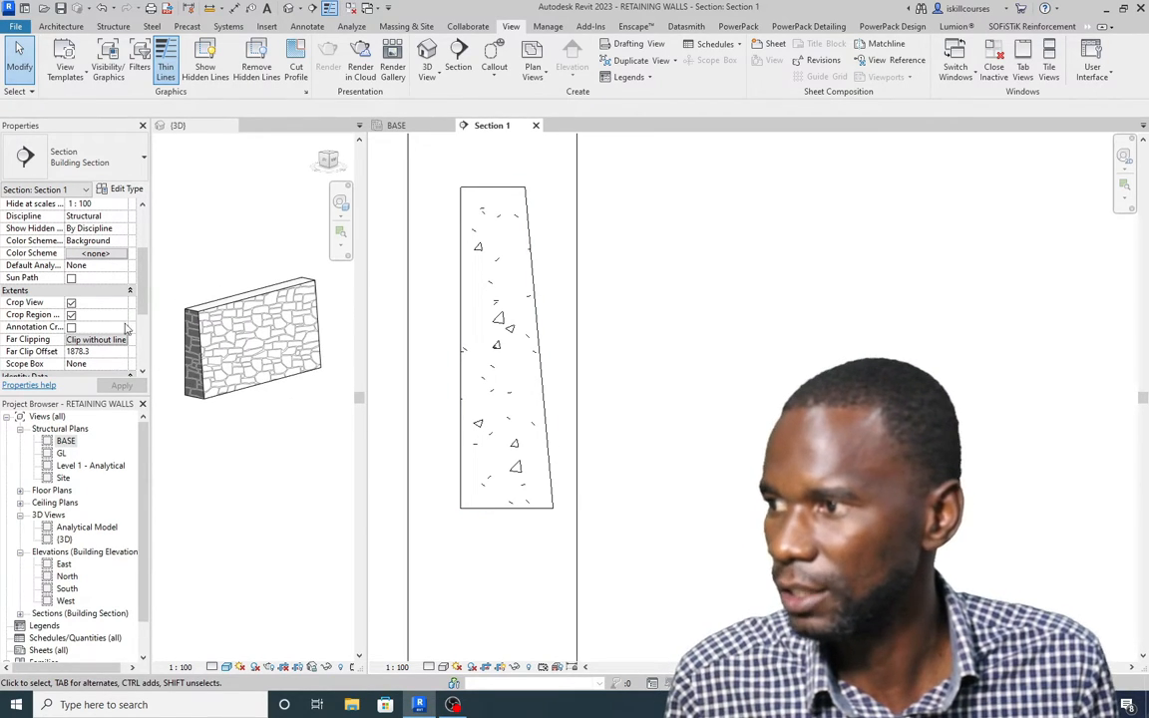
Step: Set the tapered wall's exterior angle to 5°
{"action": "left_click", "coordinate": [463, 311]}
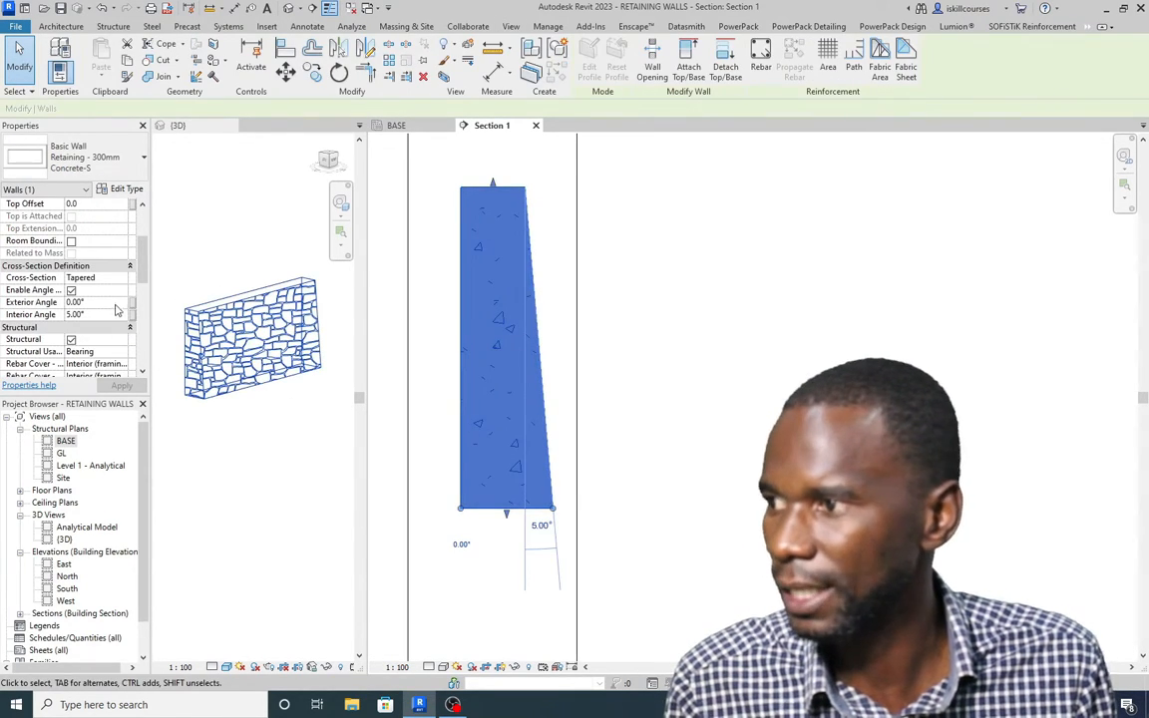
{"action": "left_click", "coordinate": [100, 302]}
{"action": "type", "text": "5"}
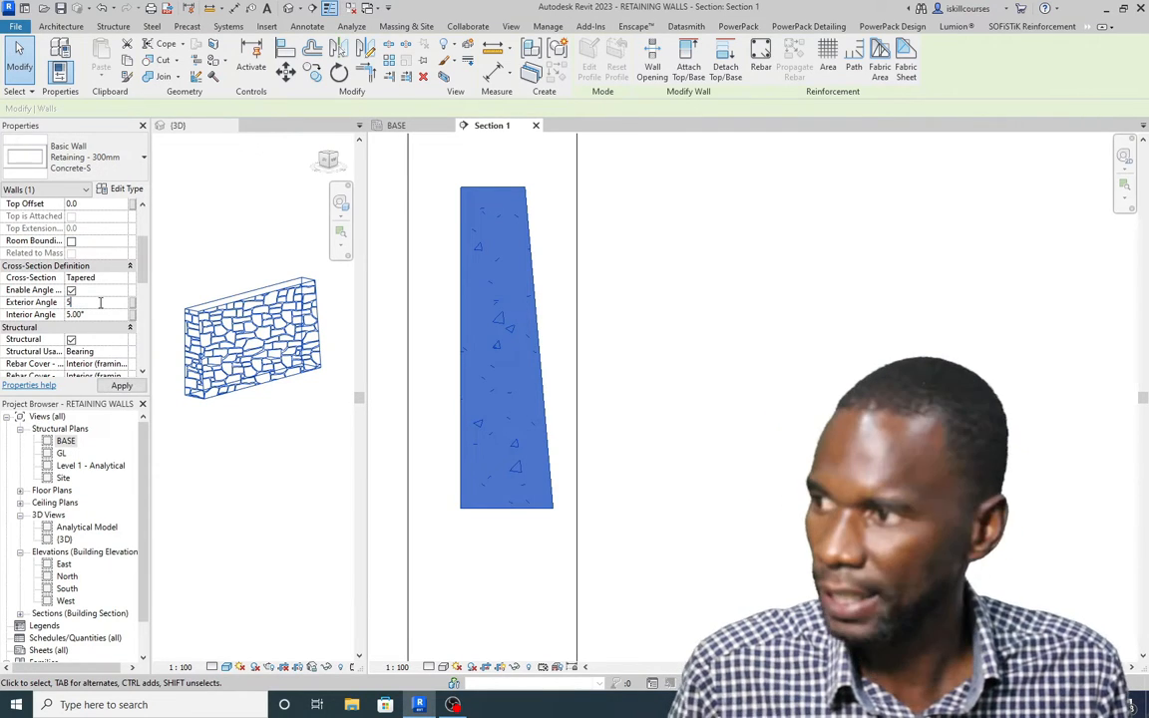
{"action": "key", "text": "Return"}
{"action": "left_click", "coordinate": [556, 268]}
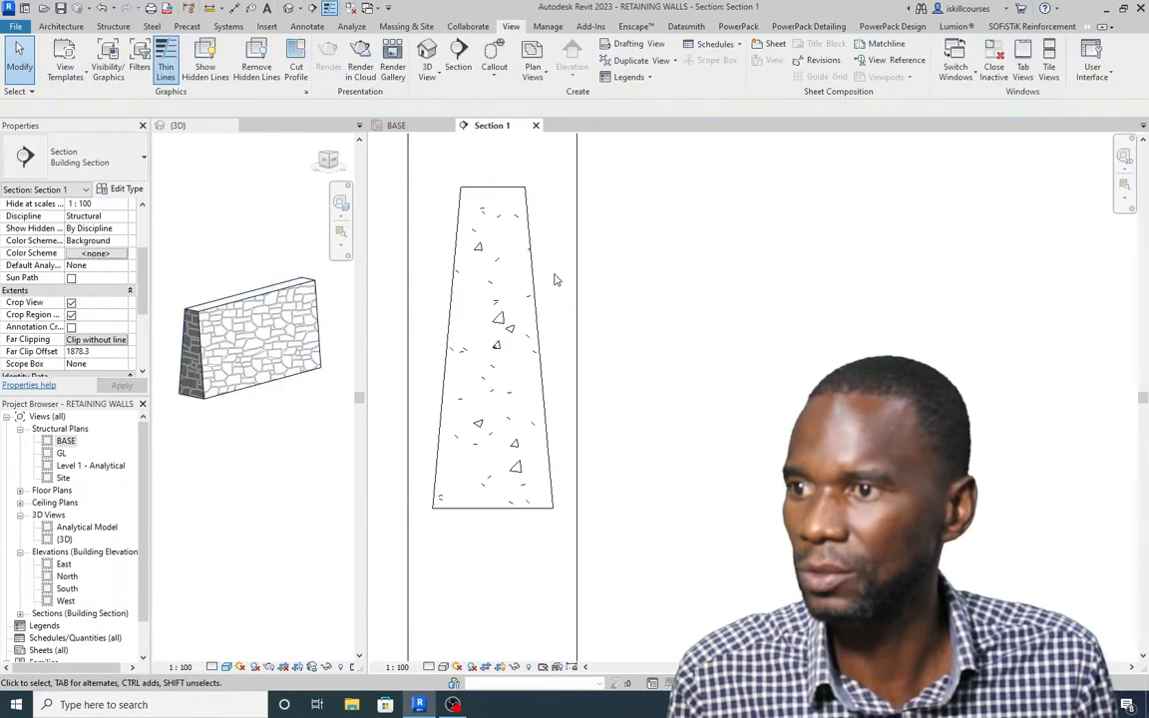
{"action": "scroll", "coordinate": [467, 330], "scroll_direction": "up", "scroll_amount": 1}
{"action": "scroll", "coordinate": [488, 323], "scroll_direction": "down", "scroll_amount": 2}
{"action": "scroll", "coordinate": [199, 353], "scroll_direction": "up", "scroll_amount": 1}
{"action": "scroll", "coordinate": [199, 351], "scroll_direction": "up", "scroll_amount": 1}
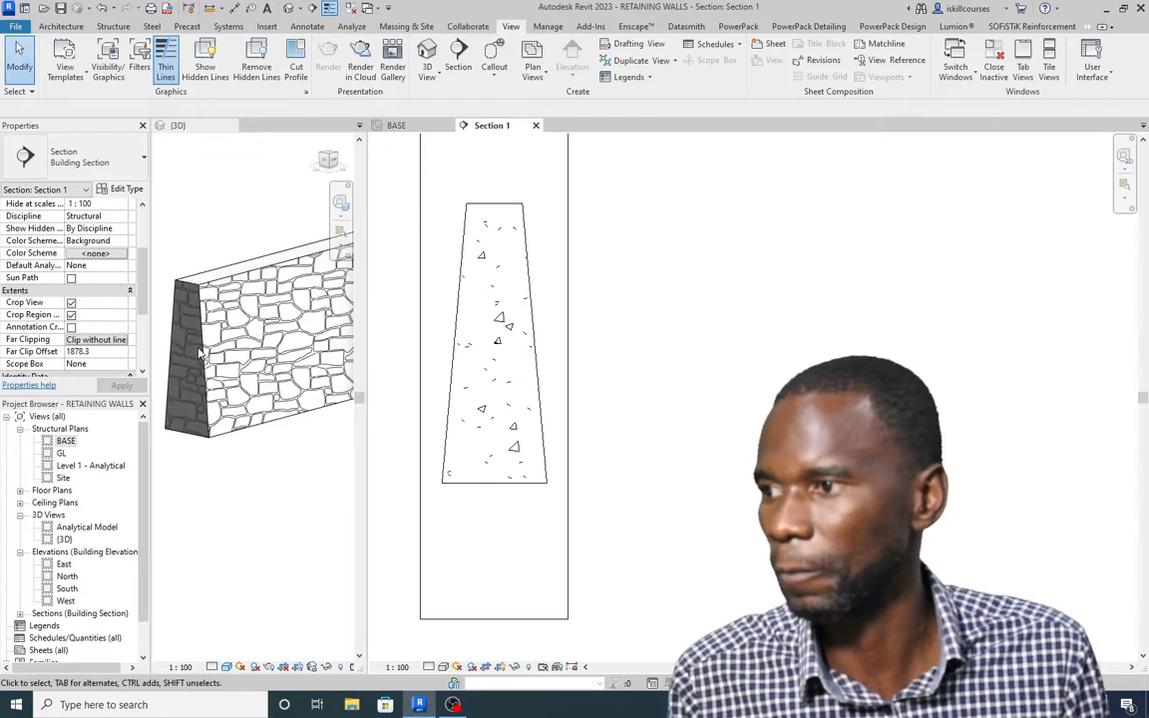
{"action": "scroll", "coordinate": [201, 348], "scroll_direction": "down", "scroll_amount": 1}
{"action": "scroll", "coordinate": [205, 354], "scroll_direction": "up", "scroll_amount": 2}
{"action": "scroll", "coordinate": [227, 351], "scroll_direction": "down", "scroll_amount": 1}
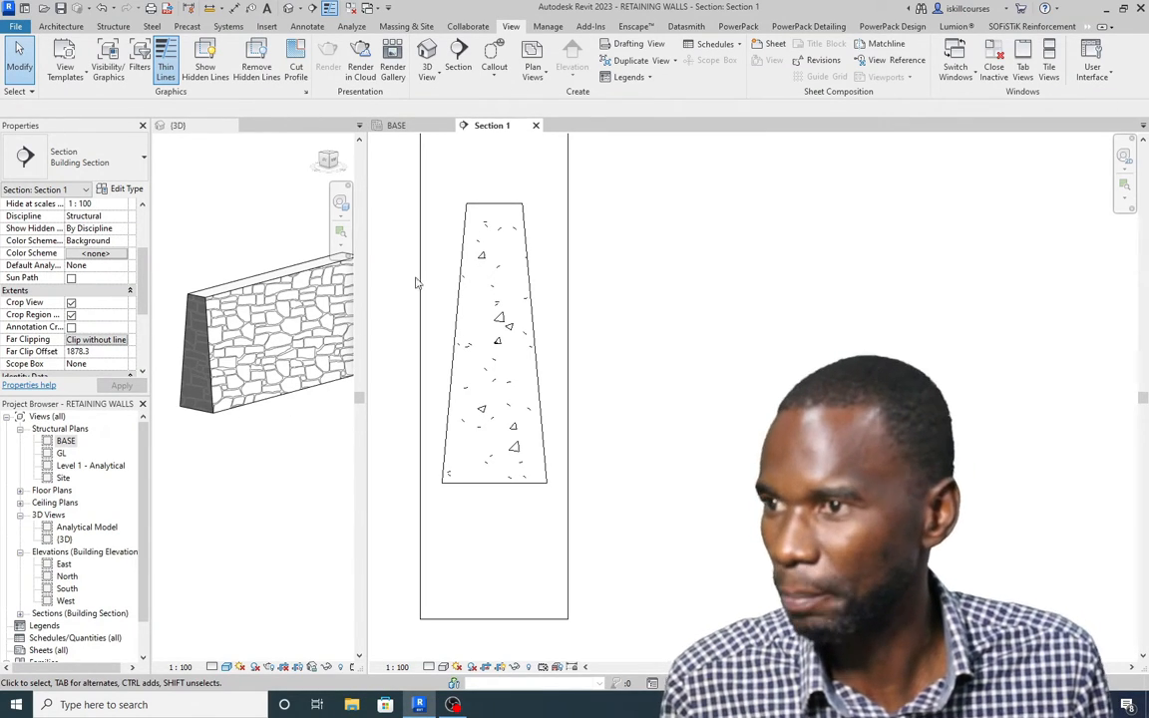
Step: Close the Section 1 and BASE views so that only the 3D view of the tapered wall stays open
{"action": "left_click", "coordinate": [536, 126]}
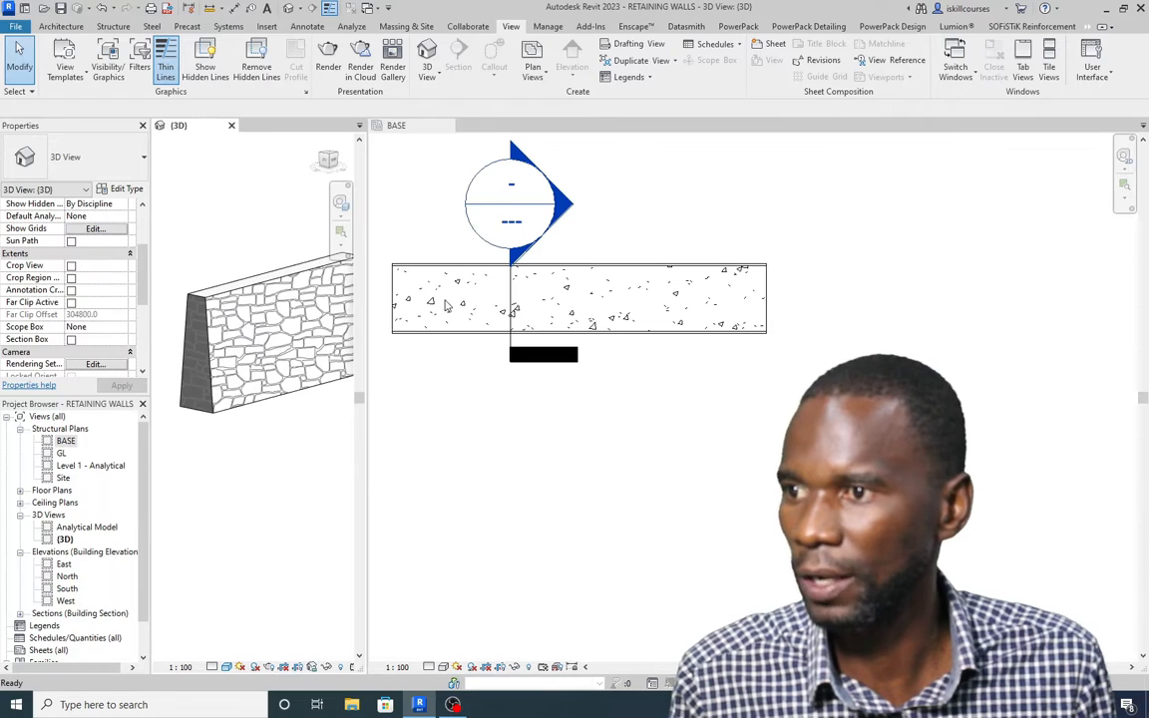
{"action": "left_click", "coordinate": [450, 125]}
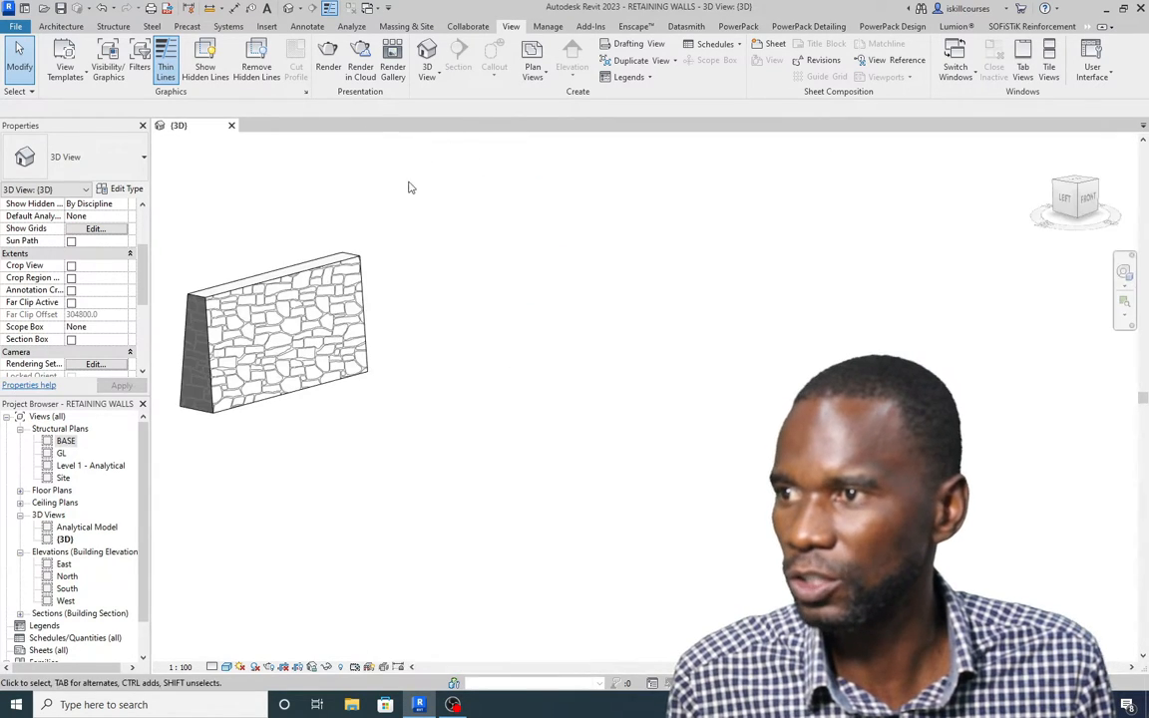
{"action": "scroll", "coordinate": [518, 308], "scroll_direction": "down", "scroll_amount": 2}
{"action": "scroll", "coordinate": [343, 282], "scroll_direction": "up", "scroll_amount": 6}
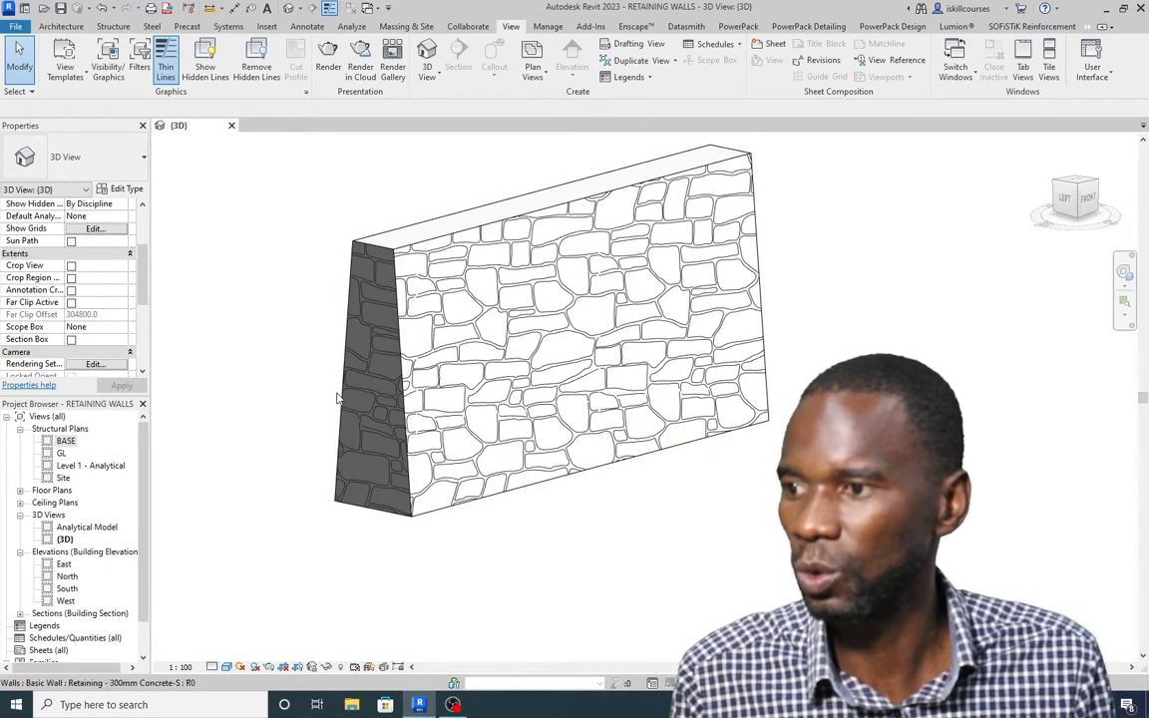
{"action": "scroll", "coordinate": [436, 344], "scroll_direction": "down", "scroll_amount": 2}
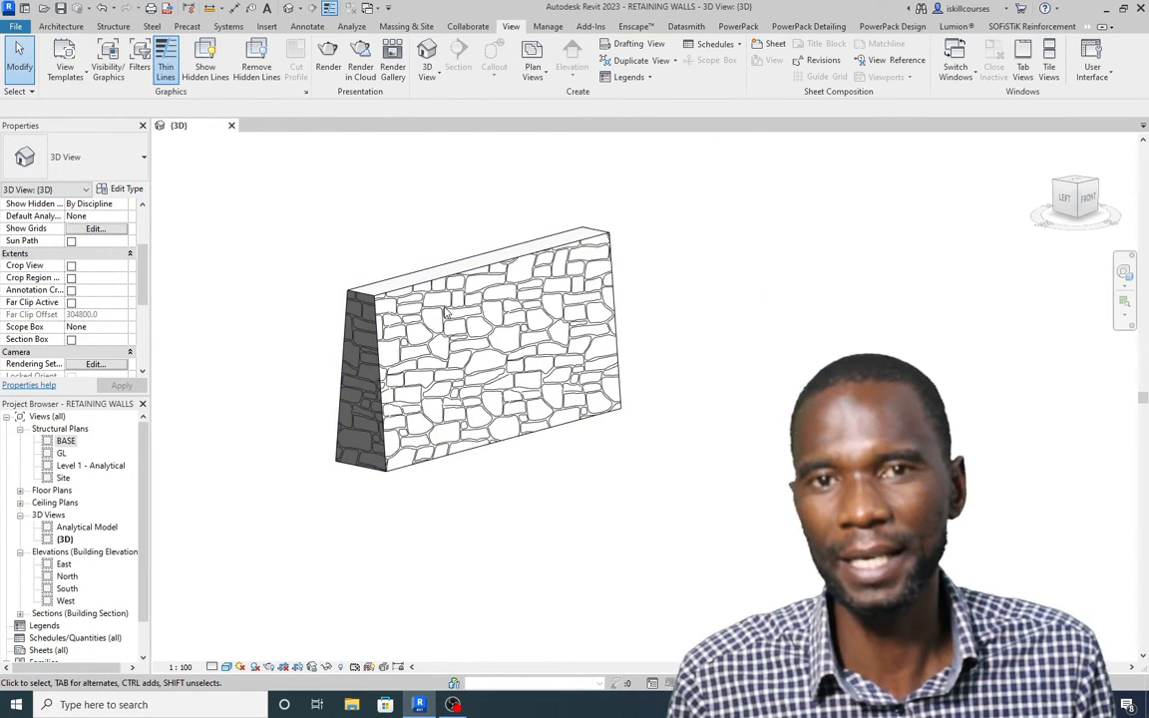
{"action": "scroll", "coordinate": [389, 386], "scroll_direction": "up", "scroll_amount": 1}
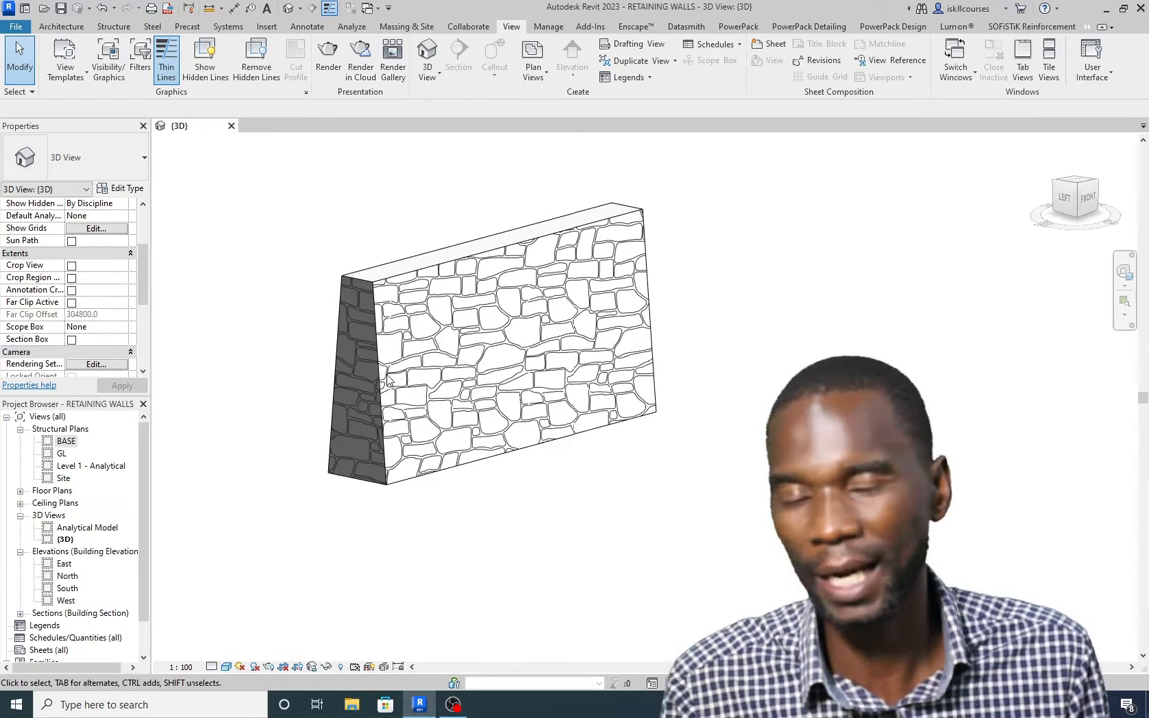
Step: Start a structural wall foundation using the type Bearing Footing - 900 x 30-c
{"action": "left_click", "coordinate": [104, 26]}
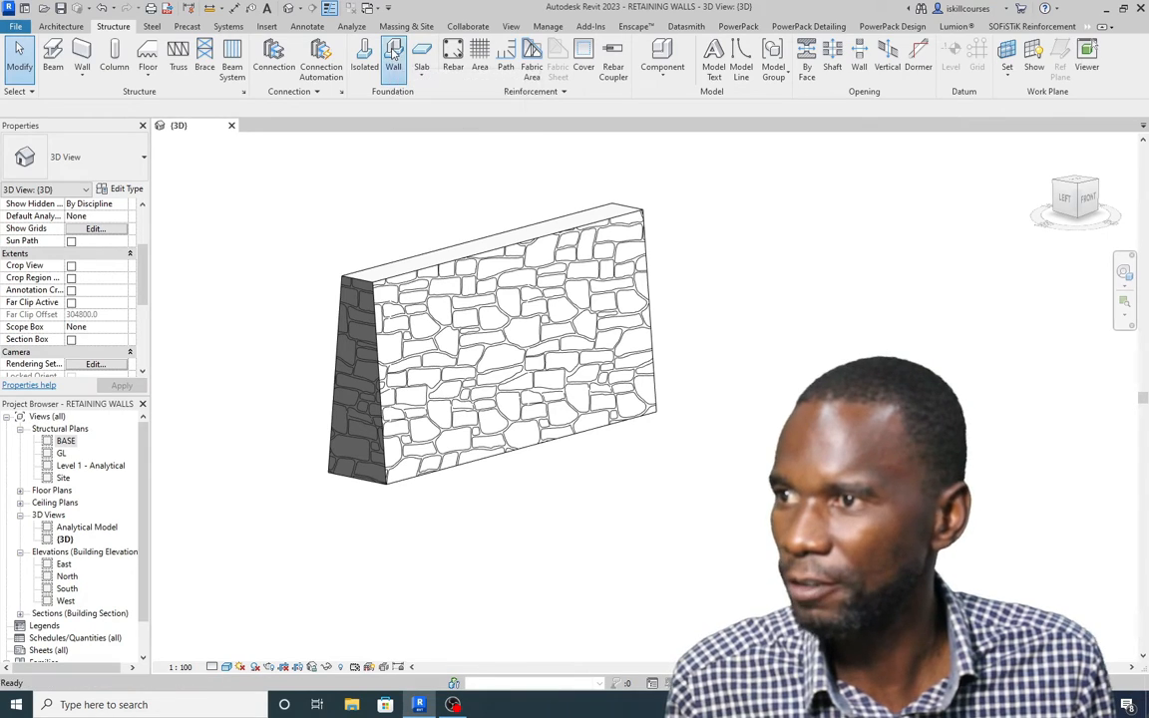
{"action": "left_click", "coordinate": [394, 52]}
{"action": "left_click", "coordinate": [143, 166]}
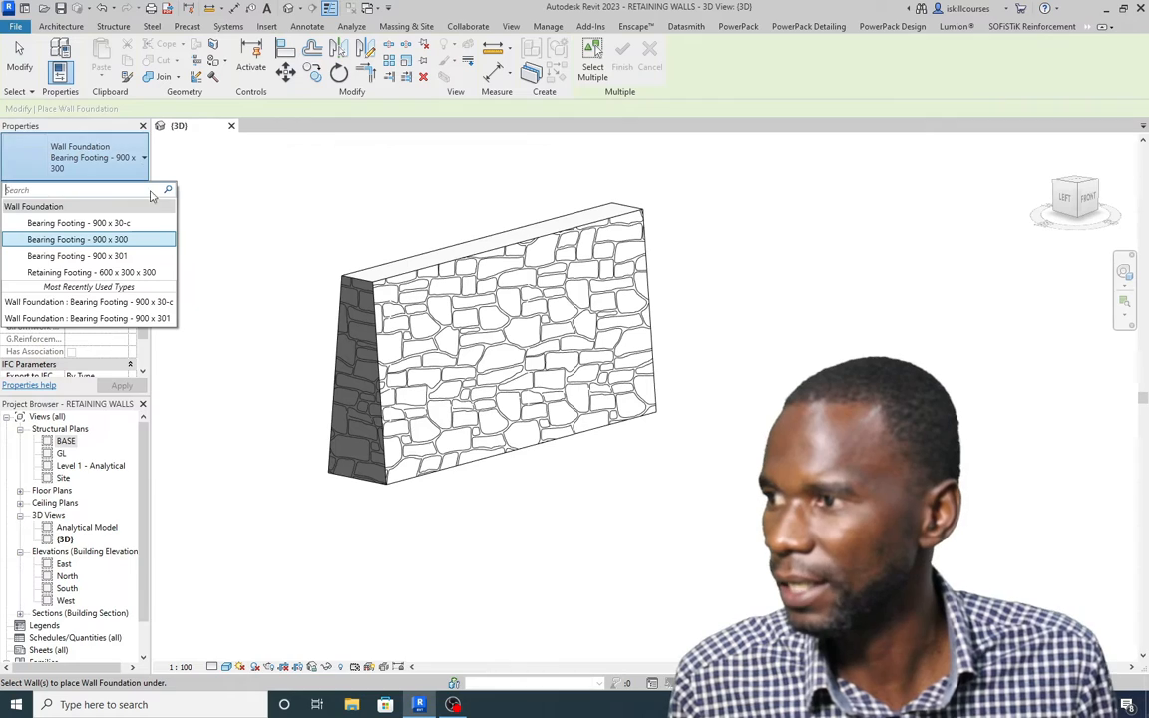
{"action": "left_click", "coordinate": [109, 224]}
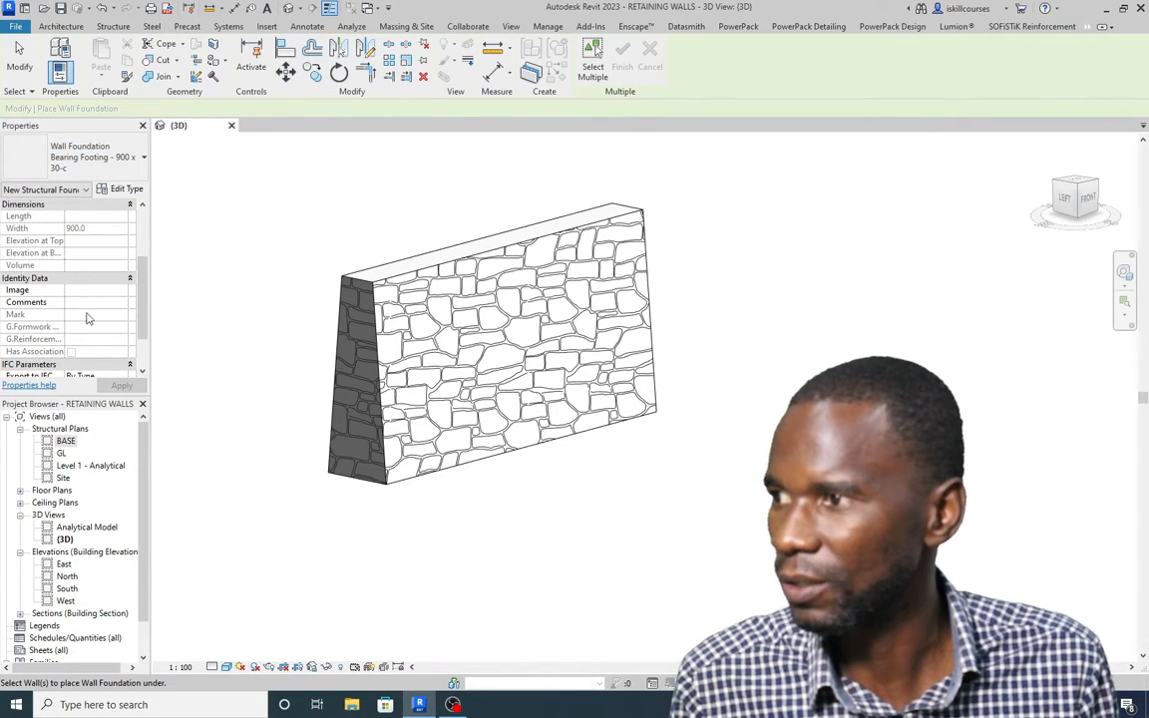
Step: Set the Default End Extension Length of the Bearing Footing - 900 x 30-c type to 400
{"action": "left_click", "coordinate": [122, 189]}
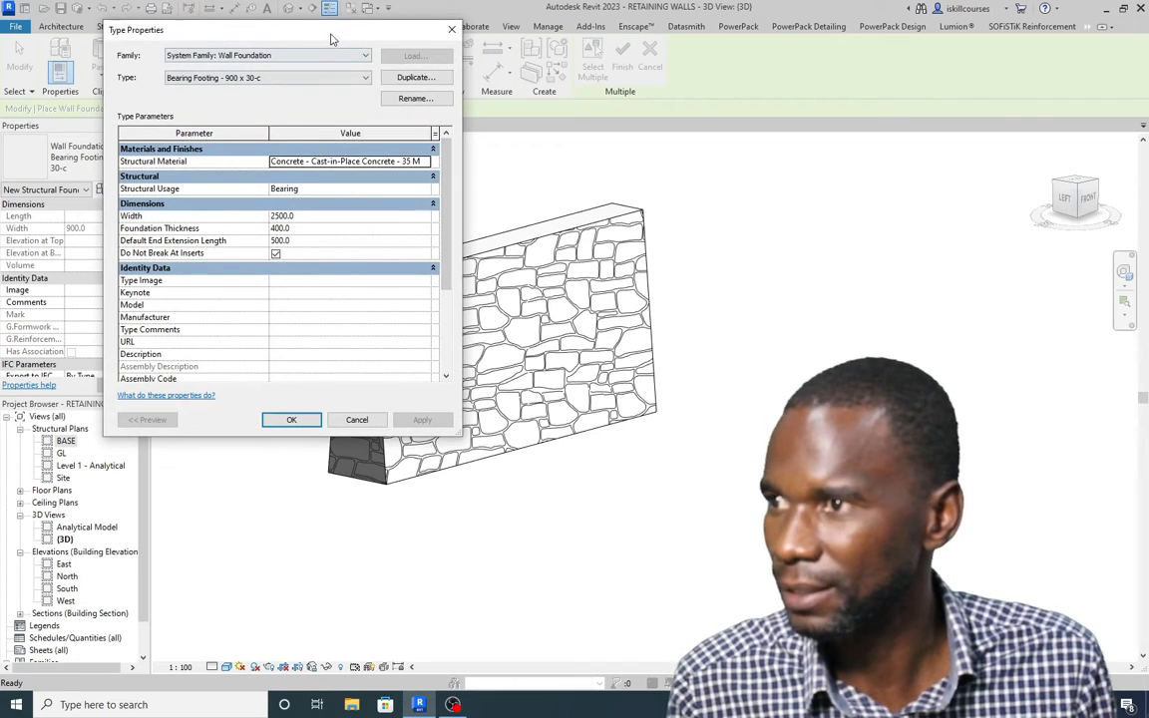
{"action": "left_click_drag", "start_coordinate": [300, 33], "coordinate": [289, 36]}
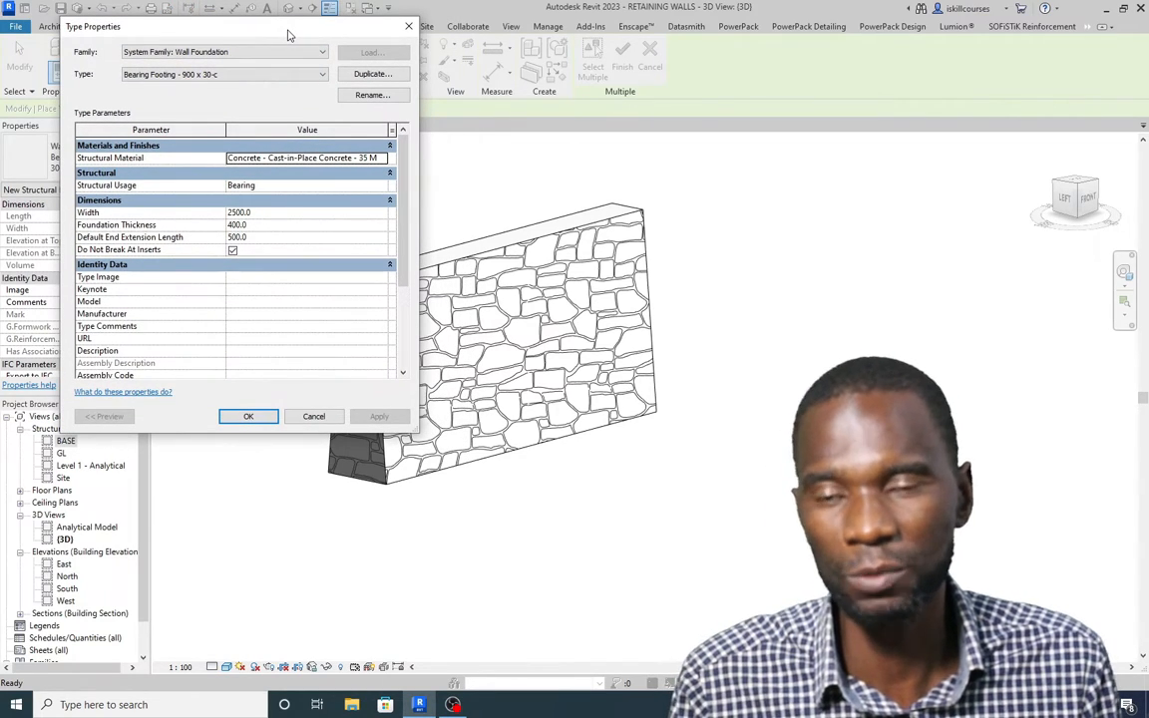
{"action": "left_click", "coordinate": [269, 212]}
{"action": "left_click", "coordinate": [265, 225]}
{"action": "left_click", "coordinate": [266, 238]}
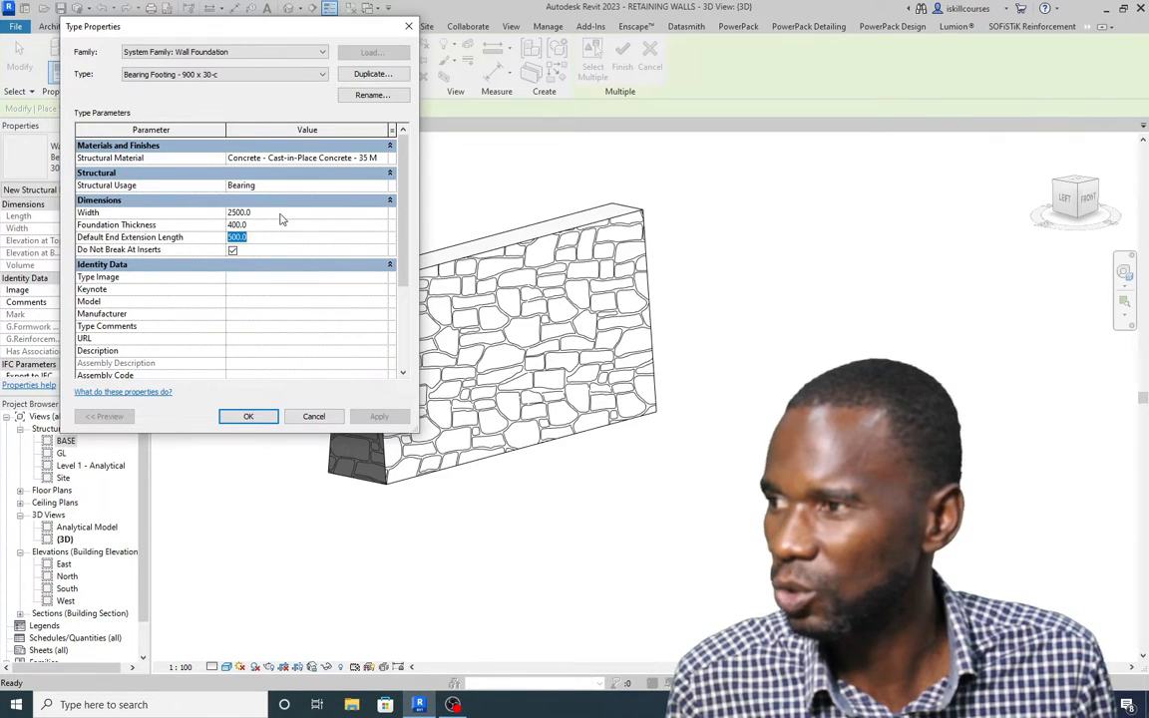
{"action": "left_click", "coordinate": [280, 215]}
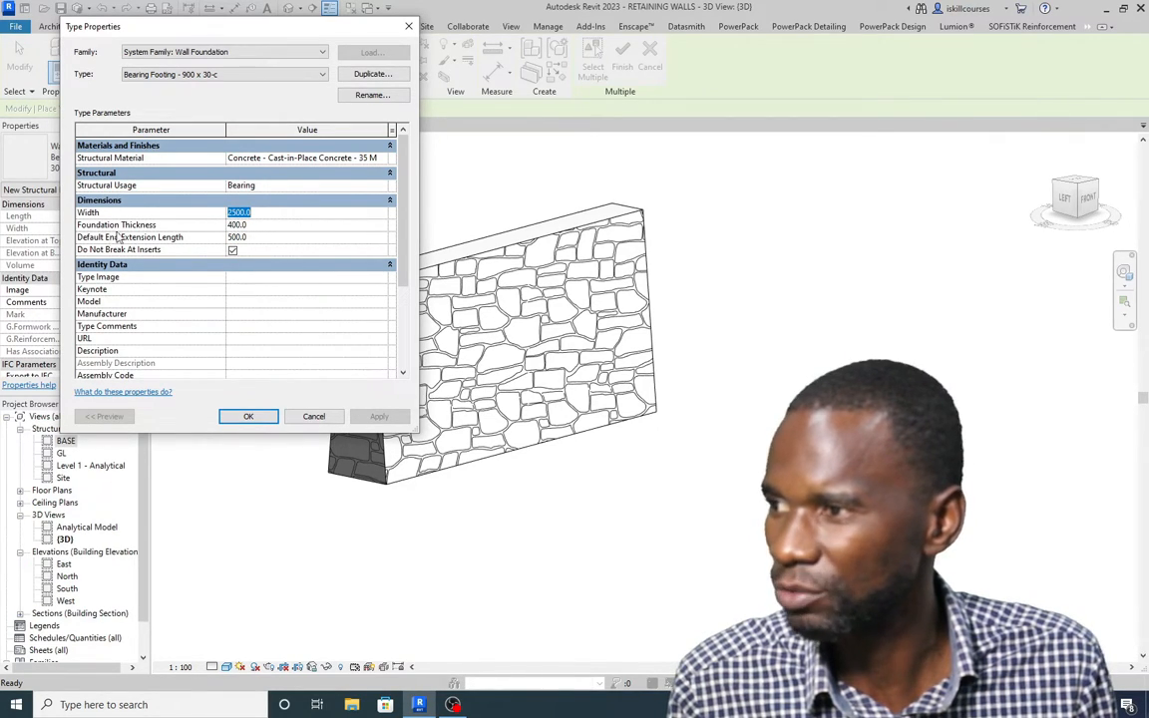
{"action": "left_click", "coordinate": [260, 227]}
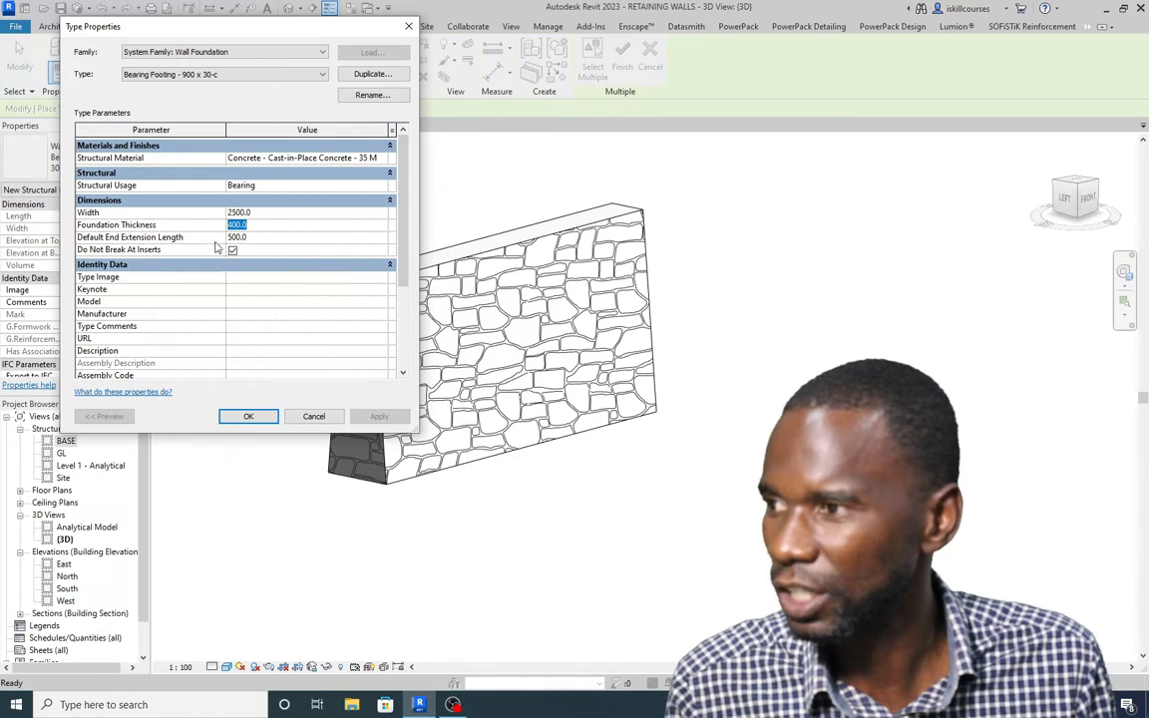
{"action": "left_click", "coordinate": [261, 237]}
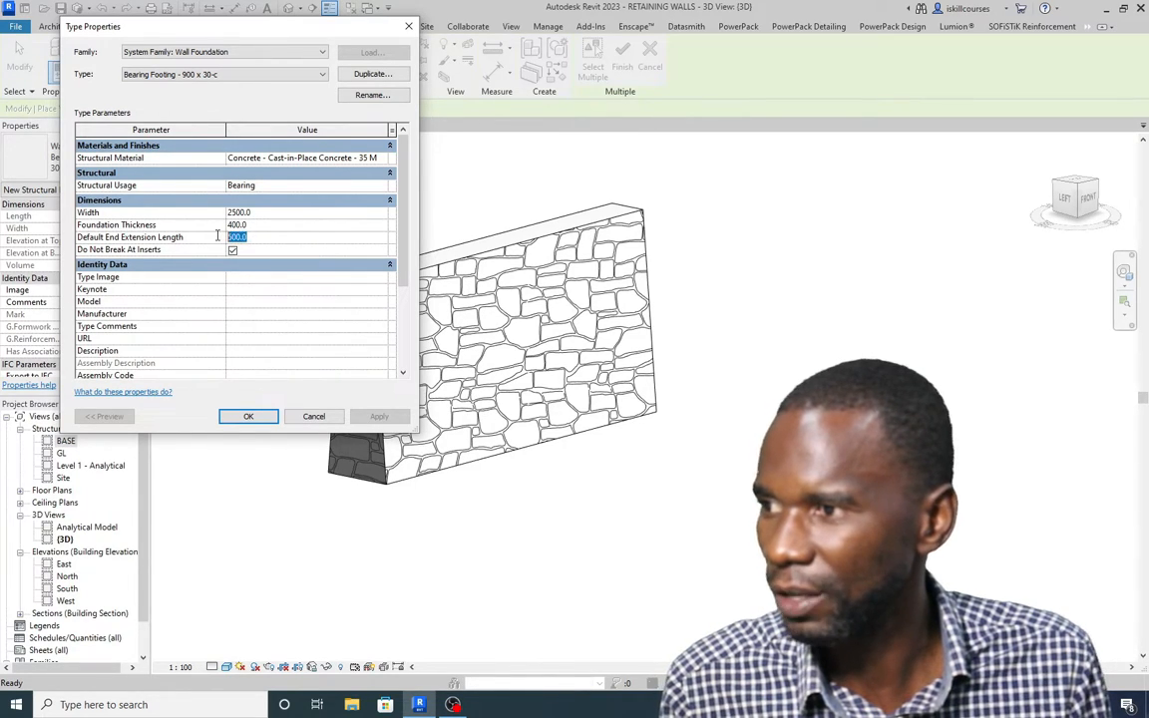
{"action": "type", "text": "4"}
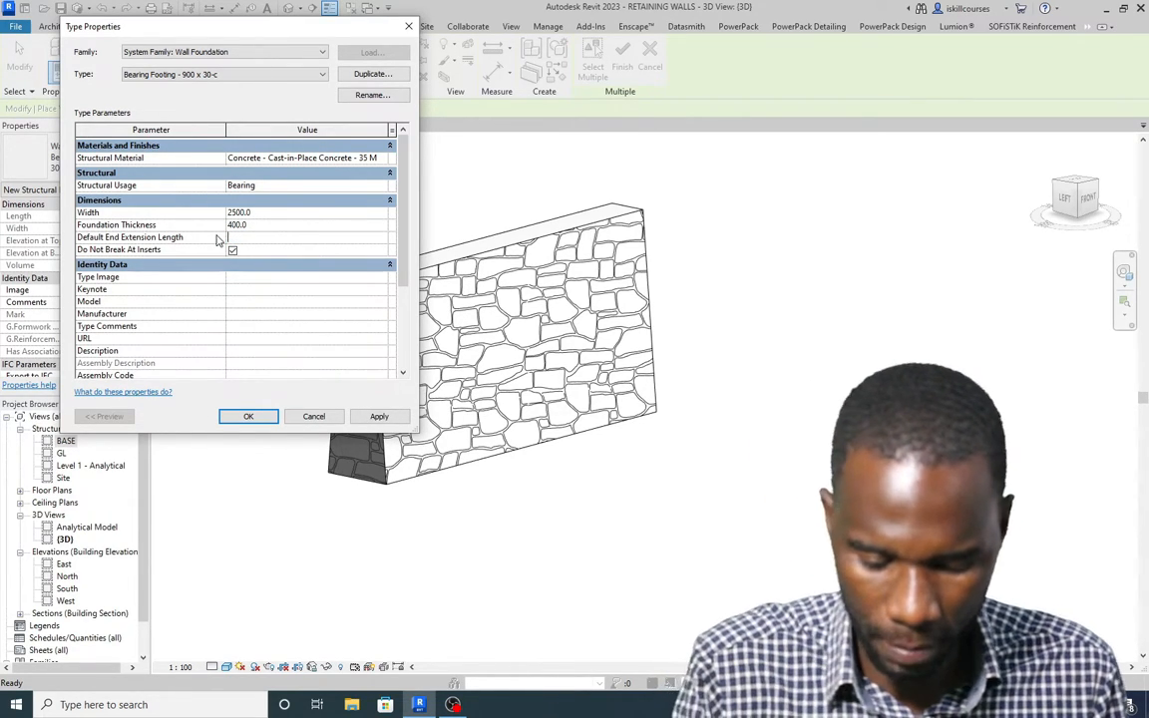
{"action": "type", "text": "00"}
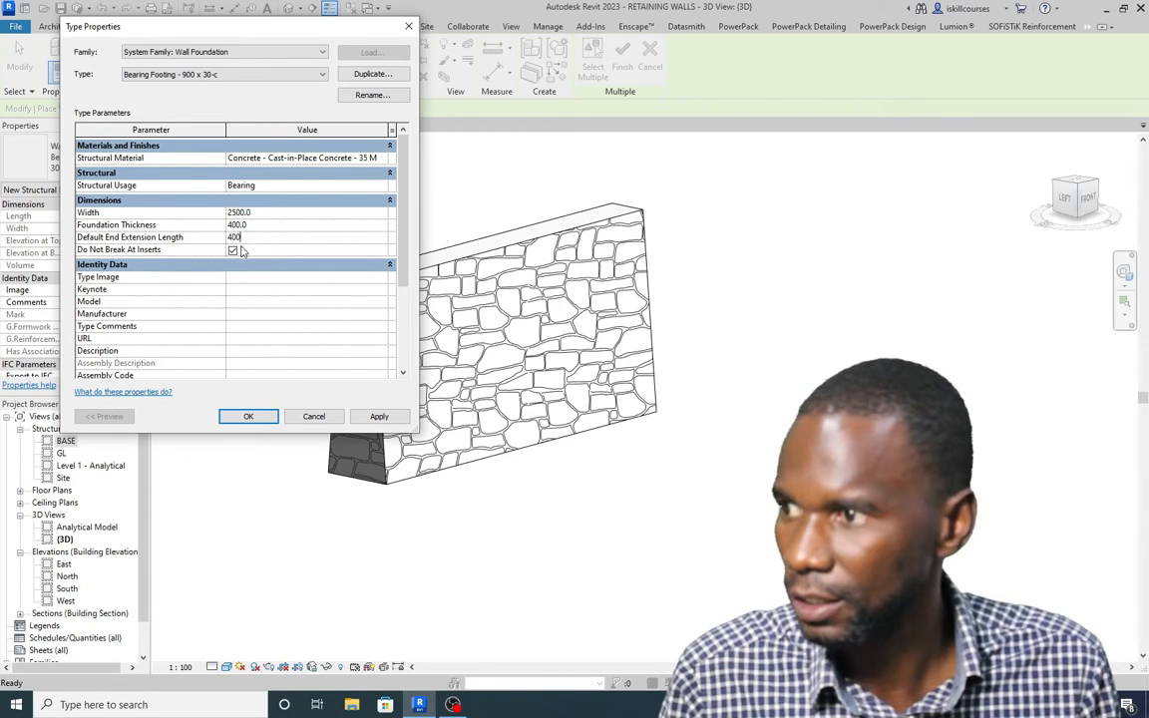
{"action": "left_click", "coordinate": [377, 415]}
{"action": "left_click", "coordinate": [250, 415]}
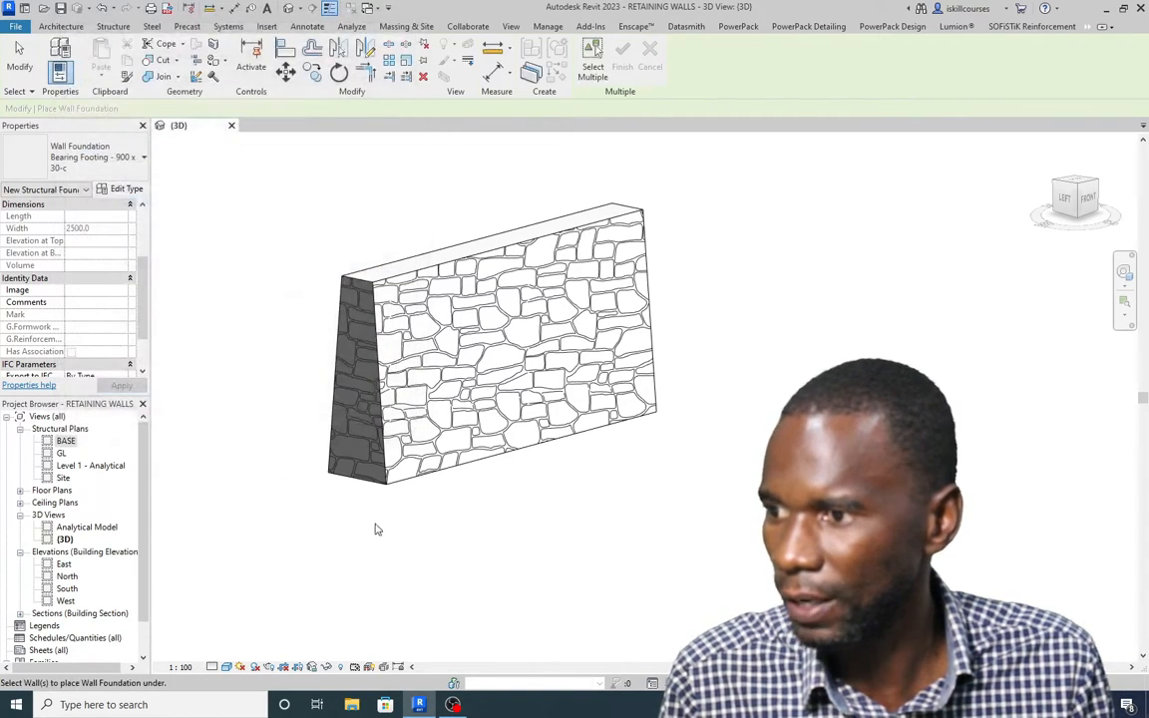
Step: Place the bearing footing under the tapered stone wall and examine the wall with its foundation in 3D
{"action": "left_click", "coordinate": [470, 473]}
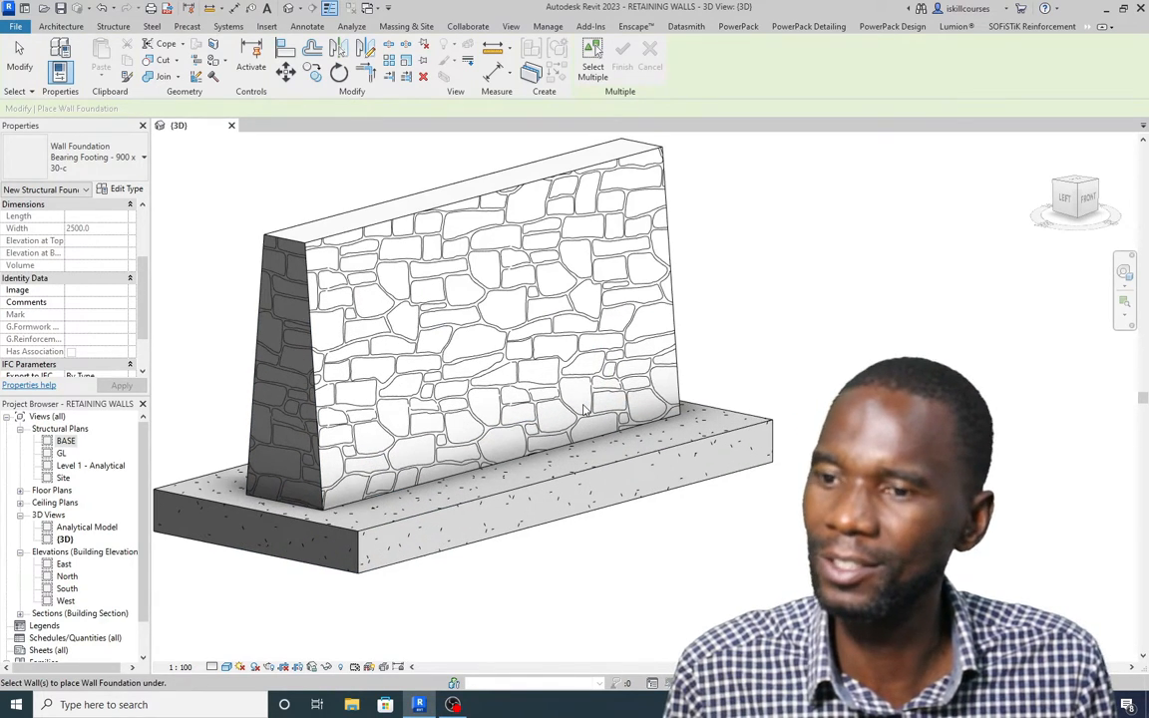
{"action": "scroll", "coordinate": [518, 372], "scroll_direction": "down", "scroll_amount": 5}
{"action": "middle_click_drag", "start_coordinate": [767, 341], "coordinate": [946, 341], "text": "shift"}
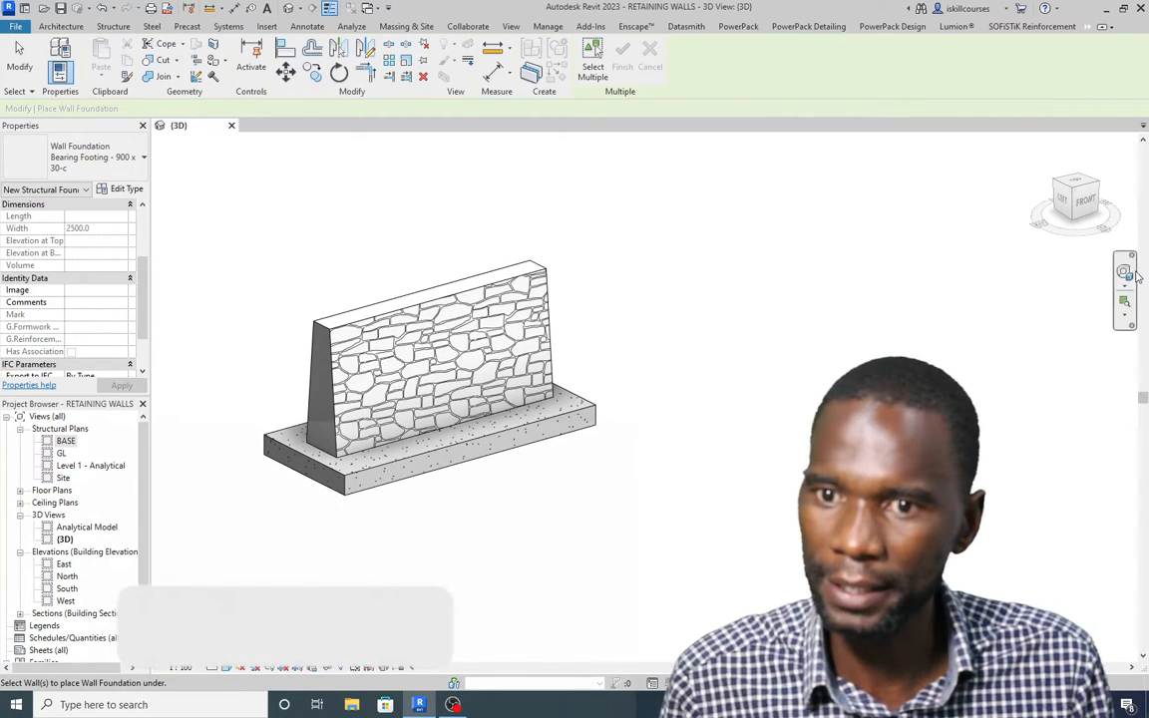
{"action": "left_click", "coordinate": [1127, 273]}
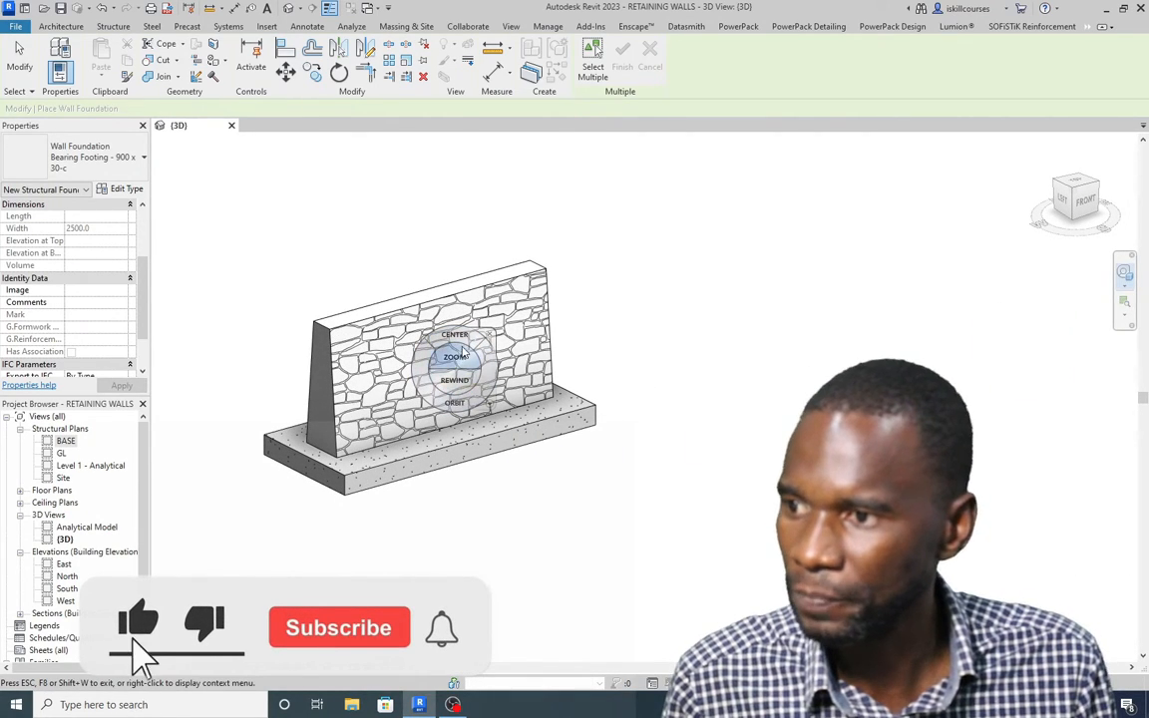
{"action": "left_click", "coordinate": [457, 339]}
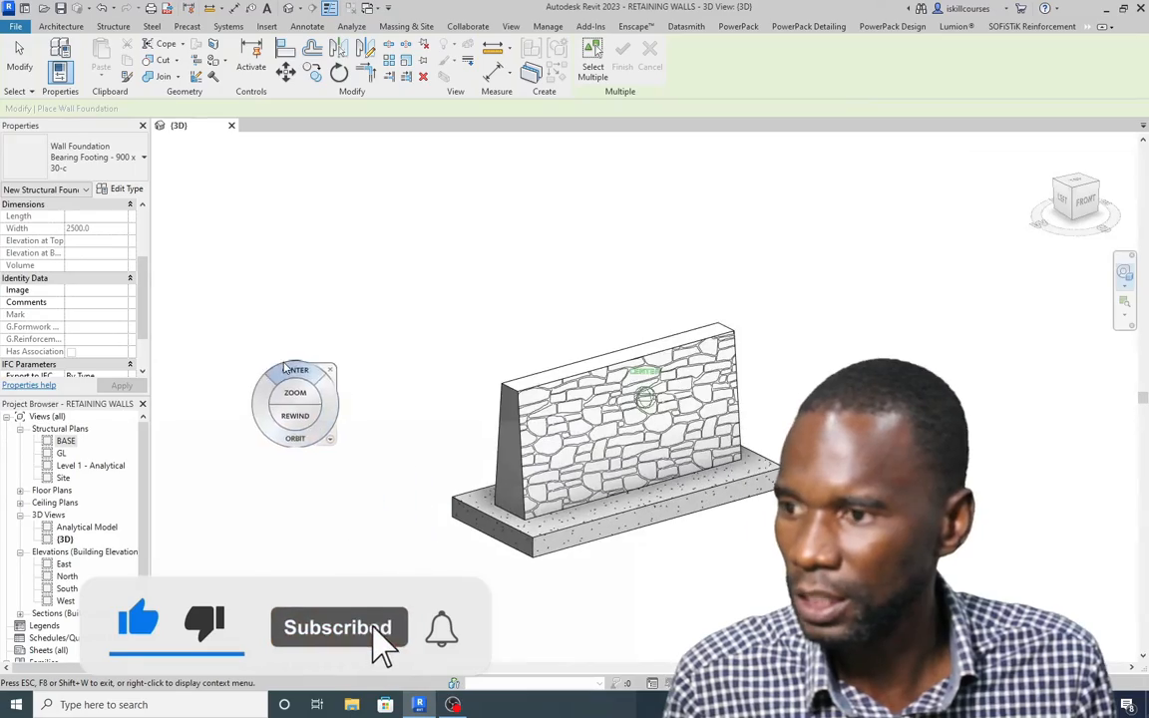
{"action": "scroll", "coordinate": [628, 554], "scroll_direction": "up", "scroll_amount": 3}
{"action": "left_click_drag", "start_coordinate": [499, 564], "coordinate": [680, 500]}
{"action": "key", "text": "Escape"}
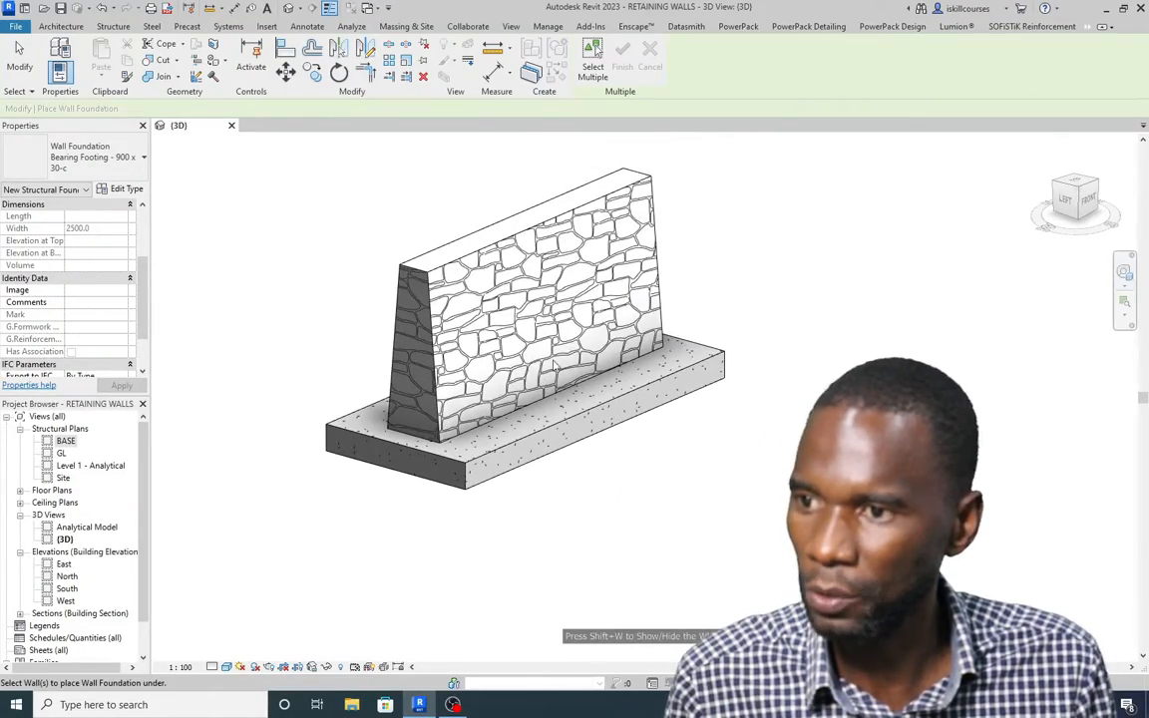
{"action": "scroll", "coordinate": [667, 303], "scroll_direction": "down", "scroll_amount": 1}
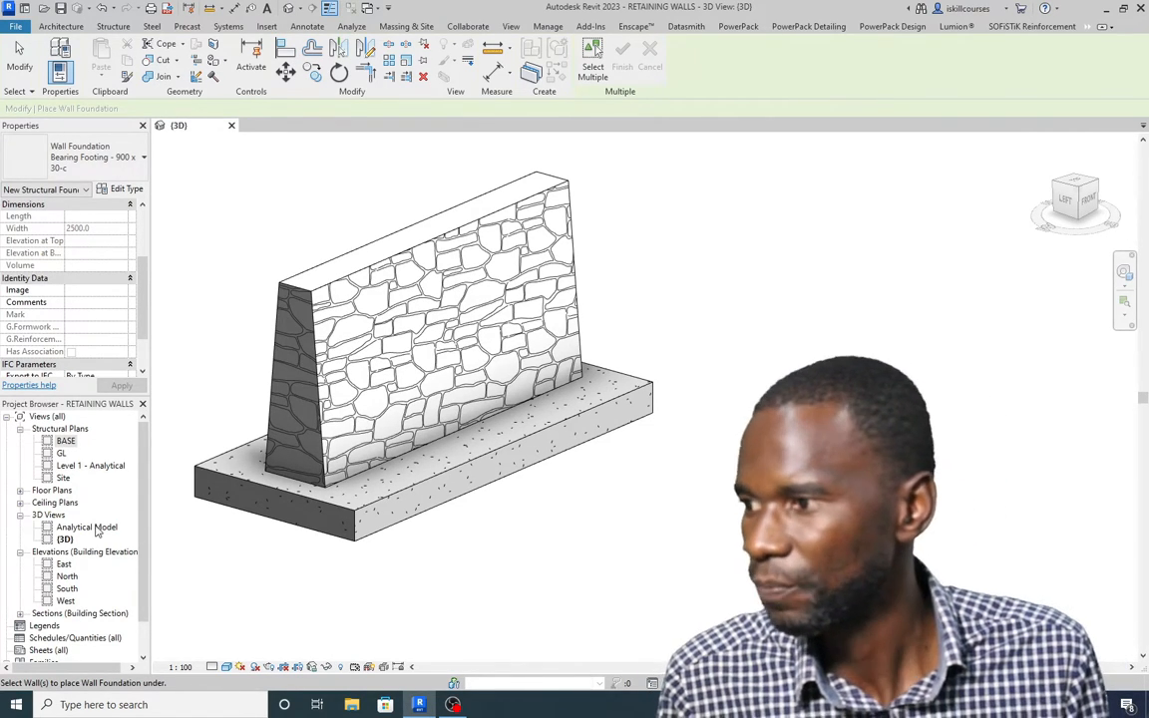
Step: Open the BASE structural plan and start a structural wall of type Retaining - 300mm Concrete-C
{"action": "double_click", "coordinate": [65, 441]}
{"action": "scroll", "coordinate": [638, 408], "scroll_direction": "up", "scroll_amount": 4}
{"action": "scroll", "coordinate": [319, 384], "scroll_direction": "down", "scroll_amount": 3}
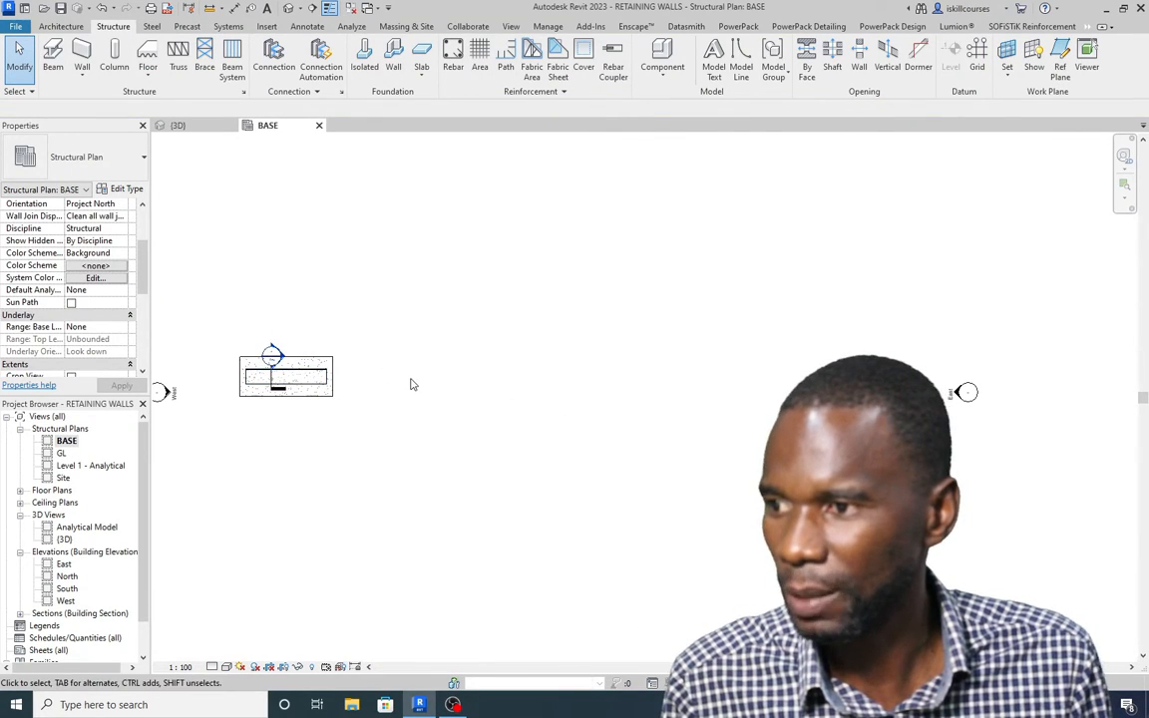
{"action": "scroll", "coordinate": [322, 386], "scroll_direction": "up", "scroll_amount": 1}
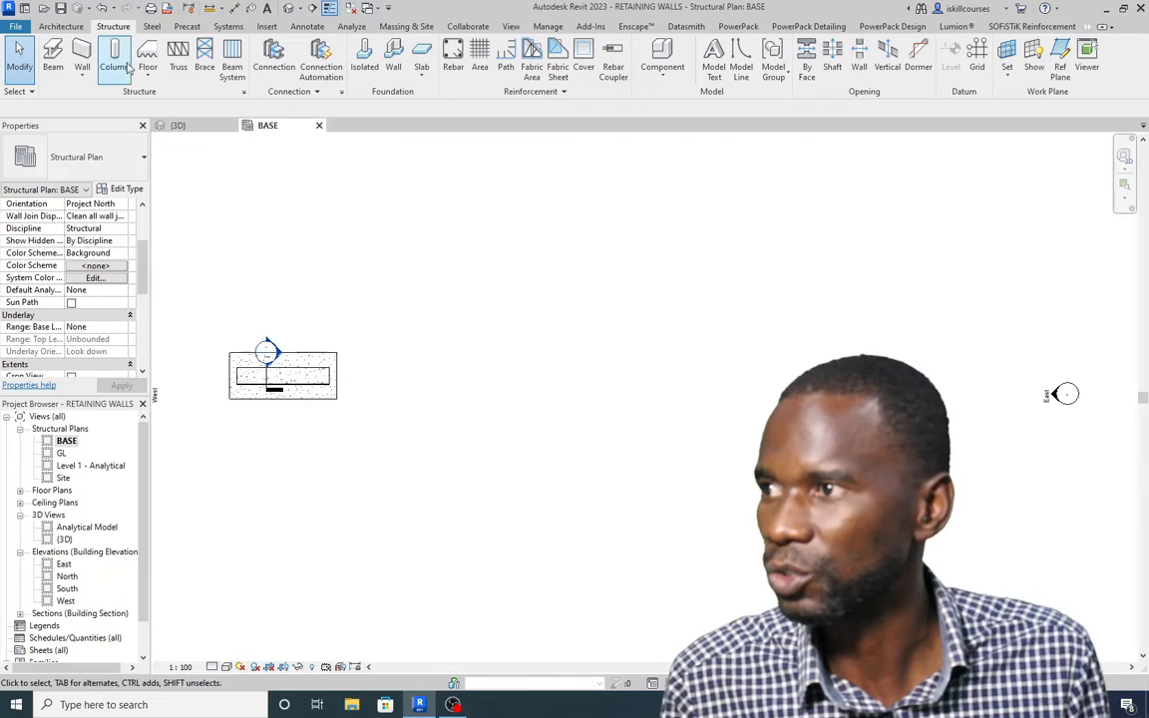
{"action": "left_click", "coordinate": [82, 78]}
{"action": "left_click", "coordinate": [112, 98]}
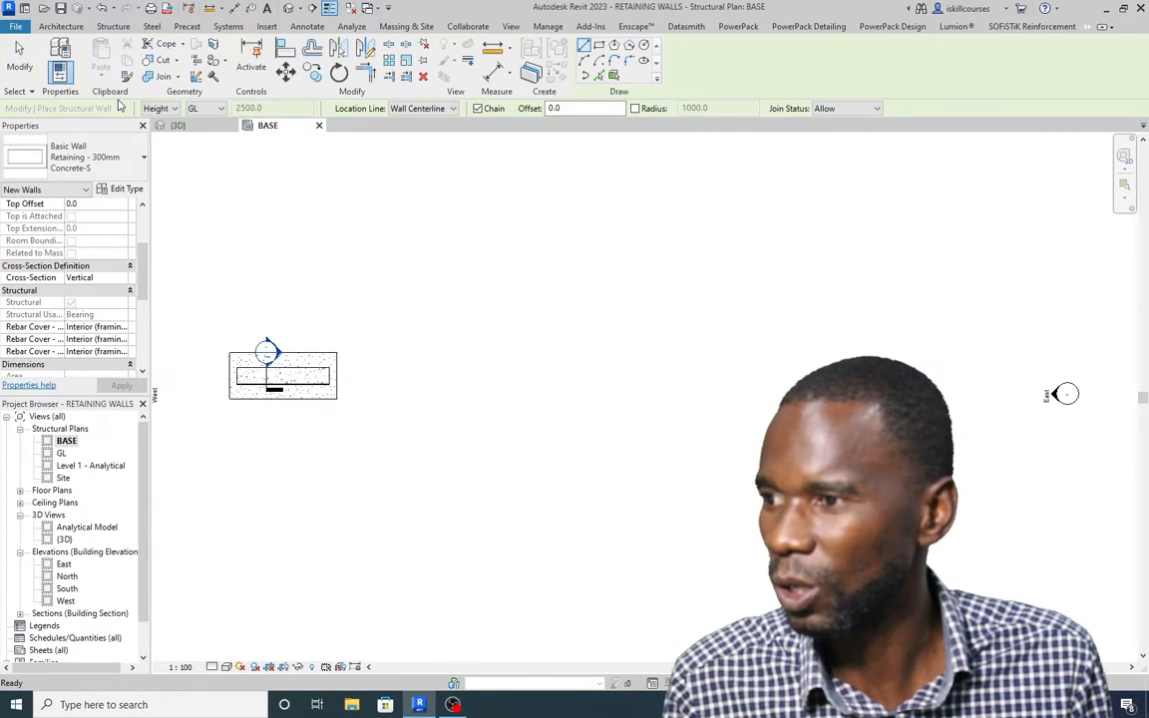
{"action": "left_click", "coordinate": [142, 164]}
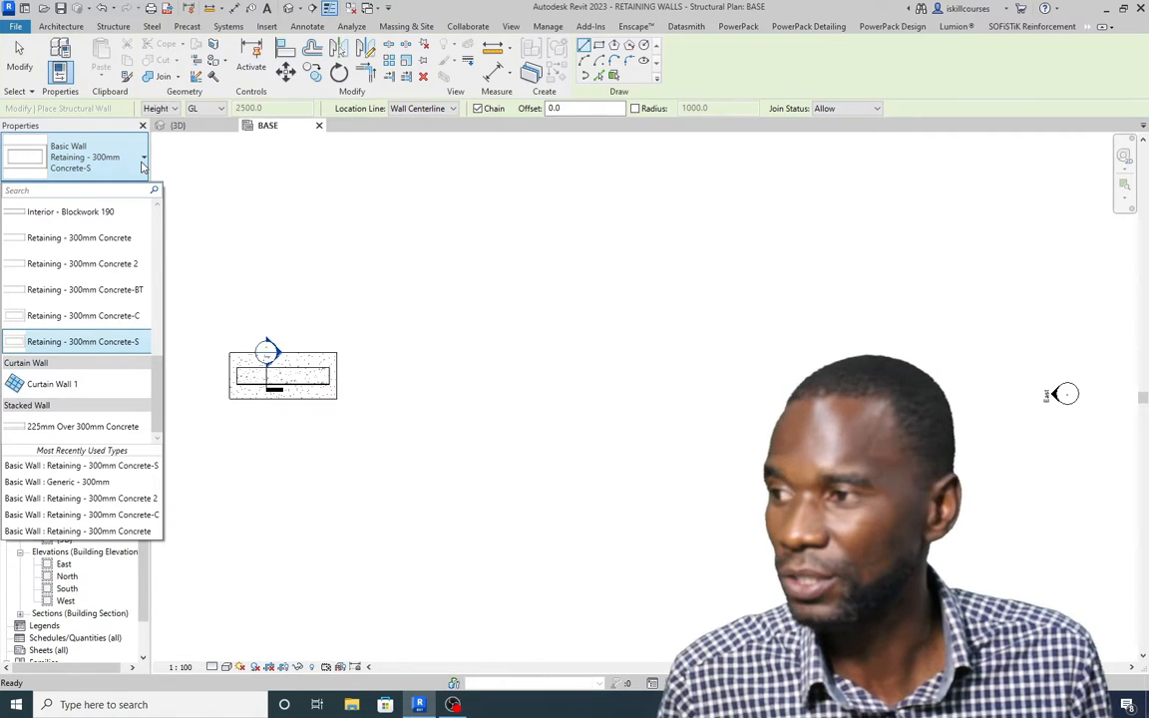
{"action": "left_click", "coordinate": [121, 316]}
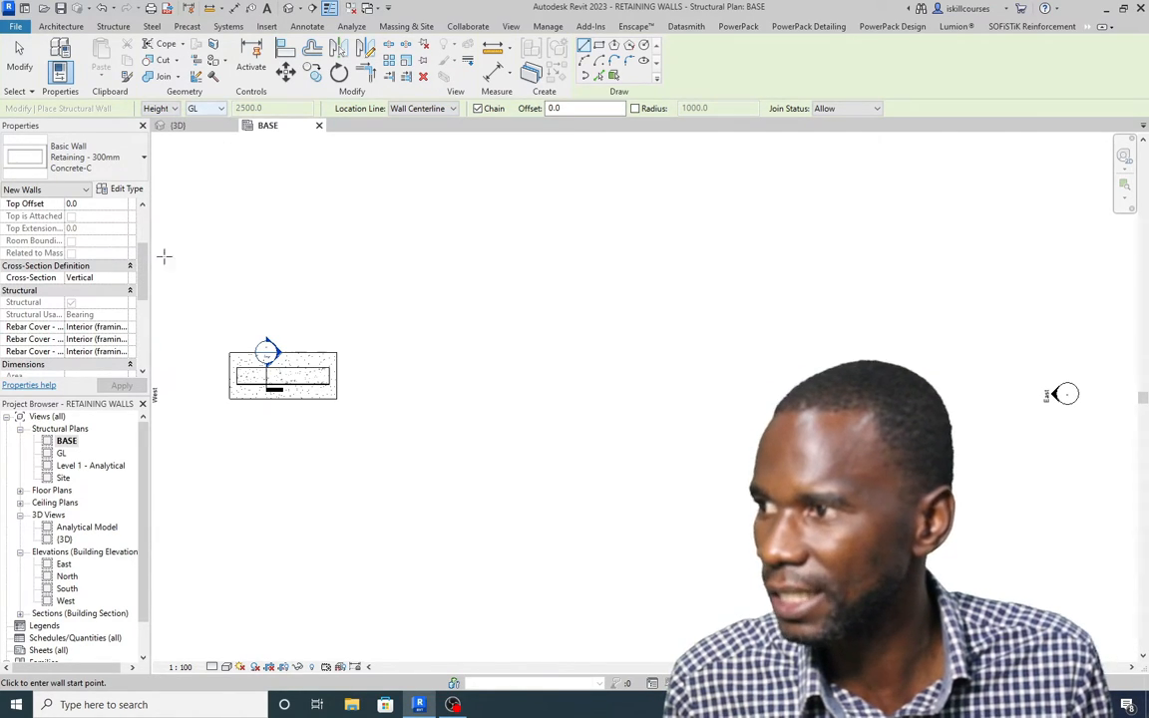
Step: Review the layer assembly of the Retaining - 300mm Concrete-C type and the graphic patterns of its core concrete material
{"action": "left_click", "coordinate": [122, 190]}
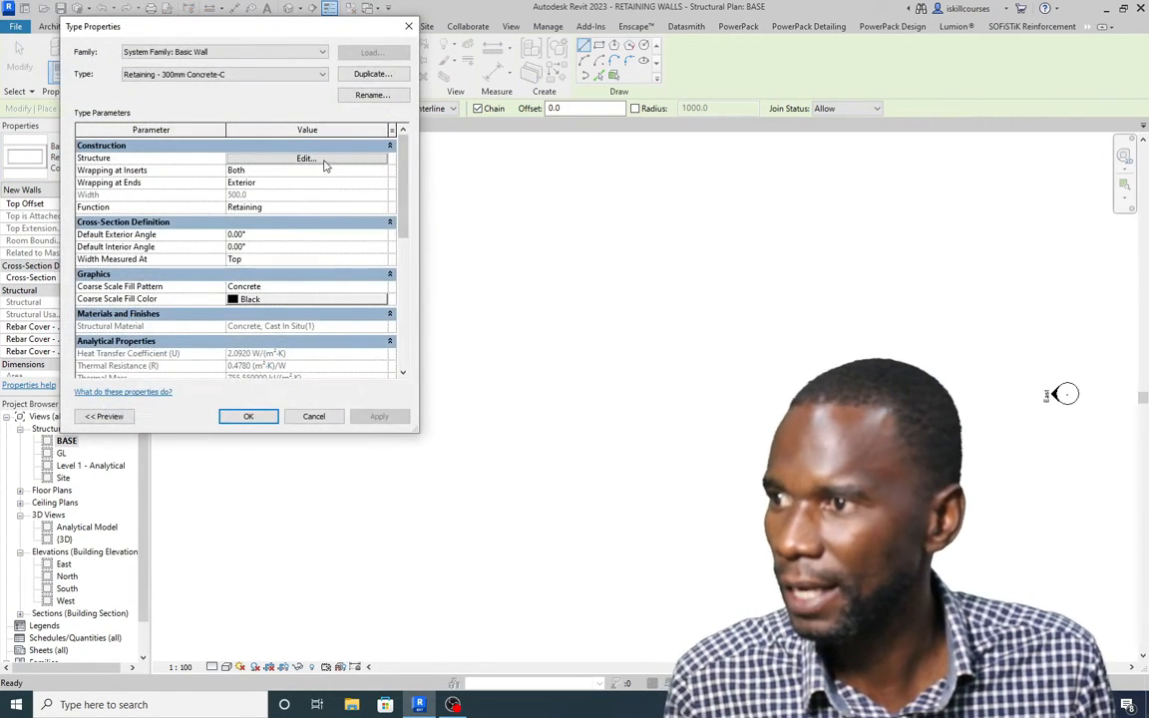
{"action": "left_click", "coordinate": [310, 157]}
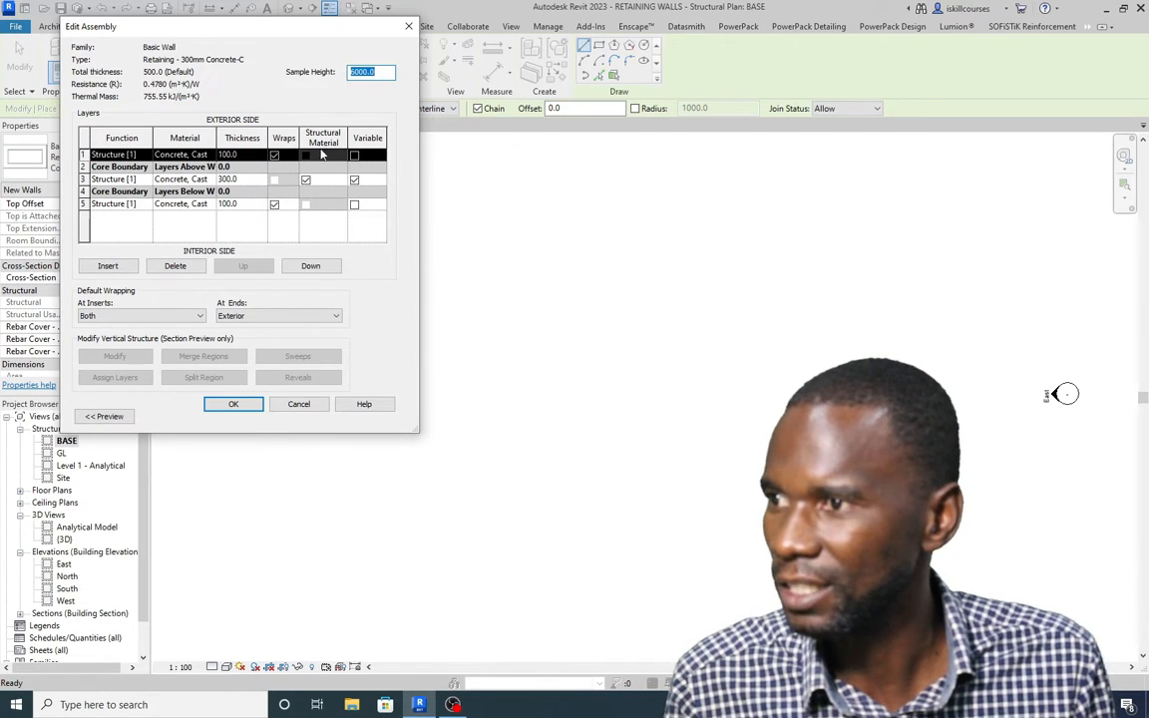
{"action": "left_click", "coordinate": [306, 181]}
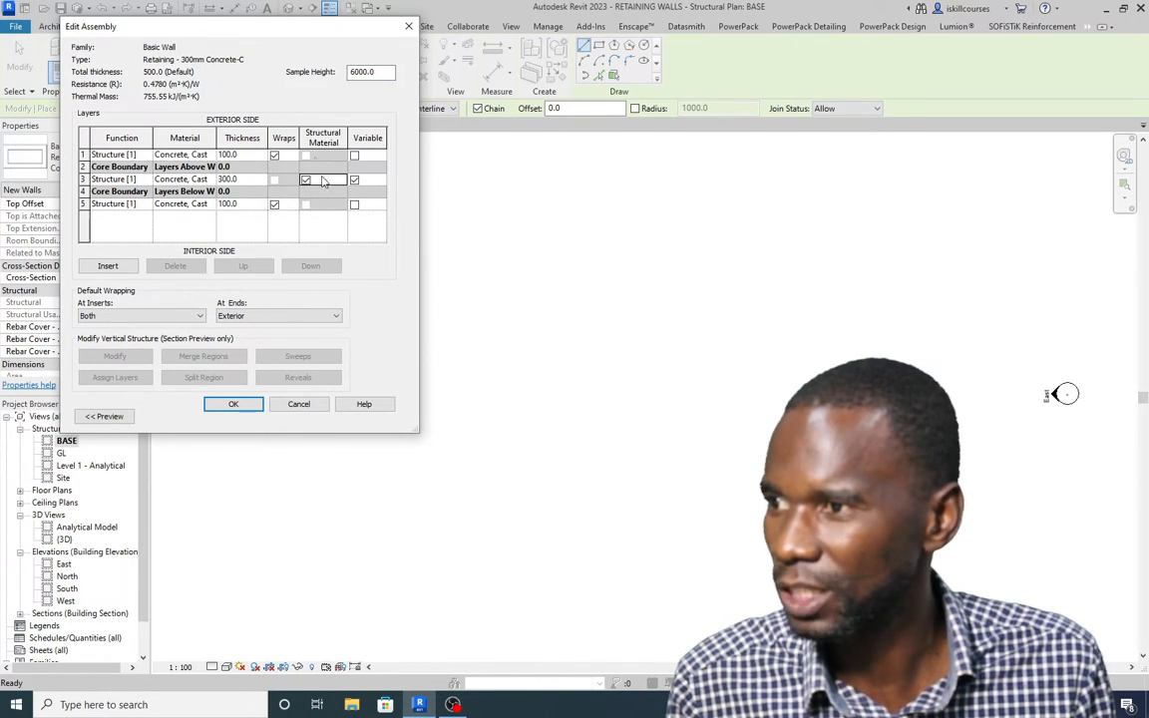
{"action": "left_click", "coordinate": [356, 181]}
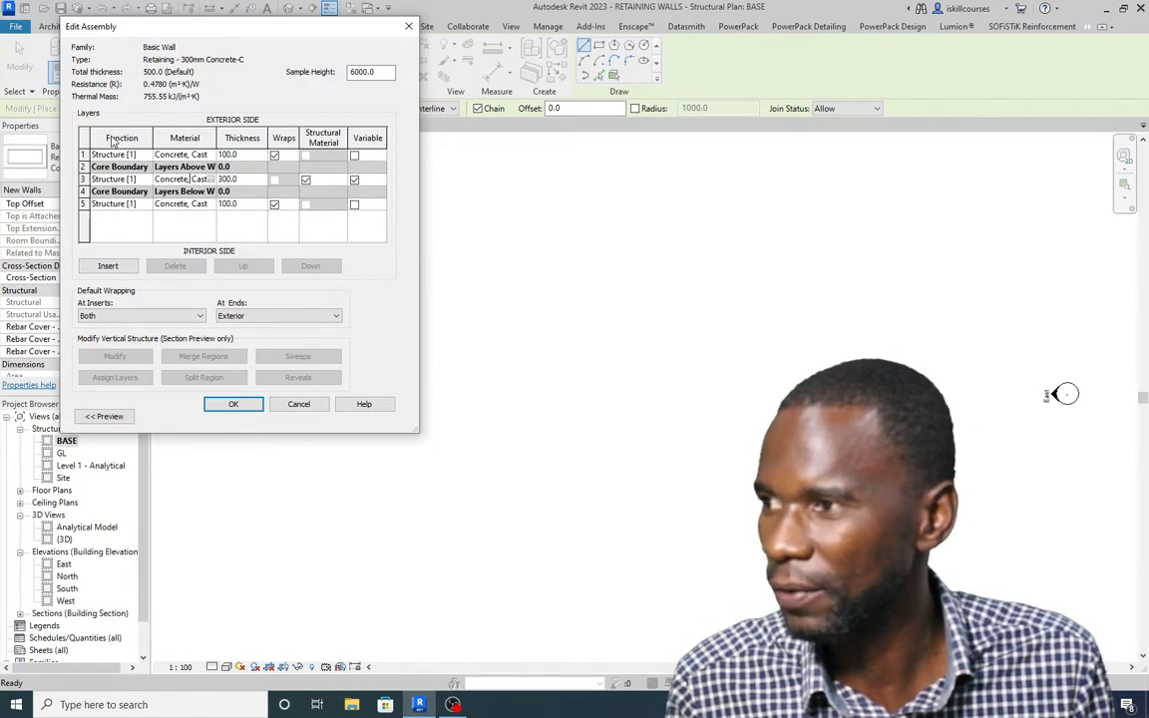
{"action": "left_click", "coordinate": [212, 186]}
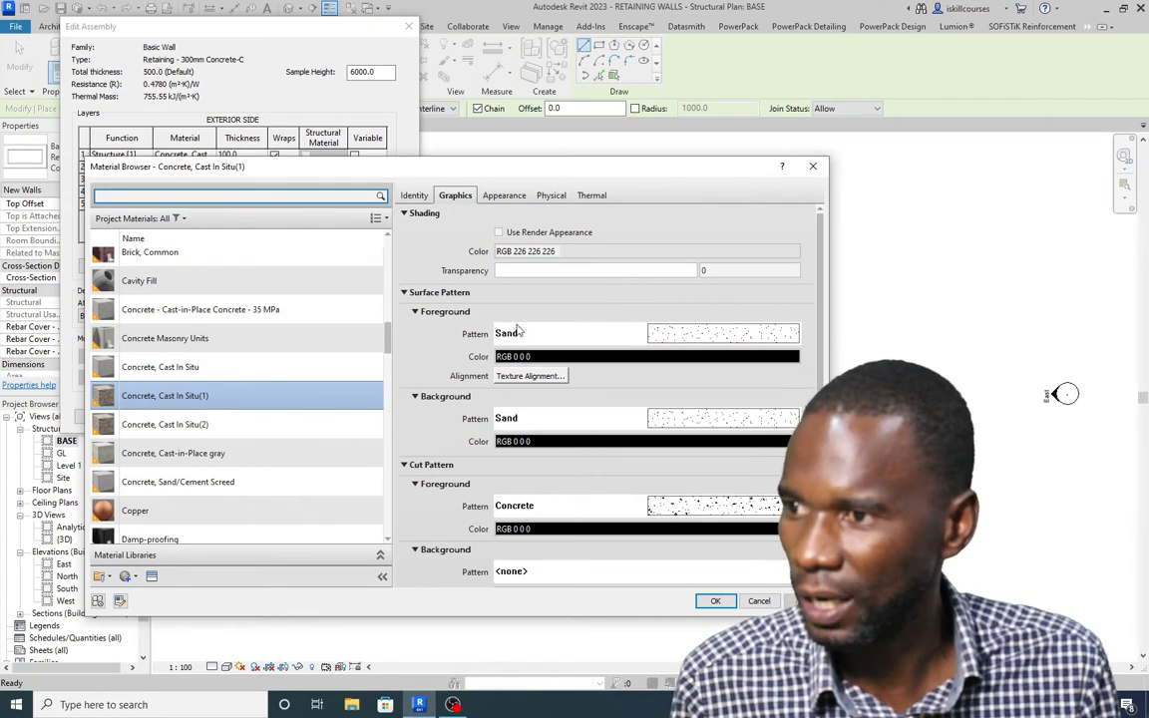
{"action": "left_click", "coordinate": [678, 334]}
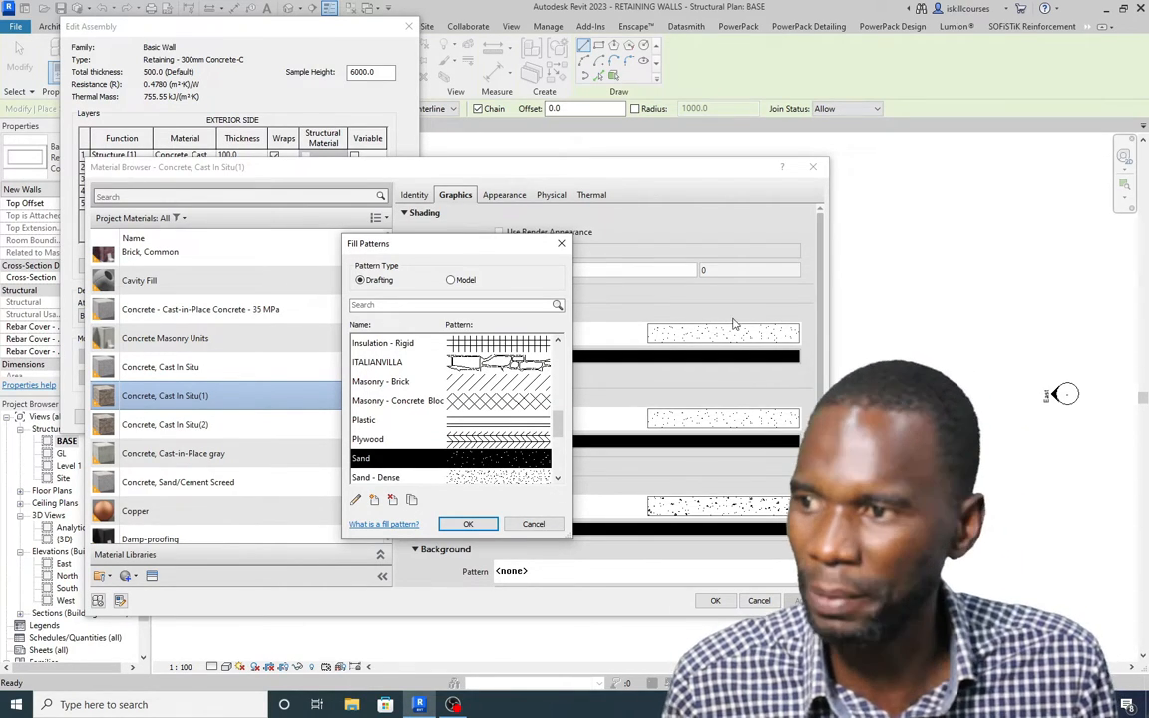
{"action": "left_click", "coordinate": [561, 243]}
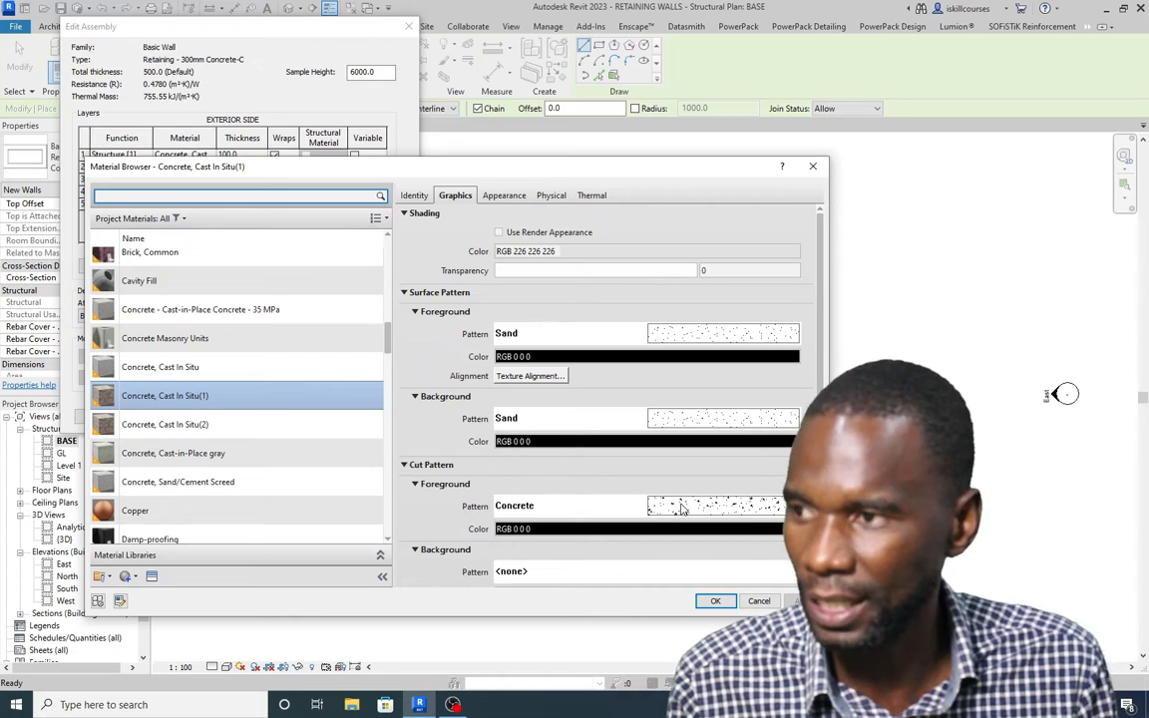
{"action": "left_click", "coordinate": [715, 601]}
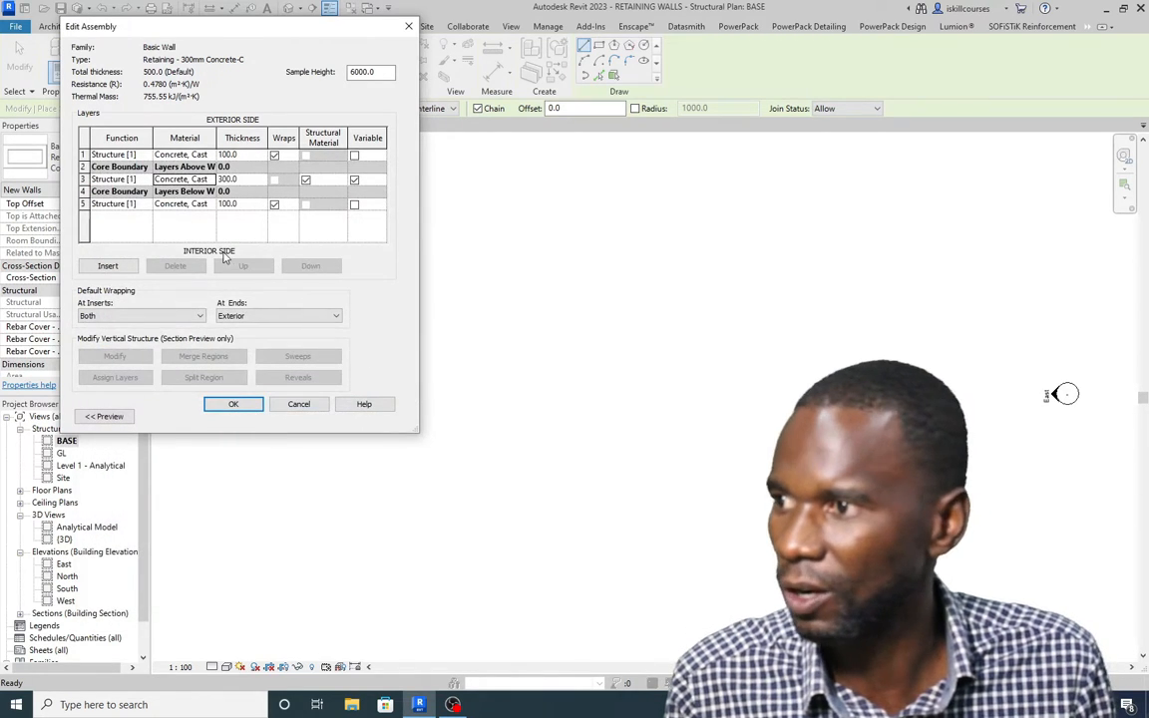
{"action": "left_click", "coordinate": [232, 404]}
{"action": "left_click", "coordinate": [380, 417]}
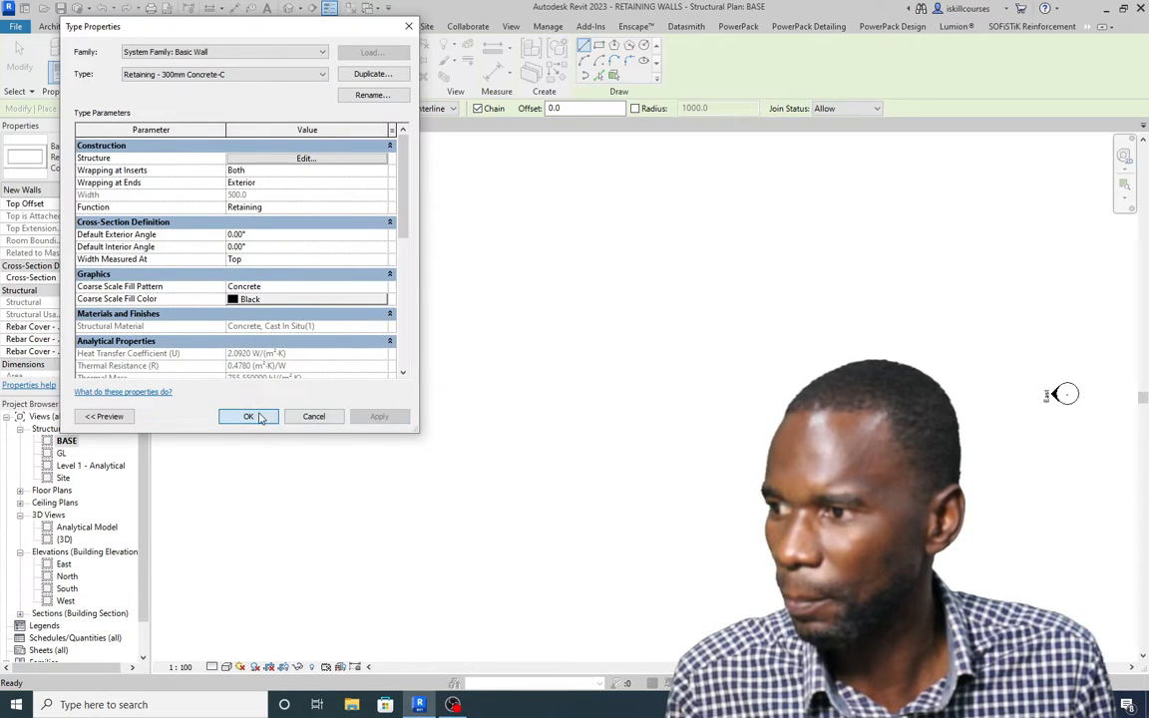
{"action": "left_click", "coordinate": [251, 416]}
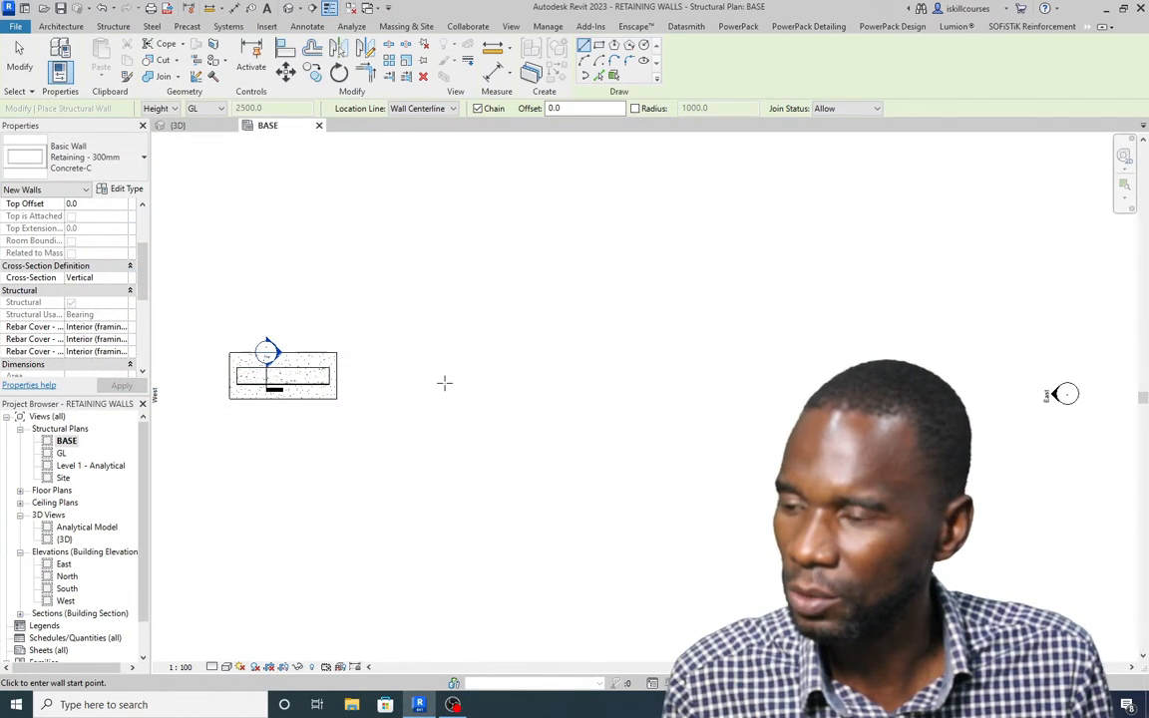
Step: Draw a horizontal Retaining - 300mm Concrete-C wall about 5 m long up to GL, east of and level with the gravity wall
{"action": "left_click", "coordinate": [445, 382]}
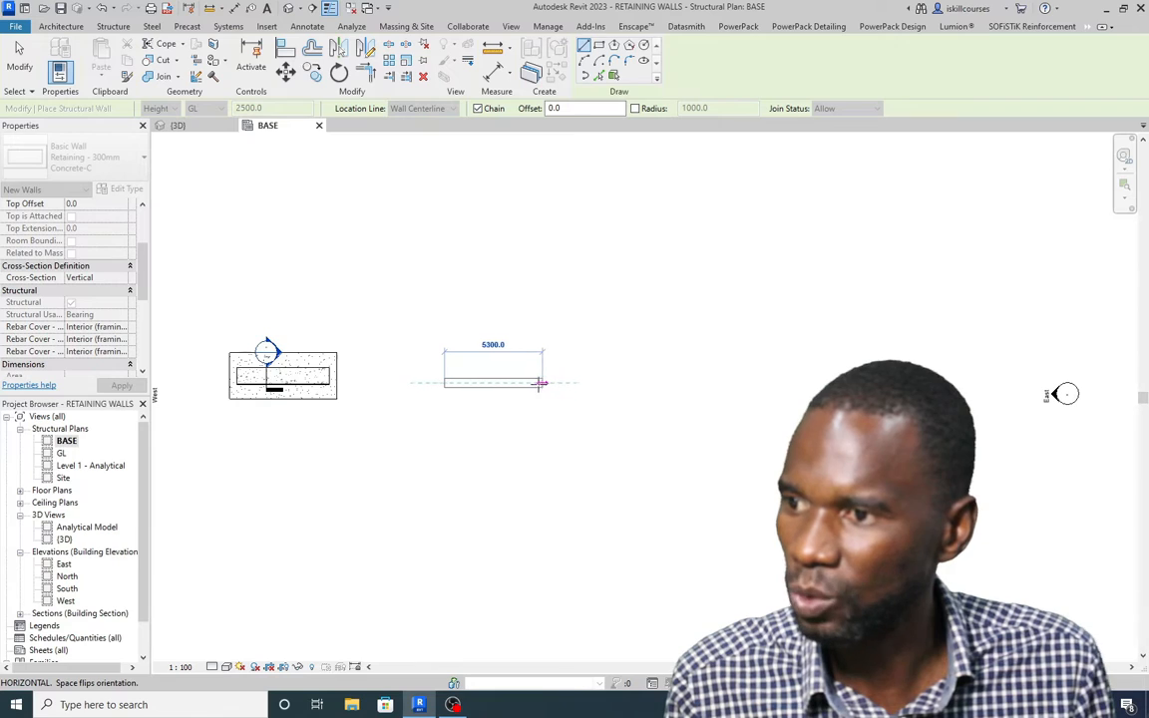
{"action": "left_click", "coordinate": [537, 383]}
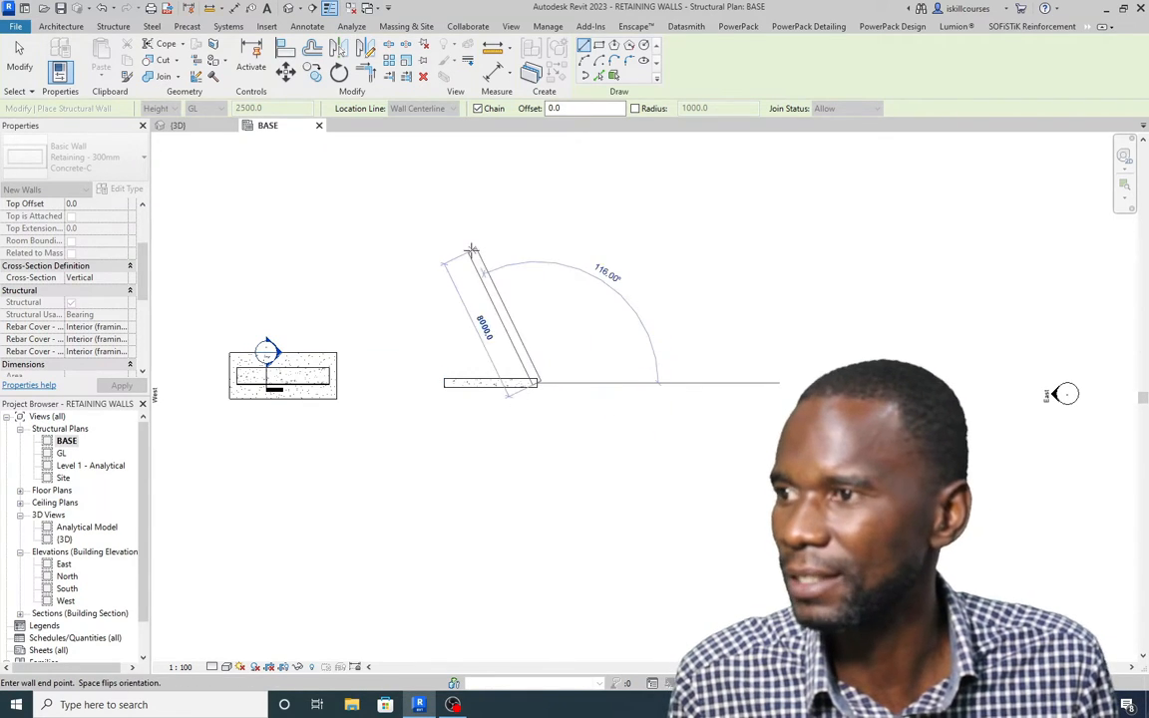
Step: Finish drawing walls and examine the new Retaining - 300mm Concrete-C wall in the 3D view
{"action": "right_click", "coordinate": [474, 249]}
{"action": "left_click", "coordinate": [509, 259]}
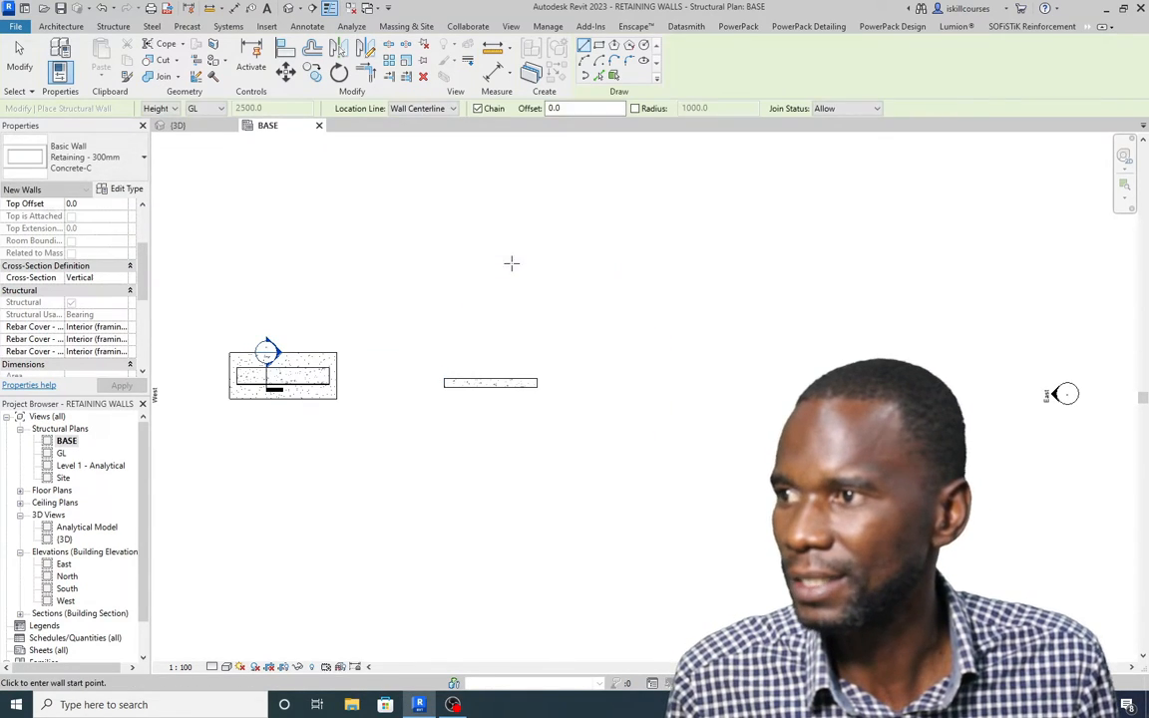
{"action": "left_click", "coordinate": [177, 126]}
{"action": "scroll", "coordinate": [408, 369], "scroll_direction": "down", "scroll_amount": 3}
{"action": "scroll", "coordinate": [602, 288], "scroll_direction": "up", "scroll_amount": 5}
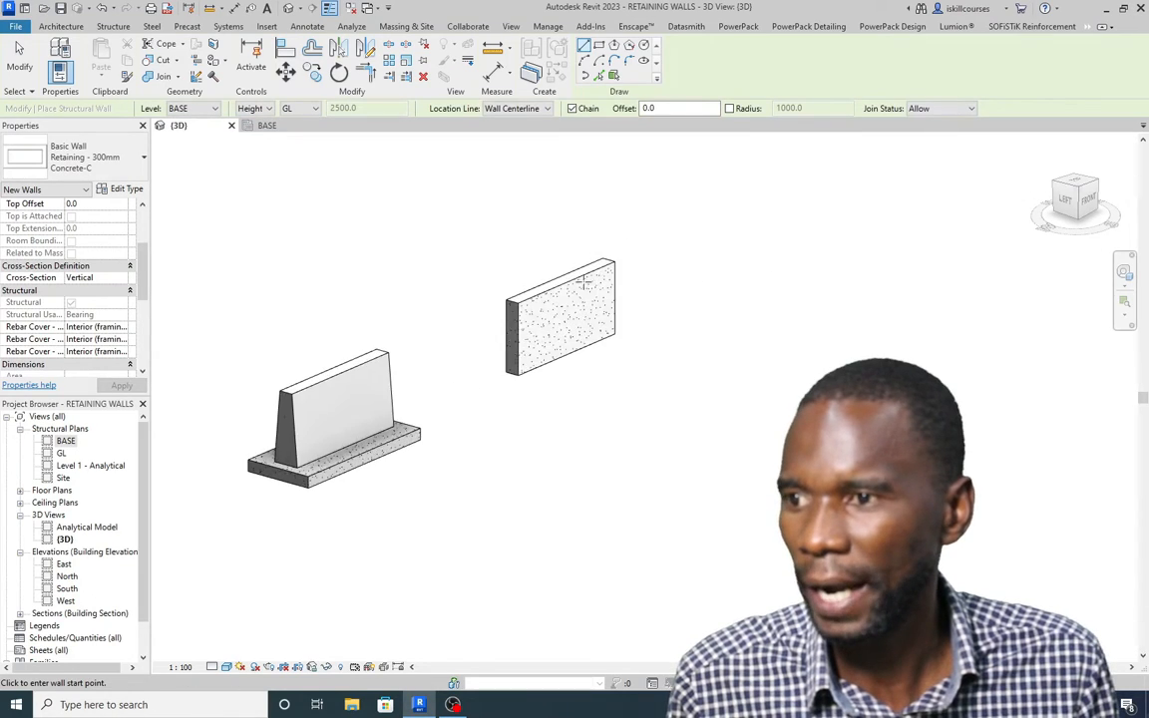
{"action": "right_click", "coordinate": [662, 217]}
{"action": "left_click", "coordinate": [680, 225]}
{"action": "right_click", "coordinate": [665, 208]}
{"action": "left_click", "coordinate": [680, 216]}
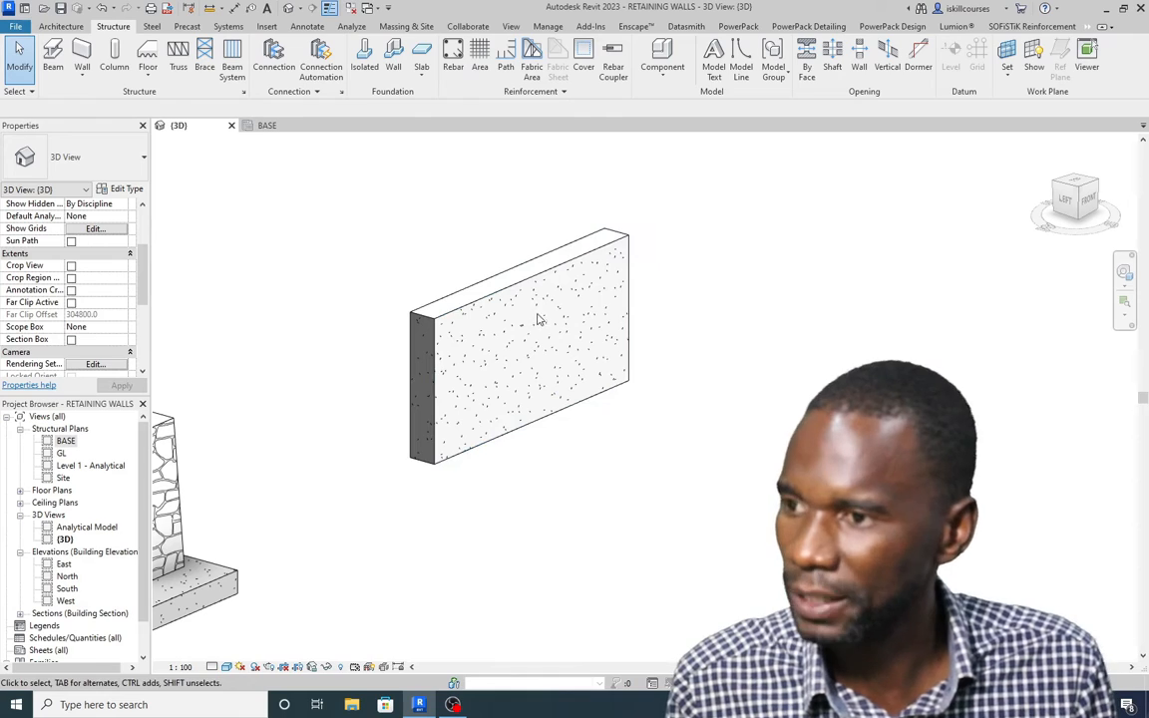
{"action": "middle_click_drag", "start_coordinate": [542, 409], "coordinate": [464, 464], "text": "shift"}
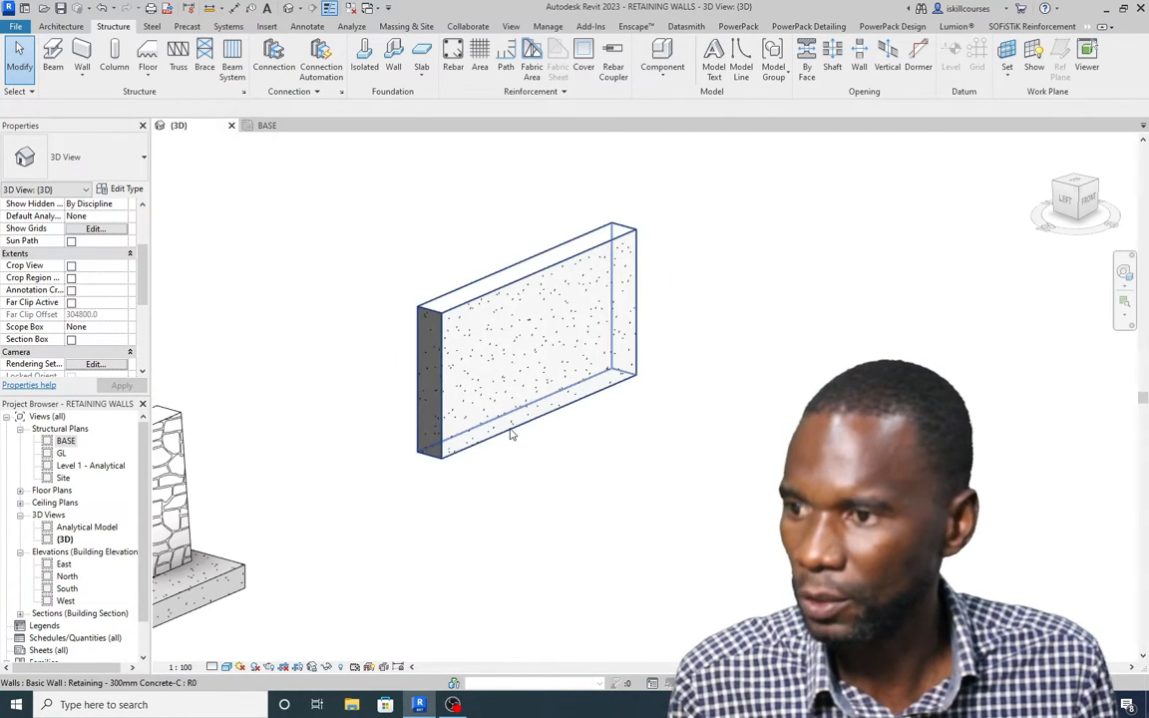
Step: Place a building section across the new concrete wall in the BASE plan, west of its middle and looking east
{"action": "left_click", "coordinate": [271, 126]}
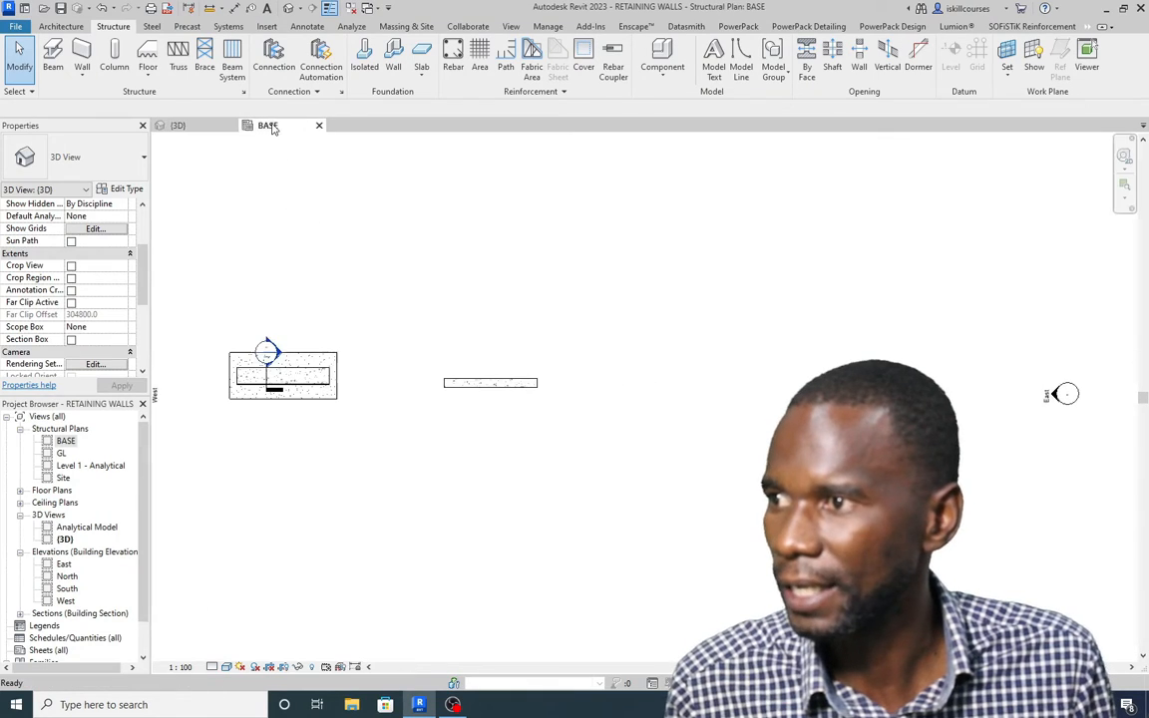
{"action": "scroll", "coordinate": [497, 397], "scroll_direction": "up", "scroll_amount": 3}
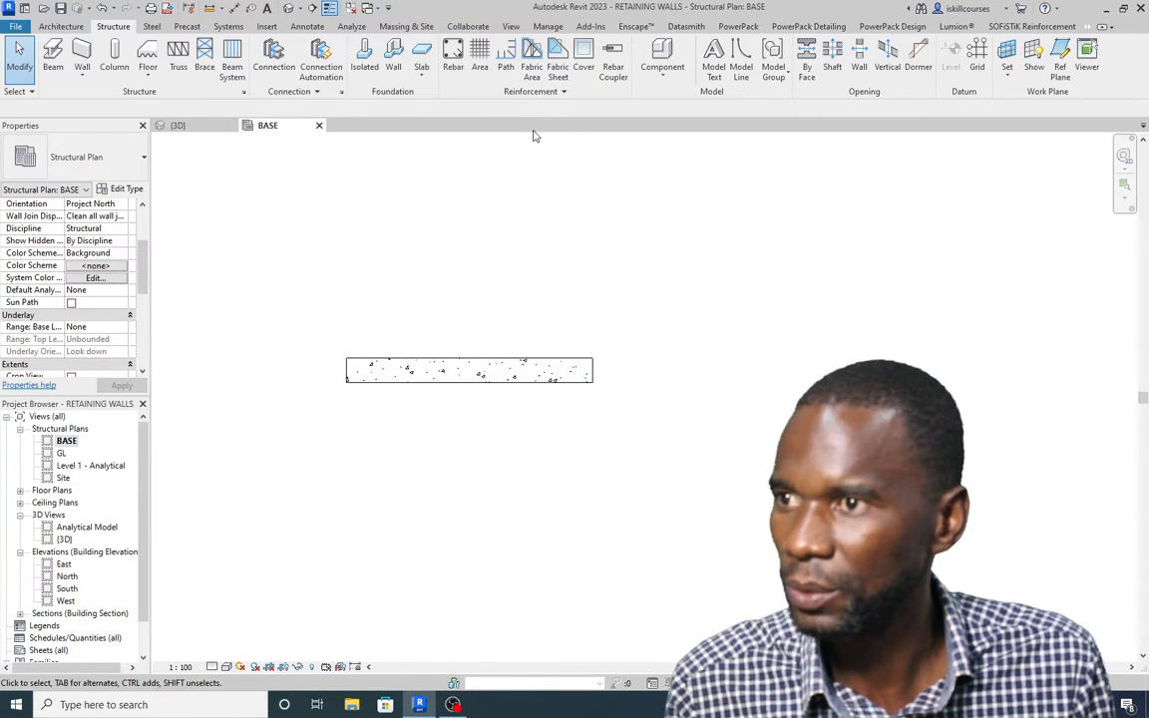
{"action": "left_click", "coordinate": [510, 28]}
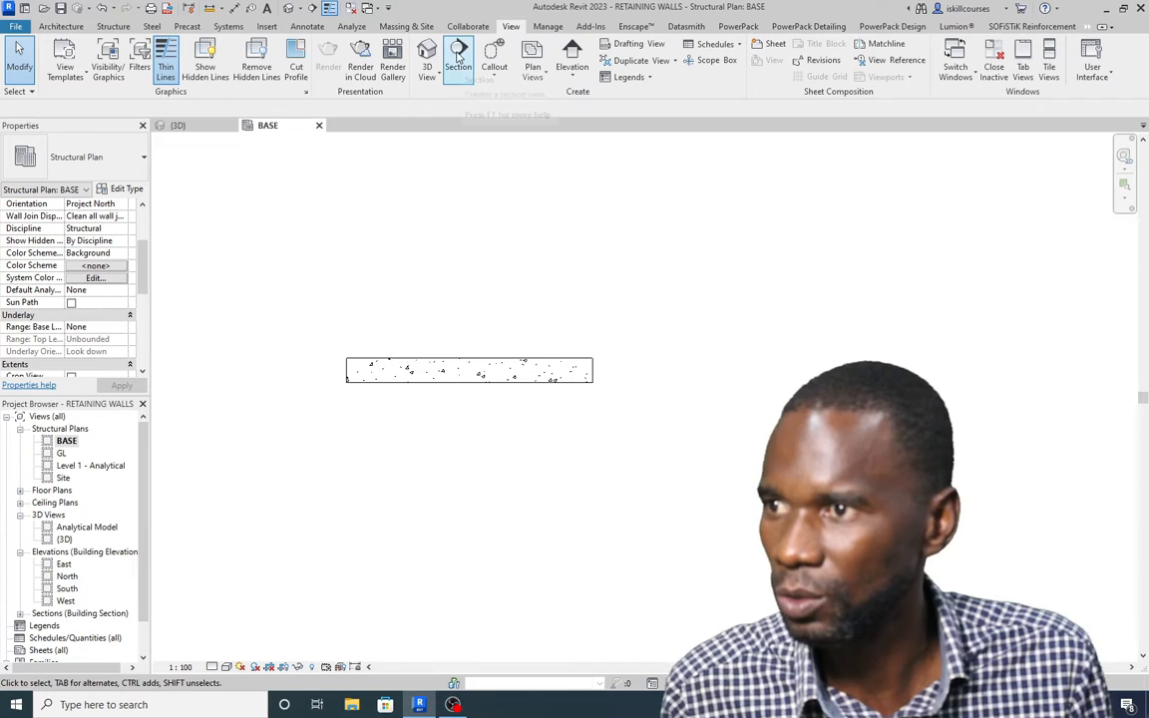
{"action": "left_click", "coordinate": [458, 58]}
{"action": "left_click", "coordinate": [424, 324]}
{"action": "left_click", "coordinate": [424, 443]}
{"action": "left_click", "coordinate": [554, 264]}
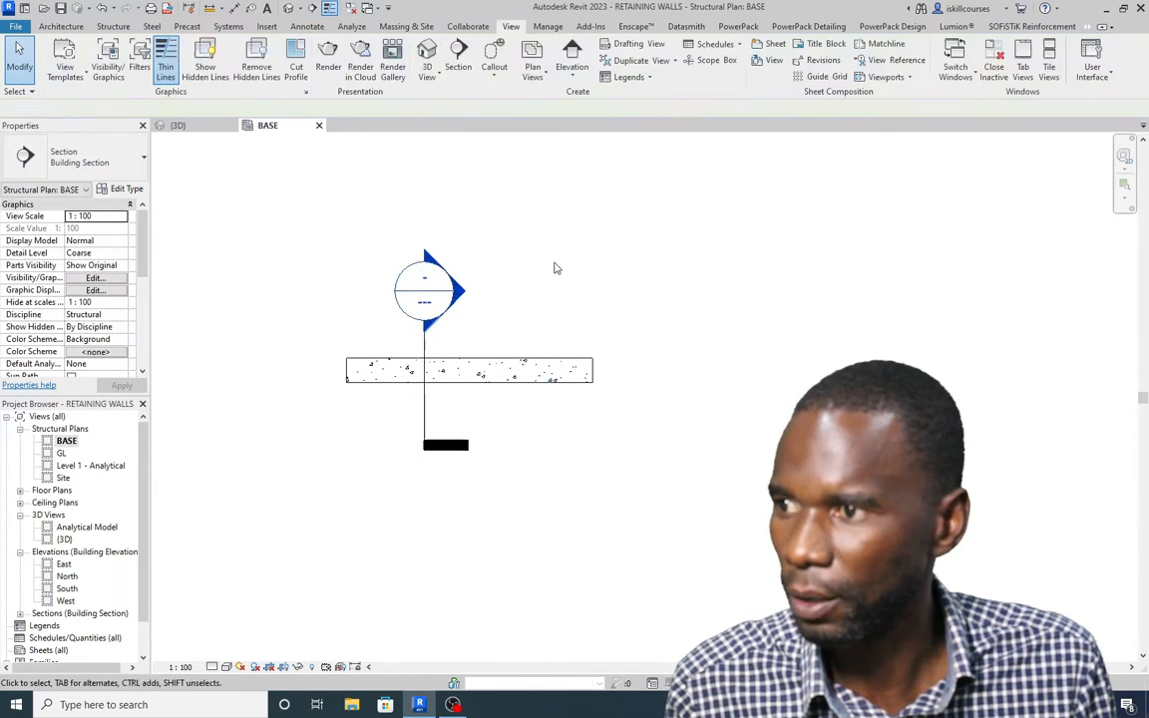
Step: Open the new section's view and examine the concrete wall's profile between BASE and GL
{"action": "double_click", "coordinate": [463, 292]}
{"action": "scroll", "coordinate": [380, 334], "scroll_direction": "down", "scroll_amount": 8}
{"action": "scroll", "coordinate": [444, 364], "scroll_direction": "up", "scroll_amount": 3}
{"action": "scroll", "coordinate": [445, 369], "scroll_direction": "up", "scroll_amount": 5}
{"action": "scroll", "coordinate": [442, 376], "scroll_direction": "down", "scroll_amount": 2}
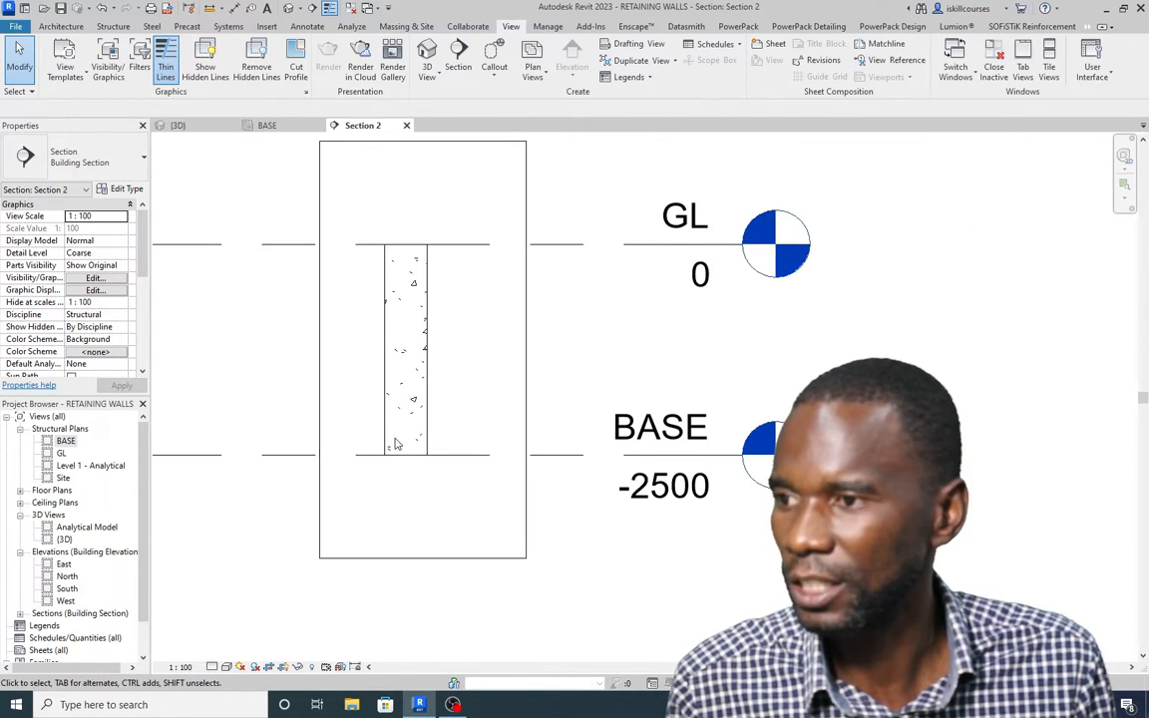
Step: Check the Cross-Section Definition of the concrete wall's type, keeping Width Measured At set to Top
{"action": "left_click", "coordinate": [427, 343]}
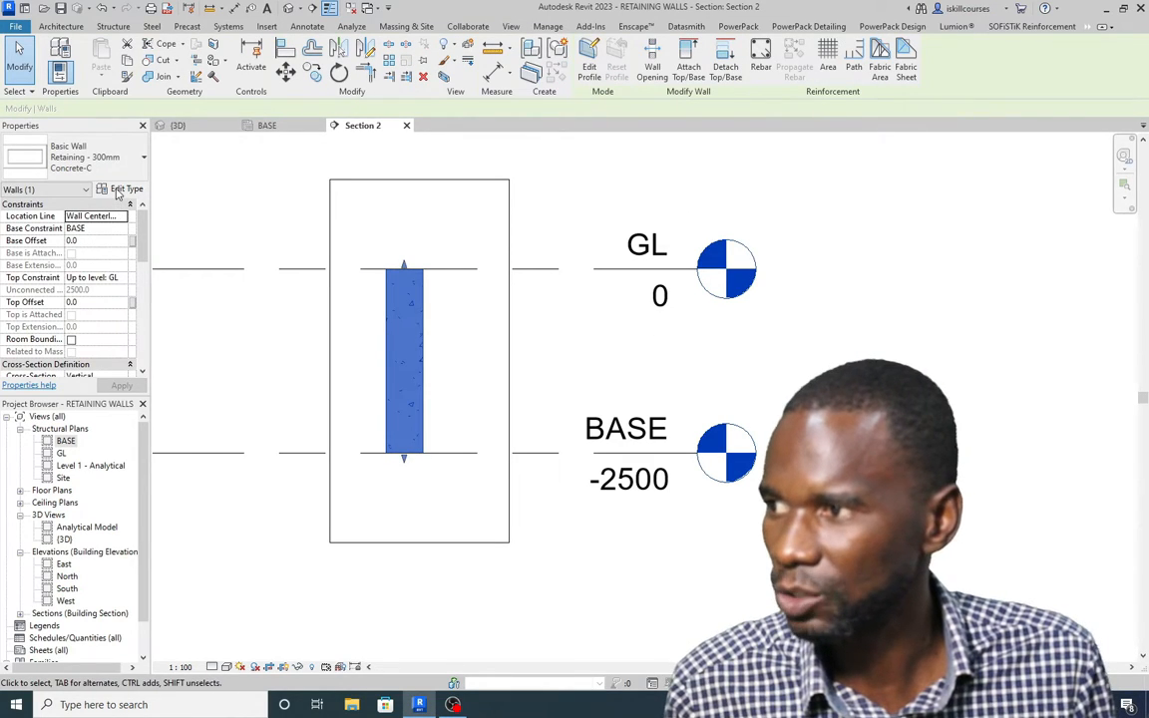
{"action": "left_click", "coordinate": [120, 189]}
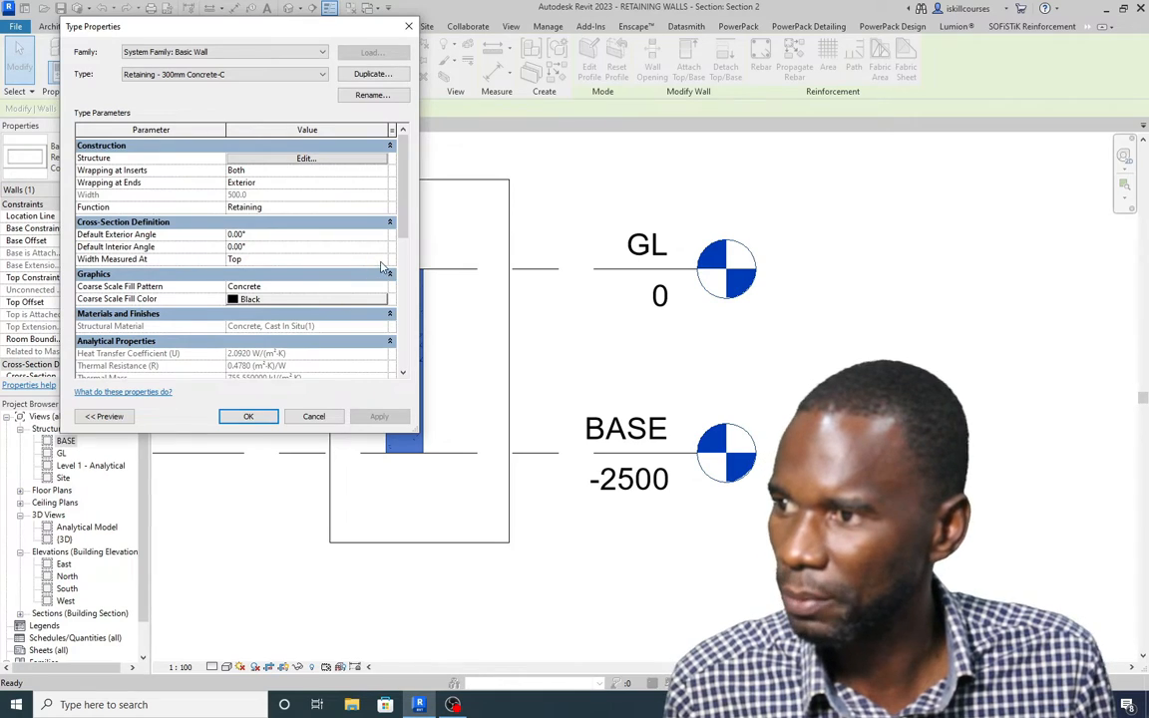
{"action": "left_click", "coordinate": [344, 260]}
{"action": "left_click", "coordinate": [236, 274]}
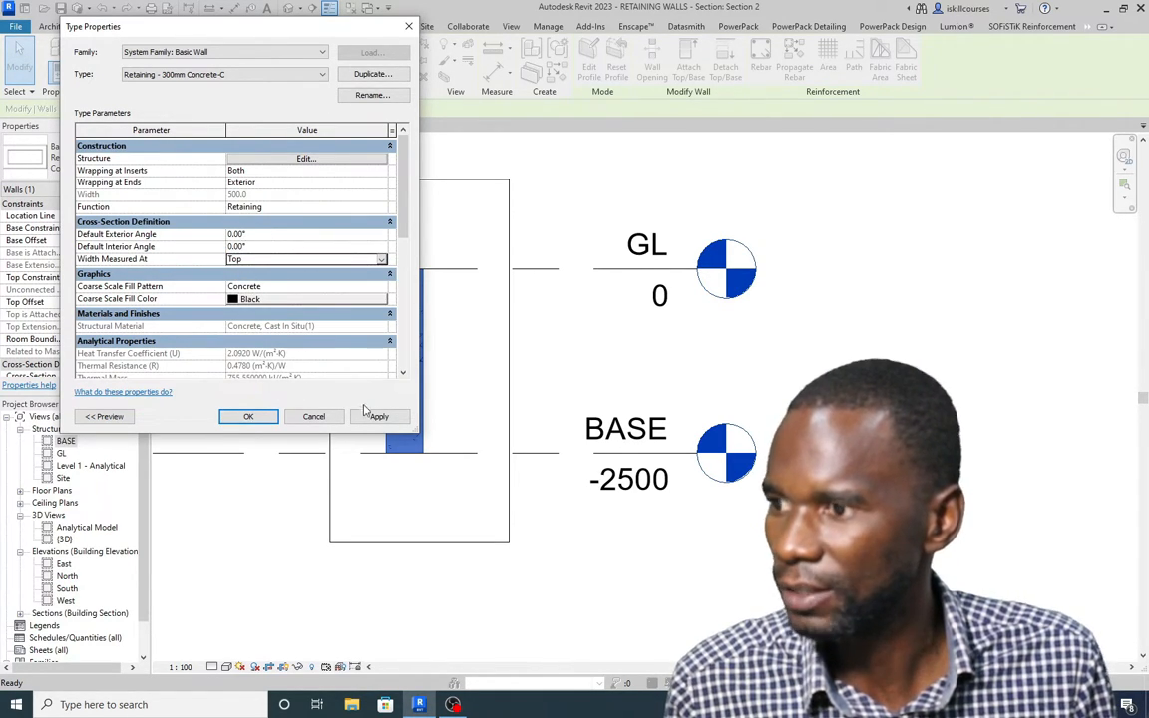
{"action": "left_click", "coordinate": [249, 416]}
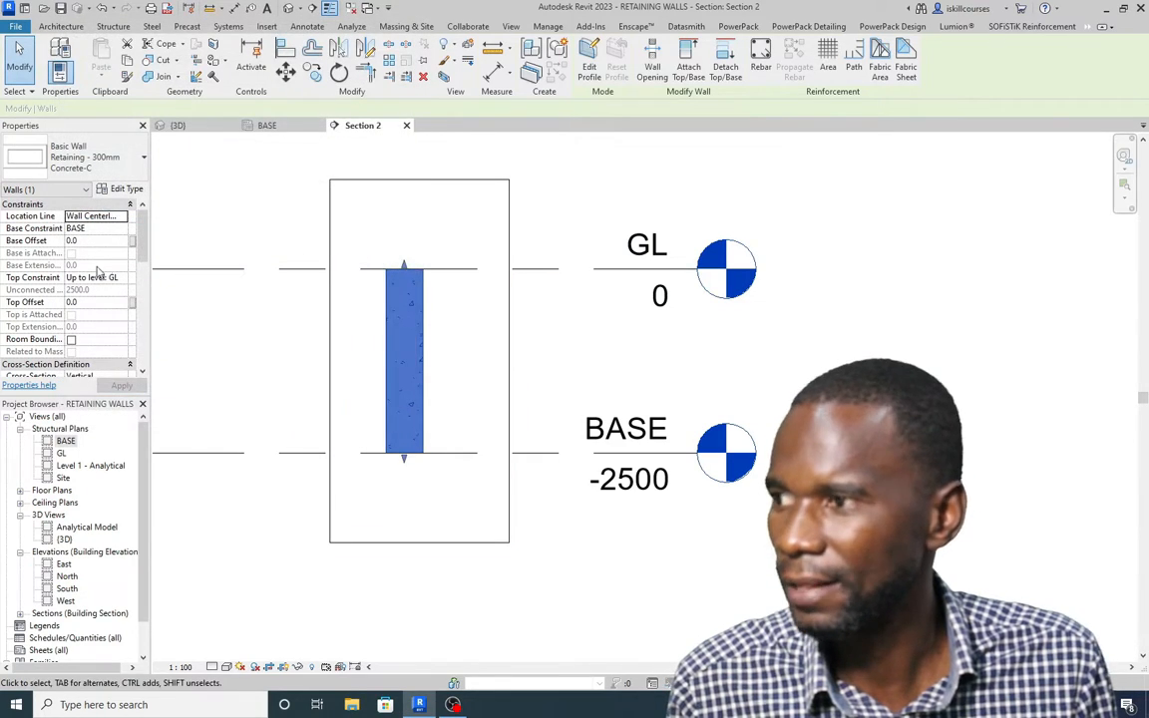
Step: Make the concrete wall's cross-section Tapered, enable angle overrides and set its interior angle to 8°
{"action": "scroll", "coordinate": [77, 282], "scroll_direction": "down", "scroll_amount": 1}
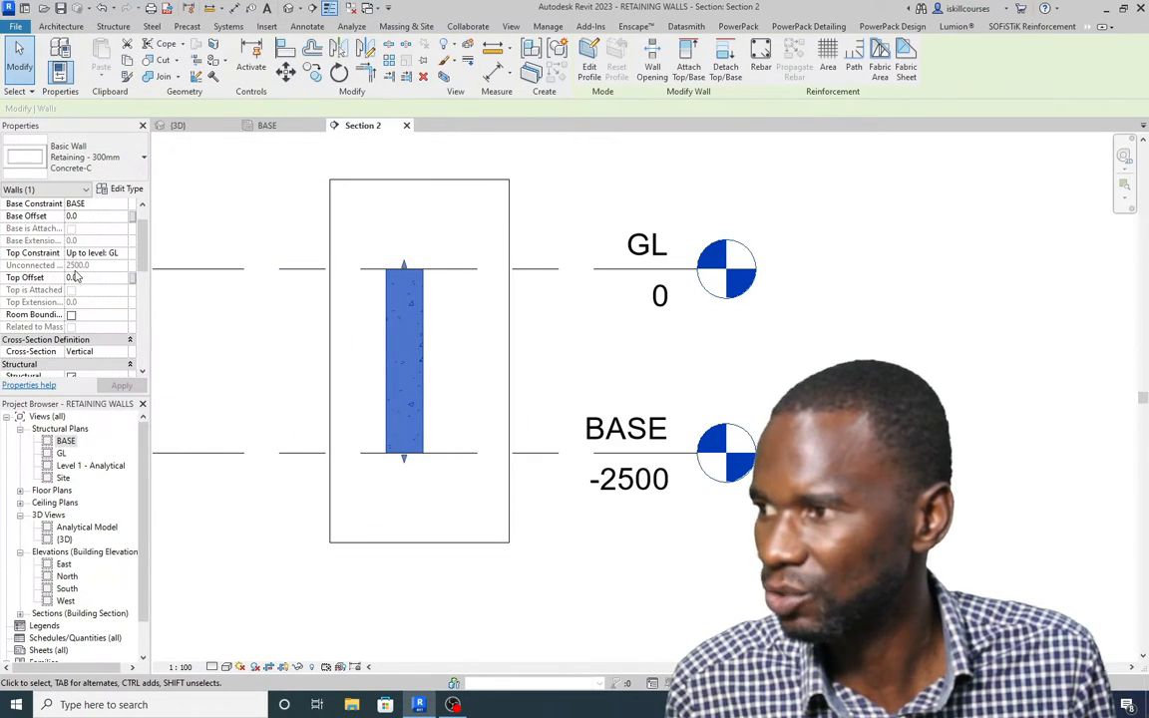
{"action": "scroll", "coordinate": [103, 290], "scroll_direction": "down", "scroll_amount": 3}
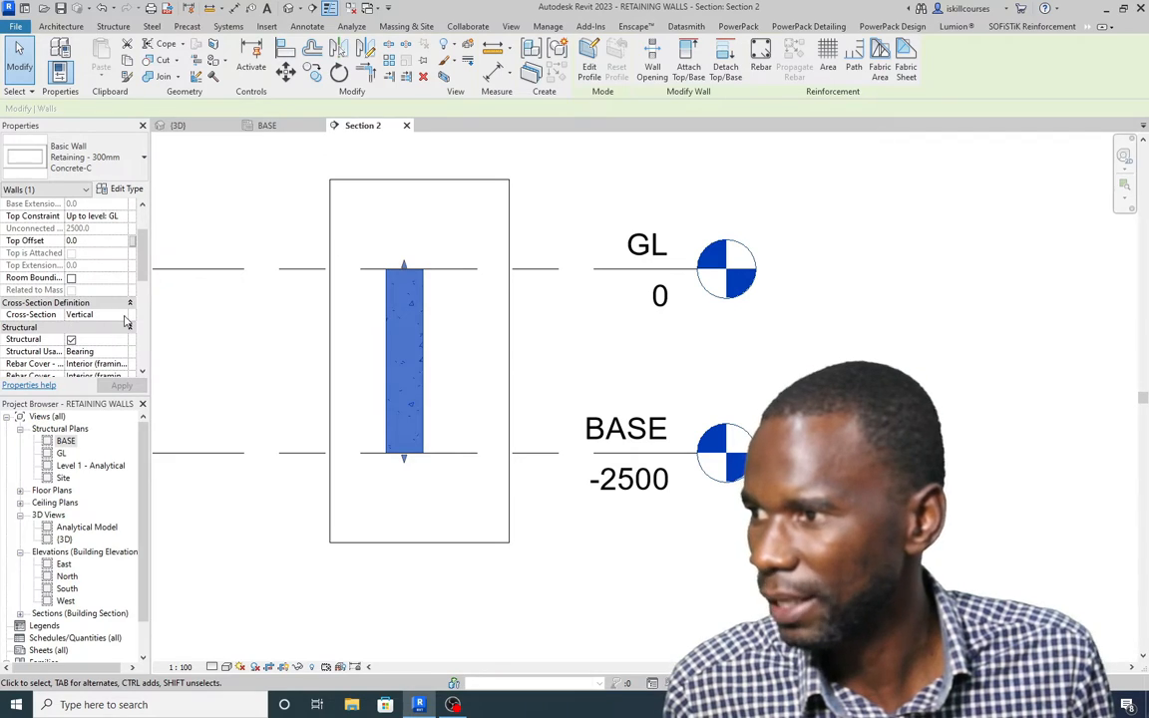
{"action": "left_click", "coordinate": [124, 315]}
{"action": "left_click", "coordinate": [82, 347]}
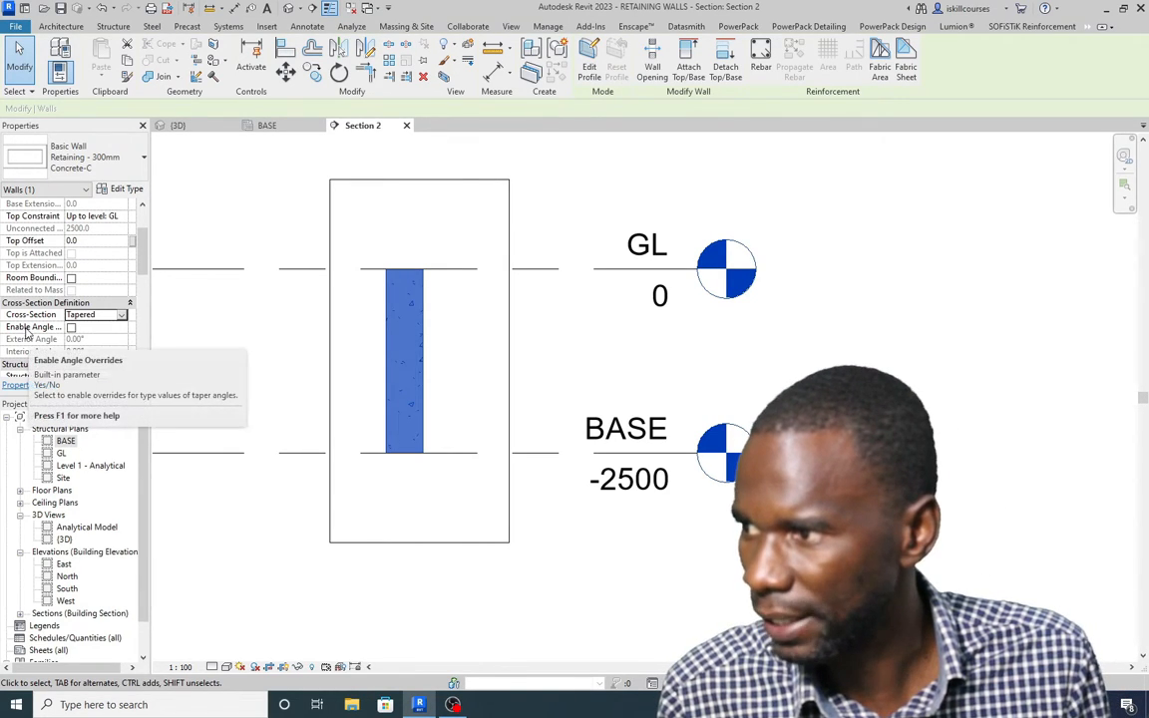
{"action": "left_click", "coordinate": [71, 327]}
{"action": "scroll", "coordinate": [127, 328], "scroll_direction": "down", "scroll_amount": 1}
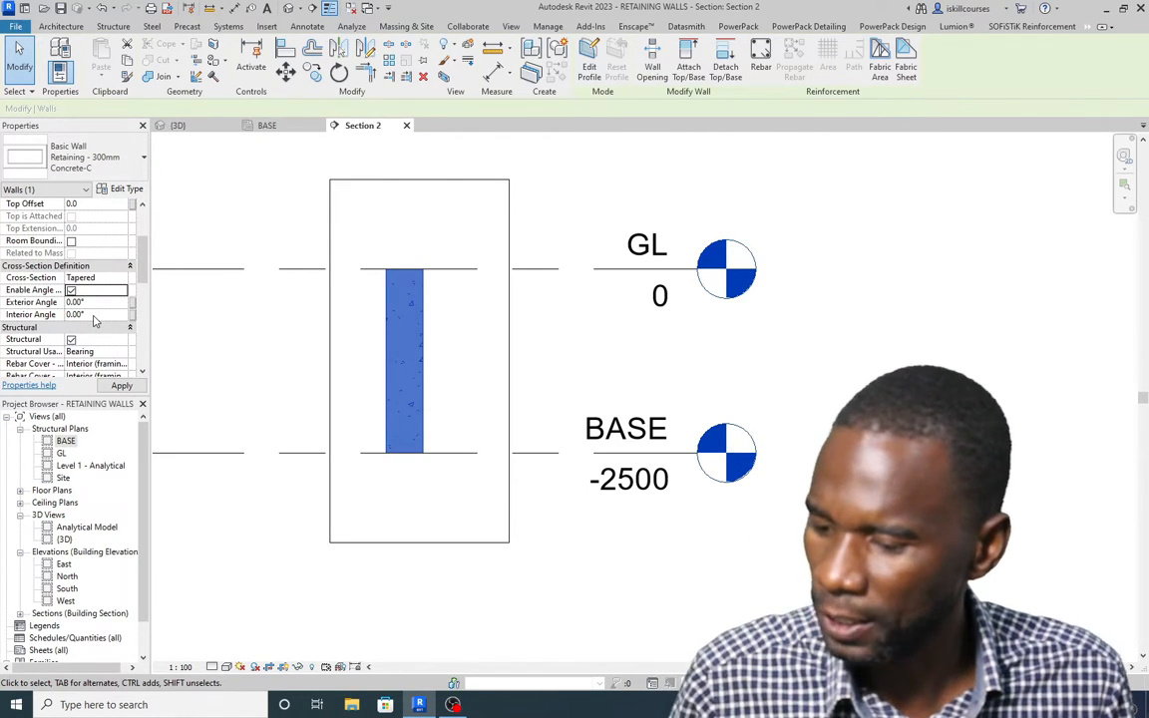
{"action": "left_click", "coordinate": [99, 315]}
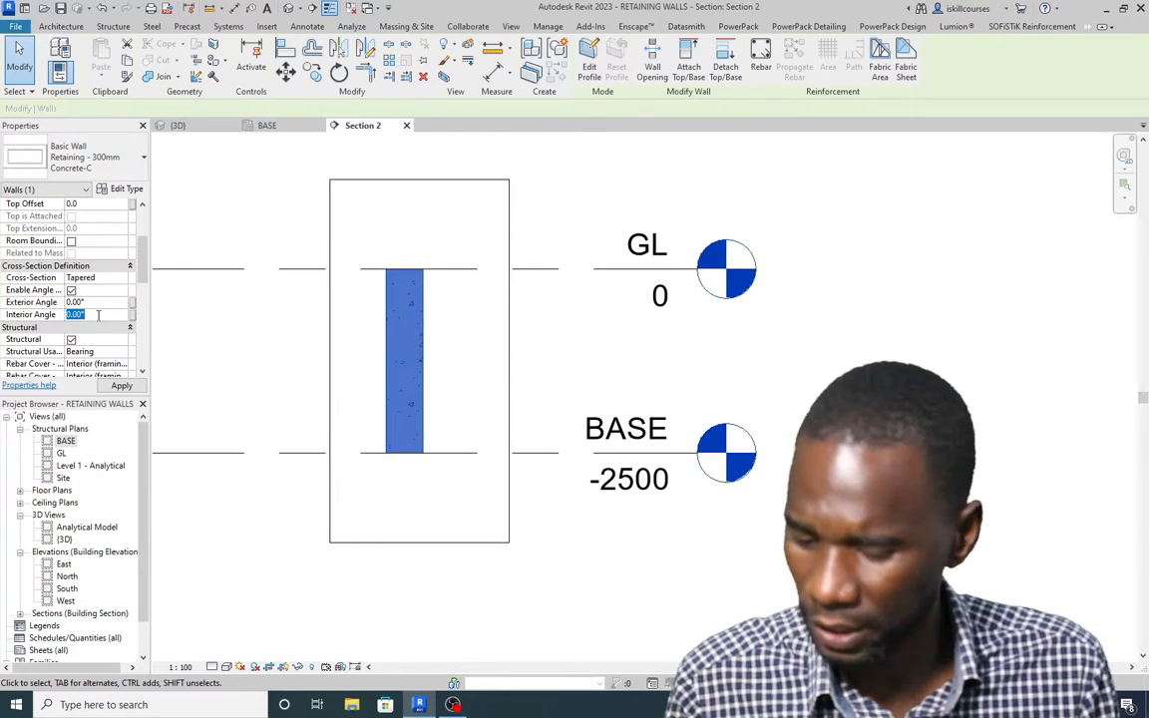
{"action": "type", "text": "8"}
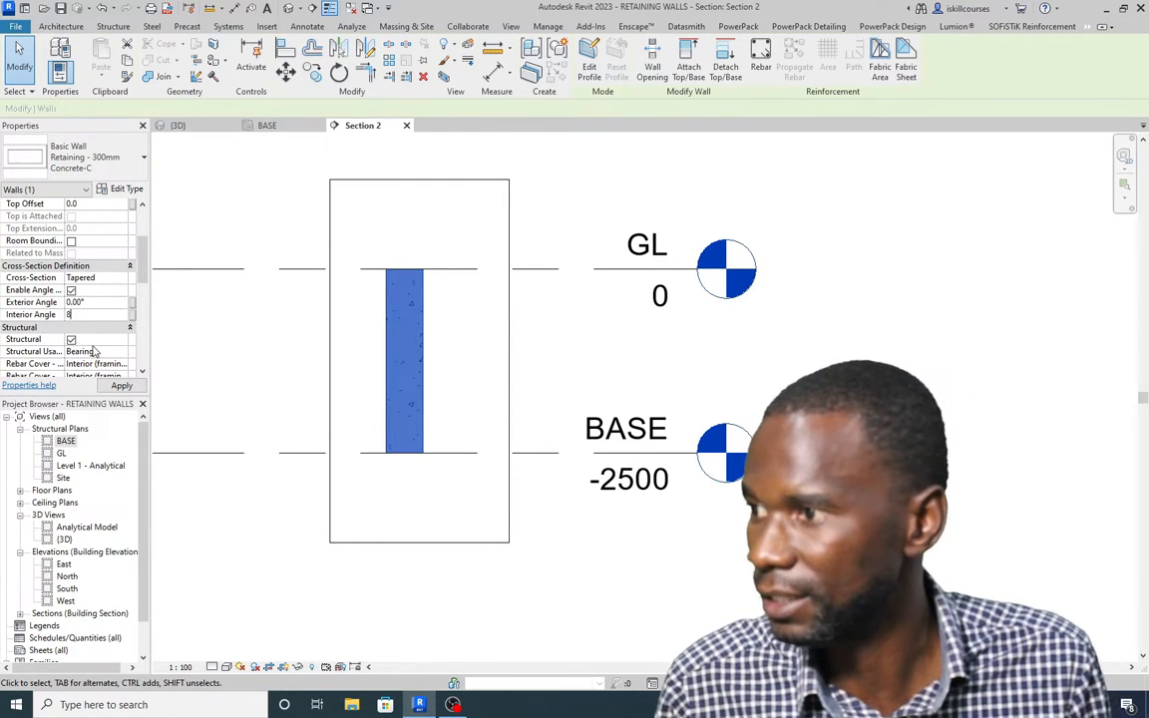
{"action": "mouse_move", "coordinate": [716, 393]}
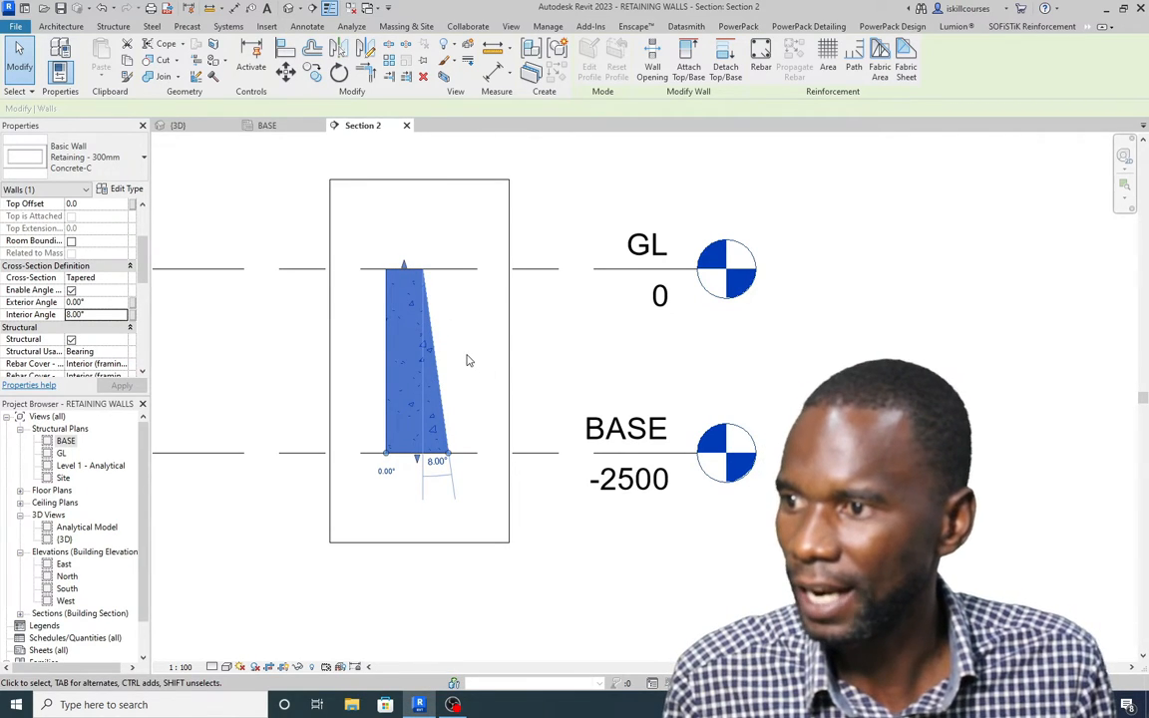
{"action": "left_click", "coordinate": [464, 355]}
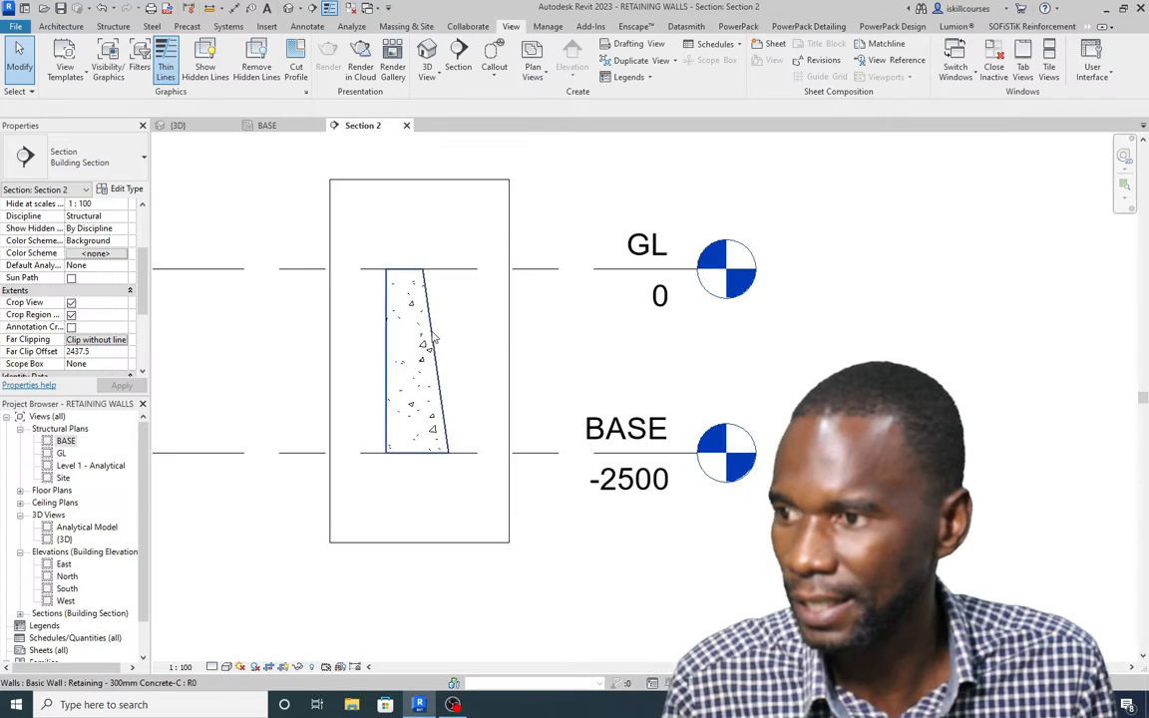
Step: Close the BASE plan and examine the tapered concrete wall in section and from several angles in 3D
{"action": "scroll", "coordinate": [431, 335], "scroll_direction": "up", "scroll_amount": 2}
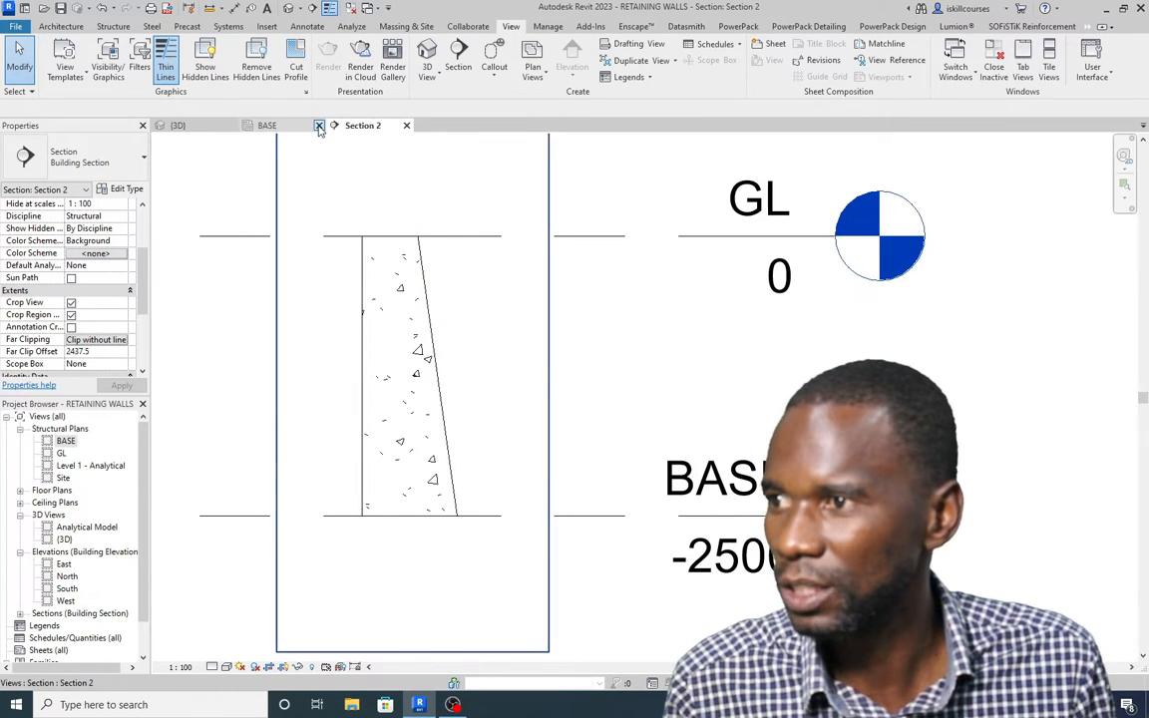
{"action": "left_click", "coordinate": [318, 125]}
{"action": "left_click", "coordinate": [178, 126]}
{"action": "scroll", "coordinate": [340, 329], "scroll_direction": "up", "scroll_amount": 4}
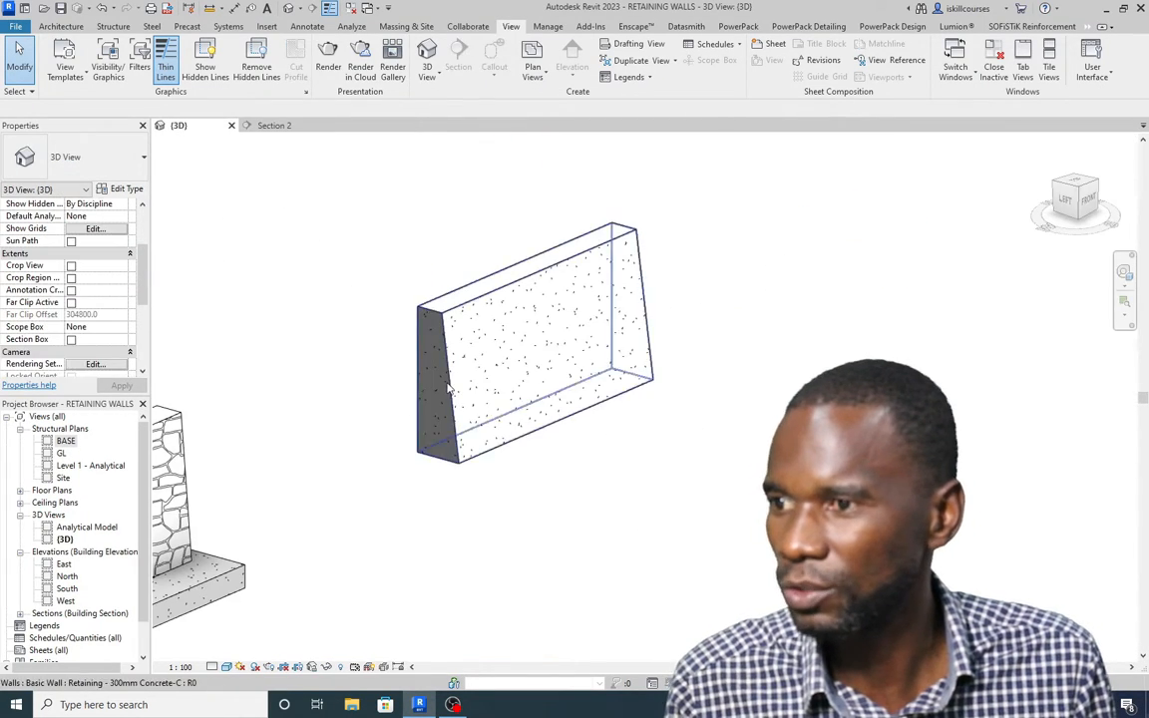
{"action": "scroll", "coordinate": [386, 377], "scroll_direction": "up", "scroll_amount": 2}
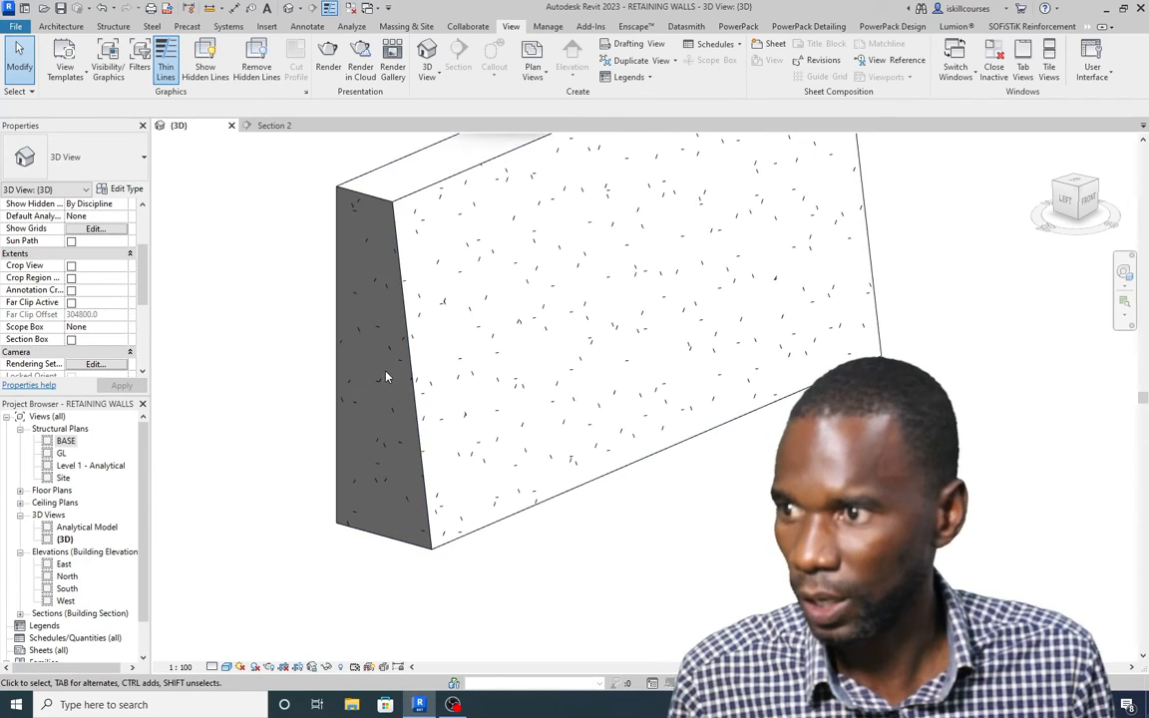
{"action": "left_click", "coordinate": [1125, 273]}
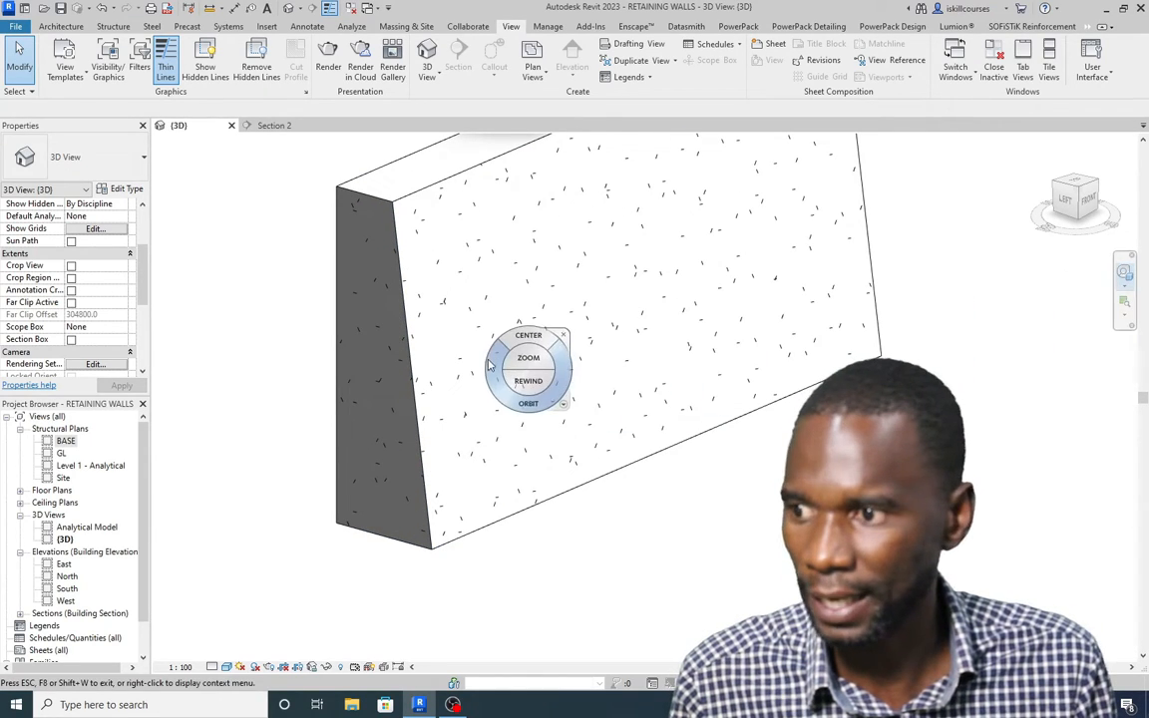
{"action": "scroll", "coordinate": [490, 363], "scroll_direction": "down", "scroll_amount": 1}
{"action": "left_click", "coordinate": [553, 292]}
{"action": "scroll", "coordinate": [499, 367], "scroll_direction": "down", "scroll_amount": 4}
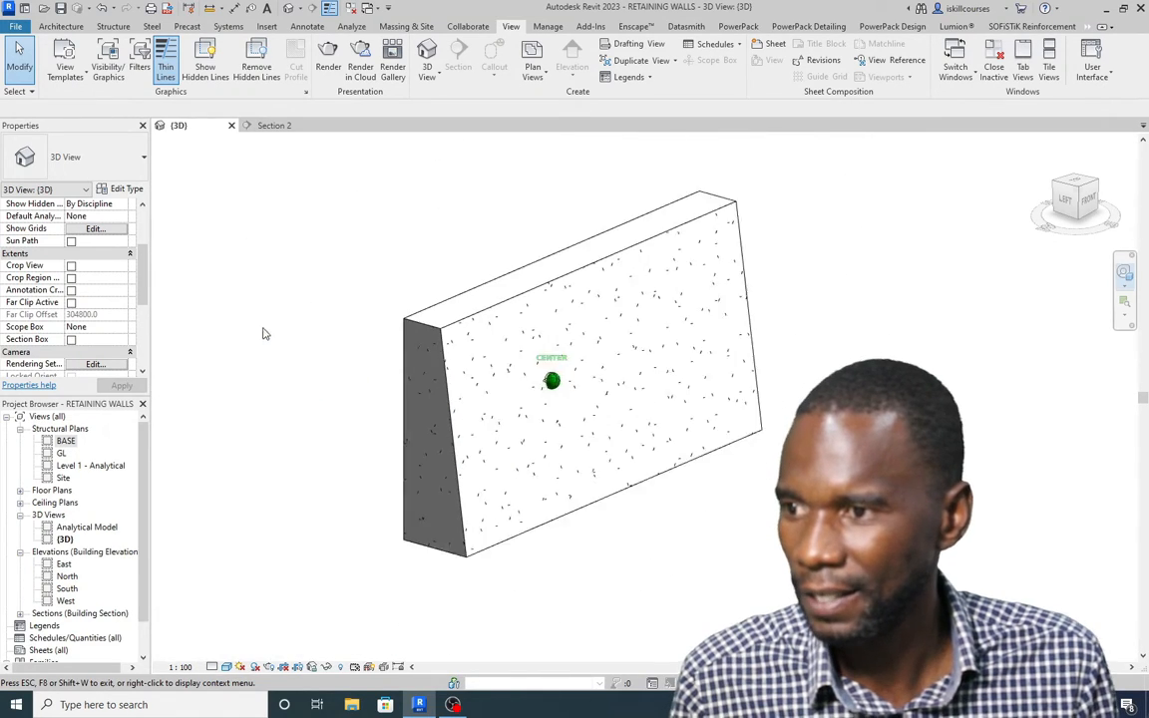
{"action": "scroll", "coordinate": [417, 427], "scroll_direction": "up", "scroll_amount": 1}
{"action": "left_click_drag", "start_coordinate": [419, 519], "coordinate": [731, 338]}
{"action": "left_click", "coordinate": [806, 283]}
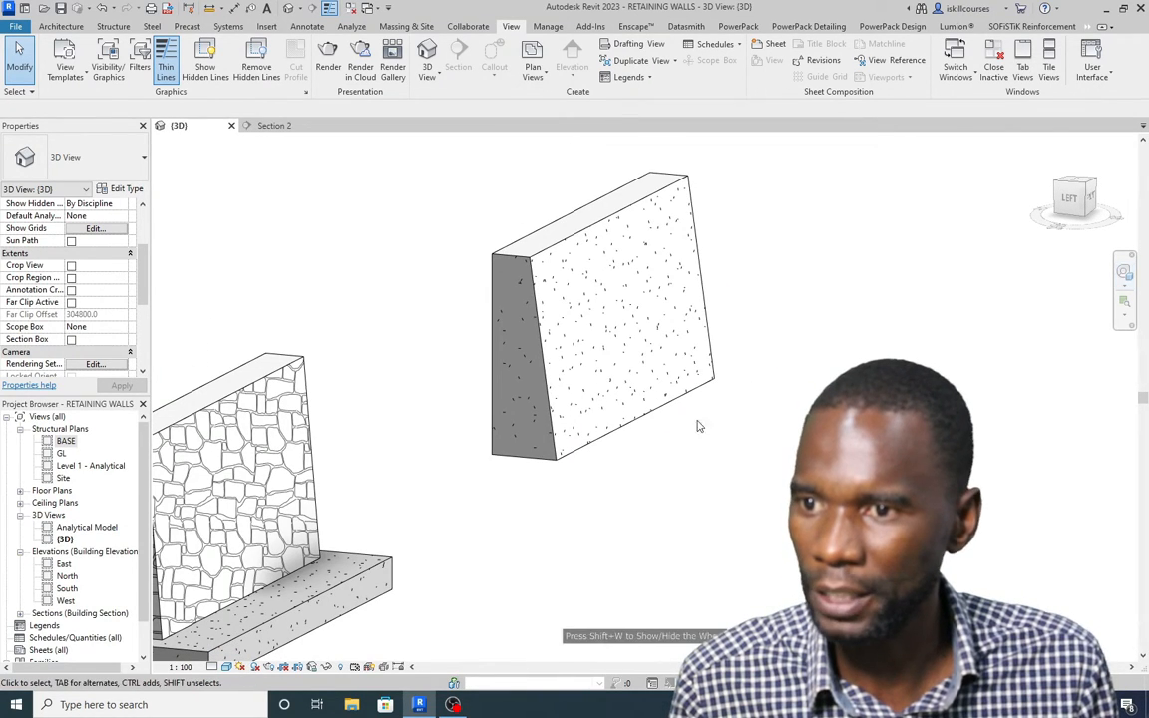
{"action": "scroll", "coordinate": [519, 429], "scroll_direction": "down", "scroll_amount": 2}
{"action": "scroll", "coordinate": [518, 429], "scroll_direction": "up", "scroll_amount": 3}
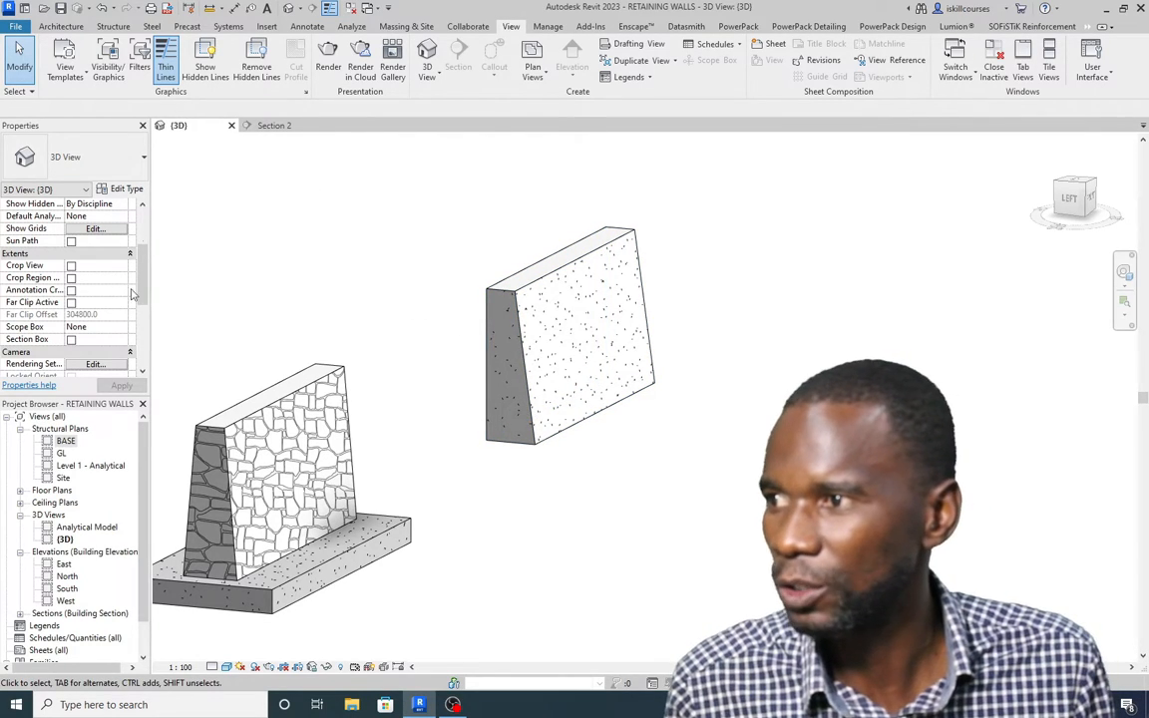
Step: Reopen the BASE structural plan and inspect the tapered concrete wall's outline
{"action": "double_click", "coordinate": [65, 441]}
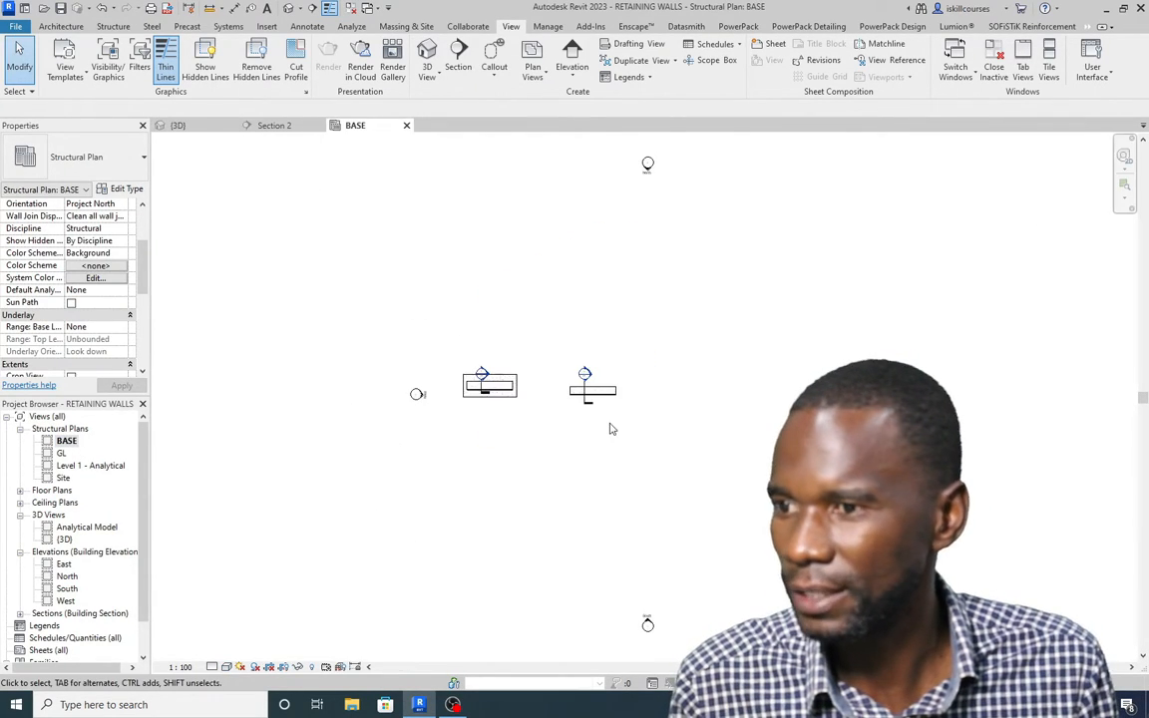
{"action": "scroll", "coordinate": [615, 404], "scroll_direction": "up", "scroll_amount": 4}
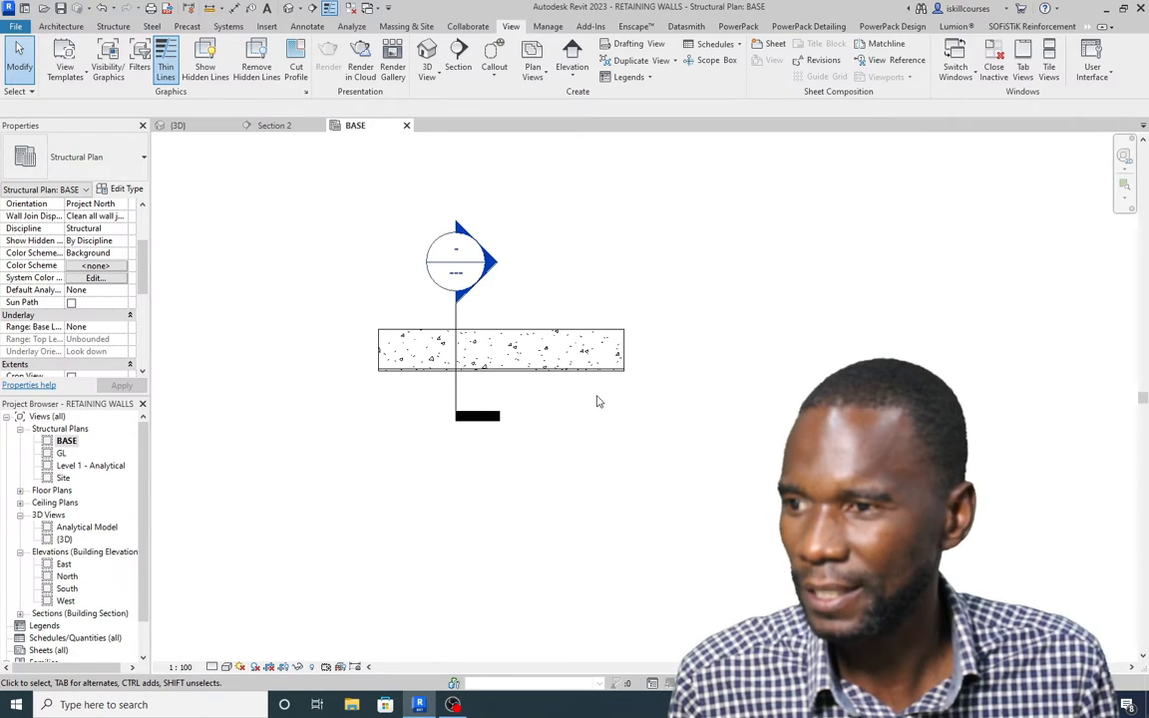
{"action": "scroll", "coordinate": [539, 379], "scroll_direction": "down", "scroll_amount": 1}
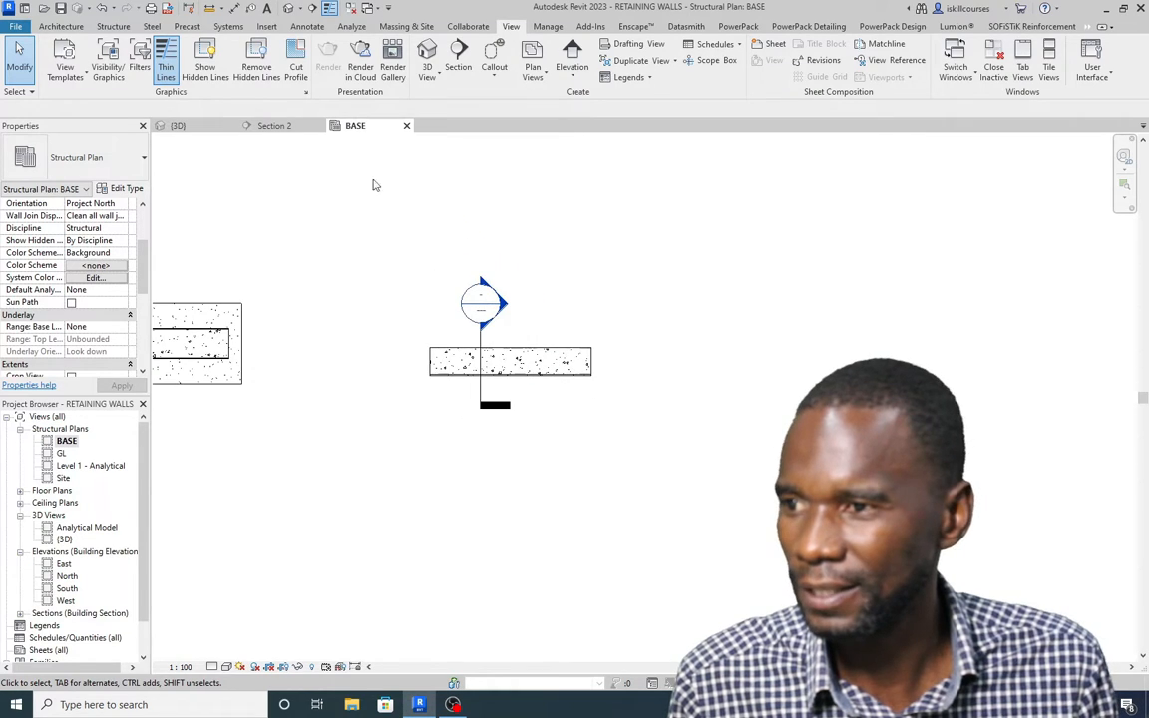
Step: Place a Bearing Footing - 900 x 300 wall foundation under the tapered concrete wall in the 3D view
{"action": "left_click", "coordinate": [182, 125]}
{"action": "scroll", "coordinate": [635, 413], "scroll_direction": "up", "scroll_amount": 2}
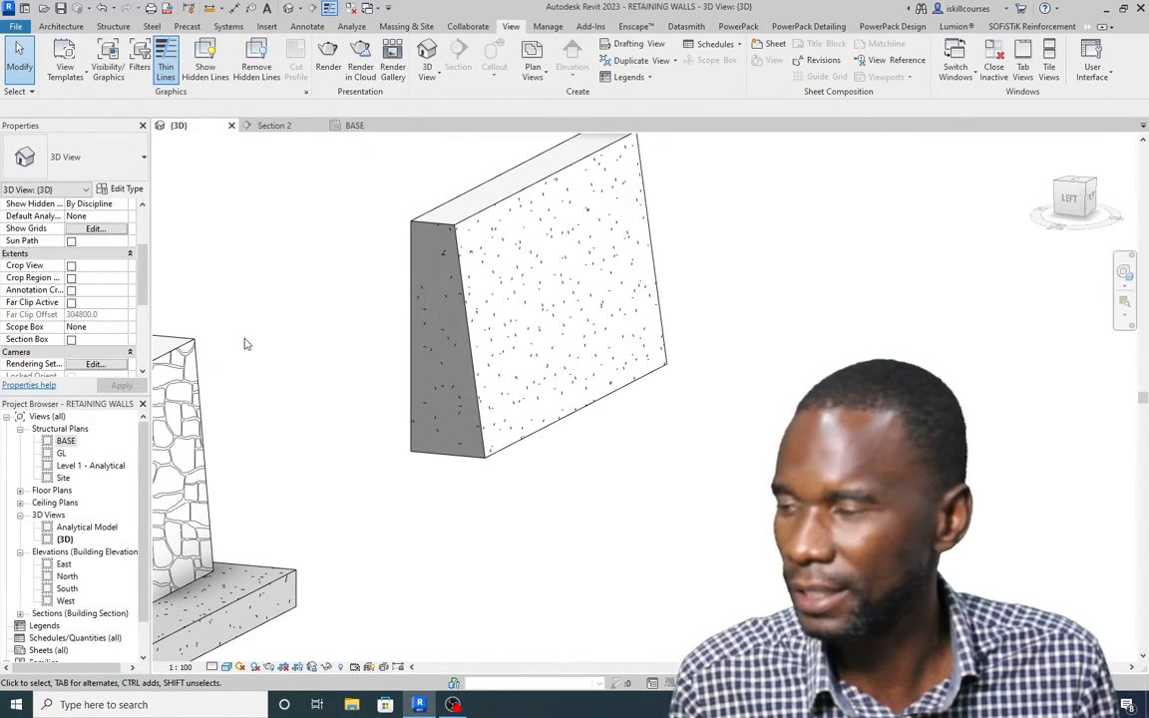
{"action": "left_click", "coordinate": [112, 26]}
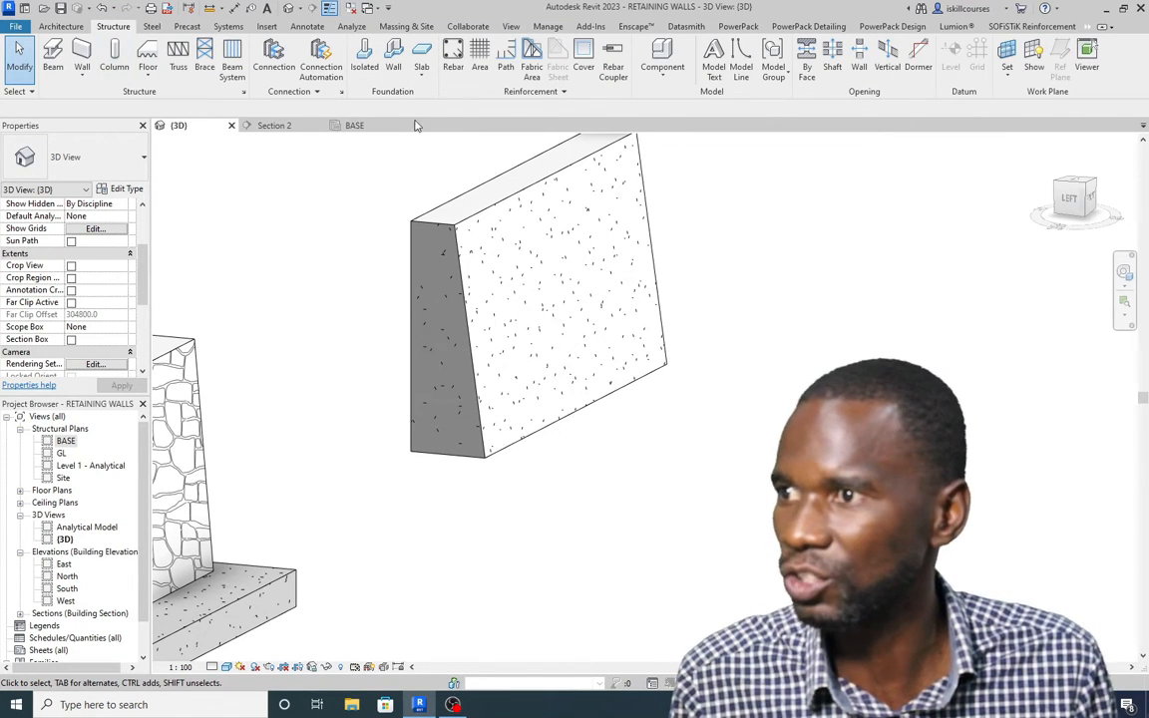
{"action": "left_click", "coordinate": [393, 55]}
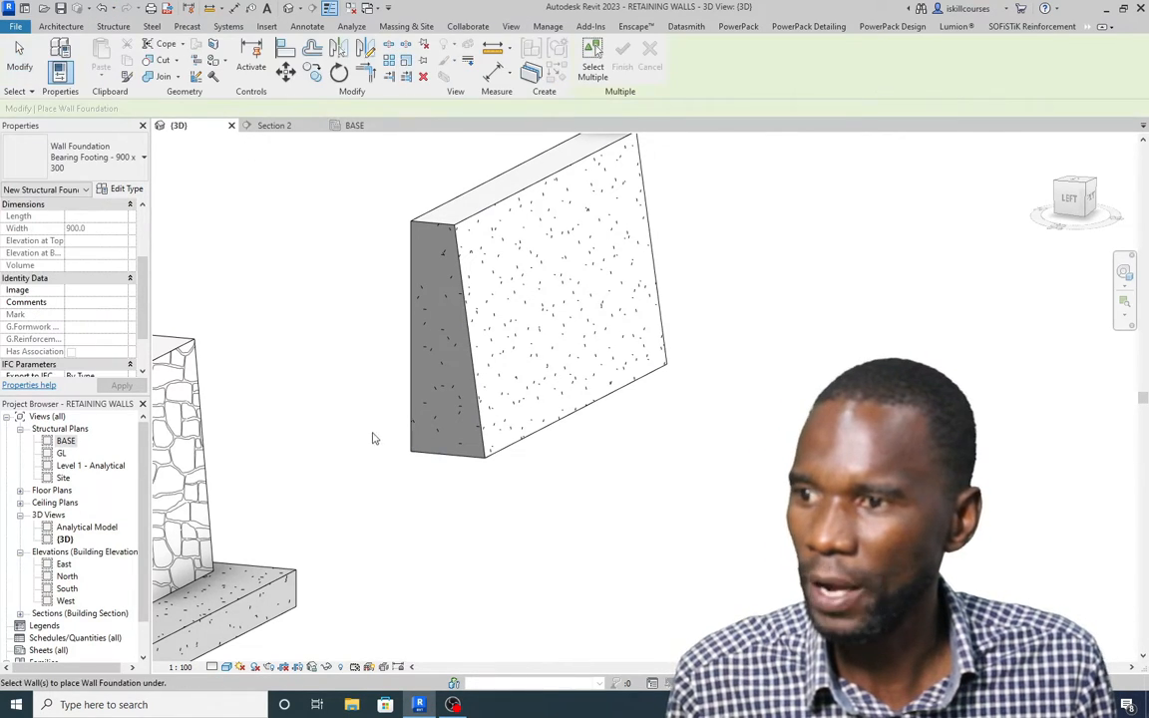
{"action": "scroll", "coordinate": [372, 439], "scroll_direction": "down", "scroll_amount": 2}
{"action": "left_click", "coordinate": [521, 419]}
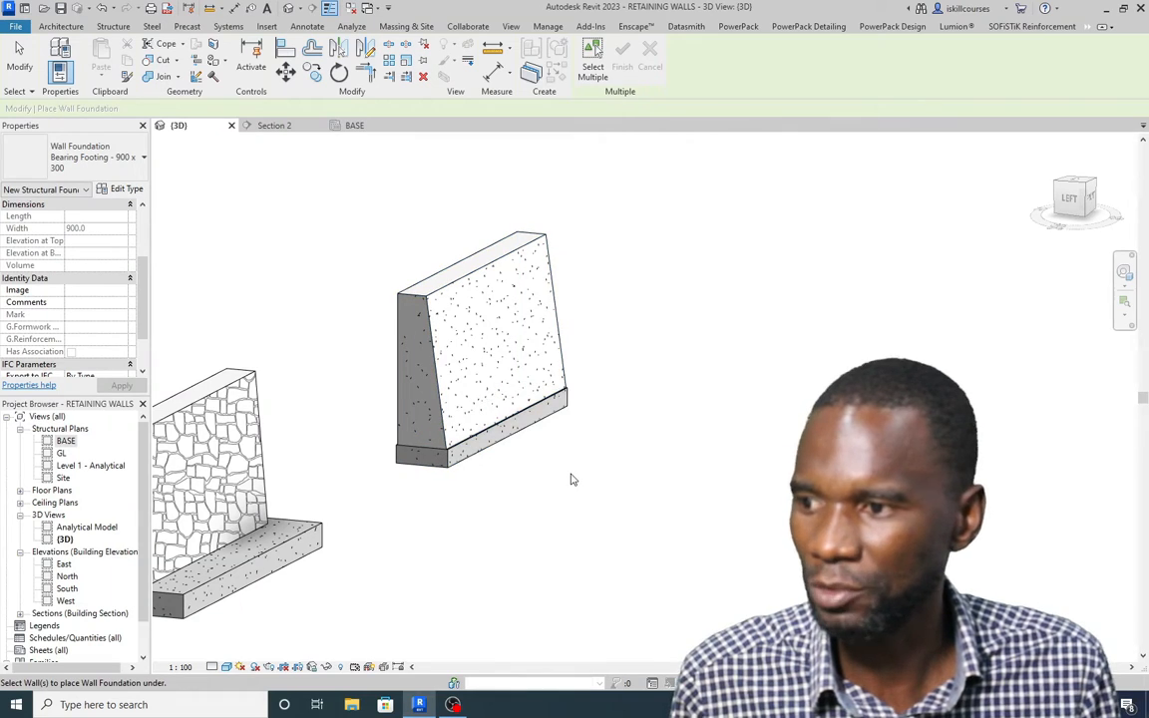
Step: Change the wall foundation under the tapered concrete wall to the Bearing Footing - 900 x 30-c type
{"action": "scroll", "coordinate": [544, 417], "scroll_direction": "down", "scroll_amount": 2}
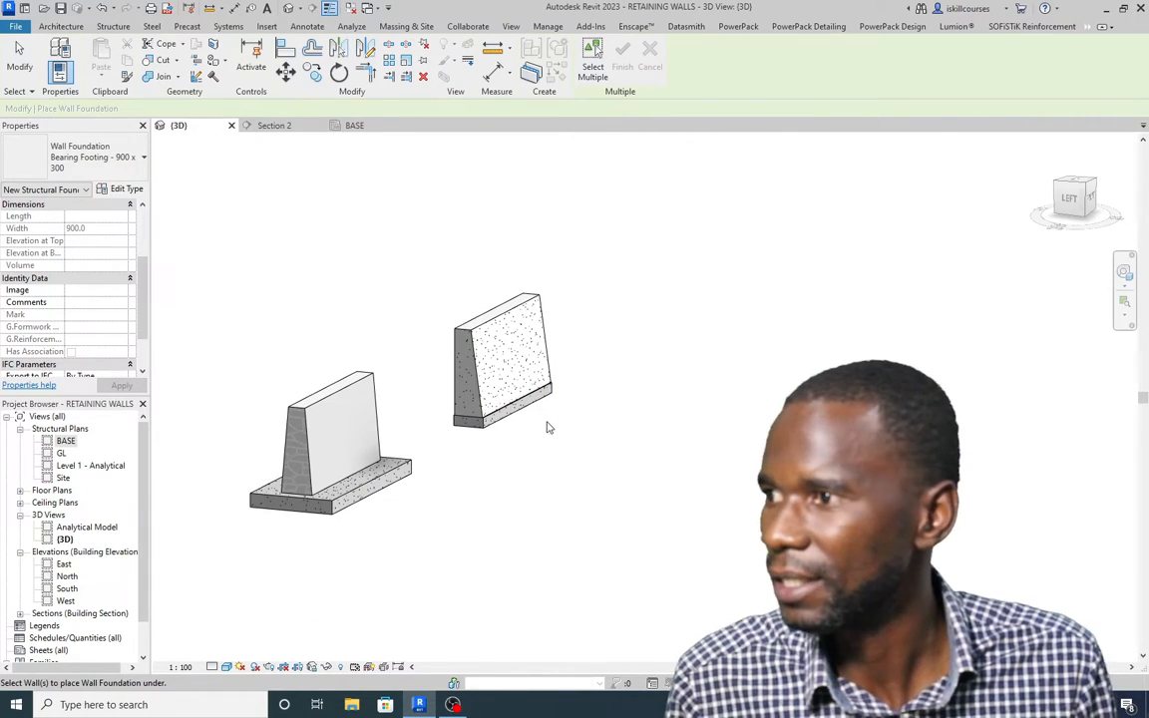
{"action": "right_click", "coordinate": [610, 245]}
{"action": "left_click", "coordinate": [649, 248]}
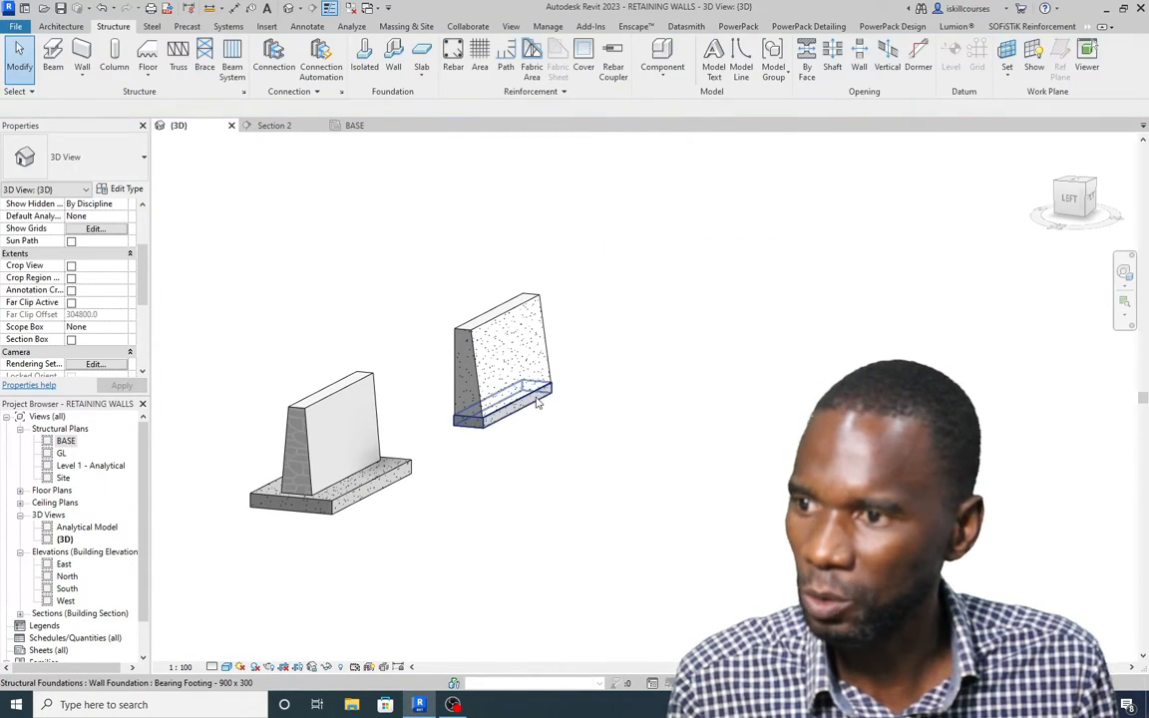
{"action": "left_click", "coordinate": [538, 397]}
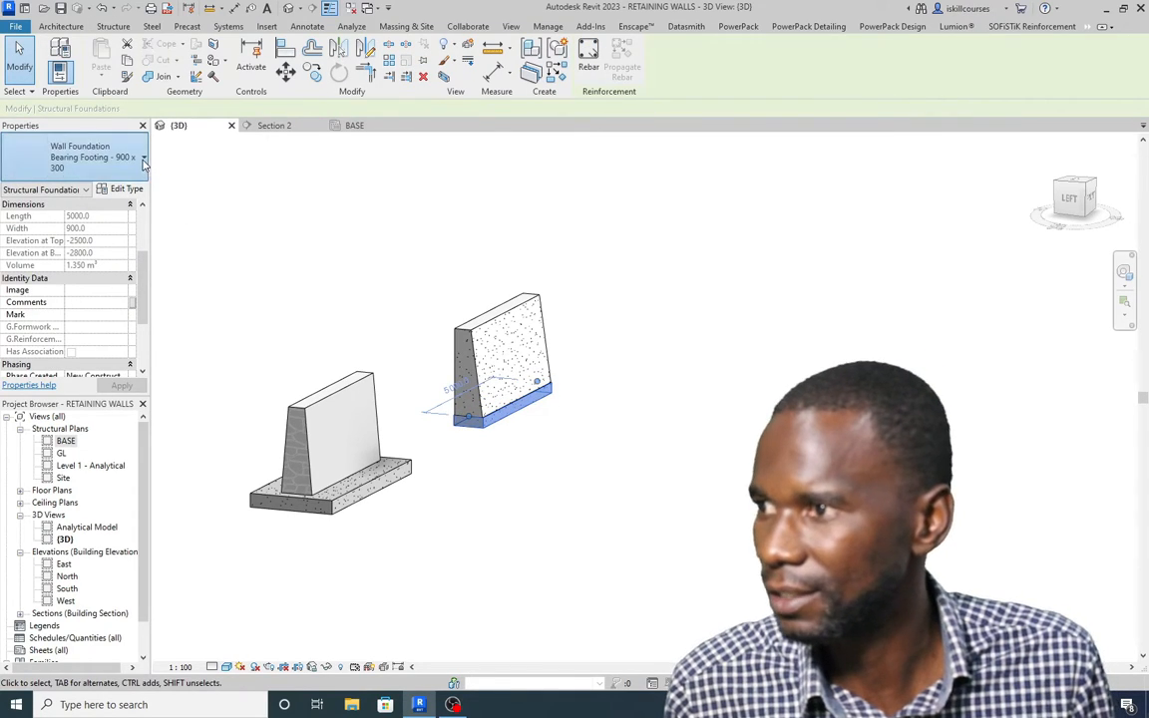
{"action": "left_click", "coordinate": [143, 160]}
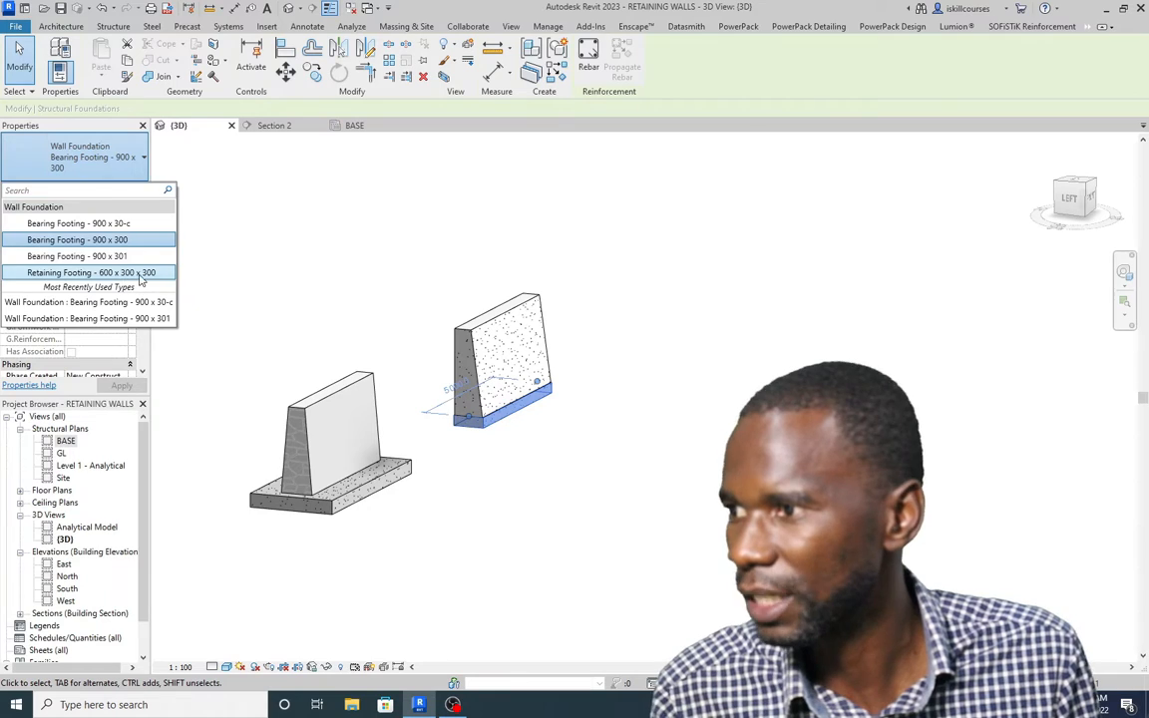
{"action": "left_click", "coordinate": [115, 223]}
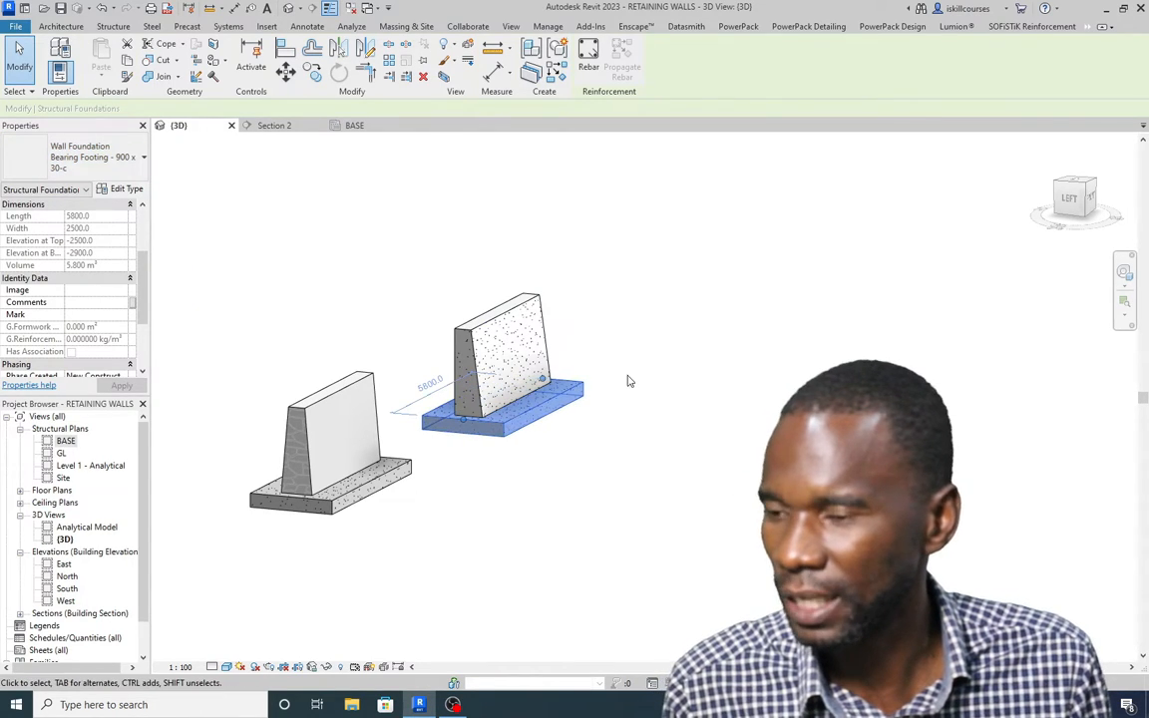
Step: Examine the footing under the tapered concrete wall in 3D and check its instance properties
{"action": "middle_click_drag", "start_coordinate": [615, 300], "coordinate": [578, 320], "text": "shift"}
{"action": "scroll", "coordinate": [451, 387], "scroll_direction": "up", "scroll_amount": 4}
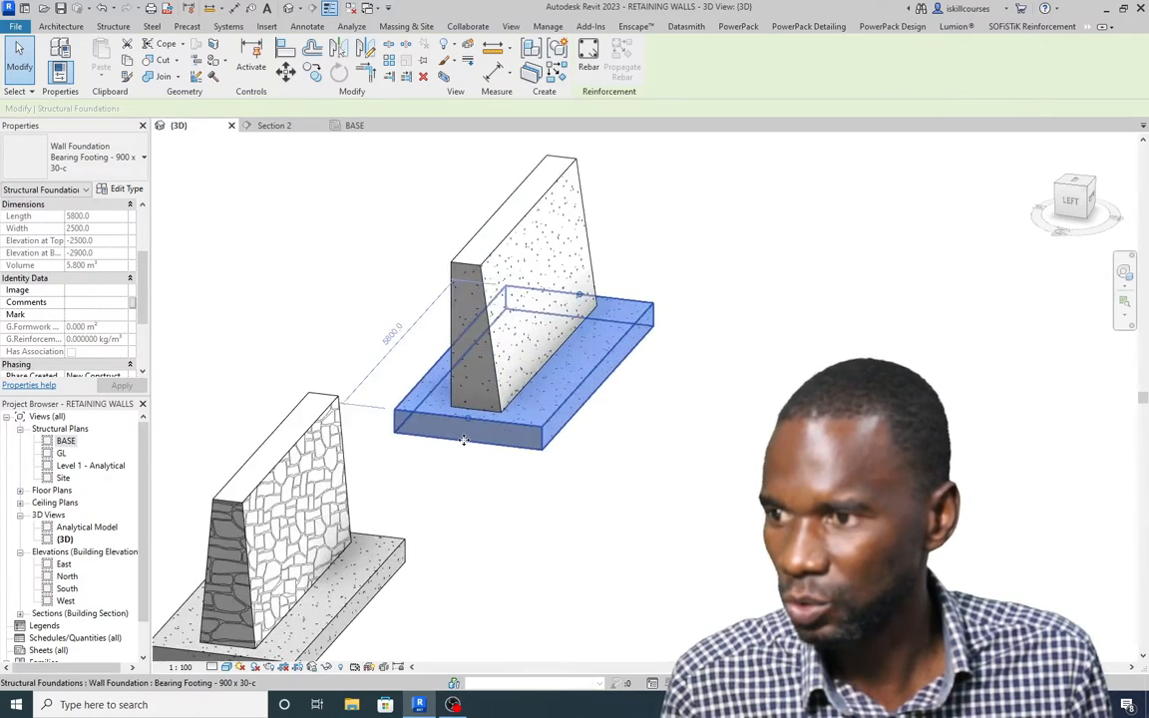
{"action": "scroll", "coordinate": [451, 387], "scroll_direction": "down", "scroll_amount": 4}
{"action": "mouse_move", "coordinate": [587, 475]}
{"action": "middle_mouse_down", "text": "shift"}
{"action": "mouse_move", "coordinate": [605, 434]}
{"action": "mouse_move", "coordinate": [587, 428]}
{"action": "mouse_move", "coordinate": [569, 460]}
{"action": "middle_mouse_up", "text": "shift"}
{"action": "scroll", "coordinate": [429, 435], "scroll_direction": "up", "scroll_amount": 5}
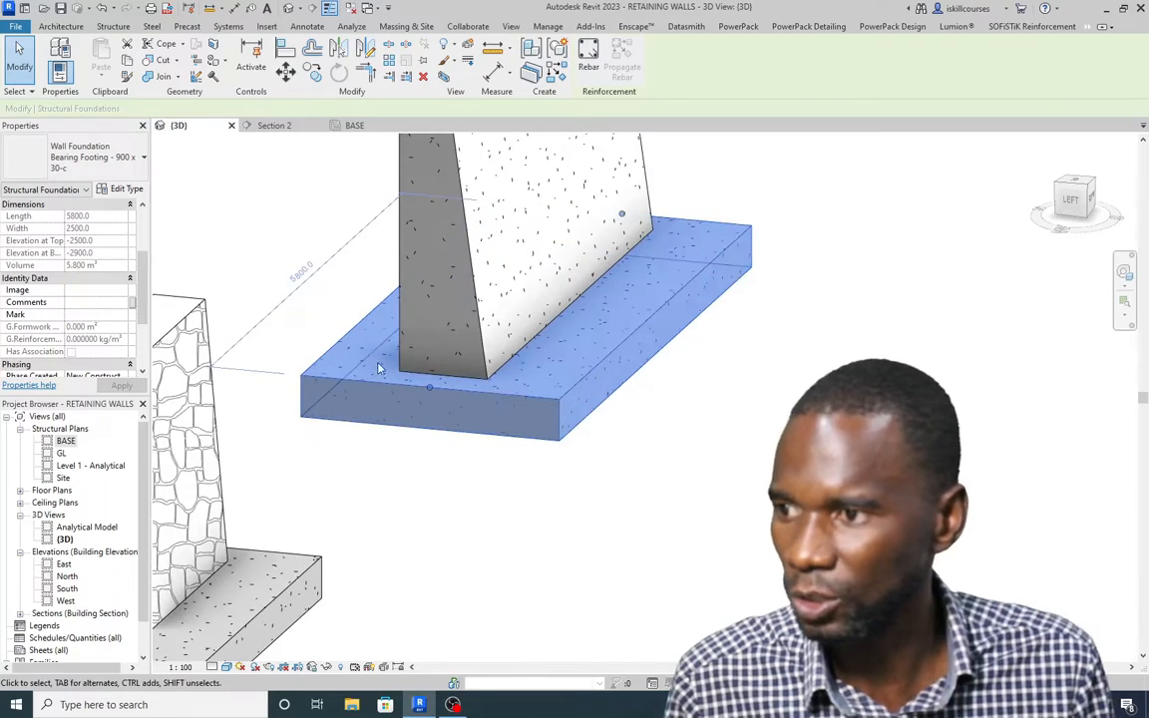
{"action": "left_click", "coordinate": [427, 435]}
{"action": "scroll", "coordinate": [427, 435], "scroll_direction": "down", "scroll_amount": 4}
{"action": "mouse_move", "coordinate": [524, 457]}
{"action": "middle_mouse_down", "text": "shift"}
{"action": "mouse_move", "coordinate": [582, 463]}
{"action": "mouse_move", "coordinate": [583, 435]}
{"action": "mouse_move", "coordinate": [559, 409]}
{"action": "mouse_move", "coordinate": [520, 457]}
{"action": "middle_mouse_up", "text": "shift"}
{"action": "scroll", "coordinate": [503, 448], "scroll_direction": "up", "scroll_amount": 2}
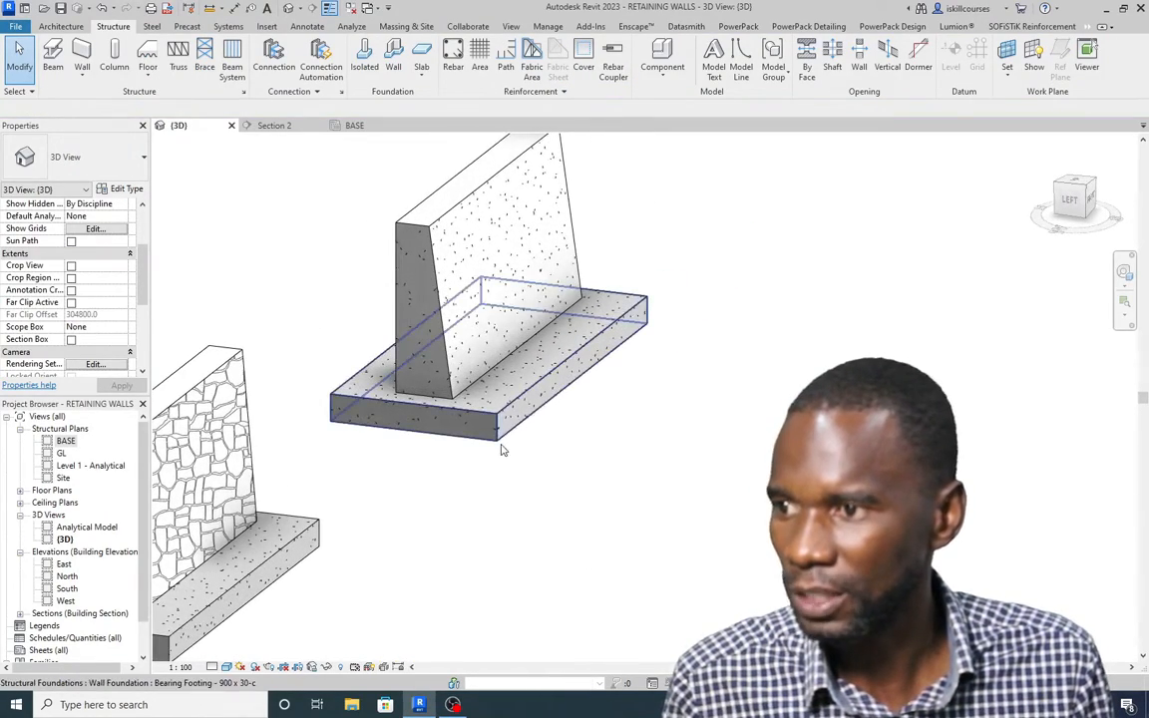
{"action": "left_click", "coordinate": [504, 420]}
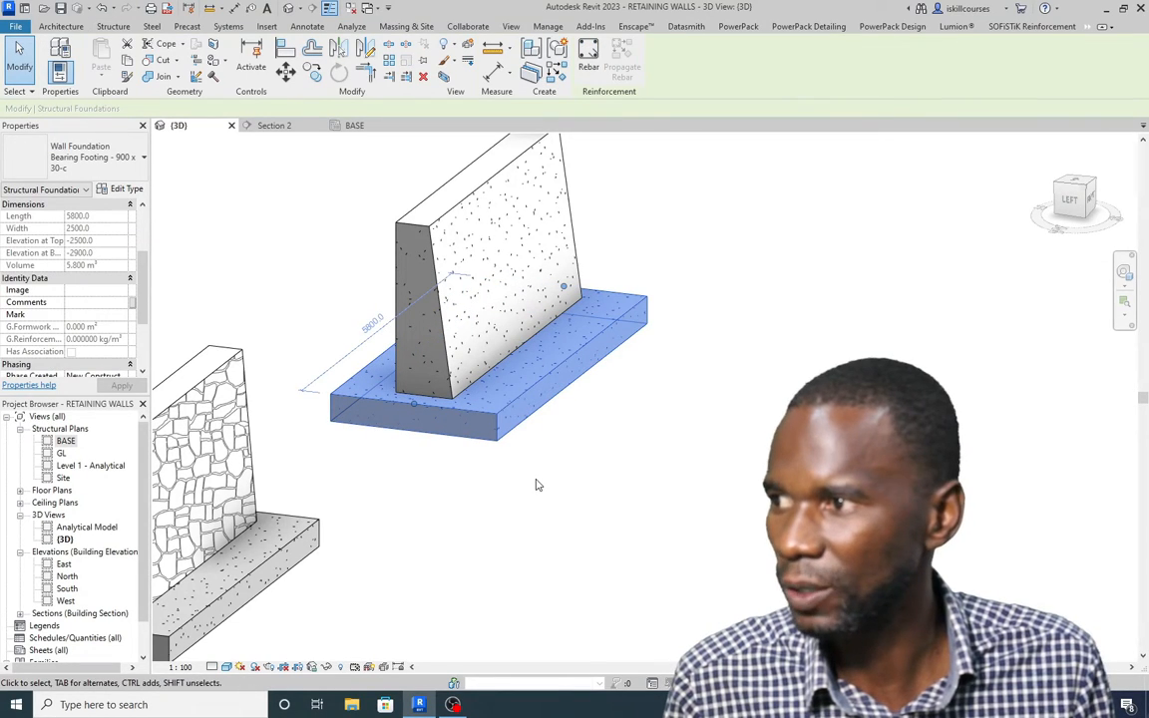
{"action": "scroll", "coordinate": [119, 252], "scroll_direction": "up", "scroll_amount": 3}
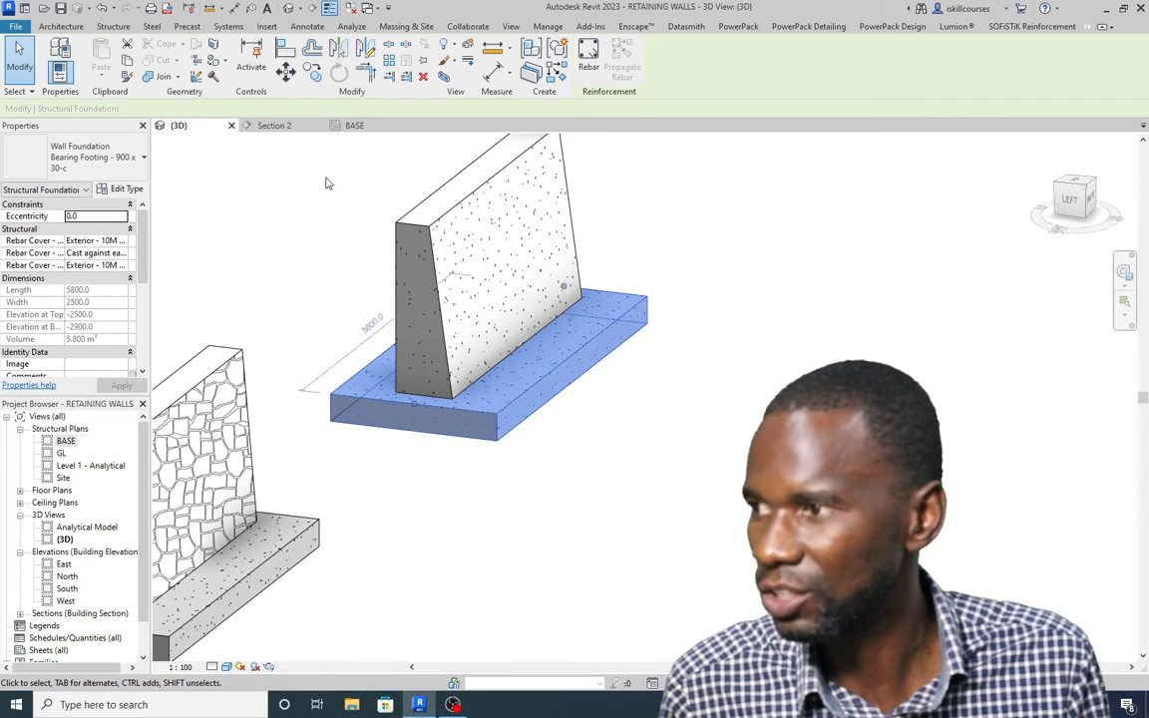
Step: In the BASE plan, set the width of the concrete wall's Bearing Footing - 900 x 30-c type to 3500
{"action": "left_click", "coordinate": [359, 125]}
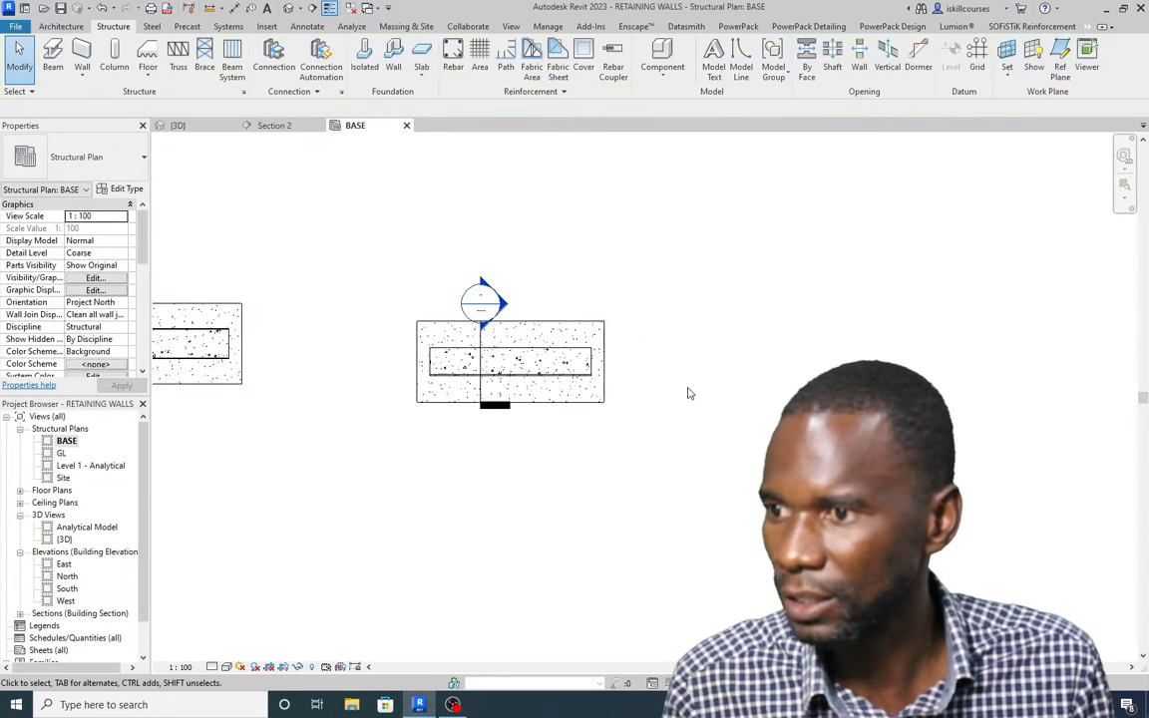
{"action": "scroll", "coordinate": [598, 393], "scroll_direction": "up", "scroll_amount": 3}
{"action": "scroll", "coordinate": [300, 309], "scroll_direction": "down", "scroll_amount": 3}
{"action": "scroll", "coordinate": [384, 371], "scroll_direction": "up", "scroll_amount": 3}
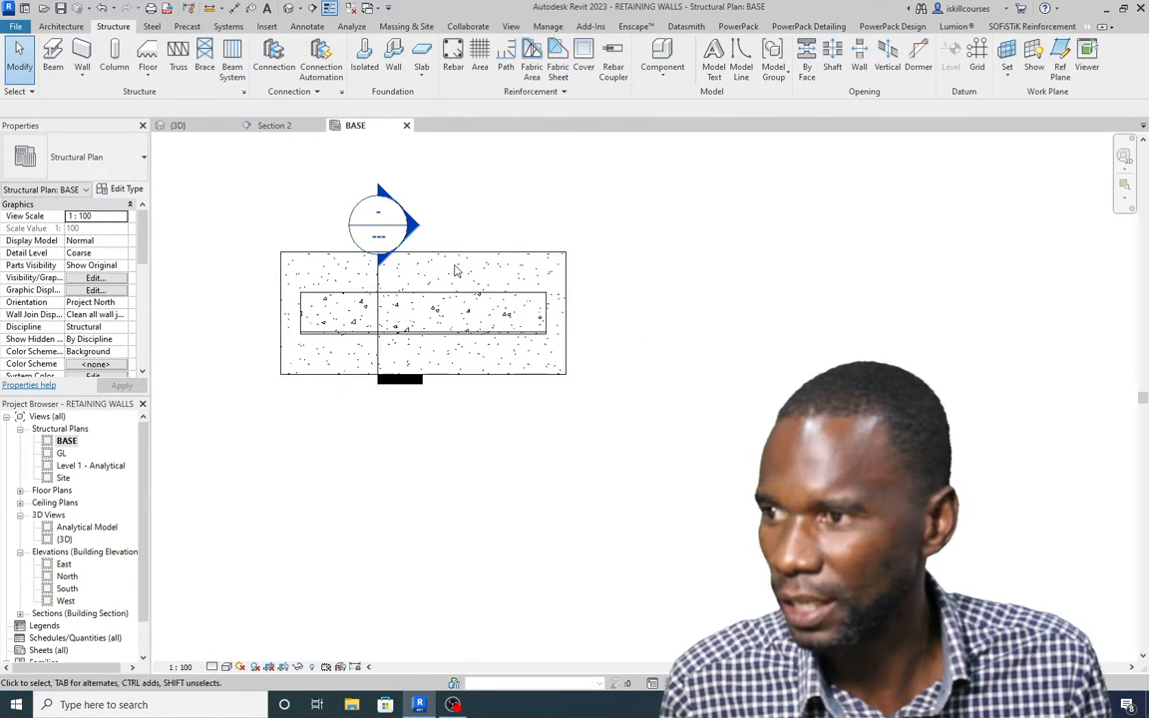
{"action": "left_click", "coordinate": [456, 378]}
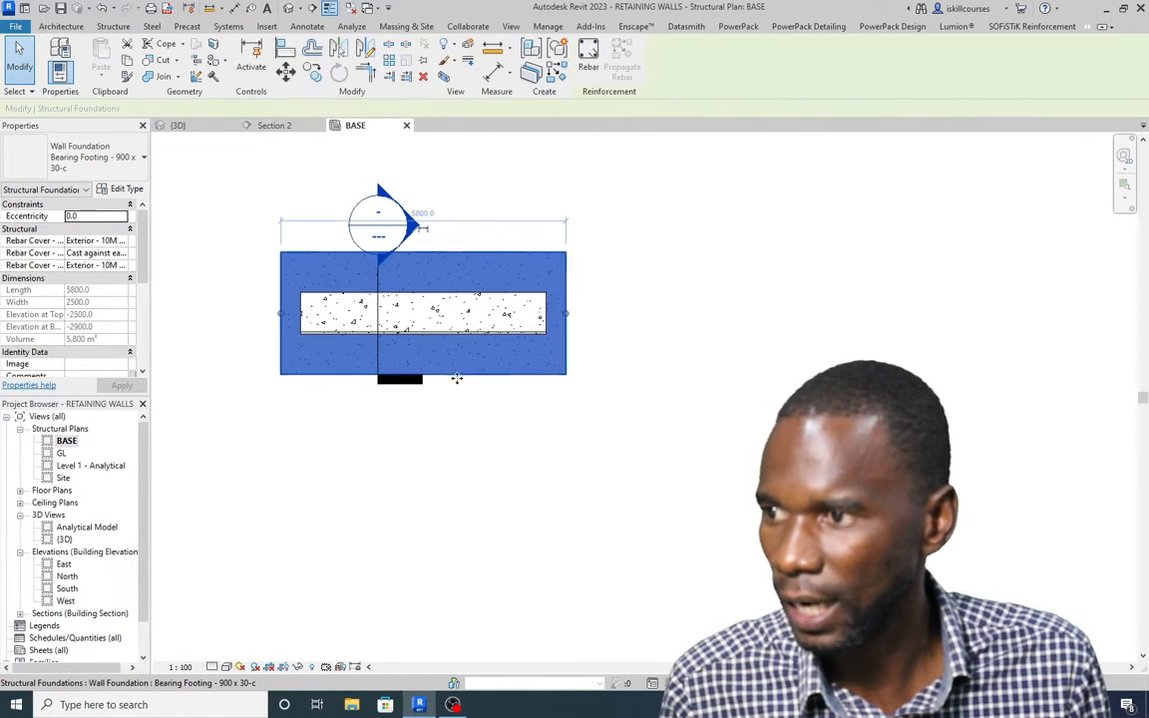
{"action": "left_click", "coordinate": [125, 190]}
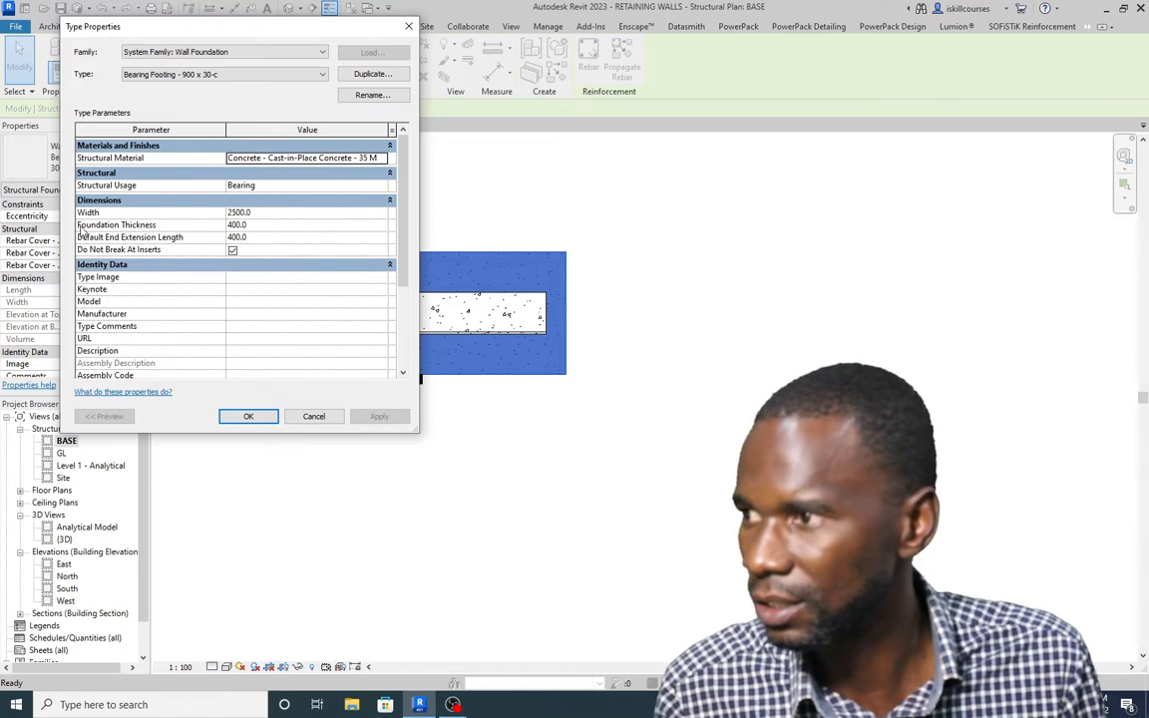
{"action": "left_click", "coordinate": [267, 213]}
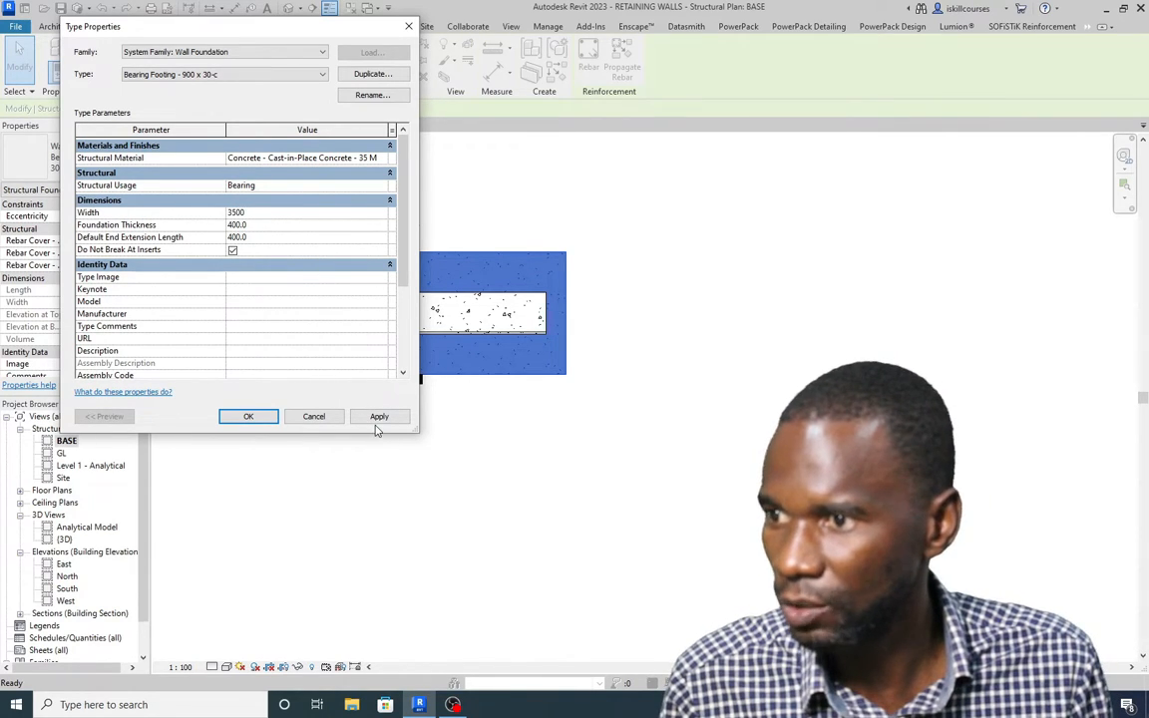
{"action": "left_click", "coordinate": [378, 418]}
{"action": "left_click", "coordinate": [248, 417]}
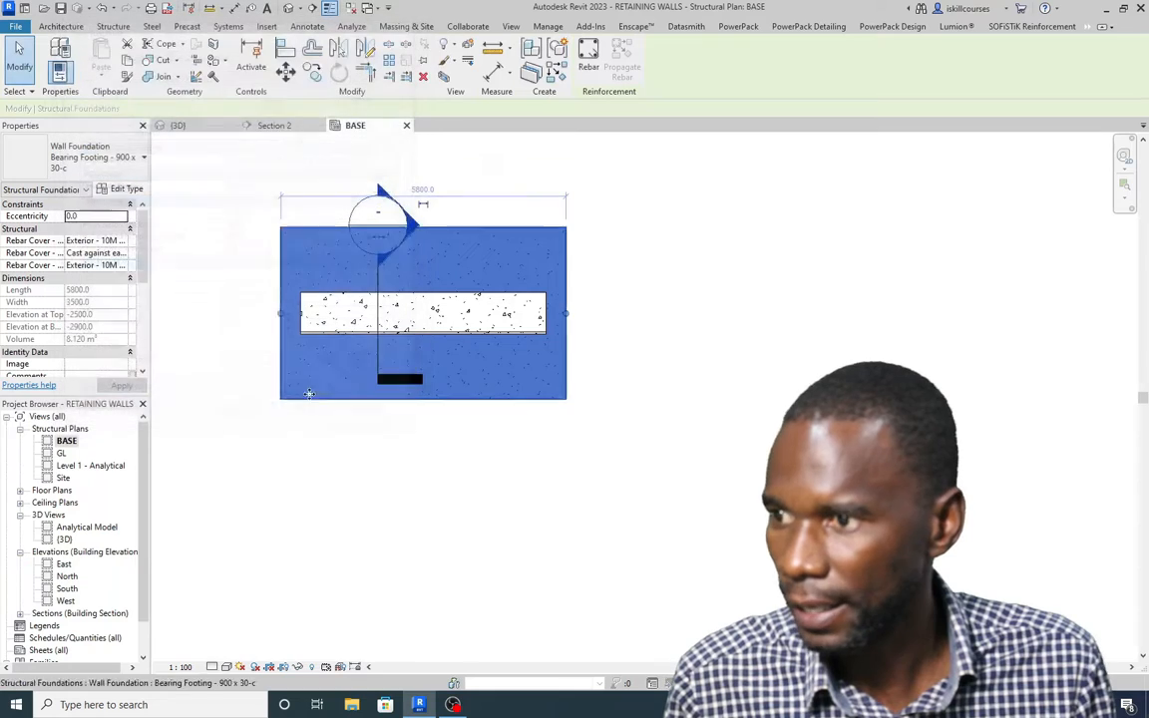
Step: Try an eccentricity of 200 on the concrete wall's footing in the BASE plan
{"action": "left_click", "coordinate": [578, 391]}
{"action": "left_click", "coordinate": [469, 336]}
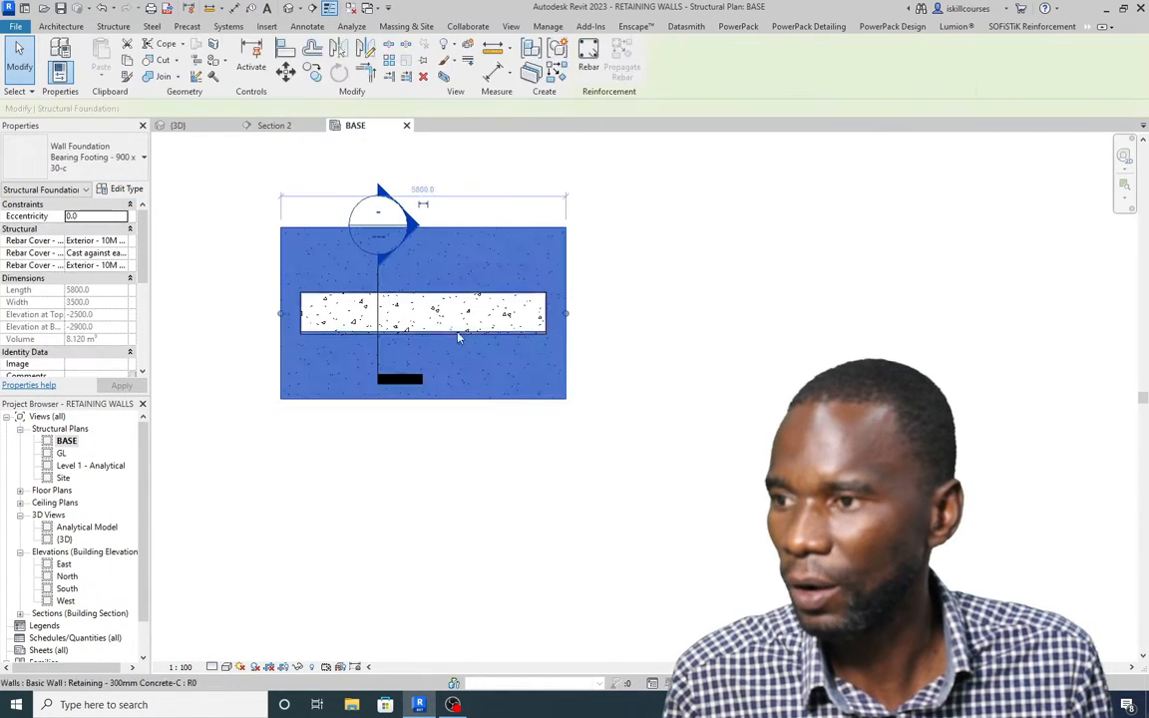
{"action": "left_click", "coordinate": [454, 510]}
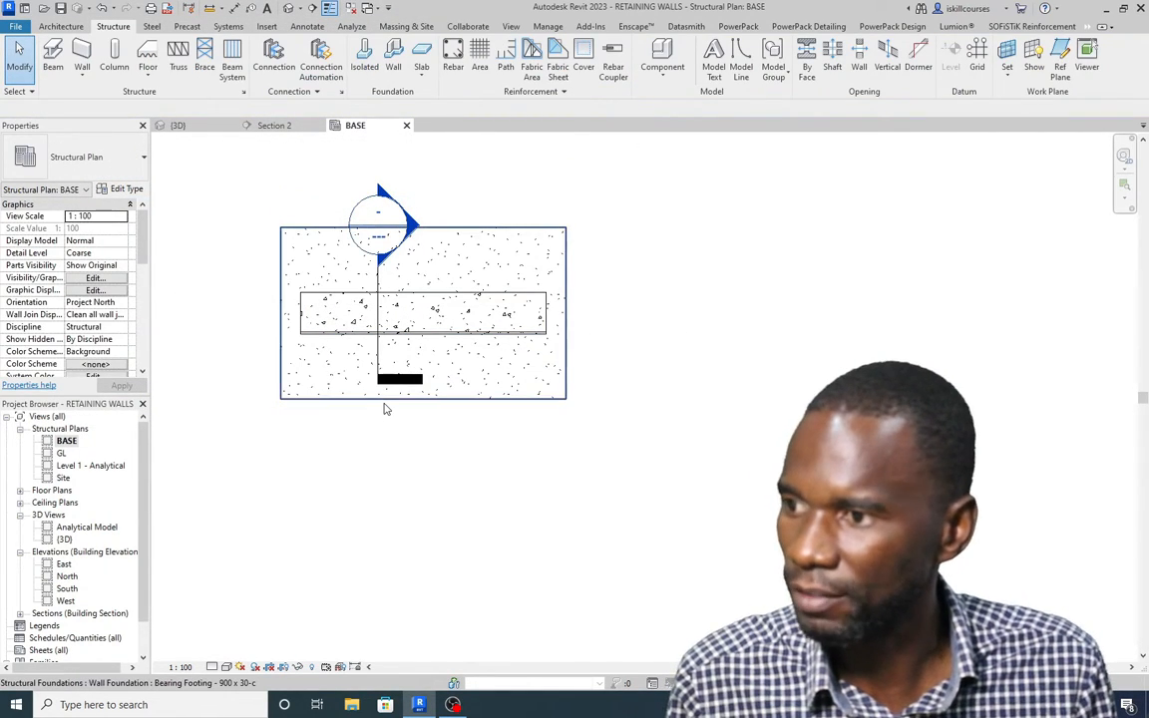
{"action": "left_click", "coordinate": [341, 399]}
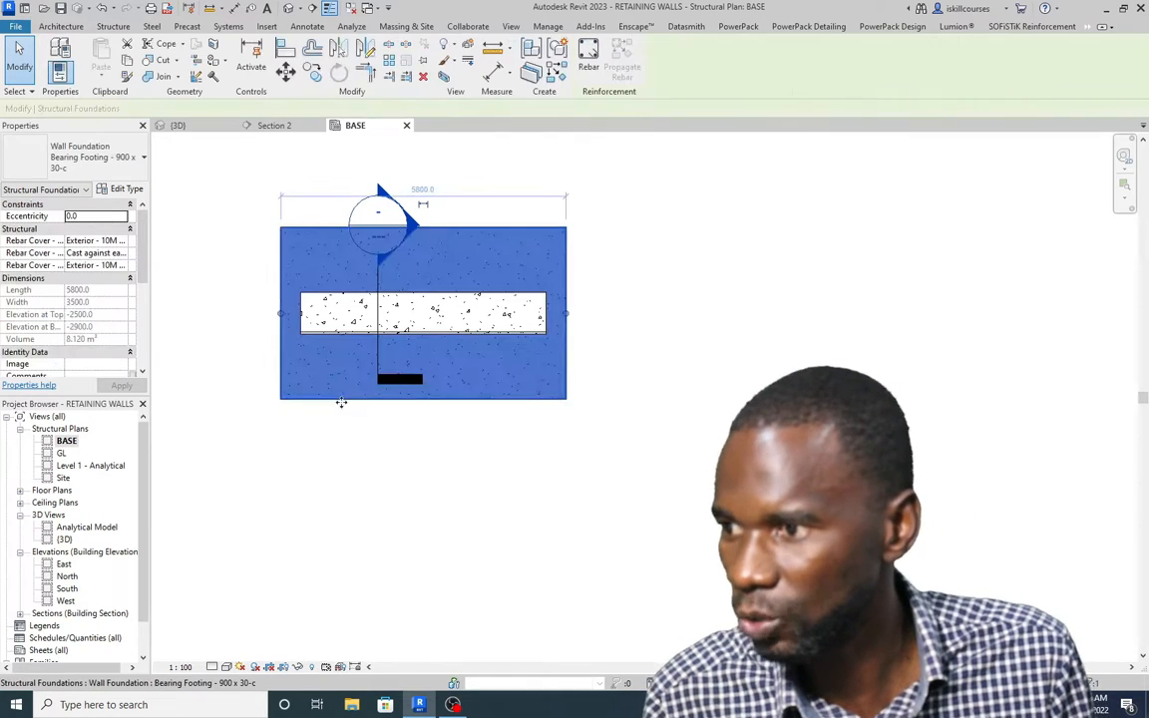
{"action": "left_click", "coordinate": [86, 217]}
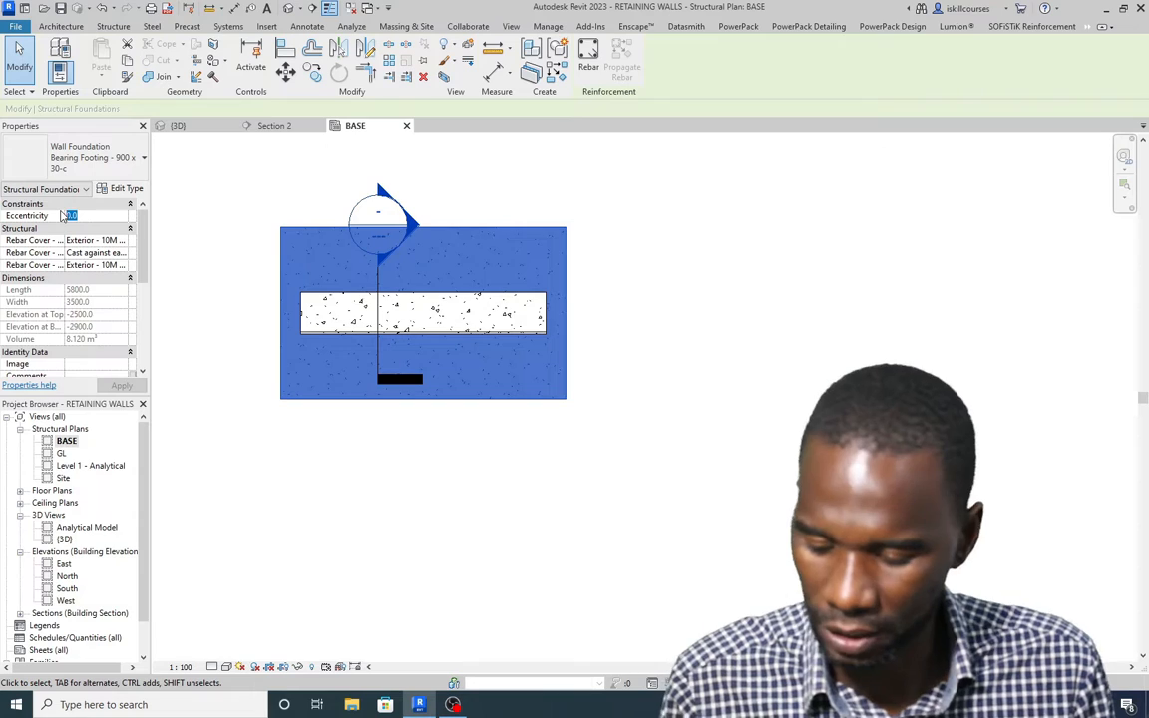
{"action": "key", "text": "Return"}
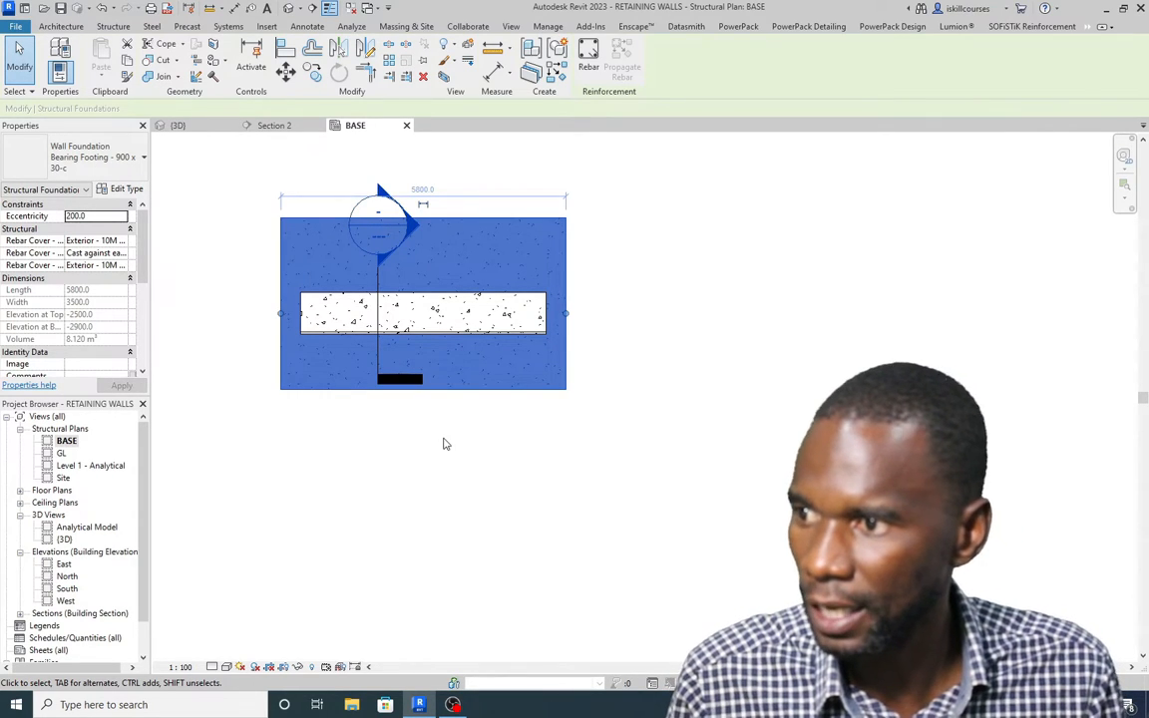
Step: Set the eccentricity of the concrete wall's footing to -500
{"action": "left_click", "coordinate": [93, 217]}
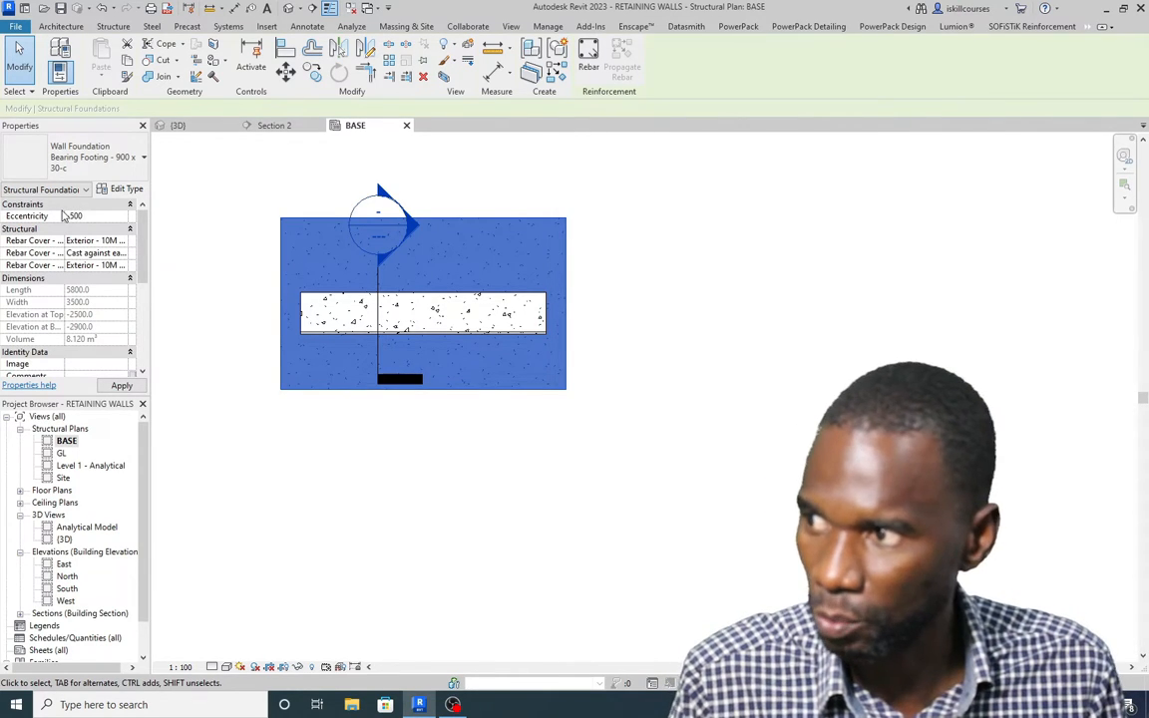
{"action": "type", "text": "-500"}
{"action": "key", "text": "Return"}
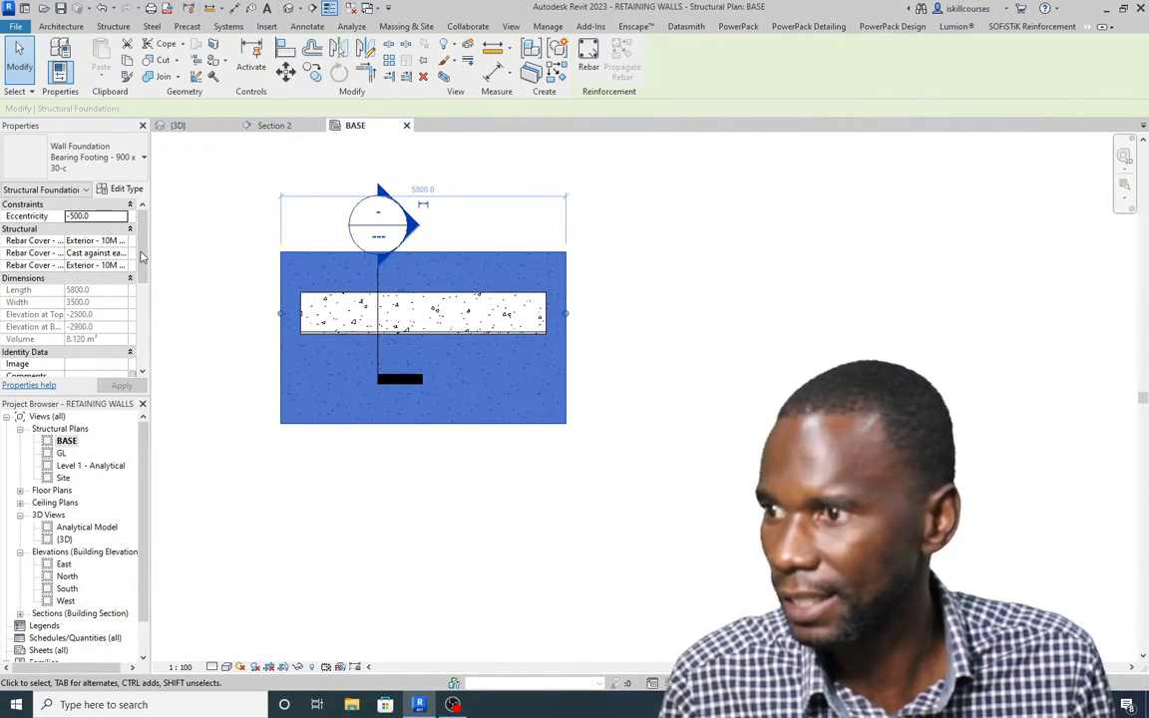
{"action": "left_click", "coordinate": [224, 191]}
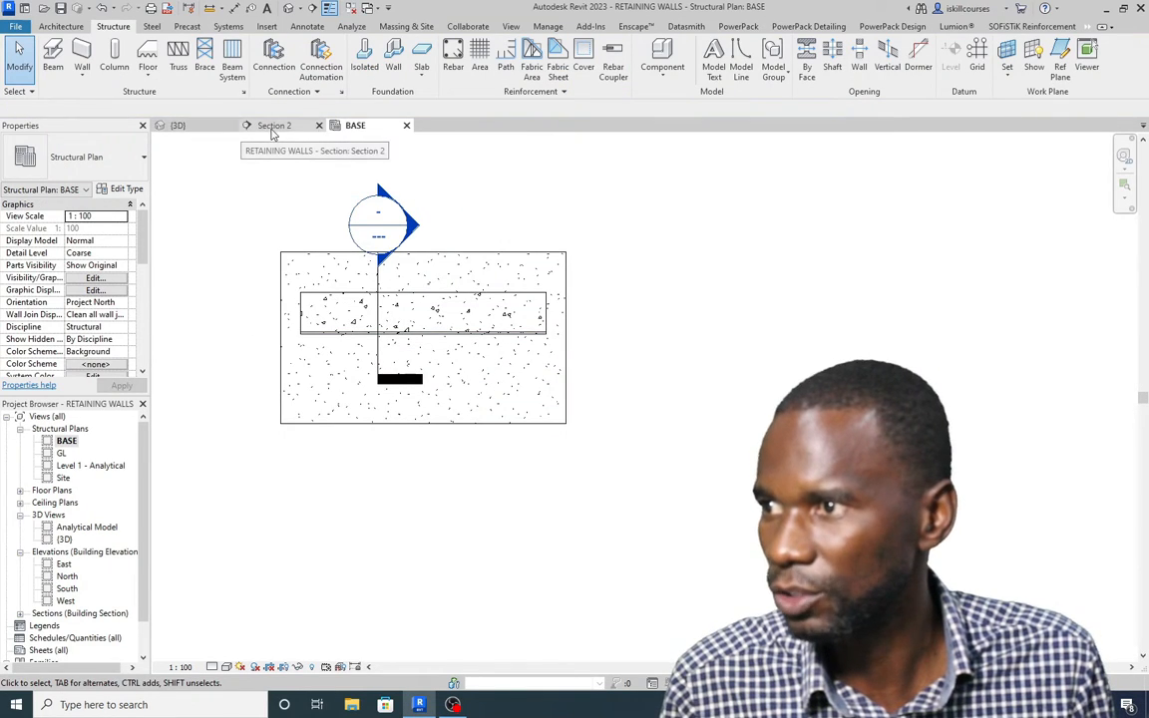
Step: Open Section 2 and widen its crop region on both sides beyond the full width of the footing
{"action": "left_click", "coordinate": [274, 127]}
{"action": "scroll", "coordinate": [475, 399], "scroll_direction": "down", "scroll_amount": 4}
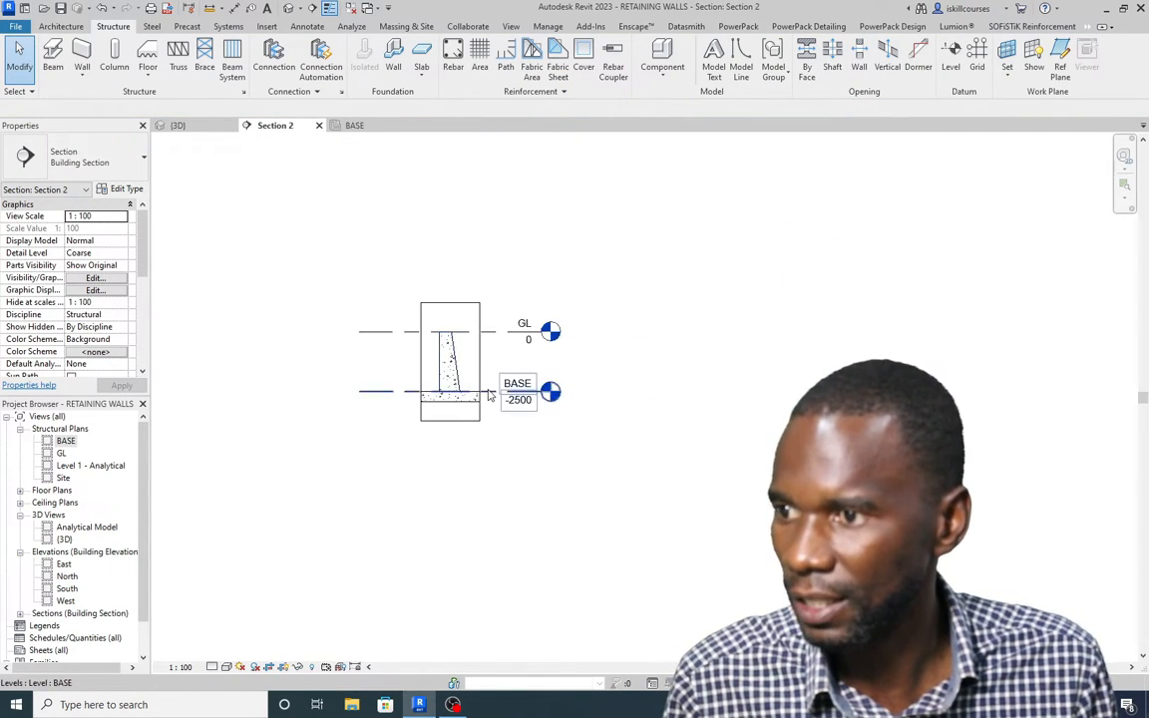
{"action": "scroll", "coordinate": [478, 389], "scroll_direction": "up", "scroll_amount": 3}
{"action": "left_click", "coordinate": [354, 126]}
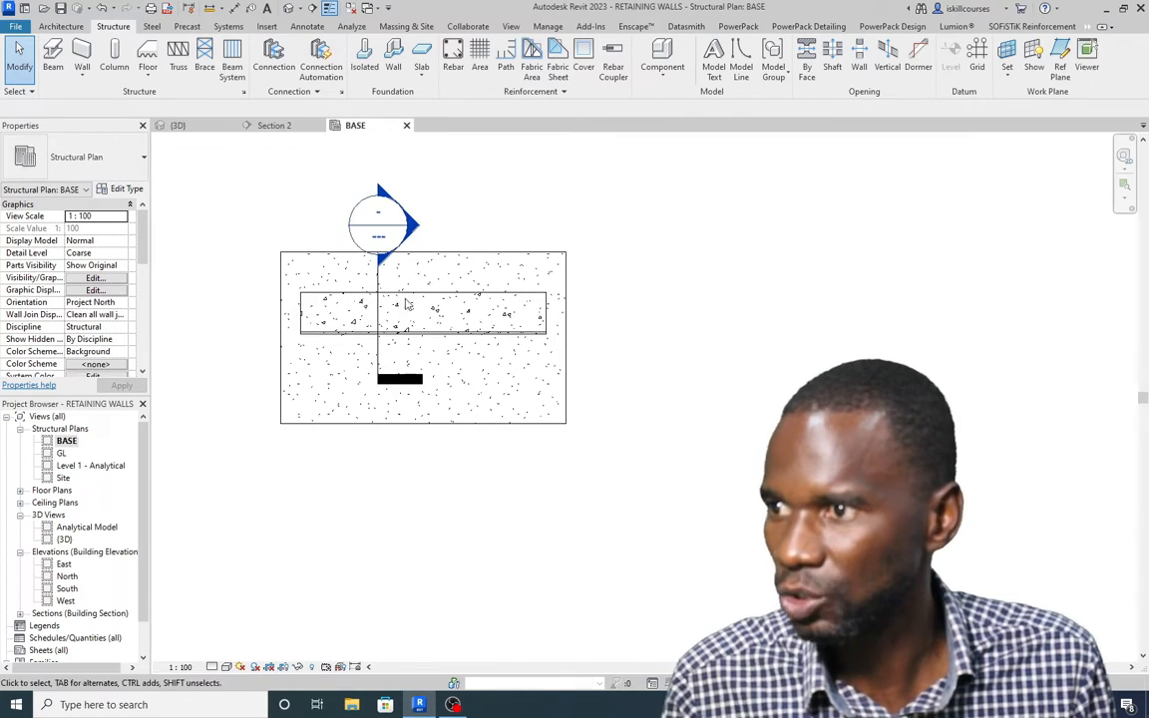
{"action": "scroll", "coordinate": [410, 339], "scroll_direction": "down", "scroll_amount": 4}
{"action": "scroll", "coordinate": [430, 336], "scroll_direction": "up", "scroll_amount": 3}
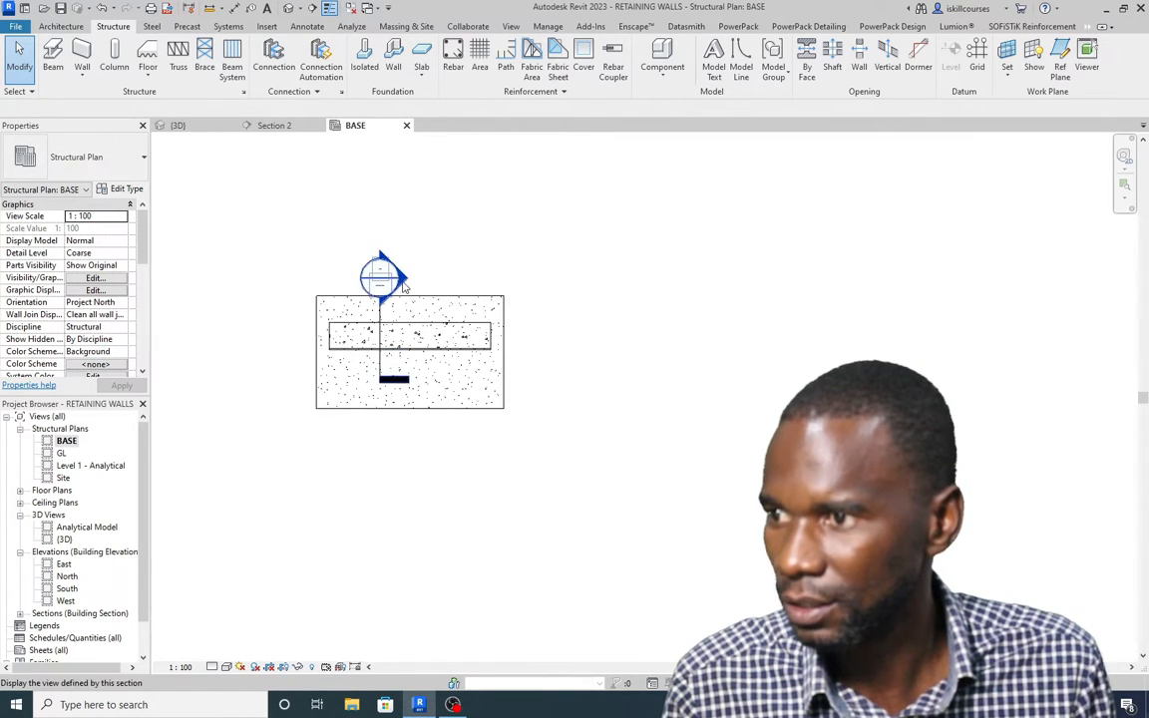
{"action": "double_click", "coordinate": [402, 285]}
{"action": "scroll", "coordinate": [425, 438], "scroll_direction": "up", "scroll_amount": 1}
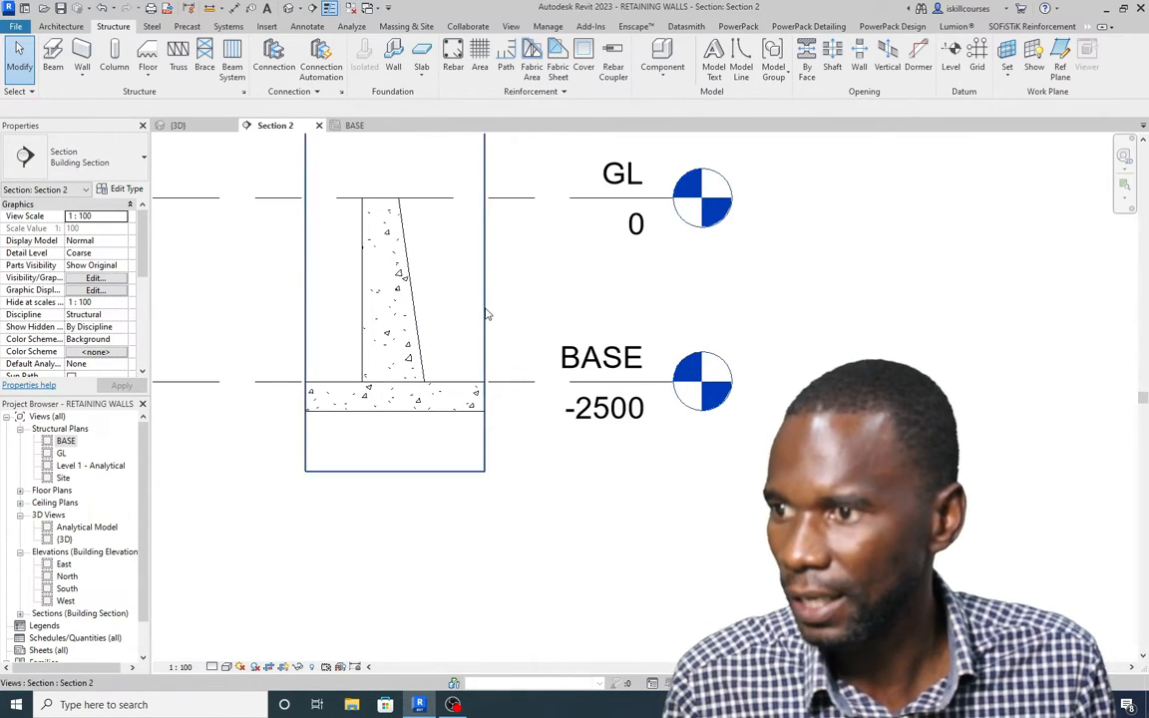
{"action": "left_click", "coordinate": [485, 310]}
{"action": "scroll", "coordinate": [346, 386], "scroll_direction": "down", "scroll_amount": 1}
{"action": "scroll", "coordinate": [346, 392], "scroll_direction": "down", "scroll_amount": 1}
{"action": "left_click_drag", "start_coordinate": [436, 322], "coordinate": [528, 322]}
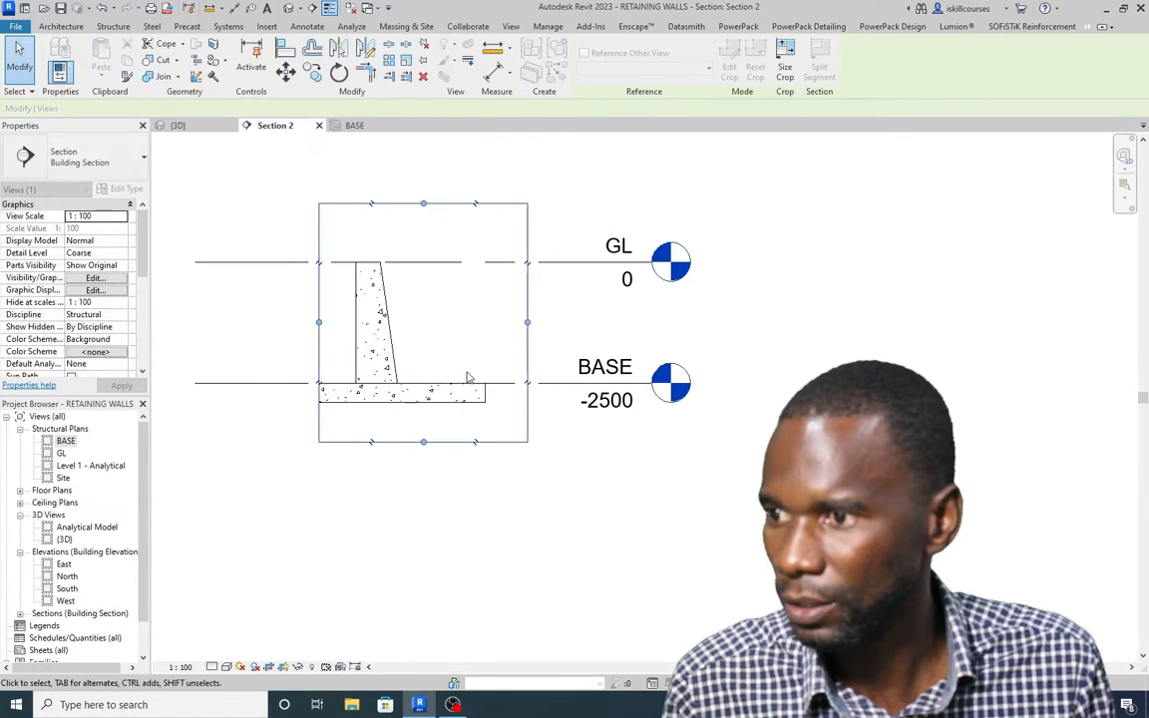
{"action": "left_click_drag", "start_coordinate": [319, 322], "coordinate": [241, 323]}
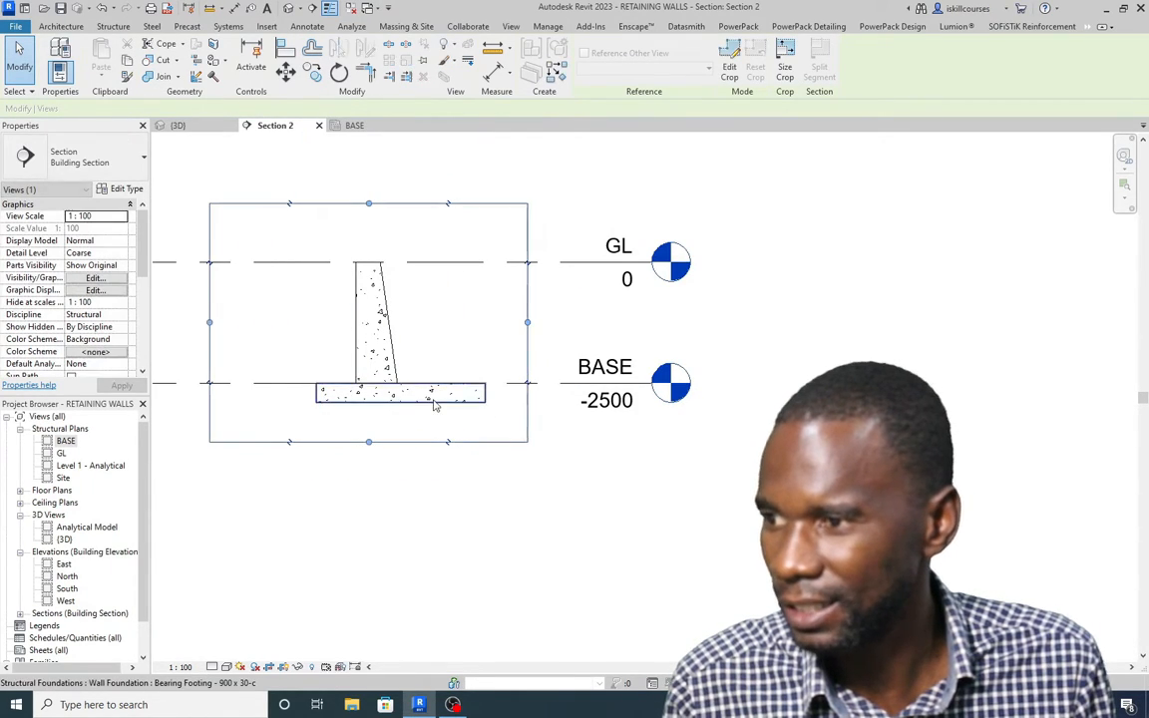
Step: Add aligned dimensions in Section 2 for the footing's projection on each side of the wall base
{"action": "scroll", "coordinate": [483, 410], "scroll_direction": "up", "scroll_amount": 1}
{"action": "scroll", "coordinate": [483, 410], "scroll_direction": "up", "scroll_amount": 1}
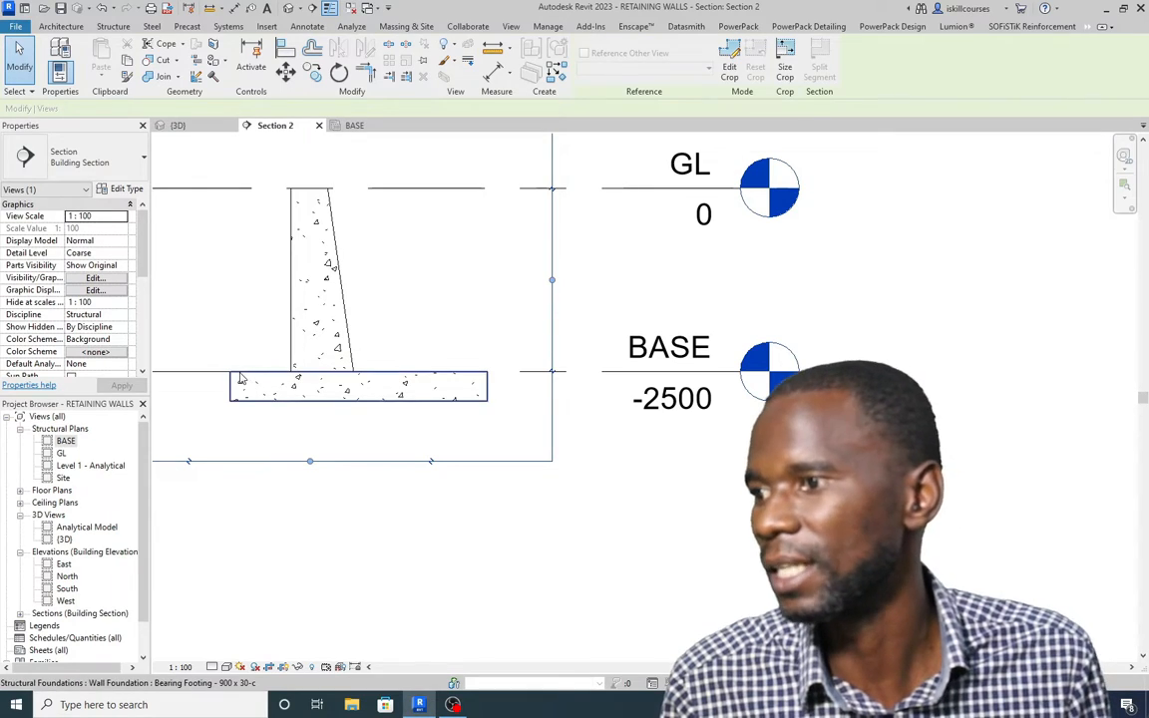
{"action": "scroll", "coordinate": [277, 393], "scroll_direction": "up", "scroll_amount": 1}
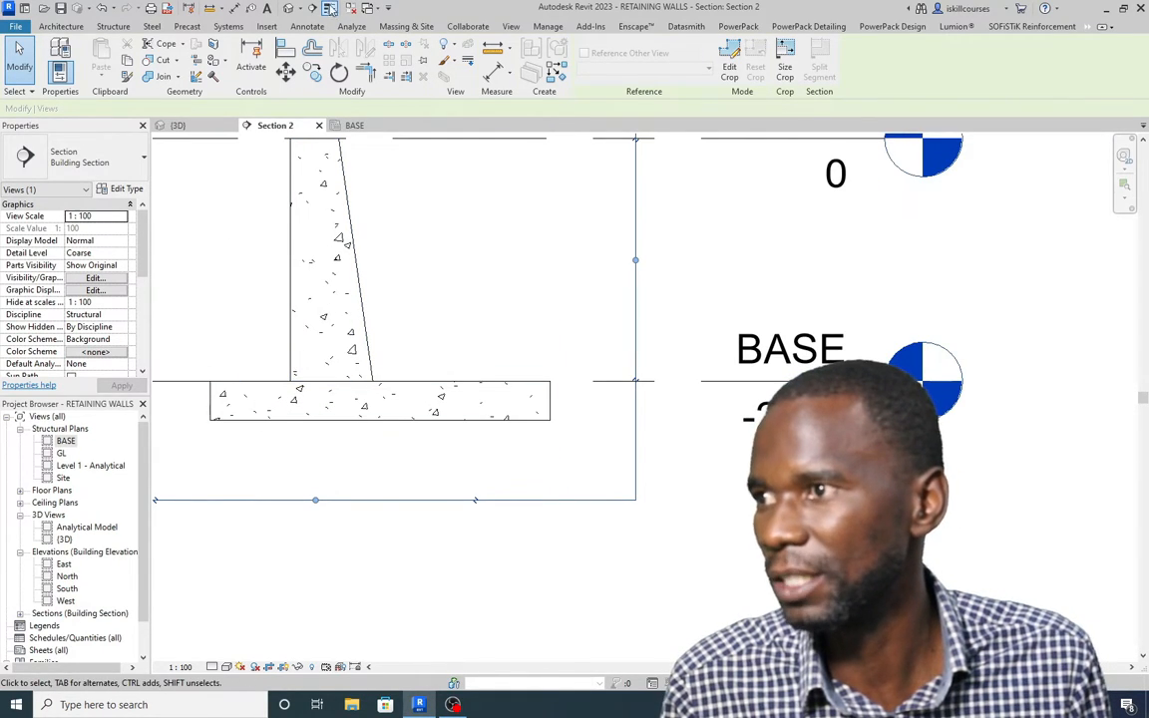
{"action": "left_click", "coordinate": [307, 26]}
{"action": "left_click", "coordinate": [50, 55]}
{"action": "left_click", "coordinate": [216, 399]}
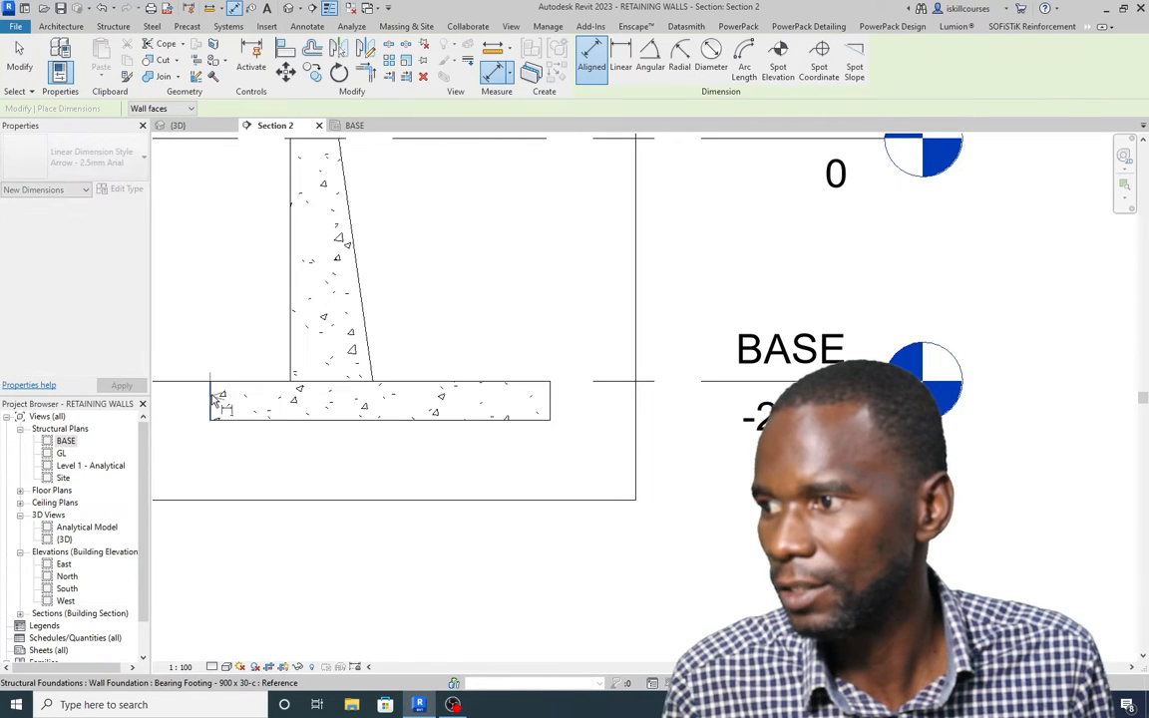
{"action": "left_click", "coordinate": [292, 385]}
{"action": "left_click", "coordinate": [255, 337]}
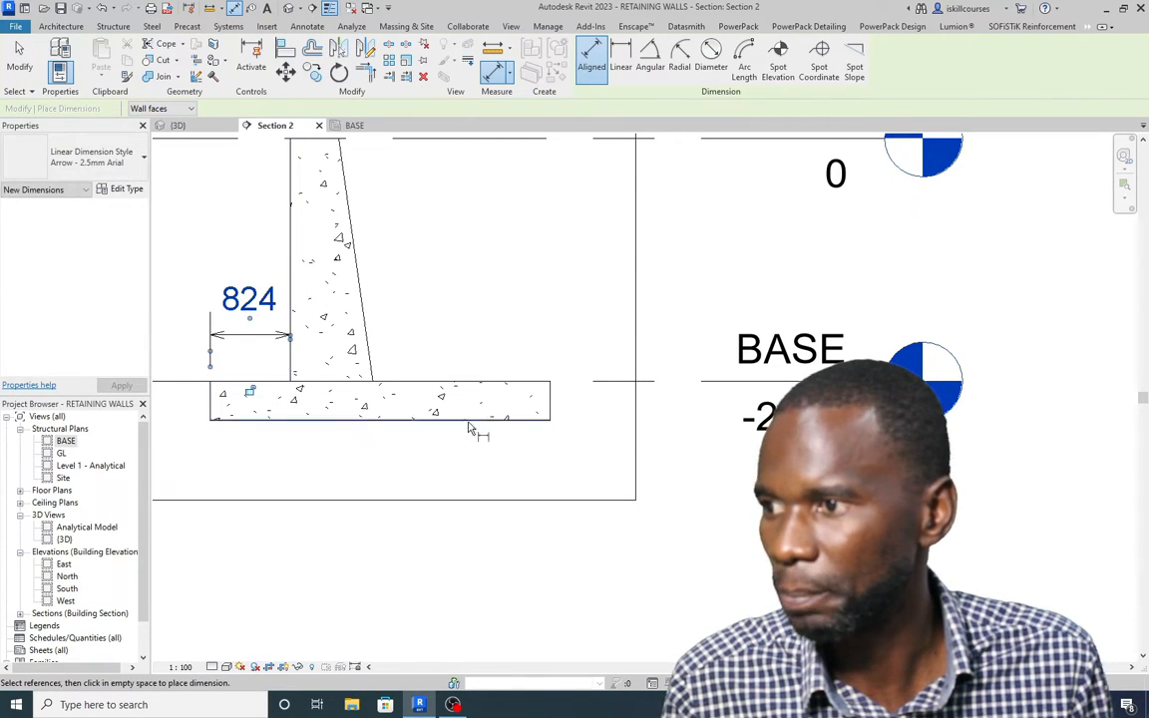
{"action": "left_click", "coordinate": [549, 401]}
{"action": "left_click", "coordinate": [378, 377]}
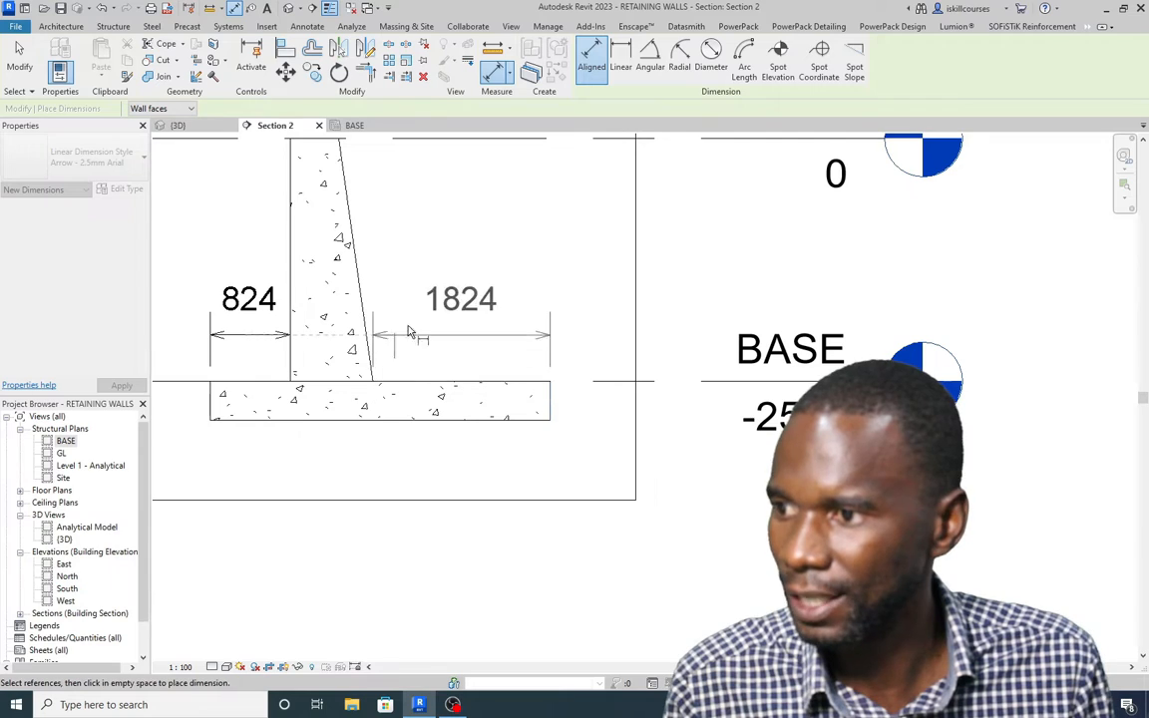
{"action": "left_click", "coordinate": [456, 317]}
Step: Dimension the footing's overall width below it in Section 2 and end the dimension command
{"action": "left_click", "coordinate": [550, 404]}
{"action": "left_click", "coordinate": [212, 409]}
{"action": "left_click", "coordinate": [347, 479]}
{"action": "scroll", "coordinate": [347, 479], "scroll_direction": "down", "scroll_amount": 3}
{"action": "scroll", "coordinate": [339, 499], "scroll_direction": "up", "scroll_amount": 2}
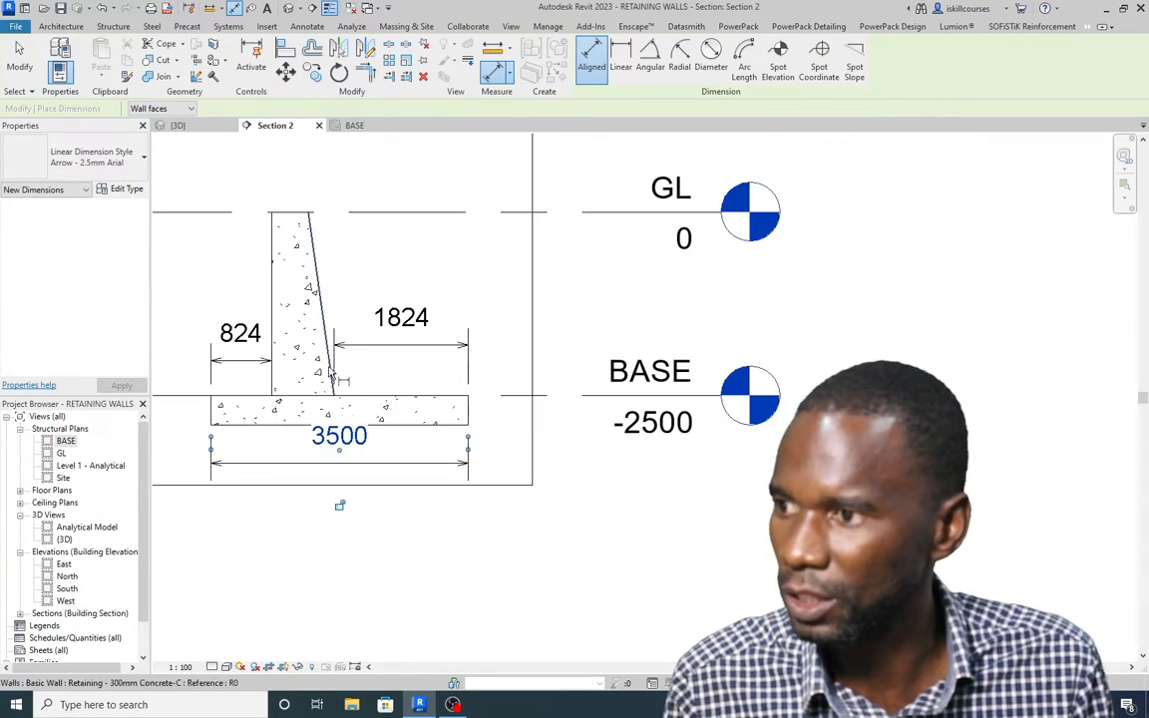
{"action": "scroll", "coordinate": [318, 272], "scroll_direction": "down", "scroll_amount": 1}
{"action": "right_click", "coordinate": [382, 249]}
{"action": "left_click", "coordinate": [409, 257]}
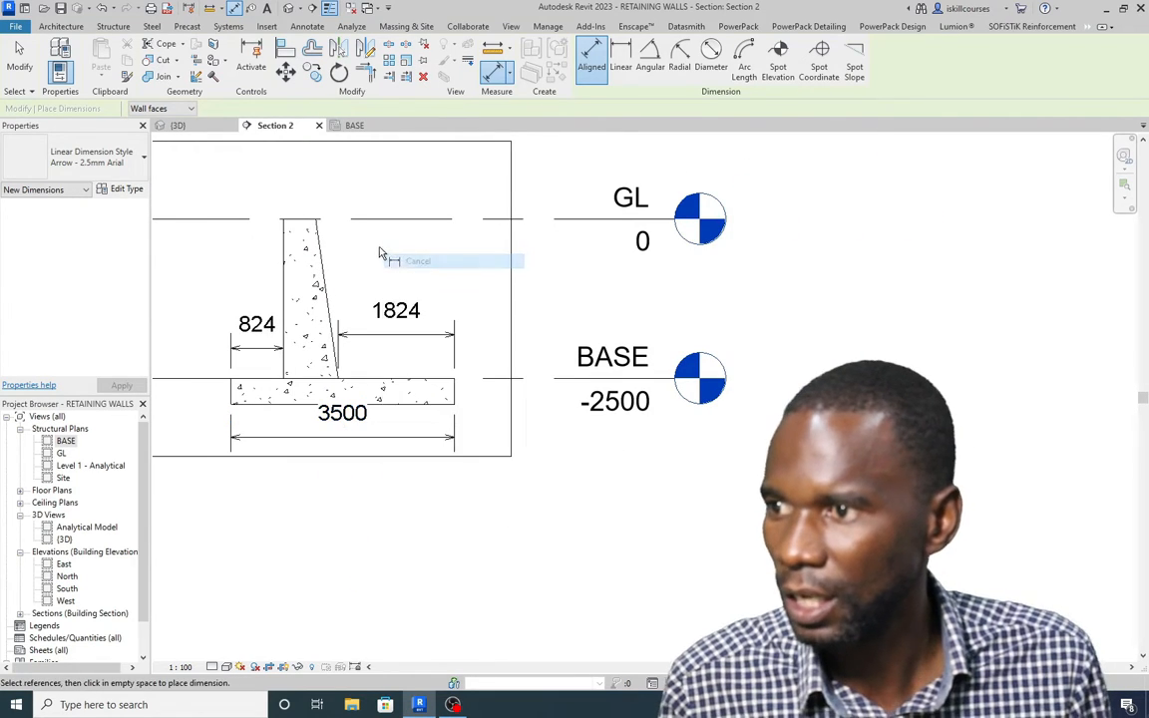
Step: Try an eccentricity of -700 on the concrete wall's footing in Section 2
{"action": "scroll", "coordinate": [310, 397], "scroll_direction": "up", "scroll_amount": 1}
{"action": "scroll", "coordinate": [310, 397], "scroll_direction": "down", "scroll_amount": 1}
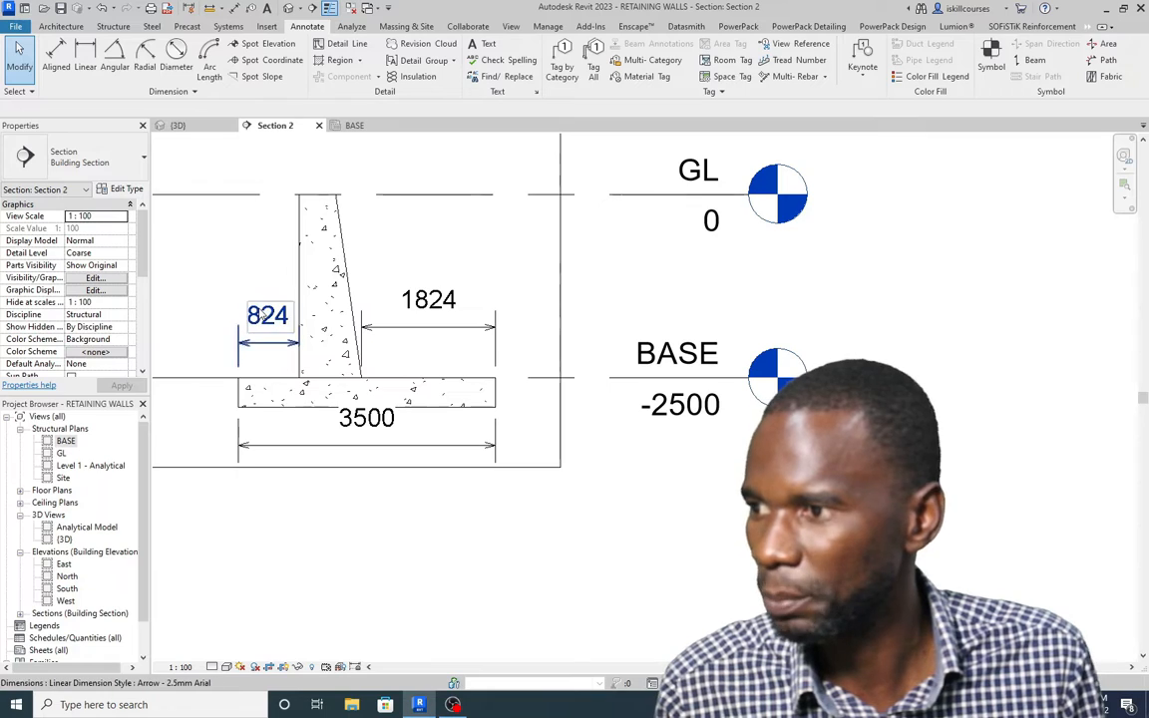
{"action": "left_click", "coordinate": [277, 397]}
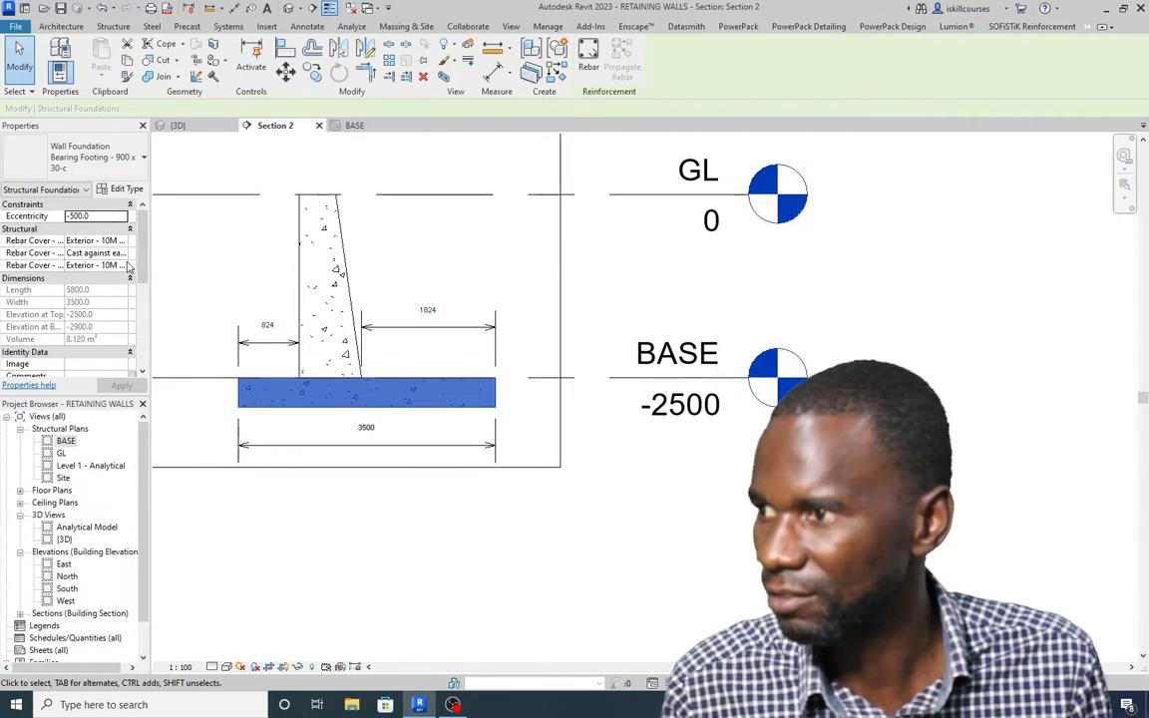
{"action": "left_click", "coordinate": [99, 216]}
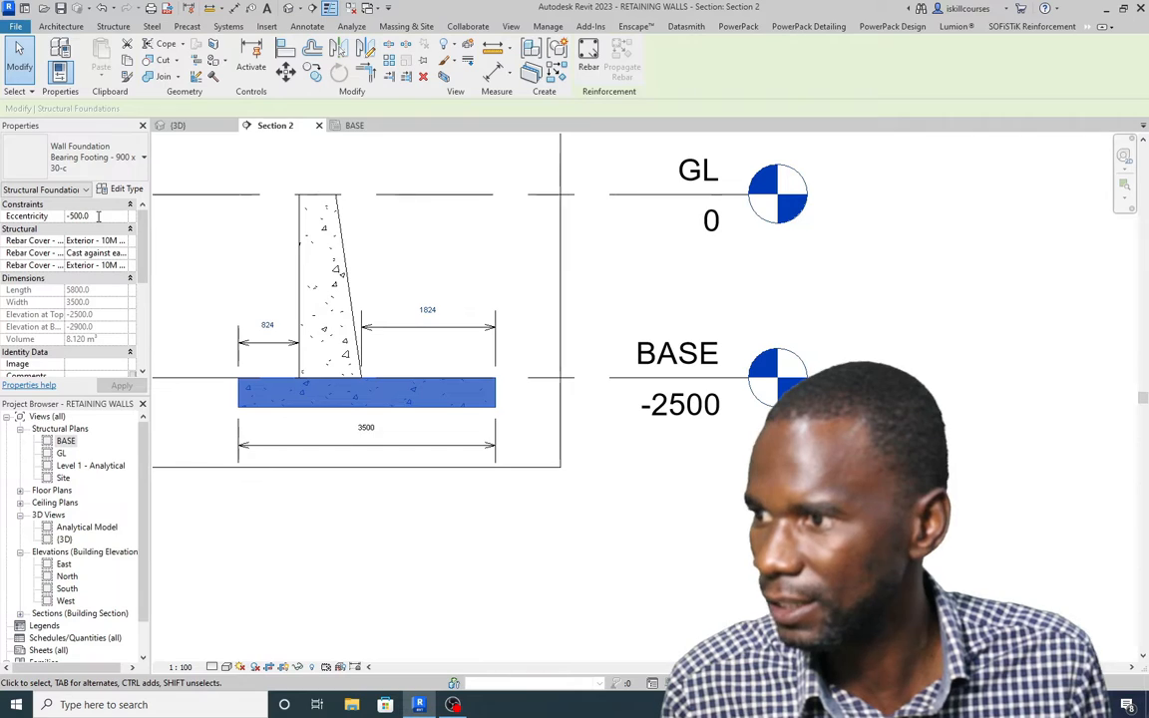
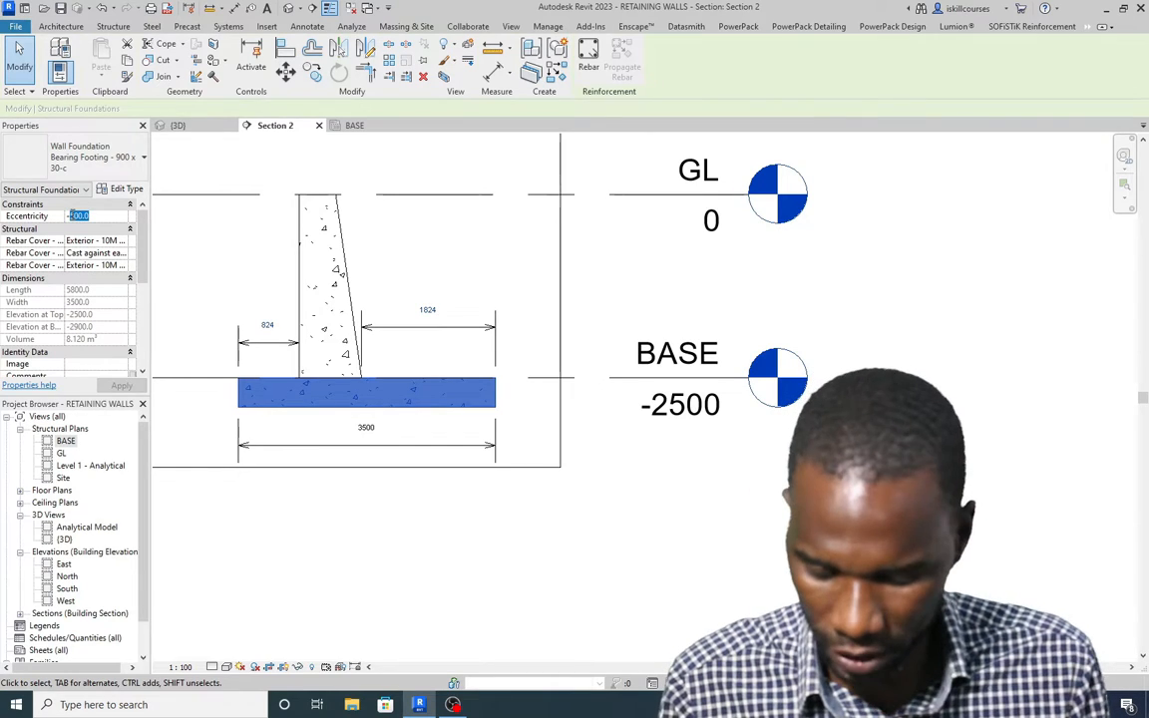
{"action": "key", "text": "Return"}
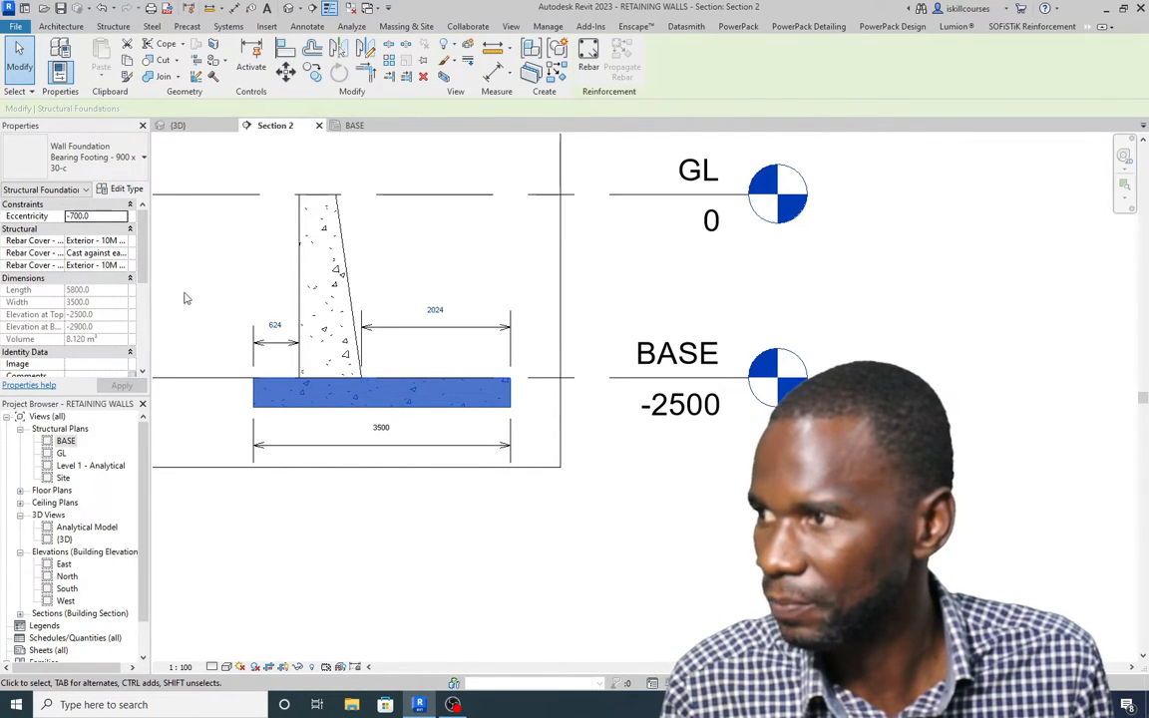
Step: Set the eccentricity of the concrete wall's footing to -800 and deselect the footing
{"action": "left_click_drag", "start_coordinate": [95, 216], "coordinate": [75, 210]}
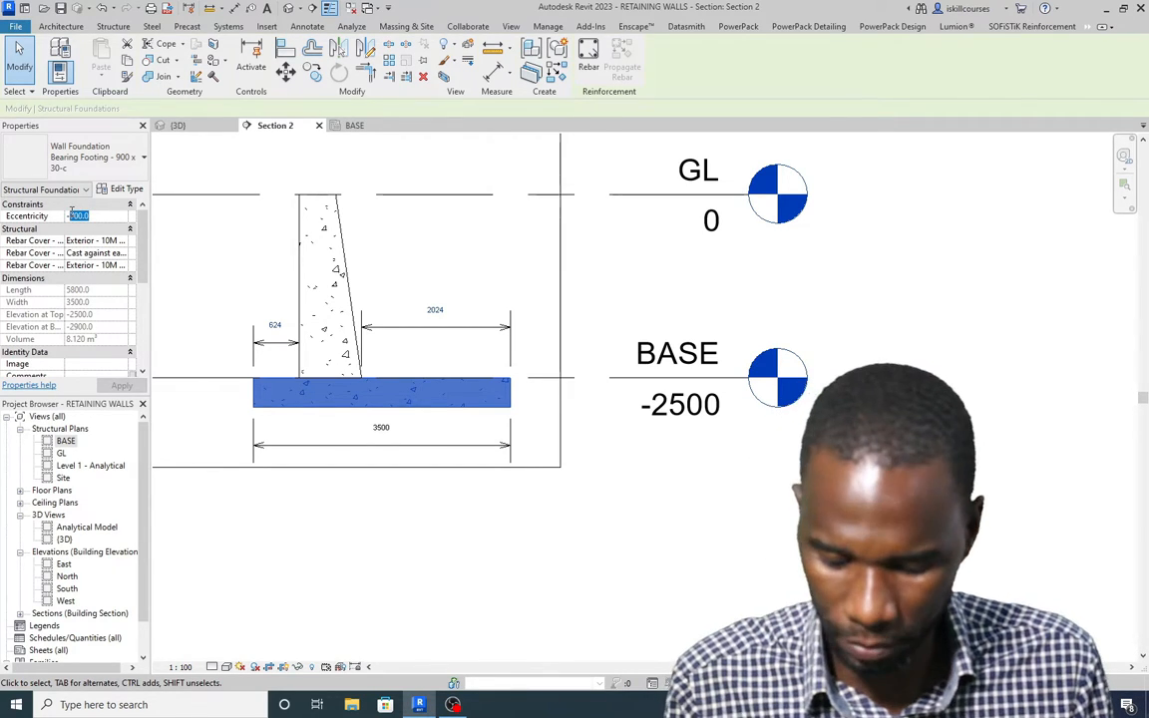
{"action": "type", "text": "-800"}
{"action": "key", "text": "Return"}
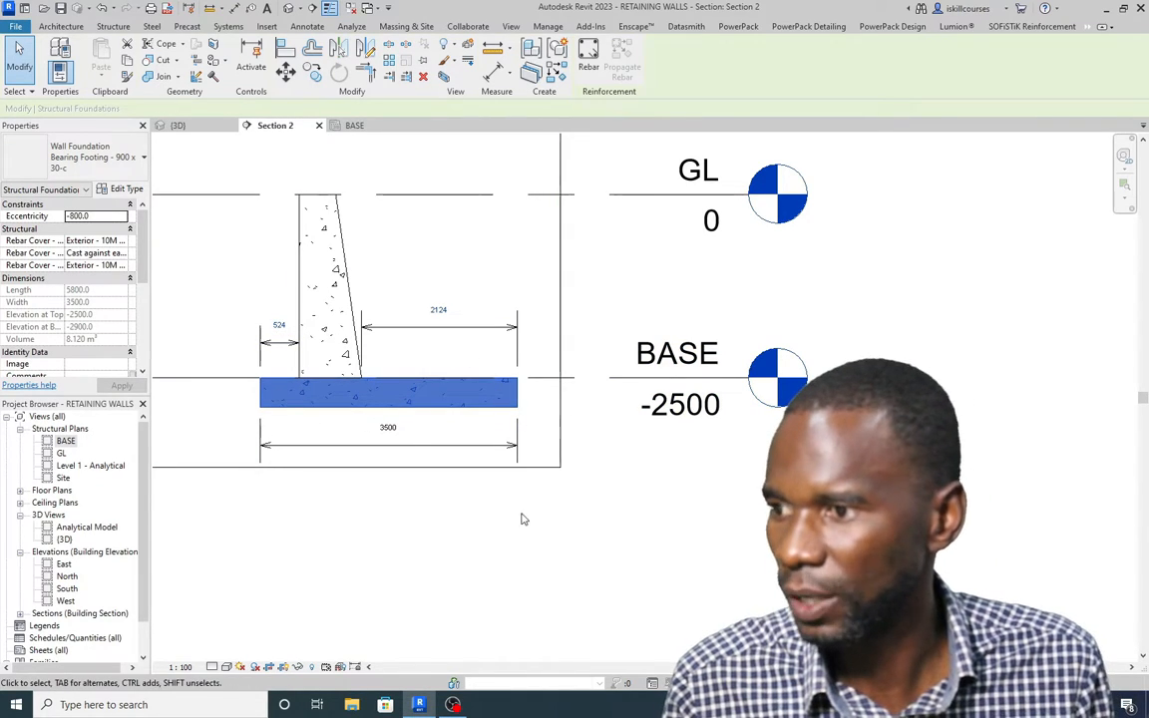
{"action": "left_click", "coordinate": [478, 528]}
{"action": "middle_click_drag", "start_coordinate": [371, 372], "coordinate": [354, 337]}
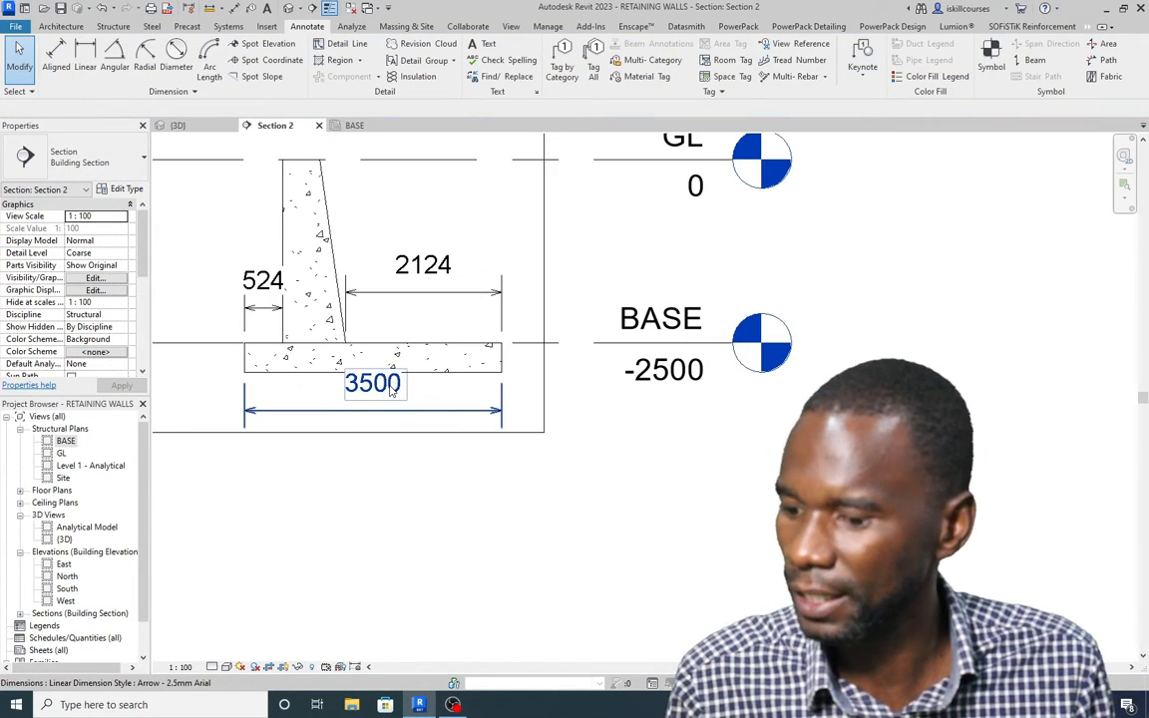
Step: Set the visual style of Section 2 to Shaded
{"action": "scroll", "coordinate": [349, 369], "scroll_direction": "down", "scroll_amount": 2}
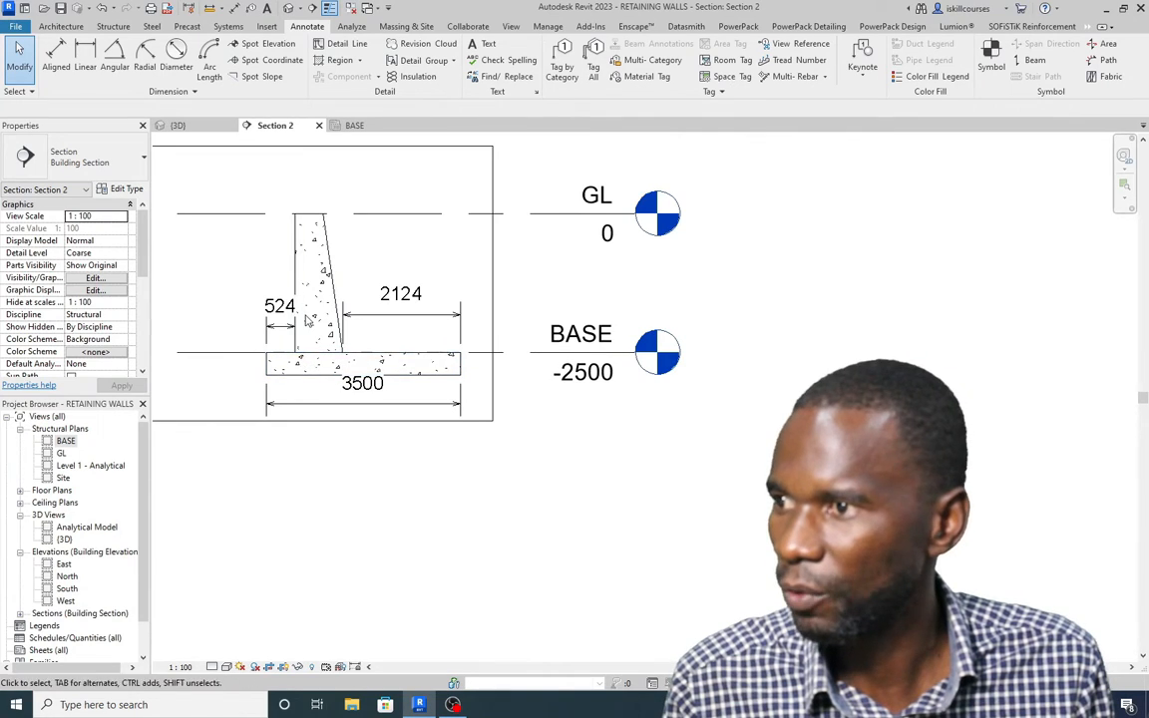
{"action": "scroll", "coordinate": [284, 229], "scroll_direction": "up", "scroll_amount": 3}
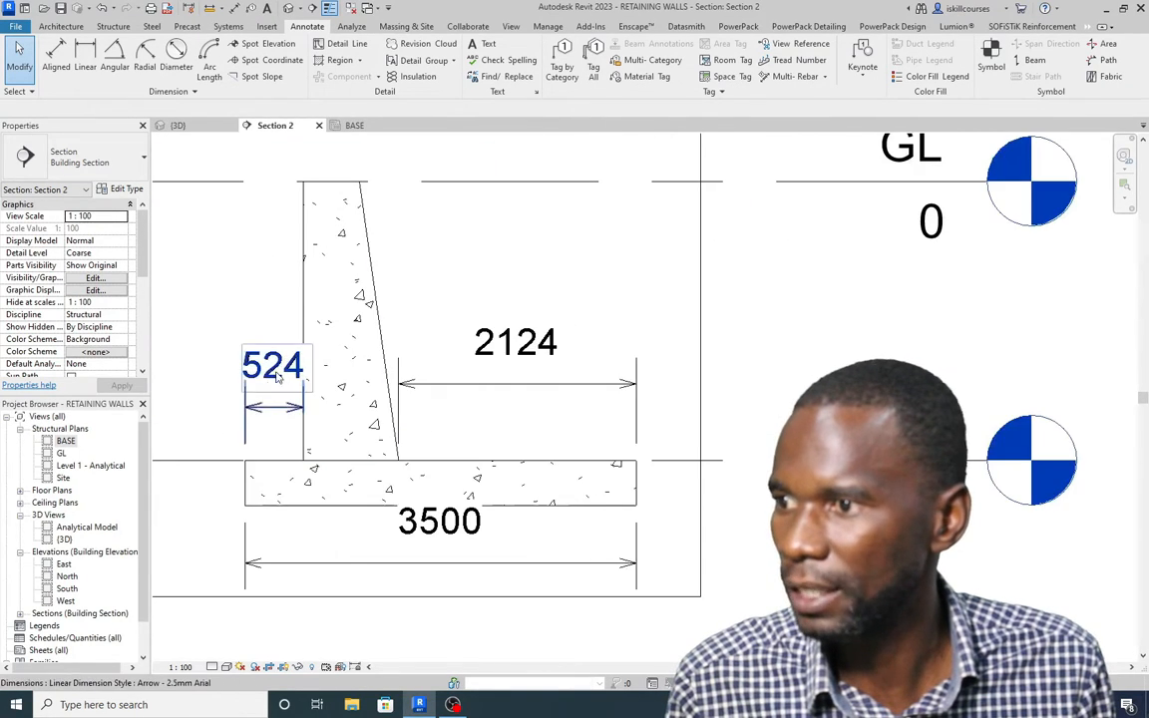
{"action": "left_click", "coordinate": [226, 667]}
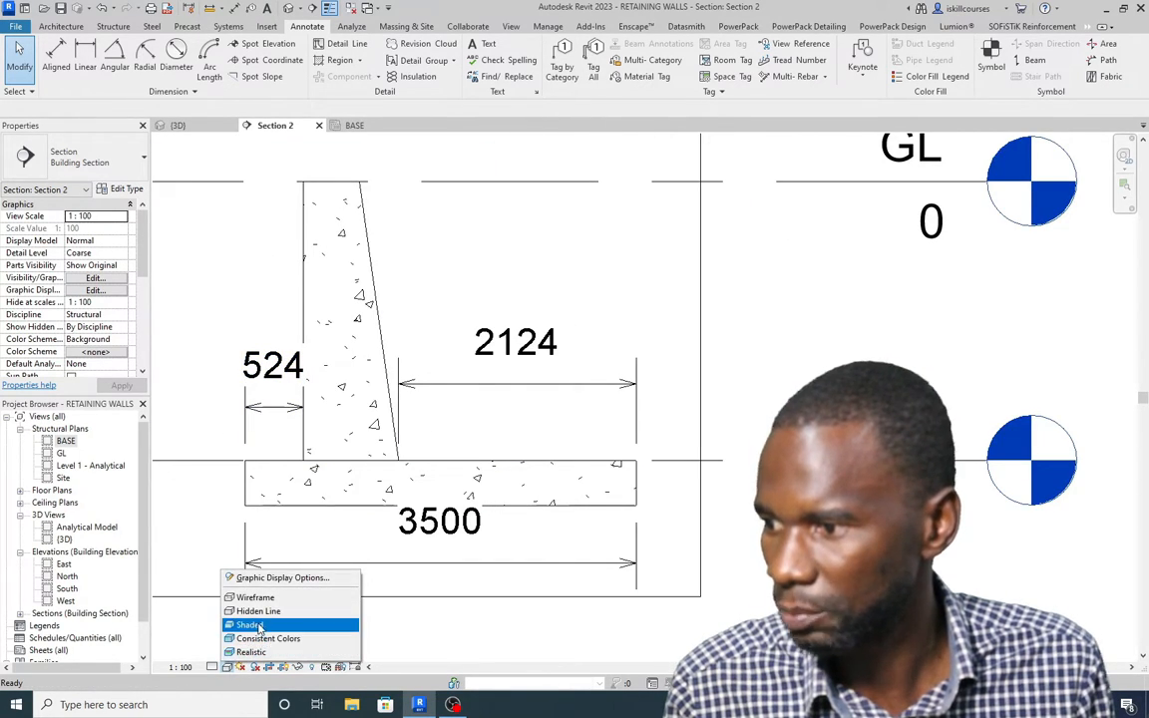
{"action": "left_click", "coordinate": [245, 623]}
{"action": "scroll", "coordinate": [348, 377], "scroll_direction": "down", "scroll_amount": 1}
{"action": "scroll", "coordinate": [369, 389], "scroll_direction": "up", "scroll_amount": 1}
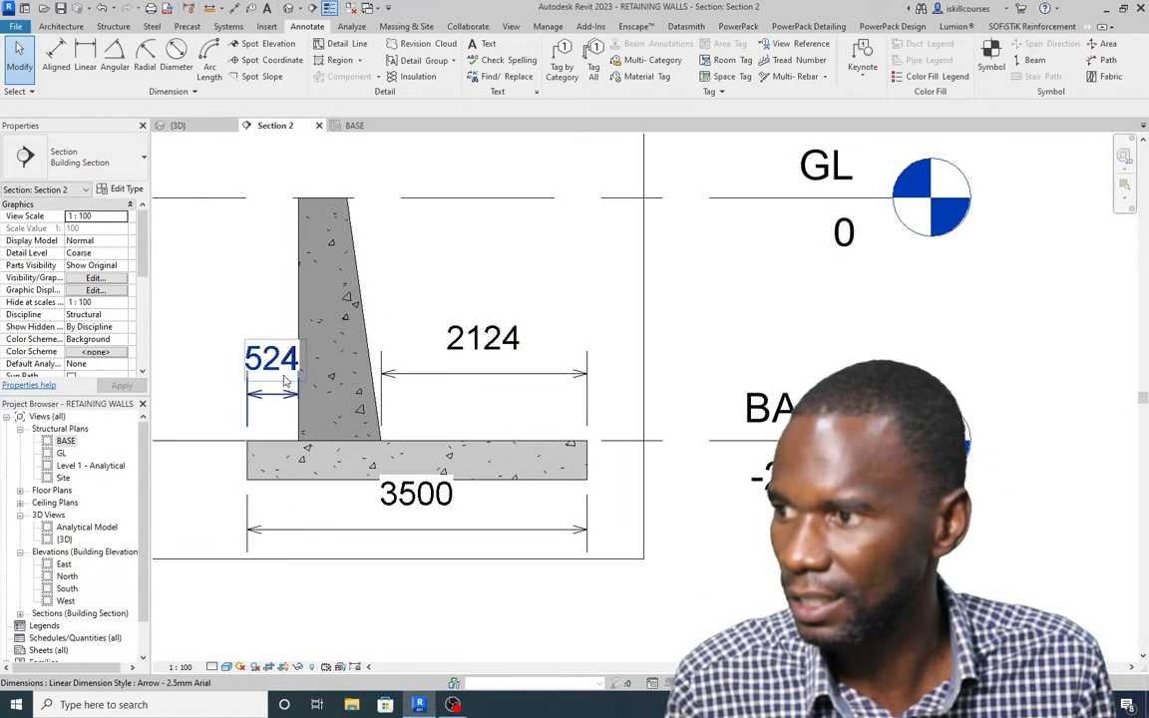
Step: Examine the cantilever wall and its offset footing in the 3D view, Section 2 and the BASE plan
{"action": "left_click", "coordinate": [179, 127]}
{"action": "scroll", "coordinate": [500, 373], "scroll_direction": "down", "scroll_amount": 2}
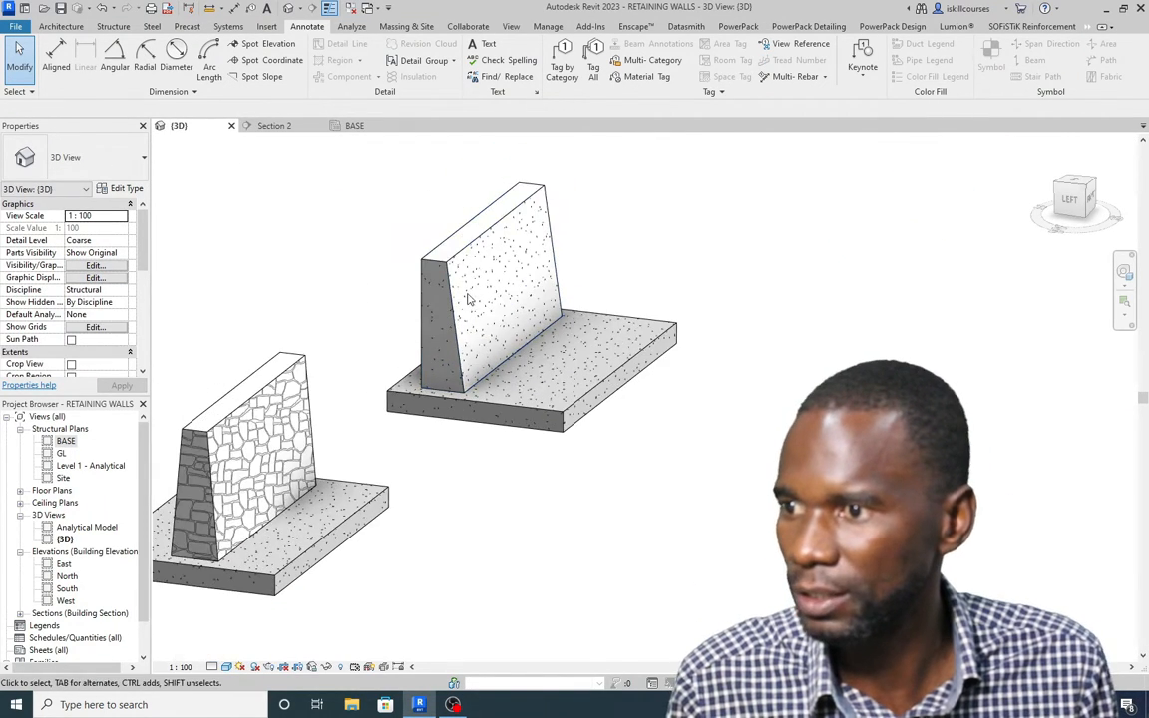
{"action": "scroll", "coordinate": [469, 304], "scroll_direction": "up", "scroll_amount": 4}
{"action": "scroll", "coordinate": [495, 391], "scroll_direction": "down", "scroll_amount": 2}
{"action": "middle_click_drag", "start_coordinate": [713, 297], "coordinate": [419, 439], "text": "shift"}
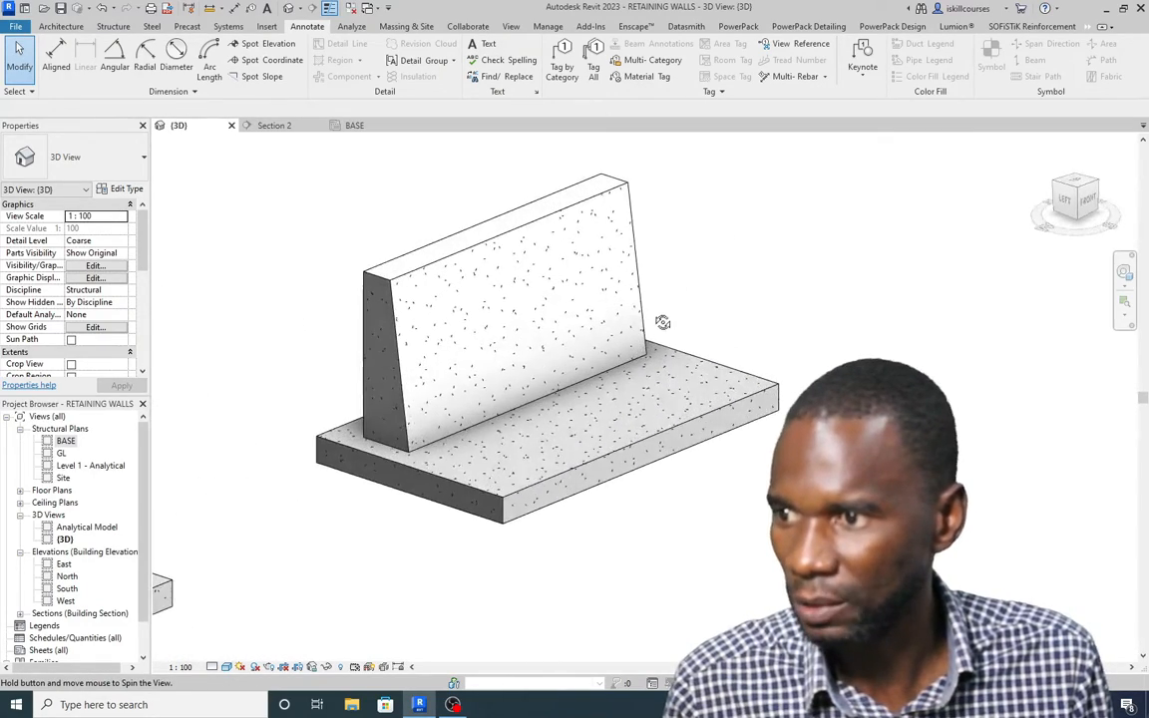
{"action": "scroll", "coordinate": [380, 469], "scroll_direction": "up", "scroll_amount": 2}
{"action": "scroll", "coordinate": [381, 469], "scroll_direction": "down", "scroll_amount": 3}
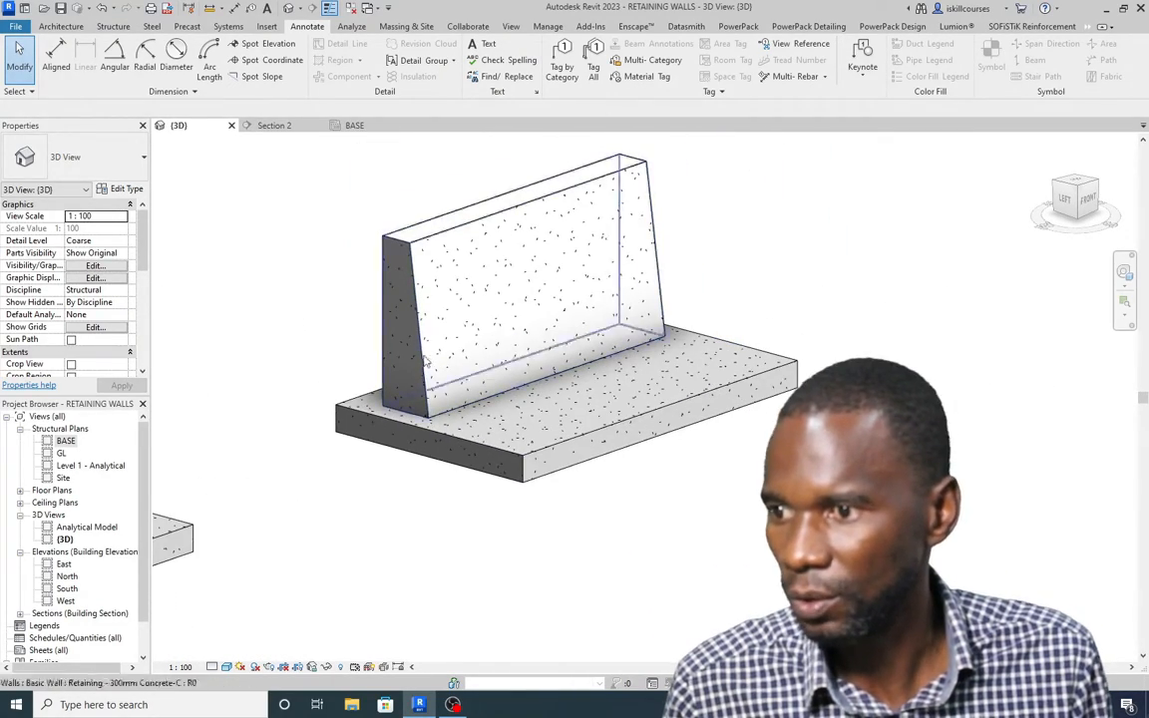
{"action": "left_click", "coordinate": [275, 126]}
{"action": "scroll", "coordinate": [379, 359], "scroll_direction": "down", "scroll_amount": 2}
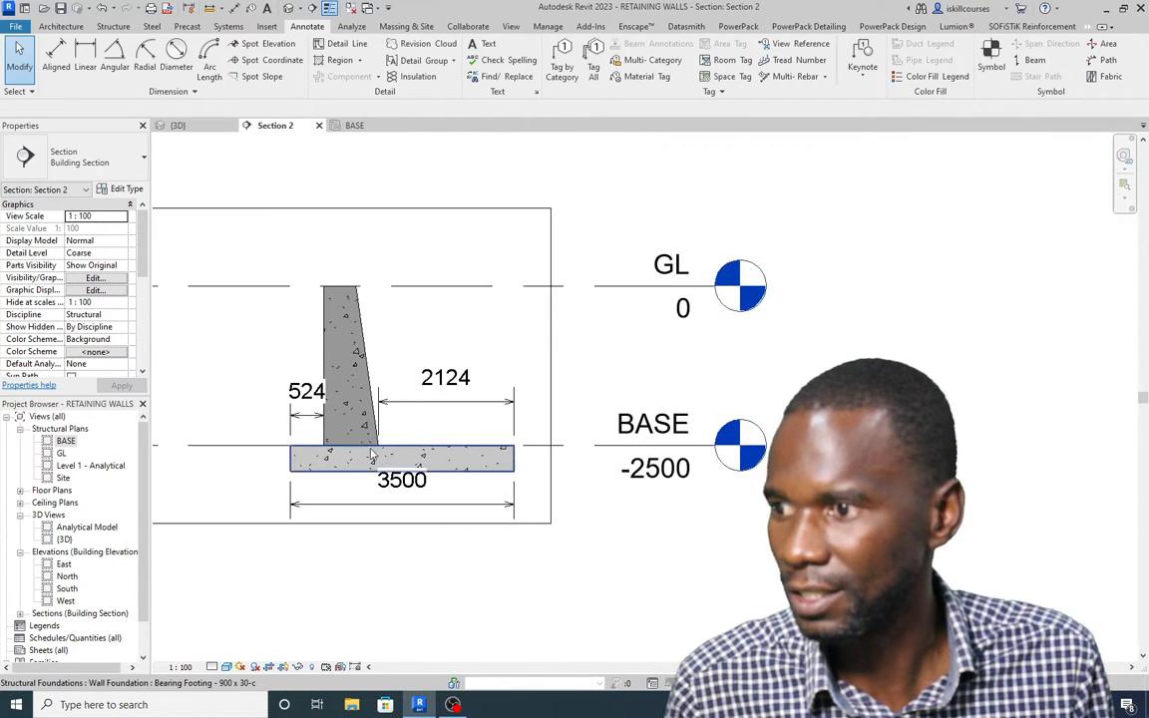
{"action": "scroll", "coordinate": [379, 359], "scroll_direction": "up", "scroll_amount": 3}
{"action": "scroll", "coordinate": [375, 361], "scroll_direction": "down", "scroll_amount": 2}
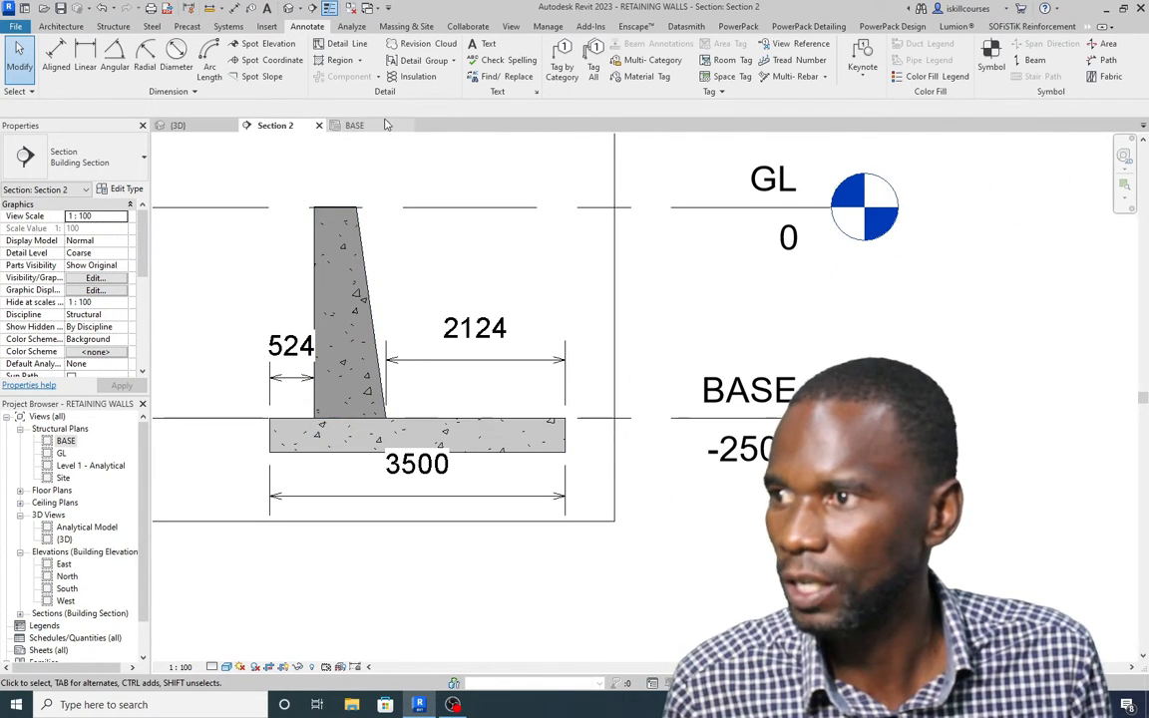
{"action": "left_click", "coordinate": [354, 126]}
{"action": "scroll", "coordinate": [423, 354], "scroll_direction": "down", "scroll_amount": 2}
{"action": "scroll", "coordinate": [423, 354], "scroll_direction": "up", "scroll_amount": 2}
{"action": "scroll", "coordinate": [422, 349], "scroll_direction": "down", "scroll_amount": 1}
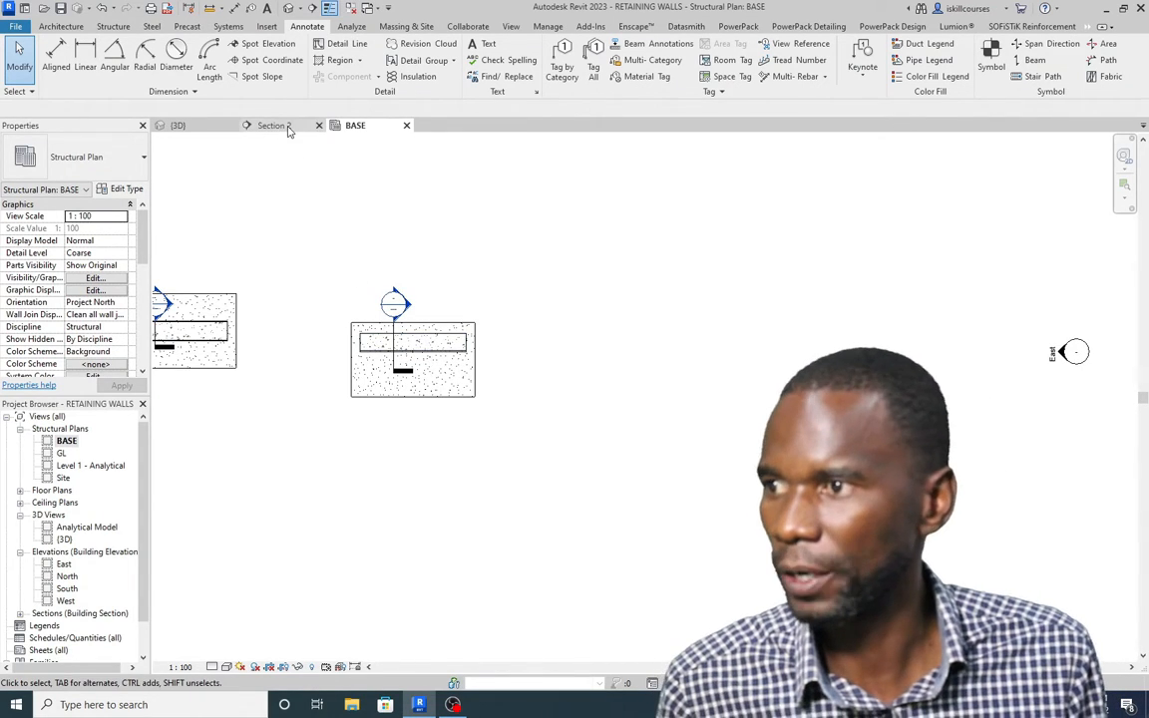
{"action": "left_click", "coordinate": [276, 126]}
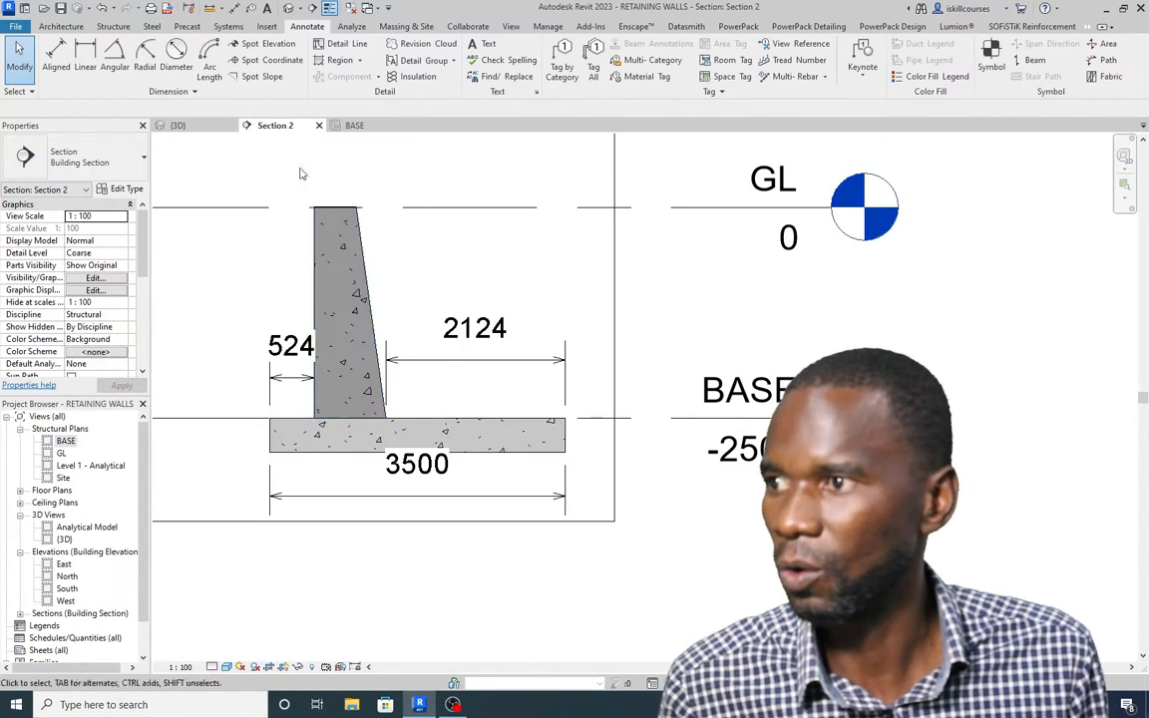
{"action": "left_click", "coordinate": [175, 126]}
{"action": "scroll", "coordinate": [440, 418], "scroll_direction": "down", "scroll_amount": 2}
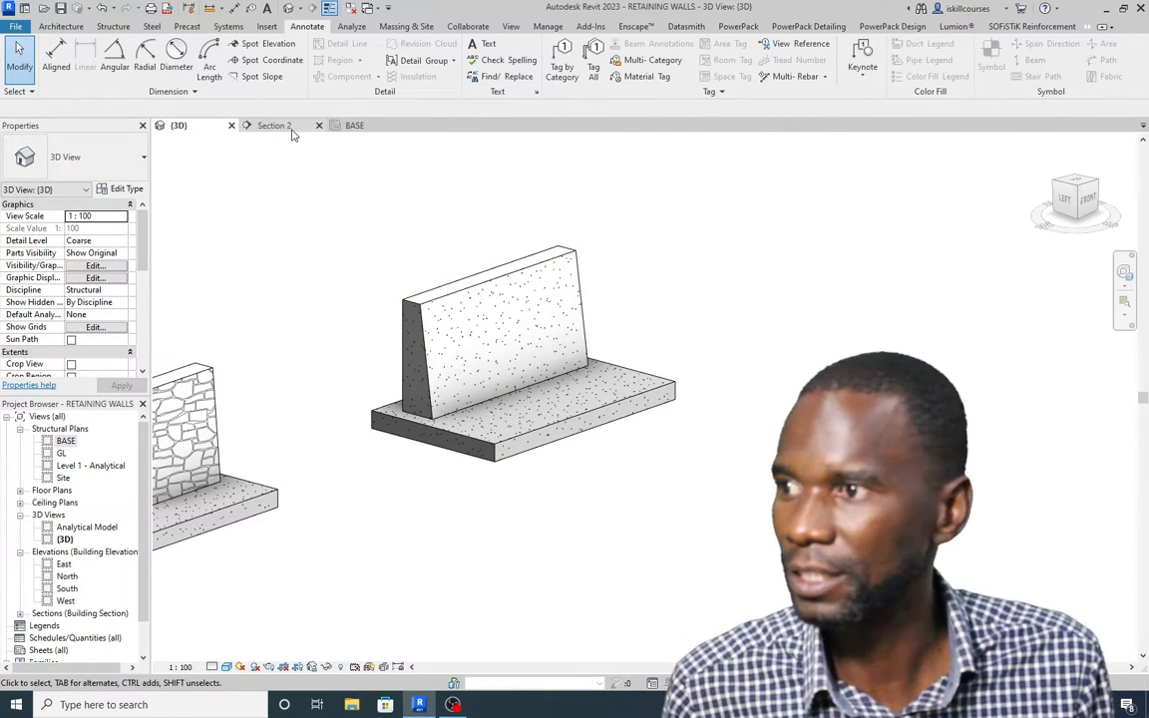
Step: In the BASE plan, copy the cantilever wall with its footing and section mark about 11.2 m to the right
{"action": "left_click", "coordinate": [356, 126]}
{"action": "scroll", "coordinate": [451, 367], "scroll_direction": "down", "scroll_amount": 2}
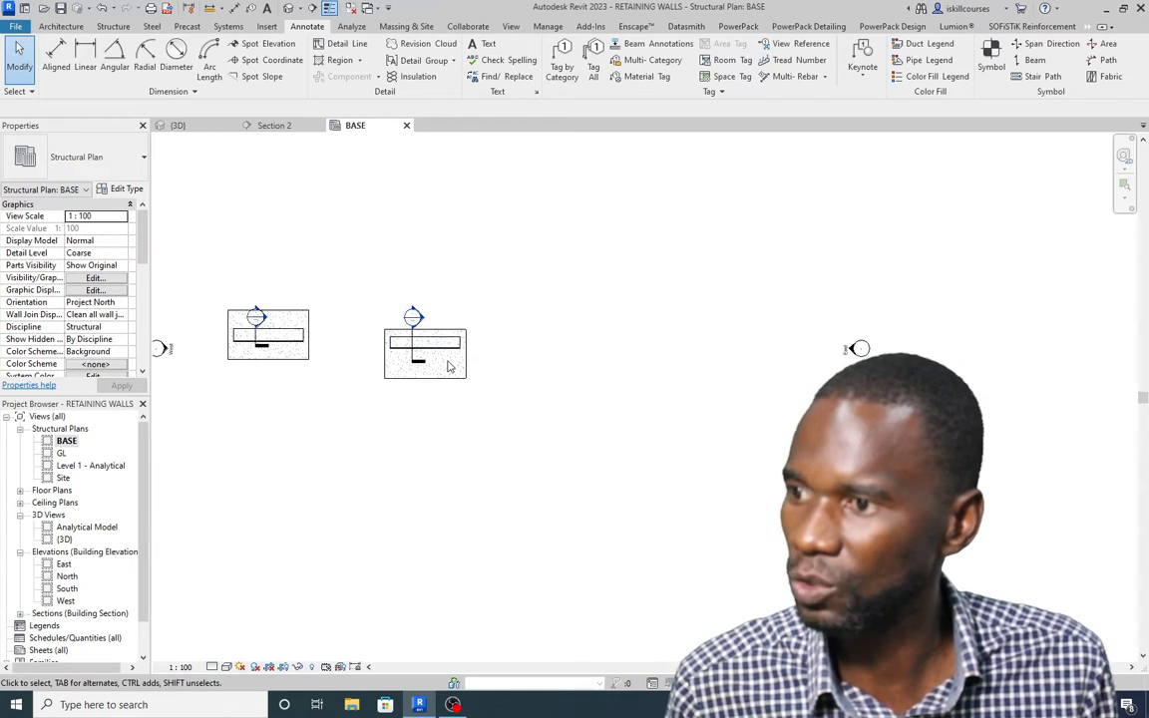
{"action": "left_click_drag", "start_coordinate": [540, 431], "coordinate": [361, 280]}
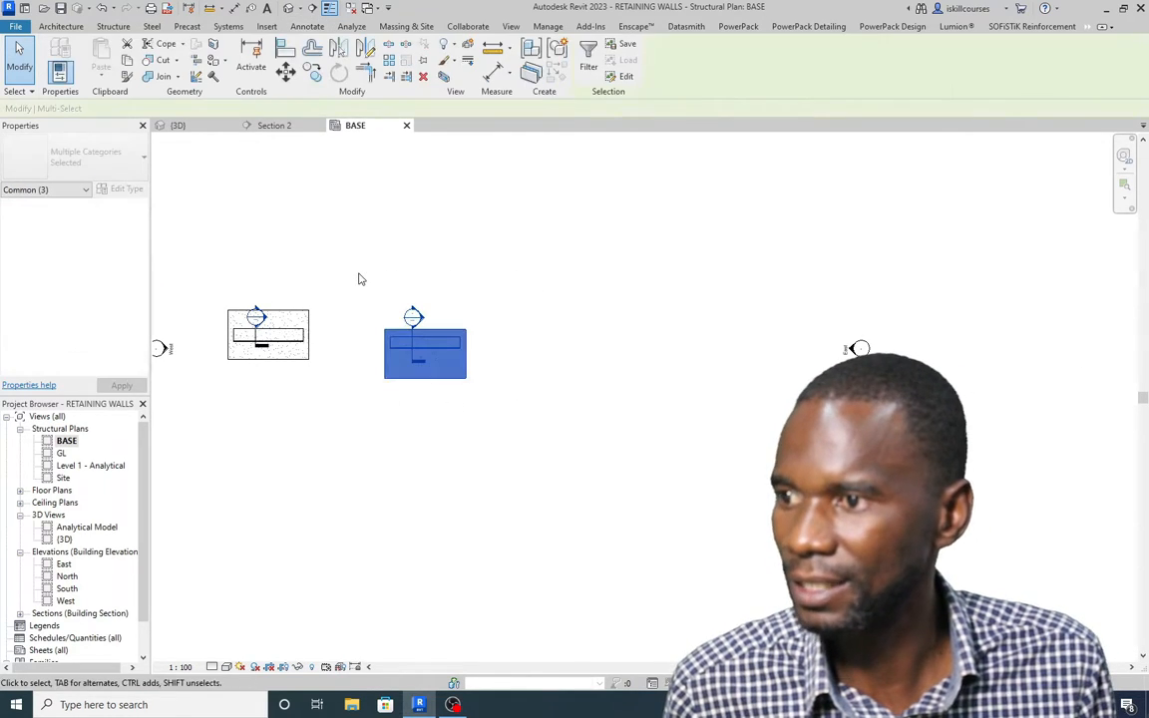
{"action": "left_click_drag", "start_coordinate": [464, 376], "coordinate": [640, 362]}
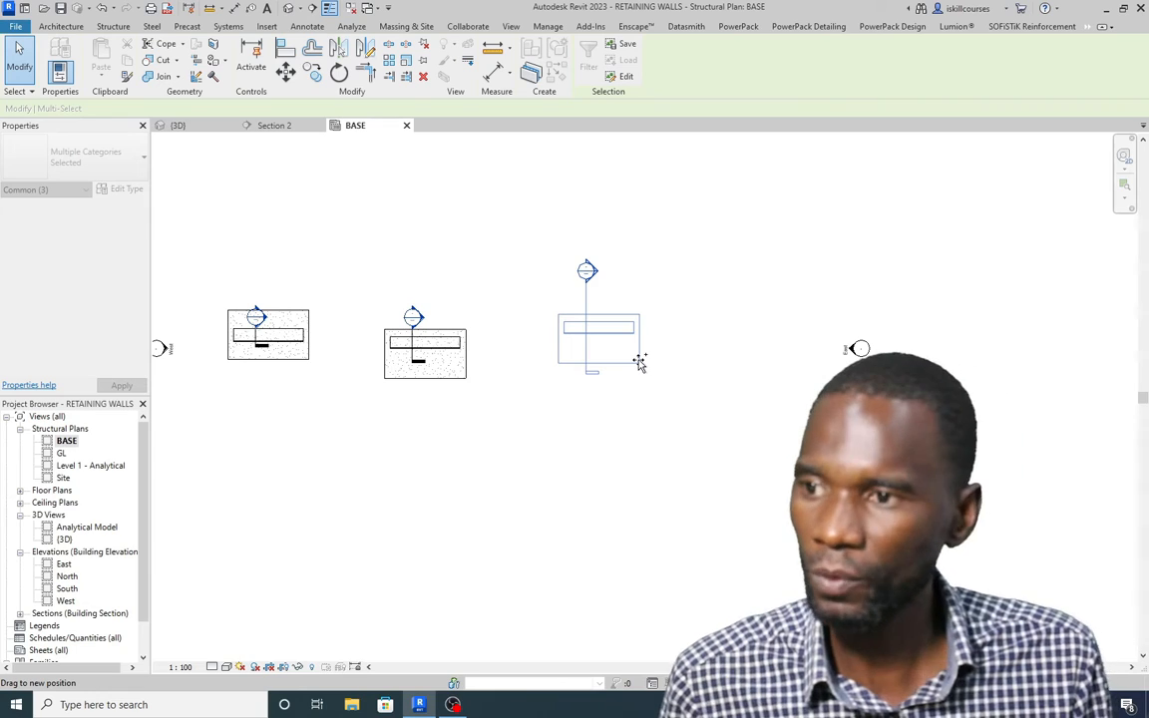
{"action": "left_click_drag", "start_coordinate": [640, 362], "coordinate": [621, 373]}
{"action": "left_click", "coordinate": [708, 439]}
{"action": "scroll", "coordinate": [609, 364], "scroll_direction": "up", "scroll_amount": 4}
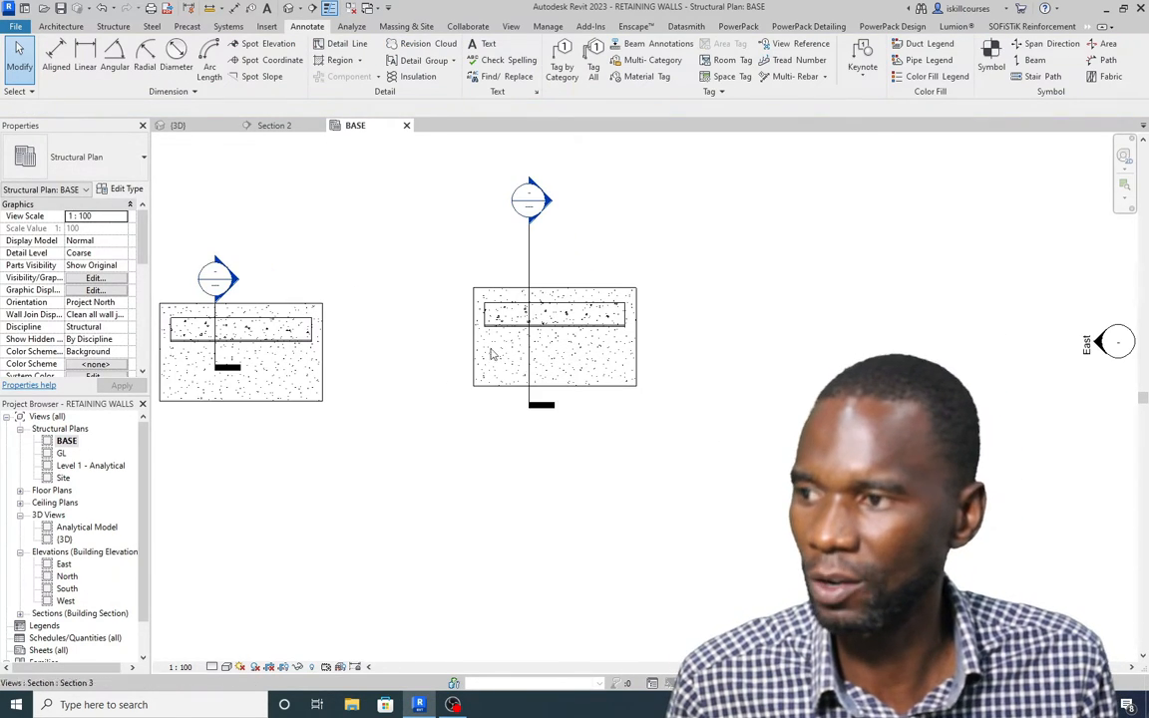
Step: Draw two counterfort walls of type Retaining - 300mm Concrete-C from the copied wall out to the footing's long outer edge
{"action": "scroll", "coordinate": [599, 367], "scroll_direction": "down", "scroll_amount": 3}
{"action": "scroll", "coordinate": [578, 369], "scroll_direction": "up", "scroll_amount": 2}
{"action": "scroll", "coordinate": [576, 369], "scroll_direction": "up", "scroll_amount": 1}
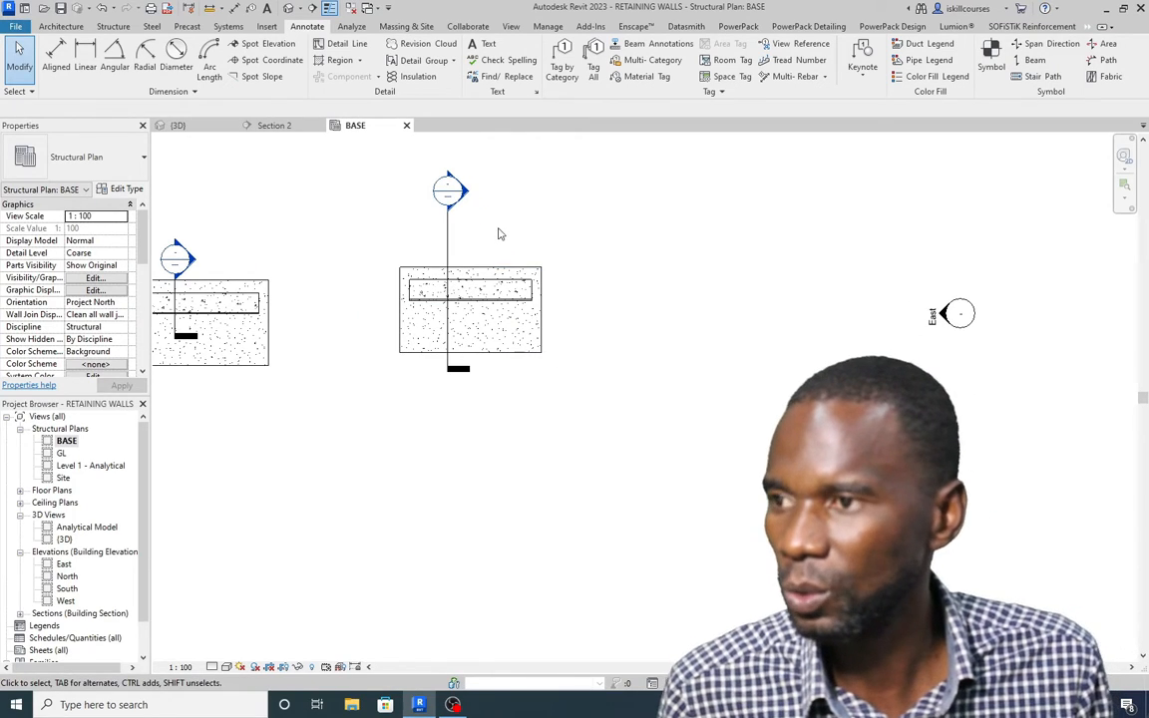
{"action": "left_click", "coordinate": [511, 296]}
{"action": "right_click", "coordinate": [585, 199]}
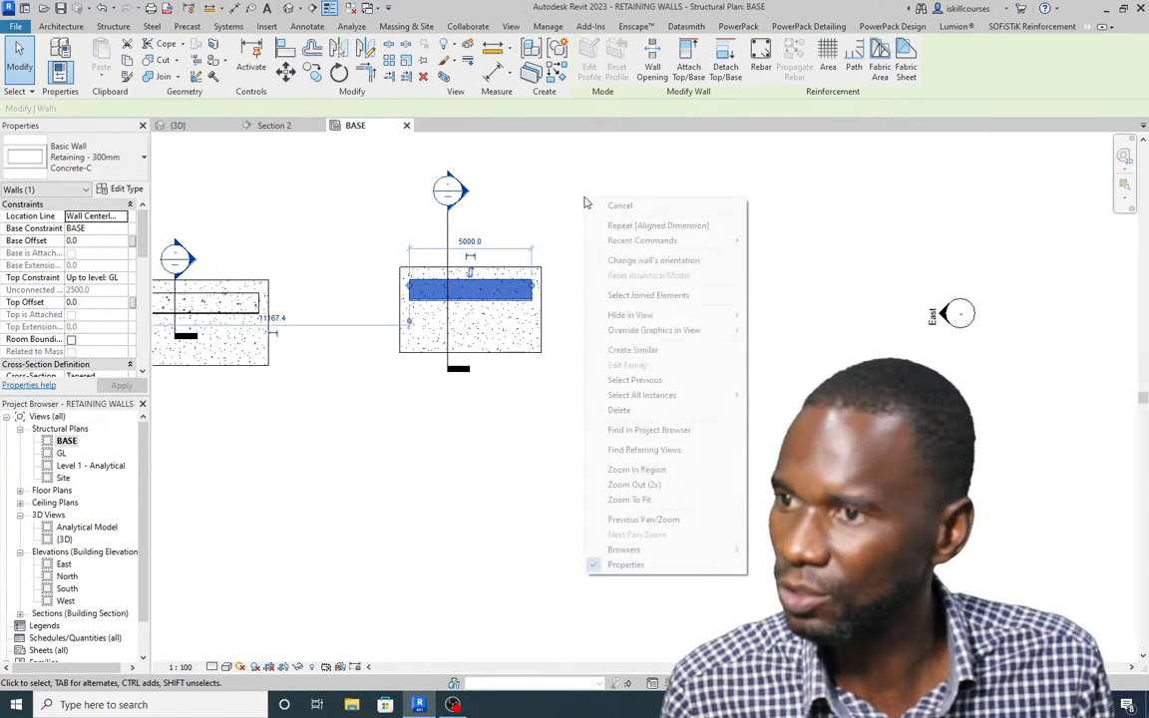
{"action": "left_click", "coordinate": [632, 350]}
{"action": "scroll", "coordinate": [449, 290], "scroll_direction": "up", "scroll_amount": 2}
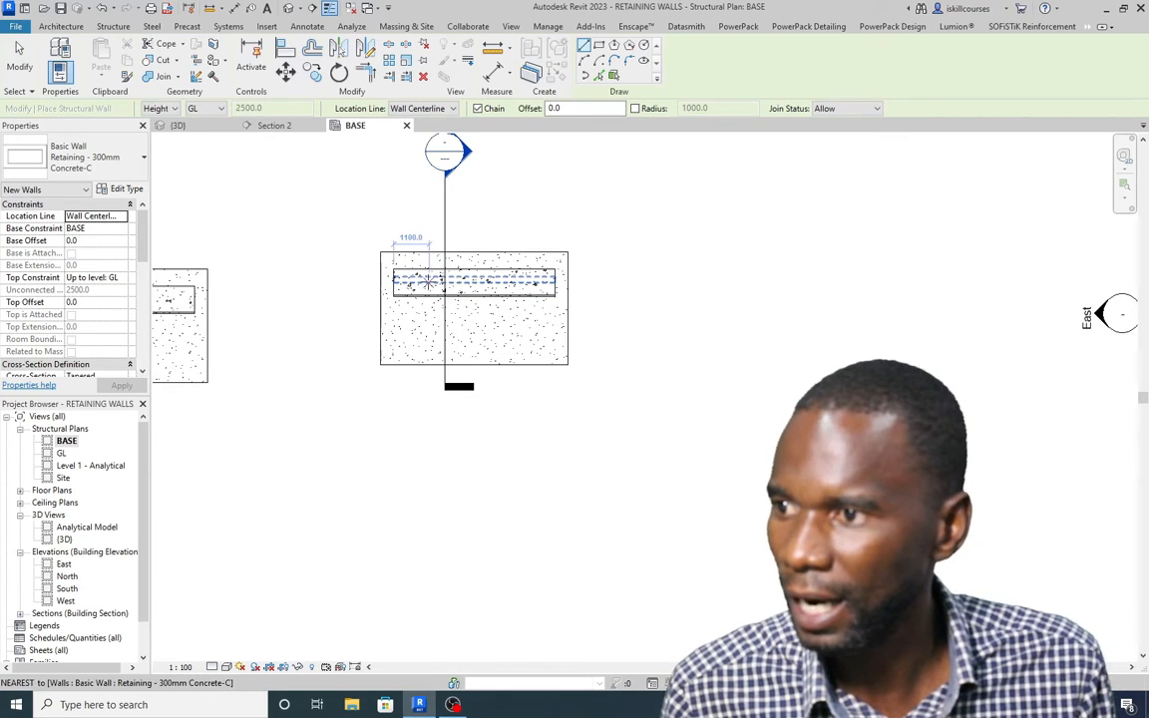
{"action": "left_click", "coordinate": [431, 282]}
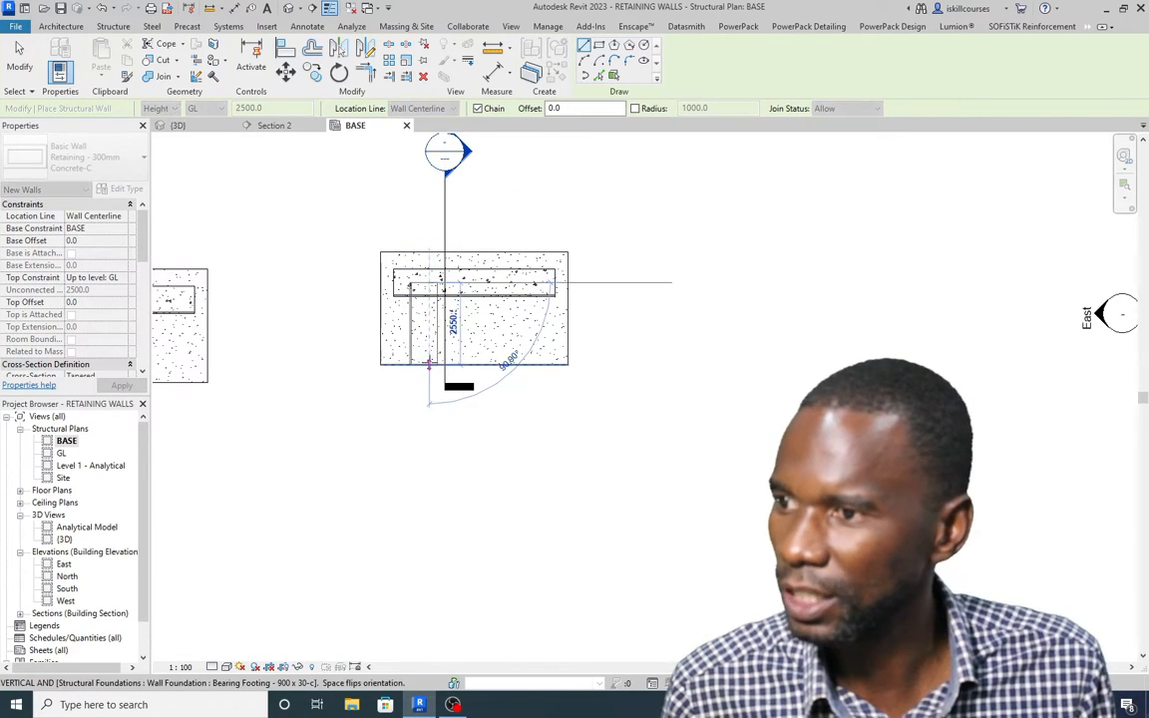
{"action": "left_click", "coordinate": [520, 296]}
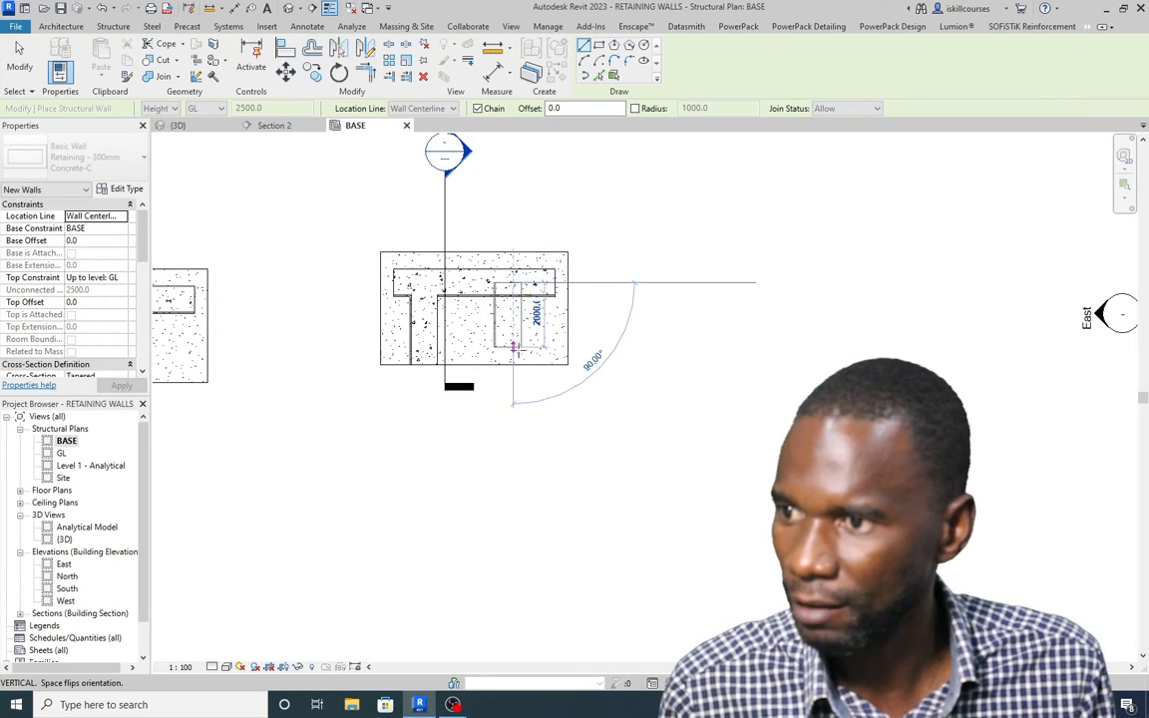
{"action": "key", "text": "Escape"}
{"action": "key", "text": "Escape"}
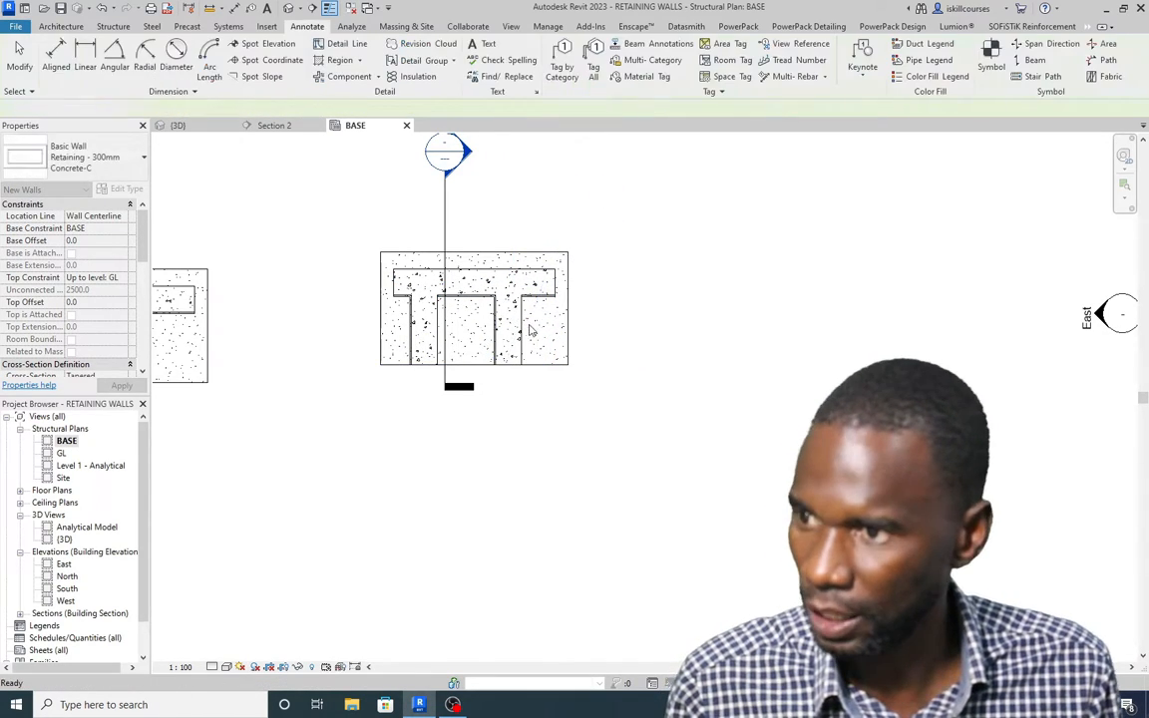
Step: In the BASE plan, nudge the left counterfort about 240 mm to the right, towards the other counterfort
{"action": "scroll", "coordinate": [394, 326], "scroll_direction": "up", "scroll_amount": 2}
{"action": "left_click", "coordinate": [419, 320]}
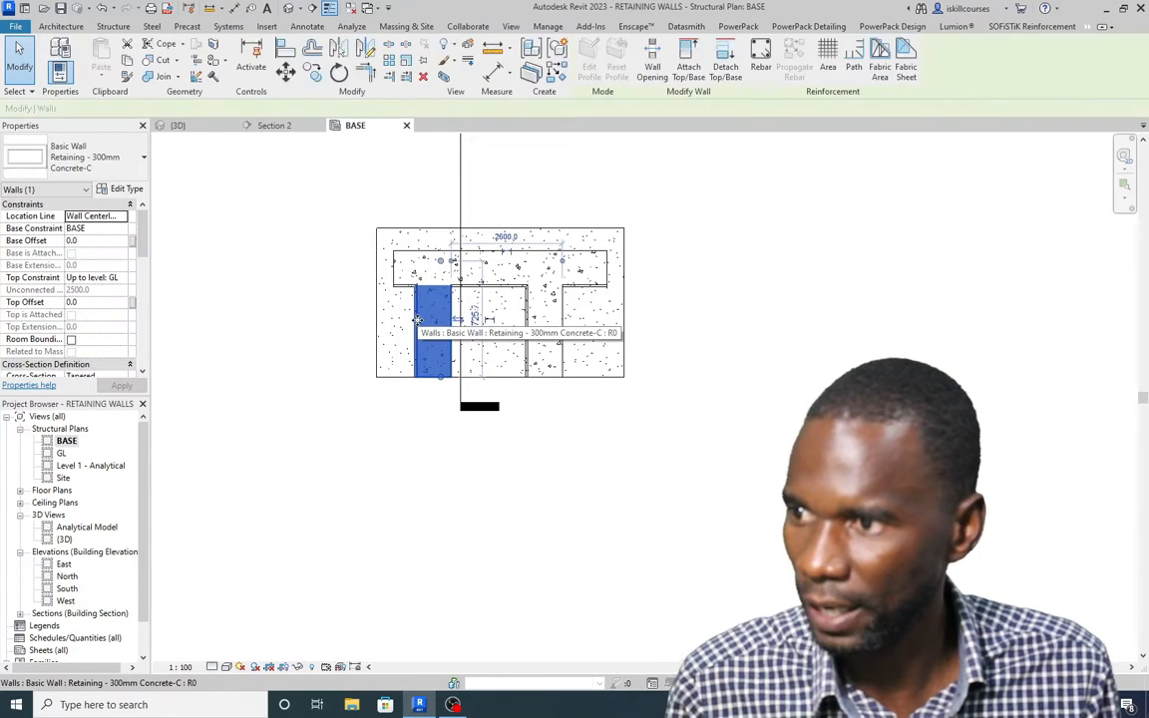
{"action": "key", "text": "Right"}
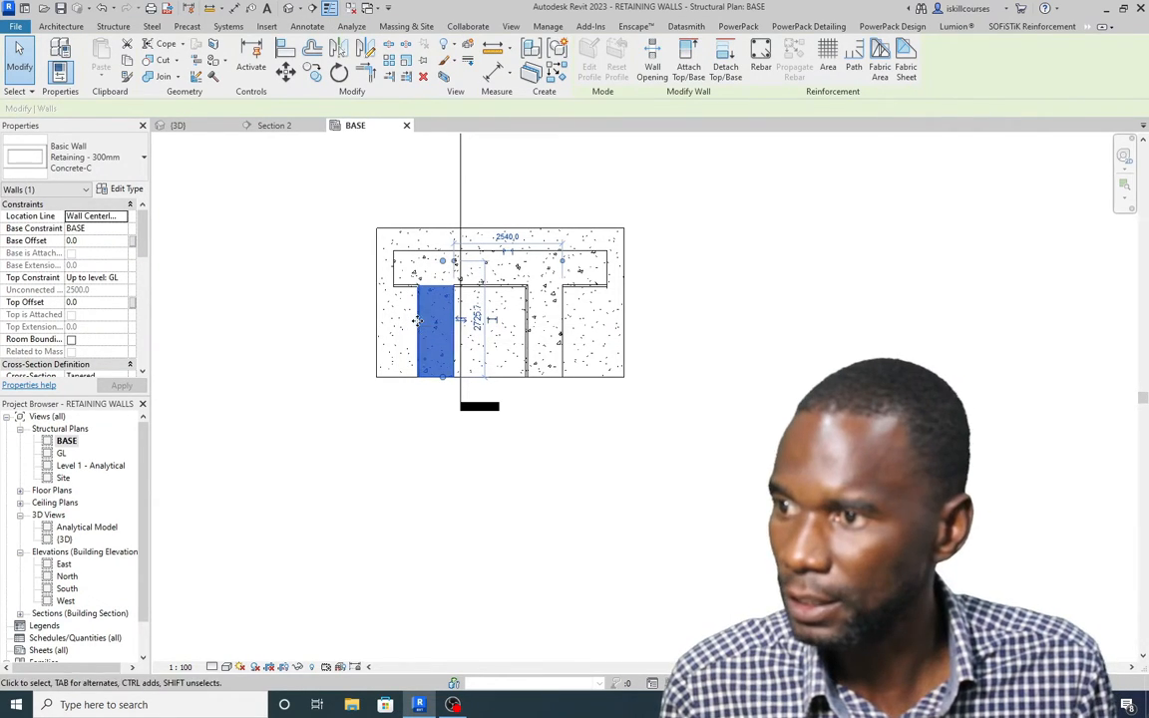
{"action": "key", "text": "Right"}
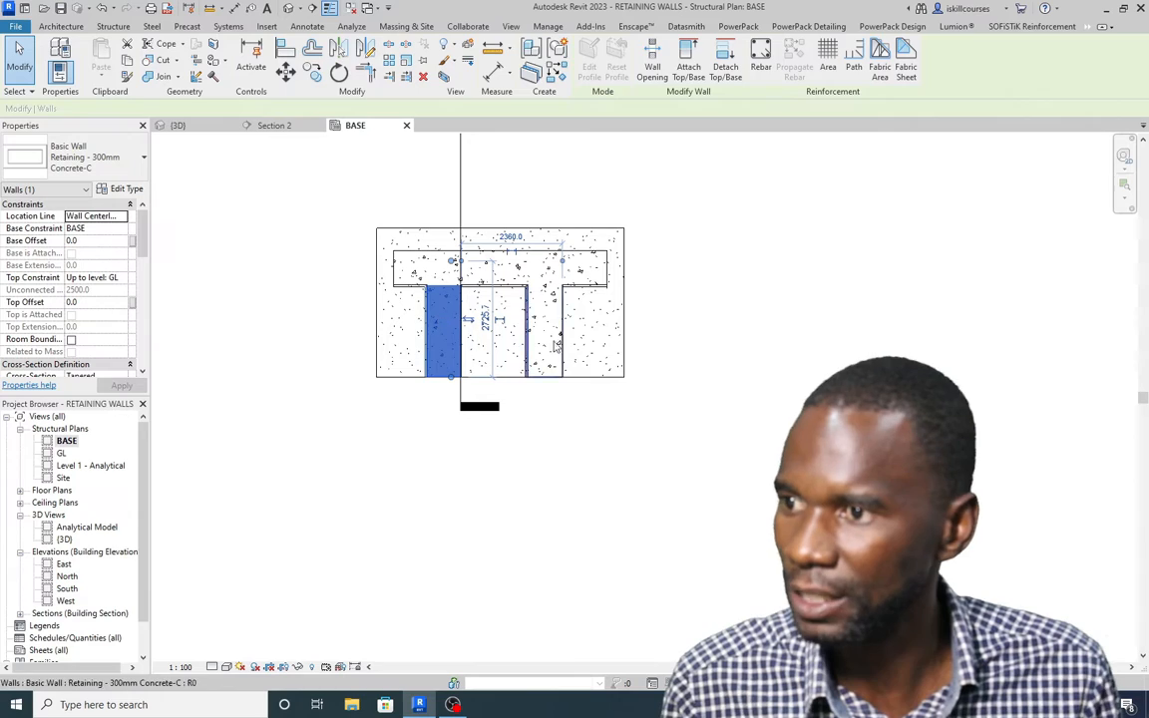
{"action": "left_click", "coordinate": [720, 344]}
Step: In the 3D view, disable the angle override of the left counterfort's tapered cross-section
{"action": "left_click", "coordinate": [178, 126]}
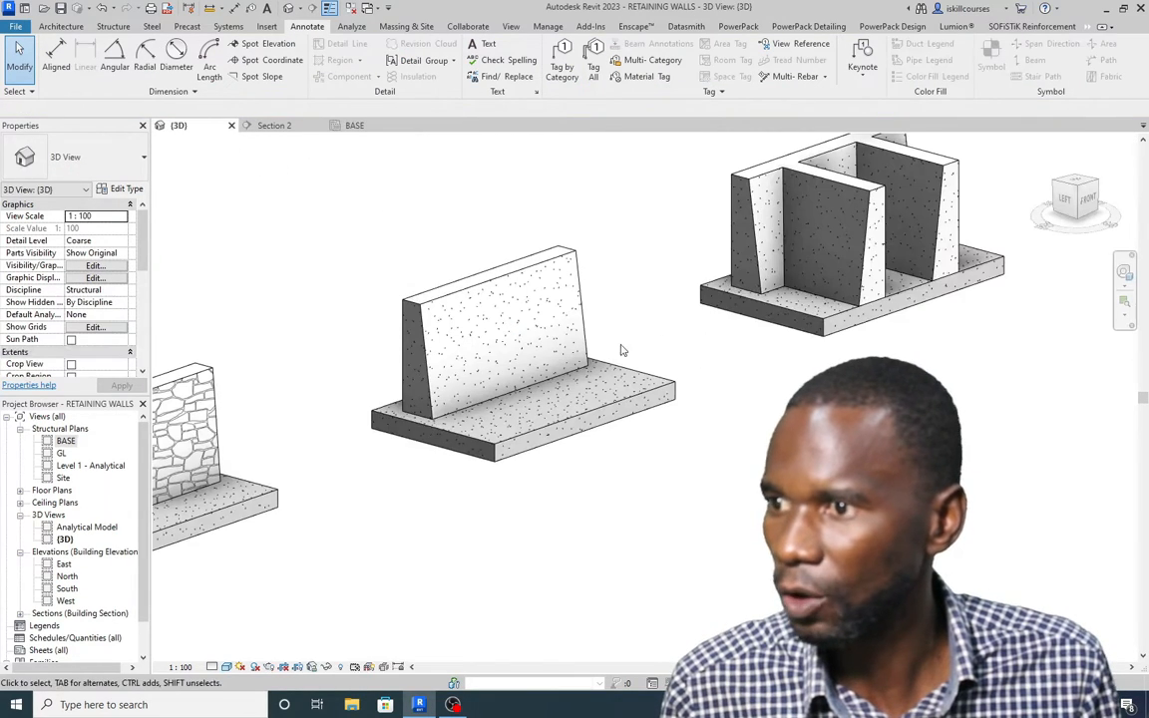
{"action": "scroll", "coordinate": [615, 346], "scroll_direction": "down", "scroll_amount": 3}
{"action": "scroll", "coordinate": [647, 252], "scroll_direction": "up", "scroll_amount": 5}
{"action": "middle_click_drag", "start_coordinate": [715, 302], "coordinate": [623, 281], "text": "shift"}
{"action": "scroll", "coordinate": [655, 258], "scroll_direction": "up", "scroll_amount": 3}
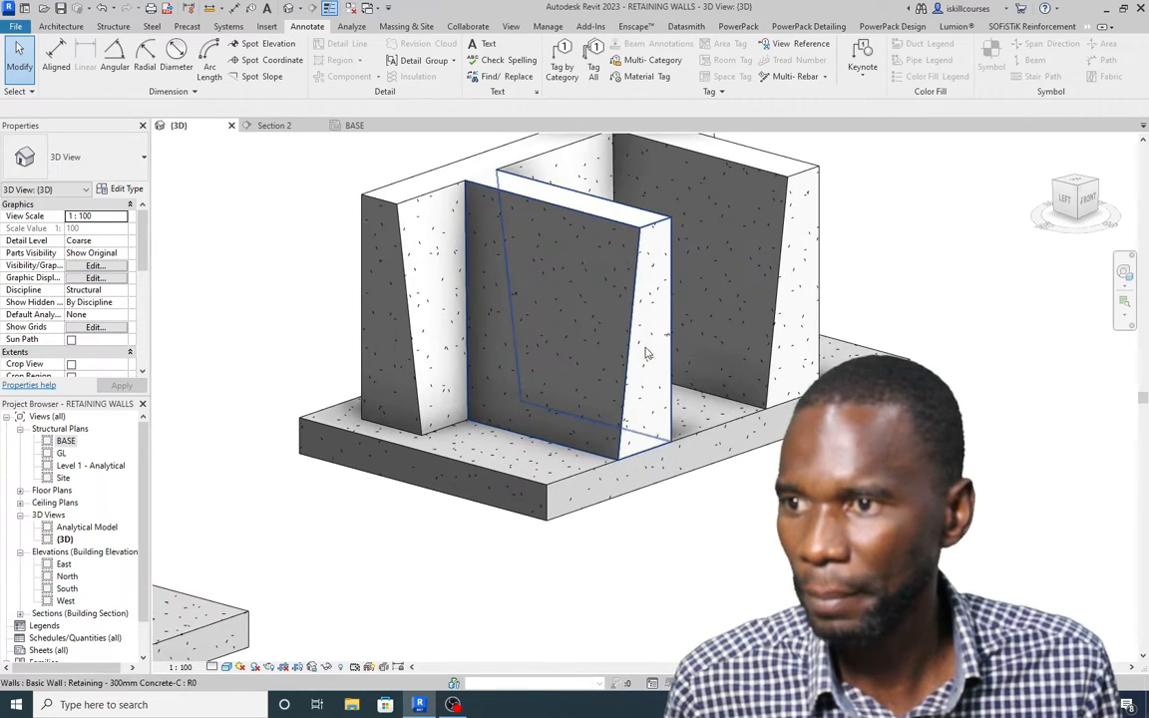
{"action": "left_click", "coordinate": [576, 221]}
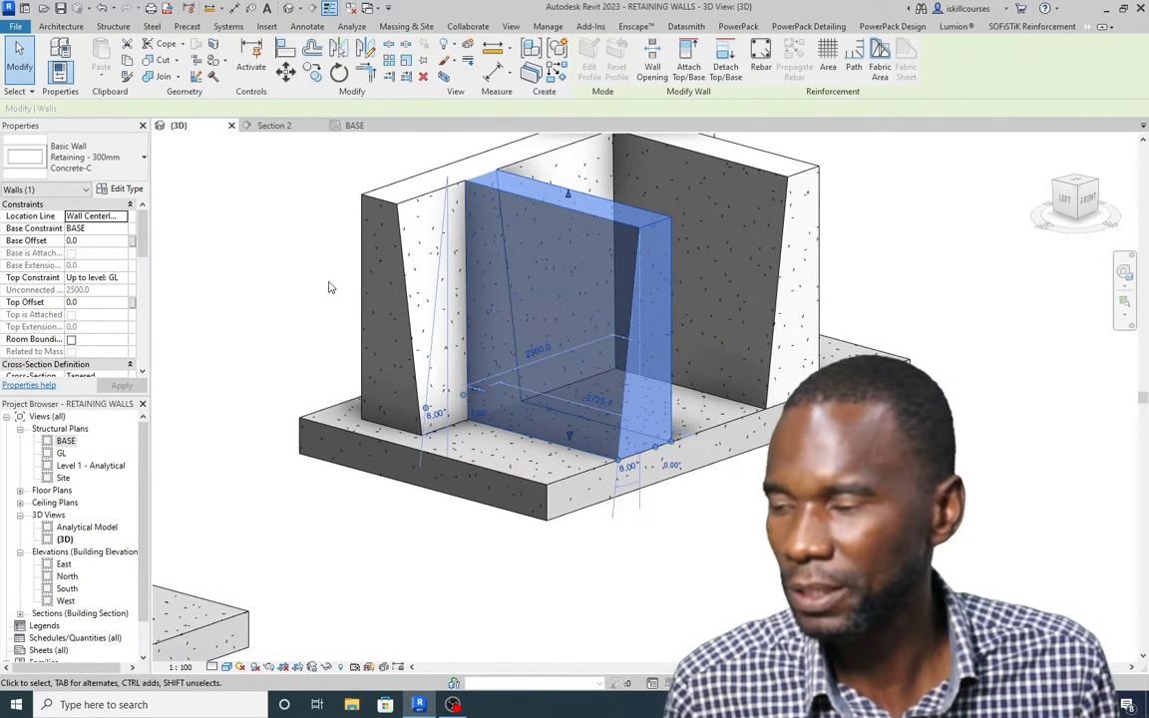
{"action": "scroll", "coordinate": [85, 286], "scroll_direction": "down", "scroll_amount": 3}
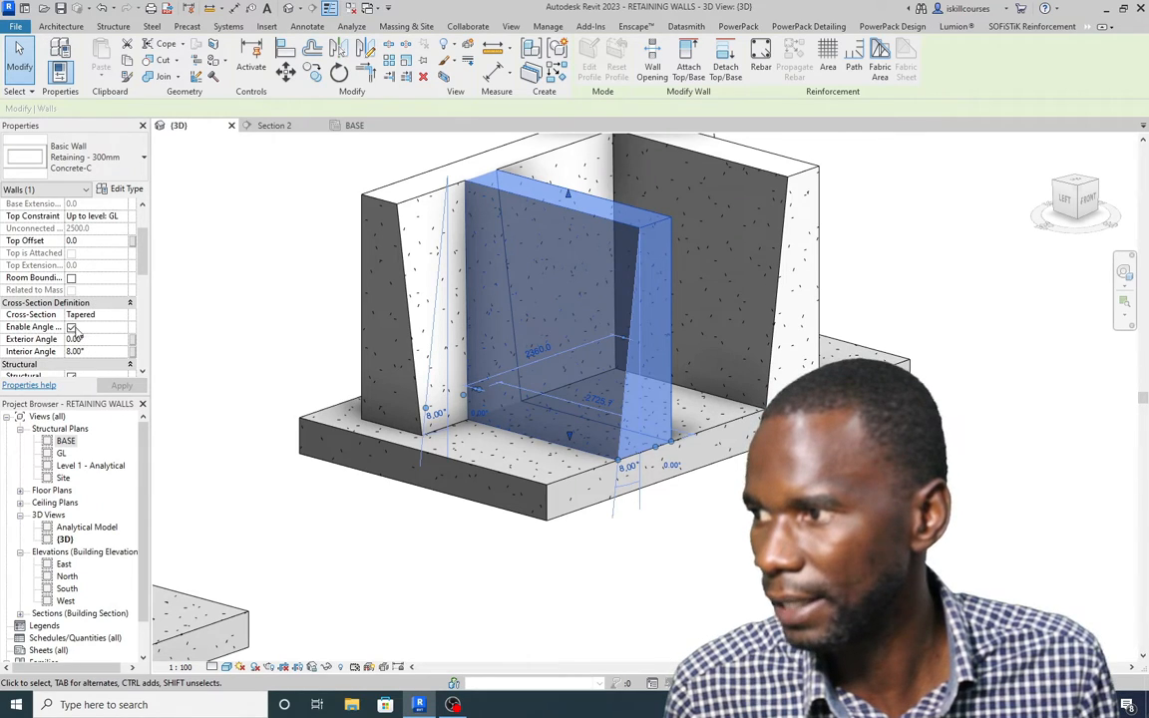
{"action": "left_click", "coordinate": [70, 328]}
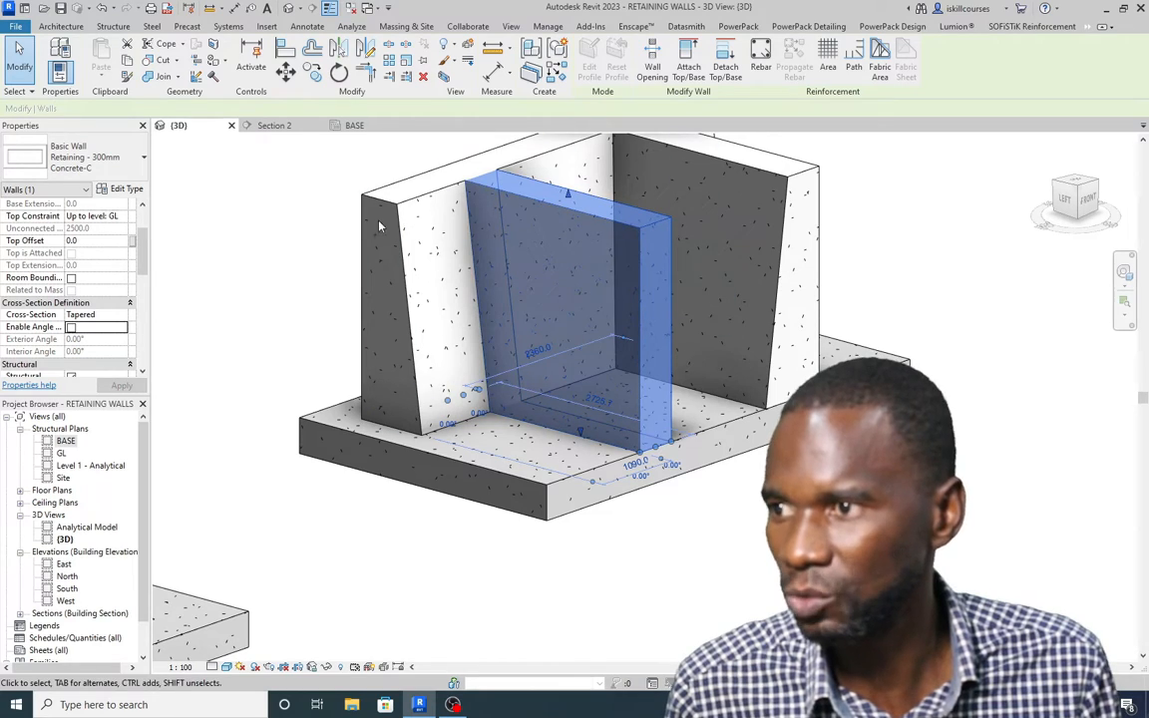
{"action": "left_click", "coordinate": [121, 190]}
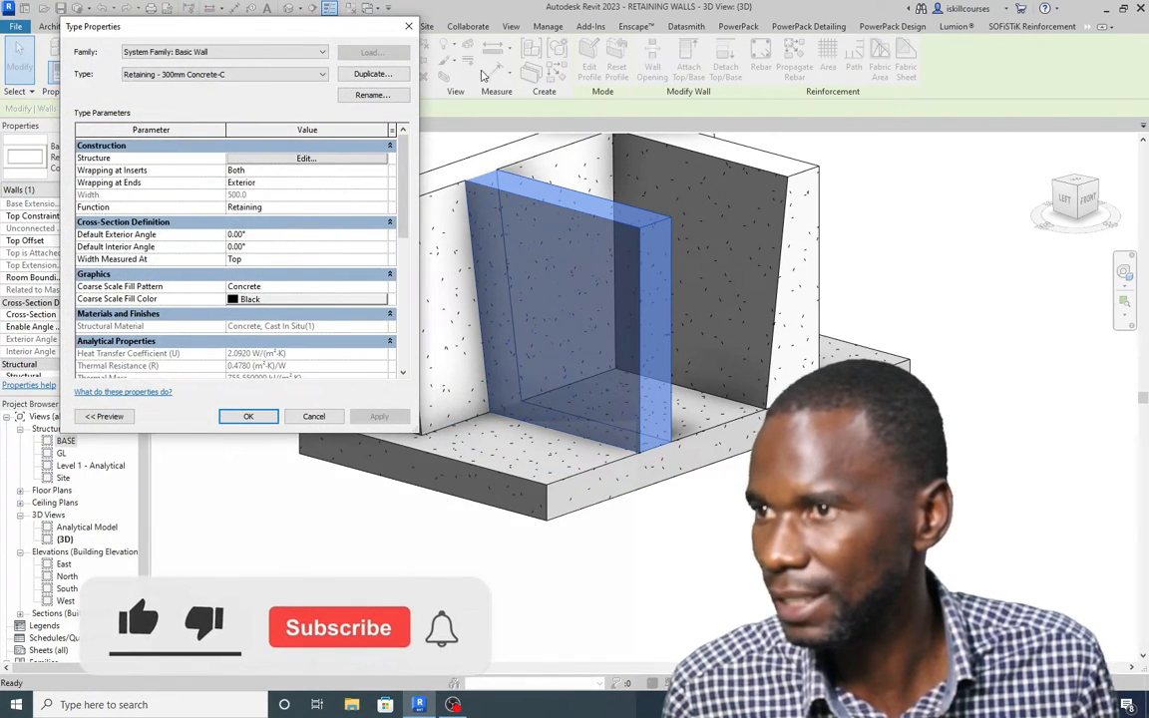
{"action": "key", "text": "Escape"}
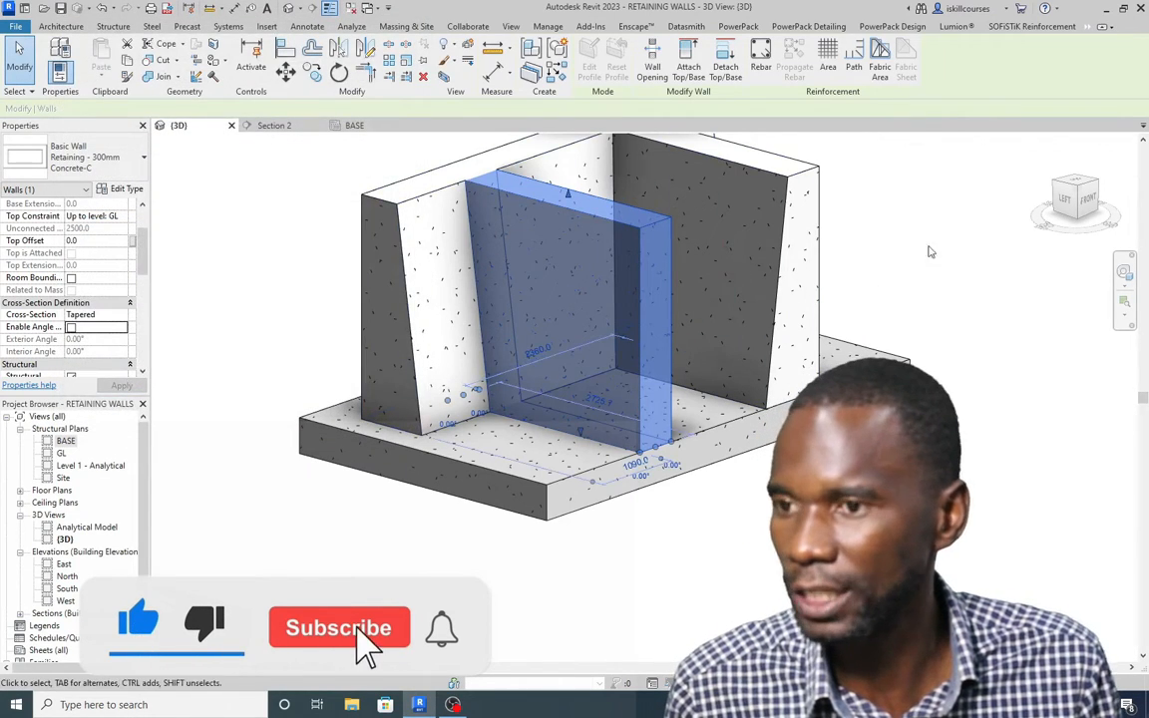
{"action": "key", "text": "Escape"}
Step: Turn off the angle override of the right counterfort and set its cross-section to Vertical
{"action": "left_click", "coordinate": [758, 202]}
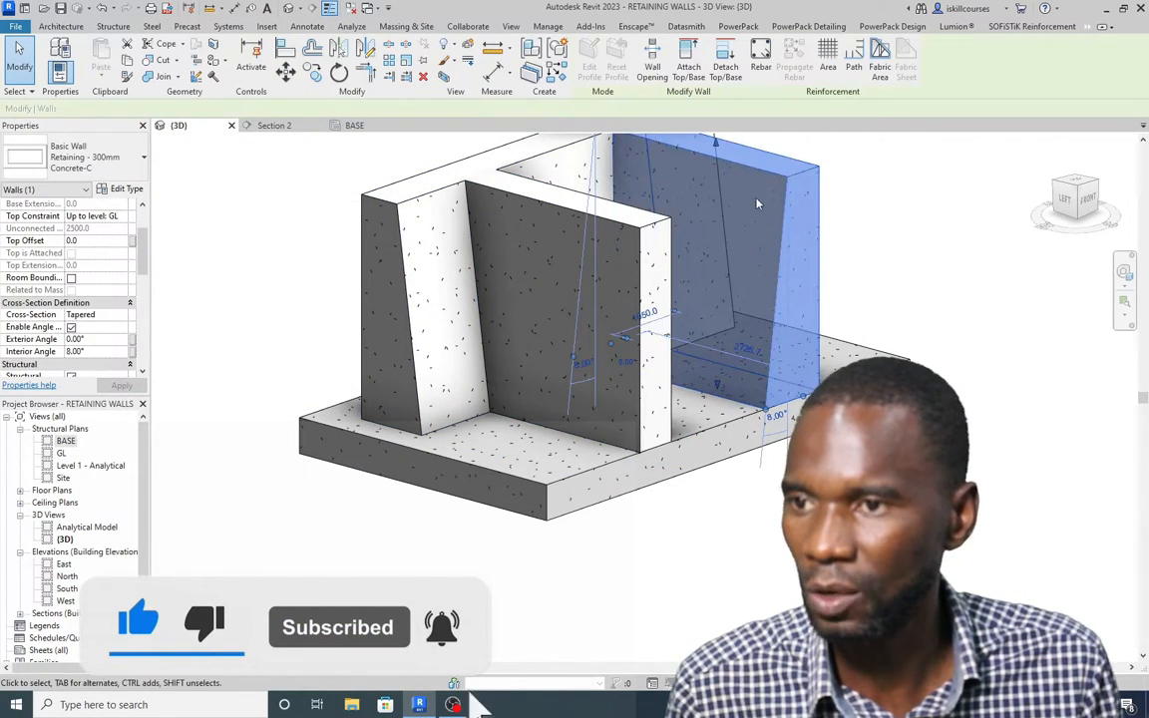
{"action": "scroll", "coordinate": [72, 300], "scroll_direction": "down", "scroll_amount": 3}
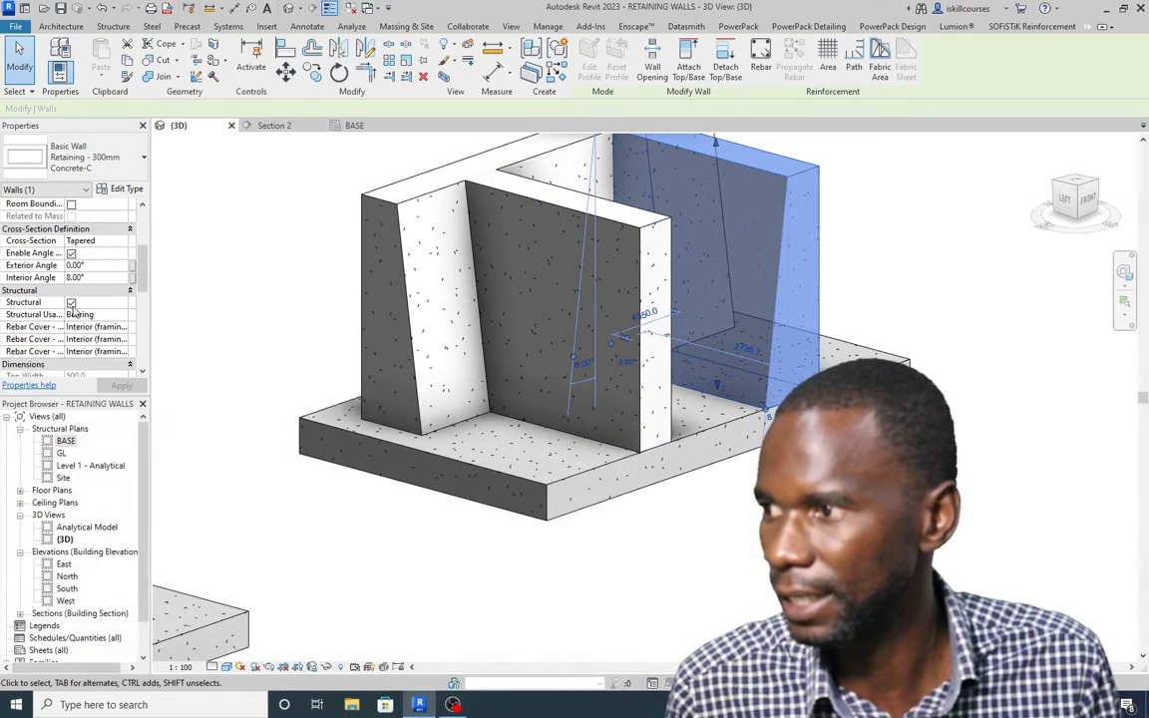
{"action": "scroll", "coordinate": [104, 290], "scroll_direction": "up", "scroll_amount": 2}
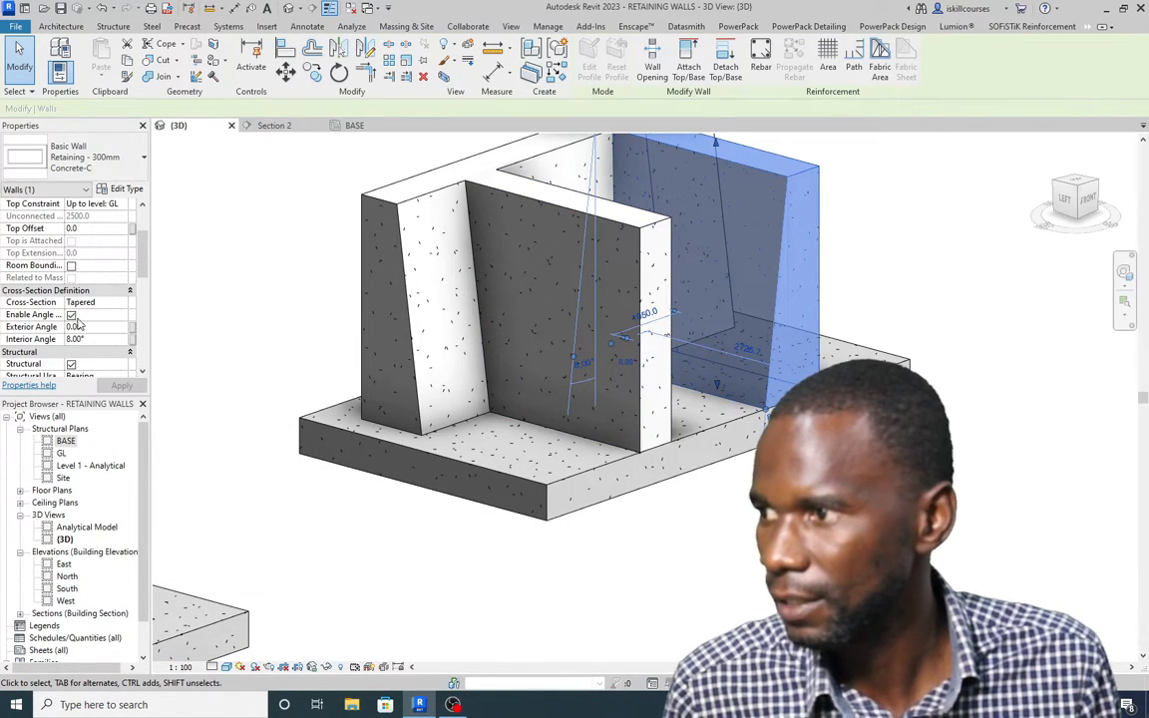
{"action": "left_click", "coordinate": [71, 315]}
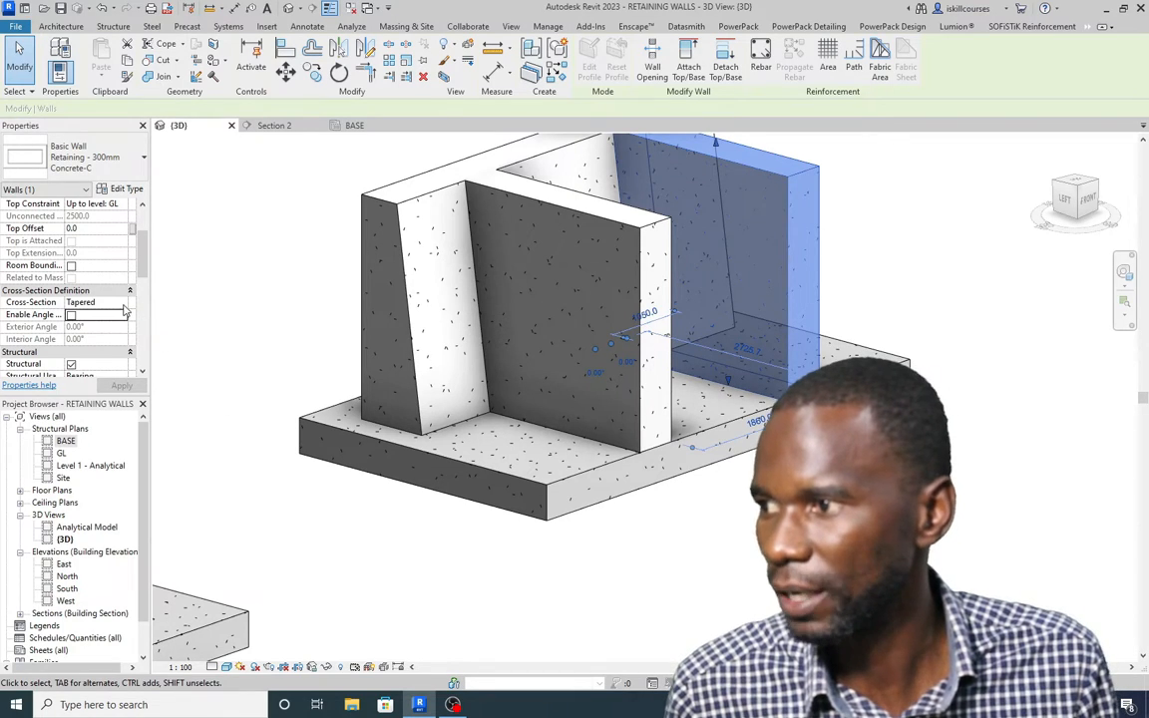
{"action": "left_click", "coordinate": [122, 304]}
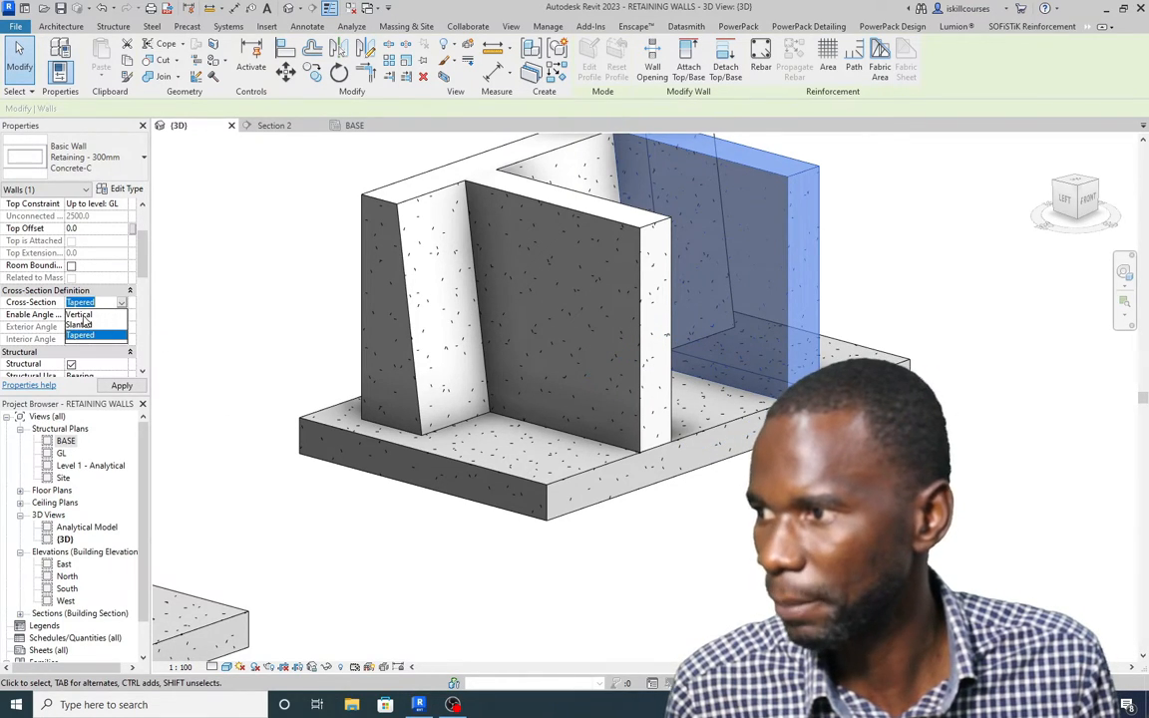
{"action": "left_click", "coordinate": [80, 315]}
{"action": "left_click", "coordinate": [880, 268]}
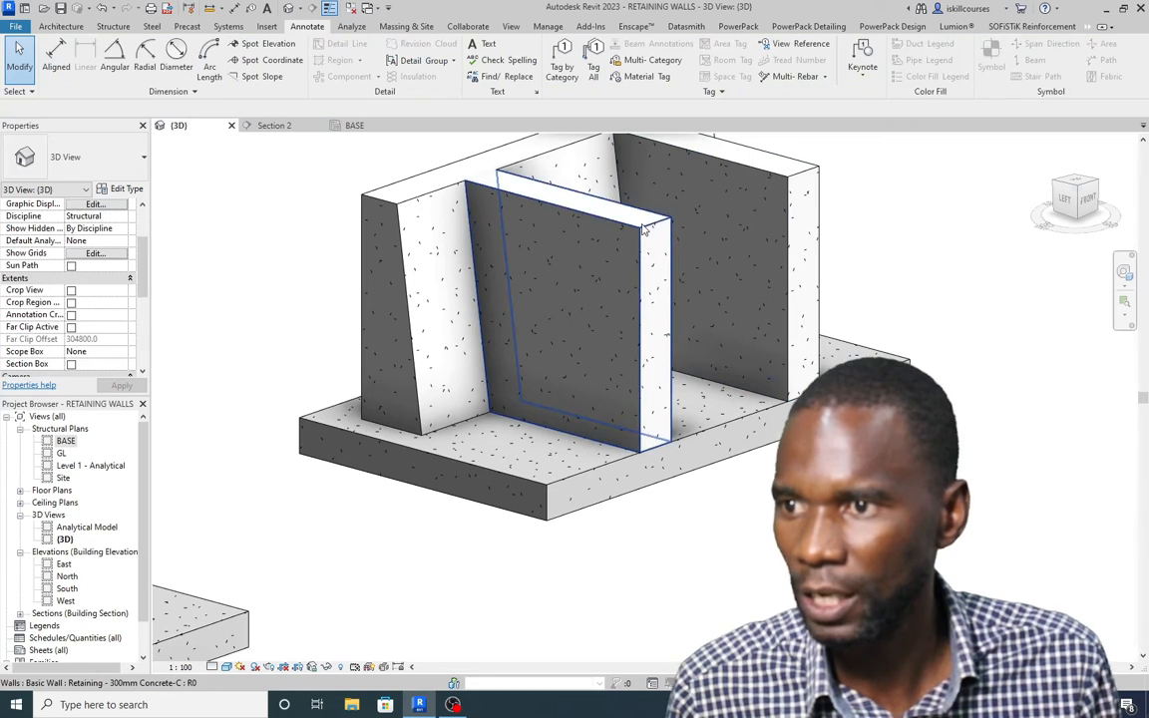
Step: Change the left counterfort's cross-section from Tapered to Vertical and deselect the wall
{"action": "left_click", "coordinate": [644, 229]}
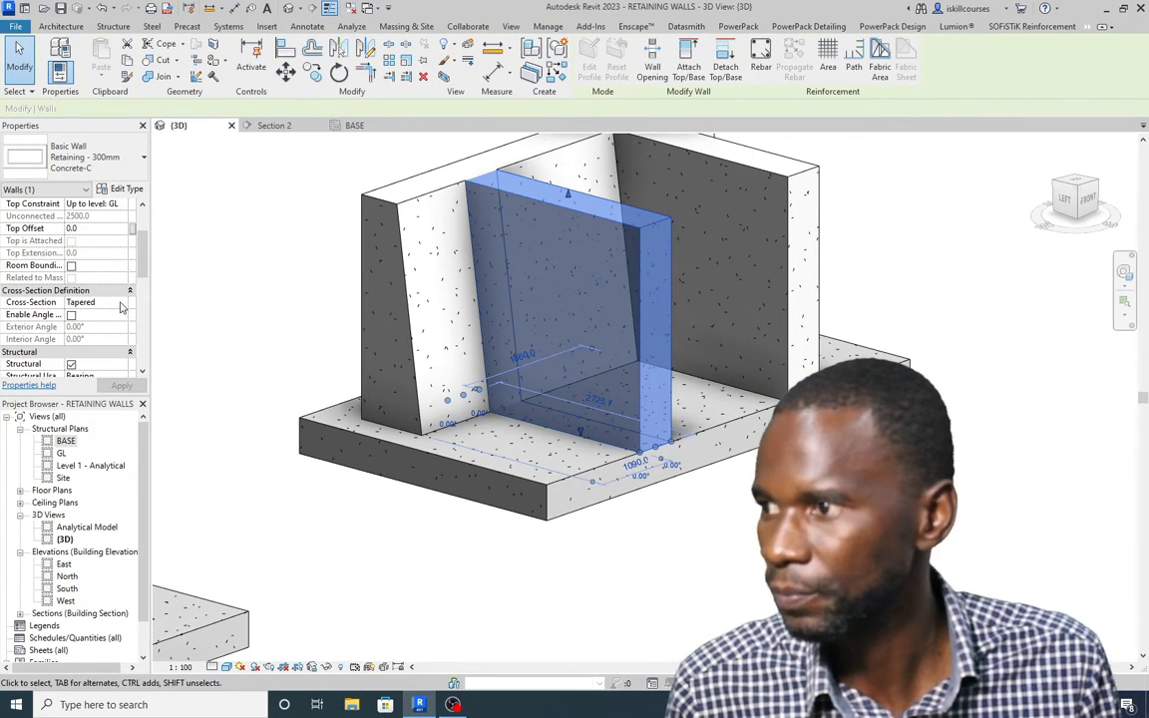
{"action": "left_click", "coordinate": [121, 304]}
{"action": "left_click", "coordinate": [80, 315]}
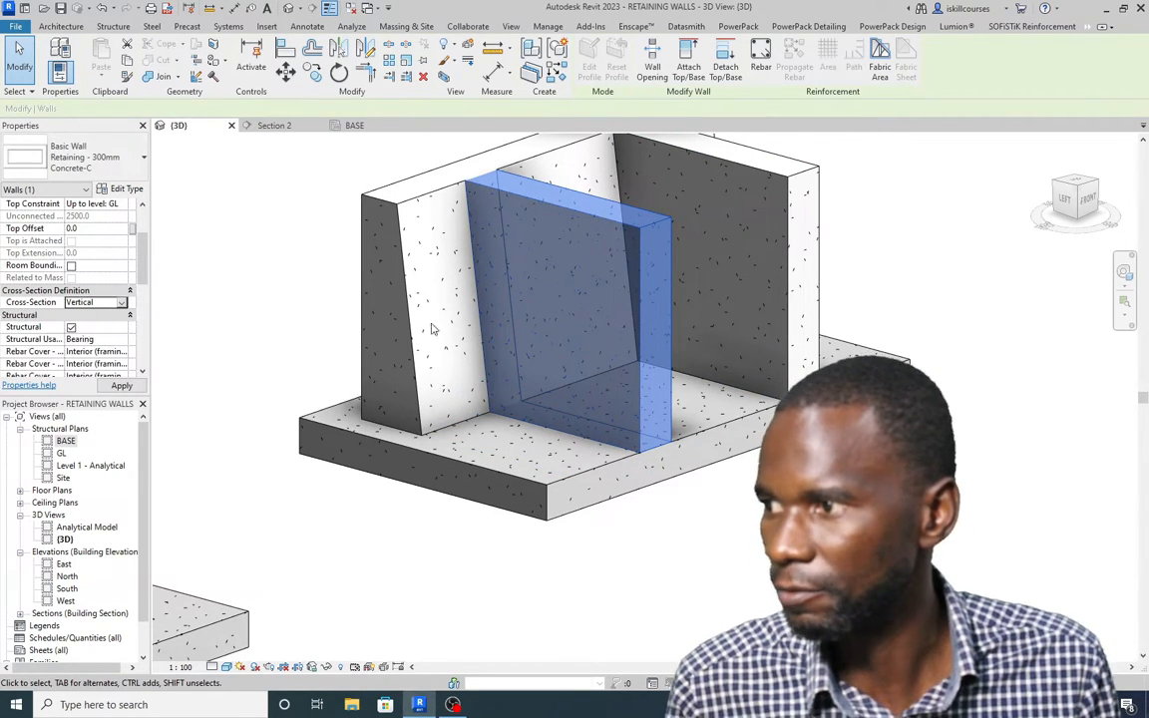
{"action": "scroll", "coordinate": [283, 332], "scroll_direction": "down", "scroll_amount": 3}
{"action": "left_click", "coordinate": [650, 183]}
Step: Examine the two vertical counterforts and their junctions with the tapered wall and footing in the 3D view
{"action": "scroll", "coordinate": [369, 236], "scroll_direction": "up", "scroll_amount": 3}
{"action": "scroll", "coordinate": [435, 284], "scroll_direction": "down", "scroll_amount": 3}
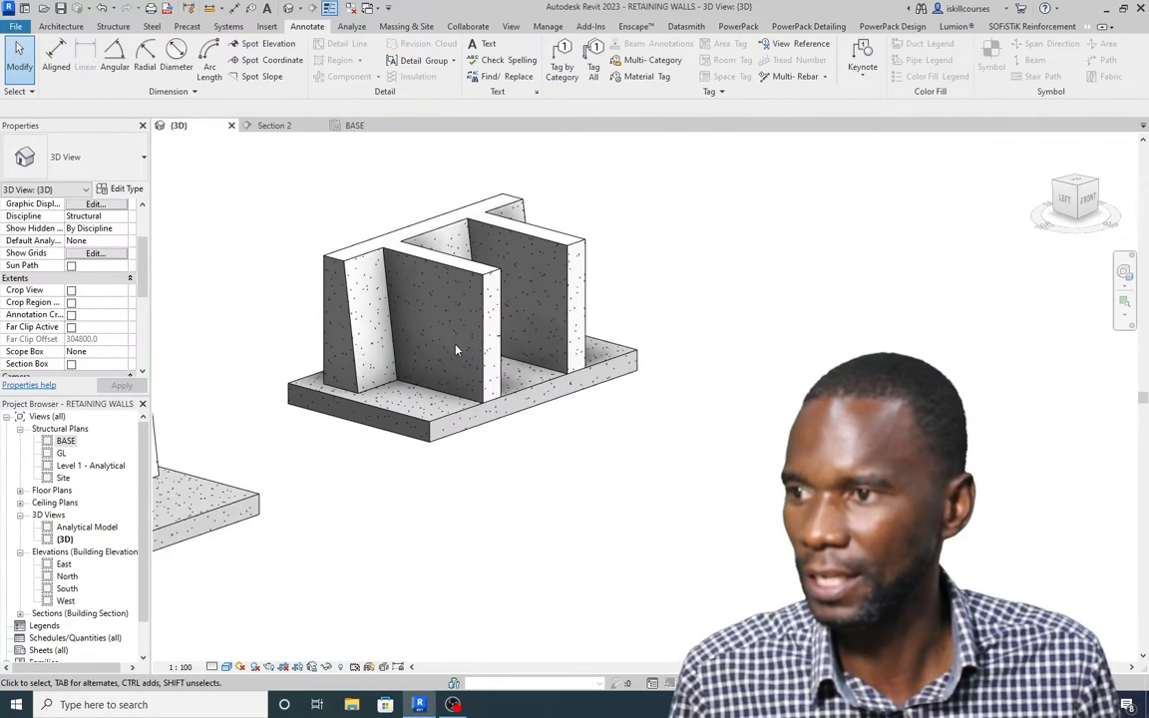
{"action": "middle_click_drag", "start_coordinate": [446, 370], "coordinate": [394, 344], "text": "shift"}
{"action": "left_click", "coordinate": [1124, 275]}
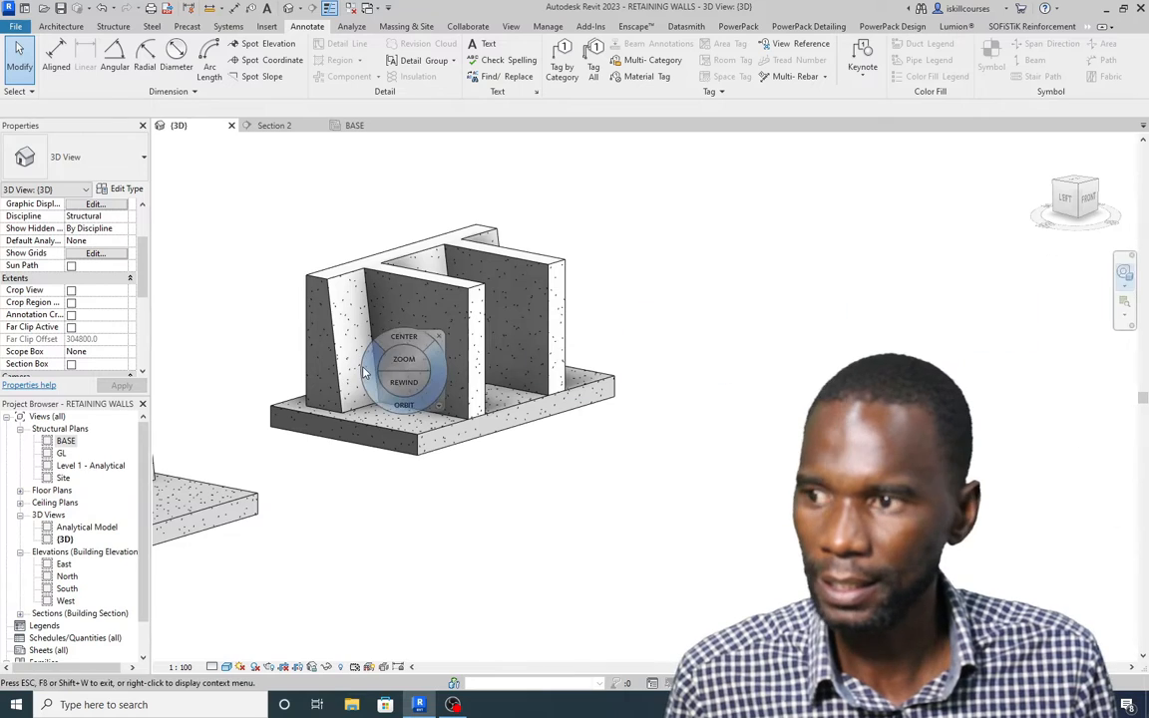
{"action": "left_click", "coordinate": [402, 344]}
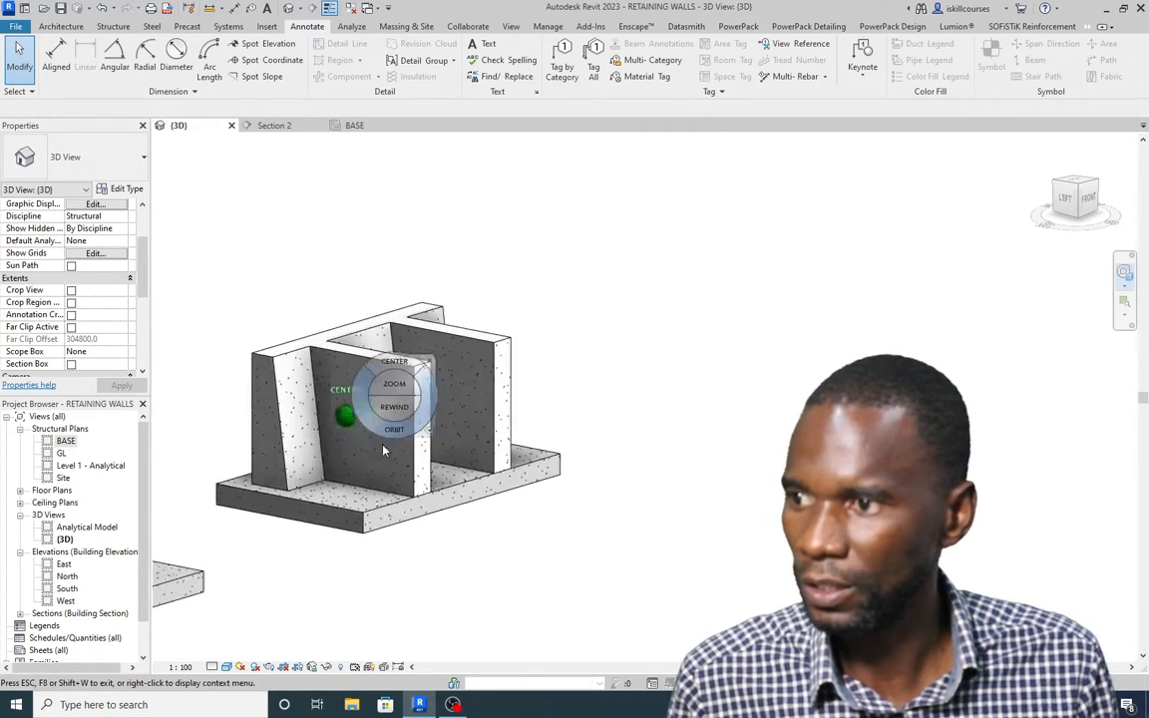
{"action": "scroll", "coordinate": [855, 493], "scroll_direction": "up", "scroll_amount": 3}
{"action": "scroll", "coordinate": [856, 493], "scroll_direction": "up", "scroll_amount": 2}
{"action": "scroll", "coordinate": [452, 431], "scroll_direction": "down", "scroll_amount": 2}
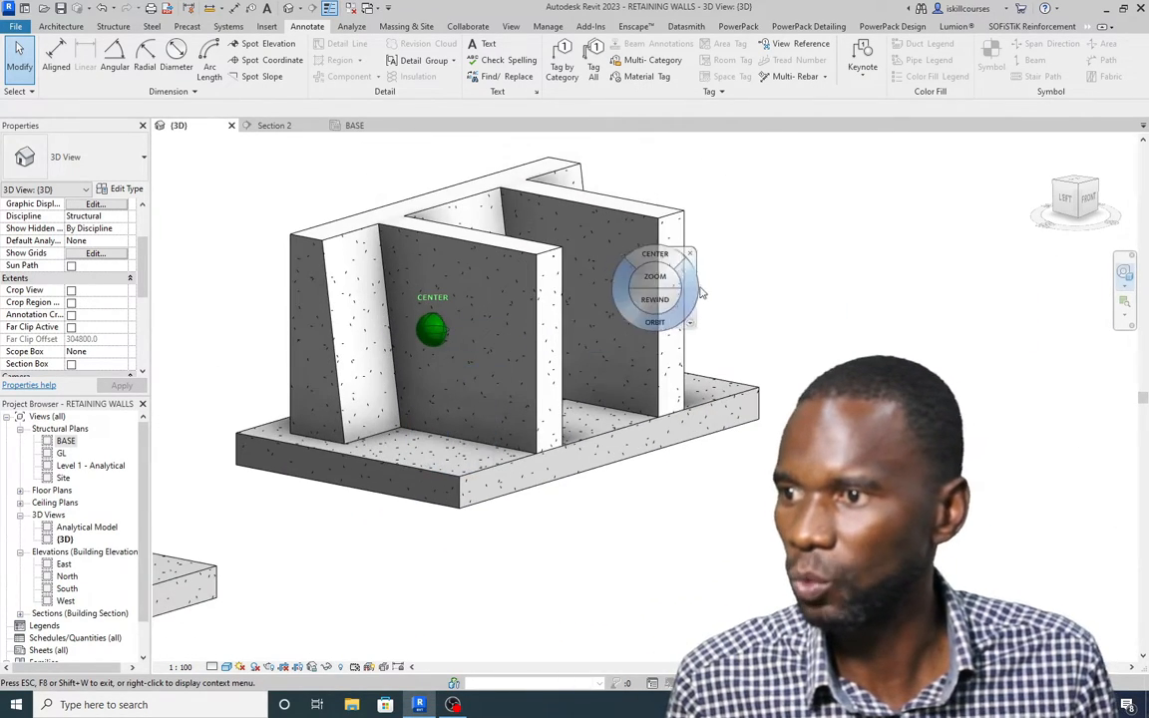
{"action": "left_click", "coordinate": [728, 250]}
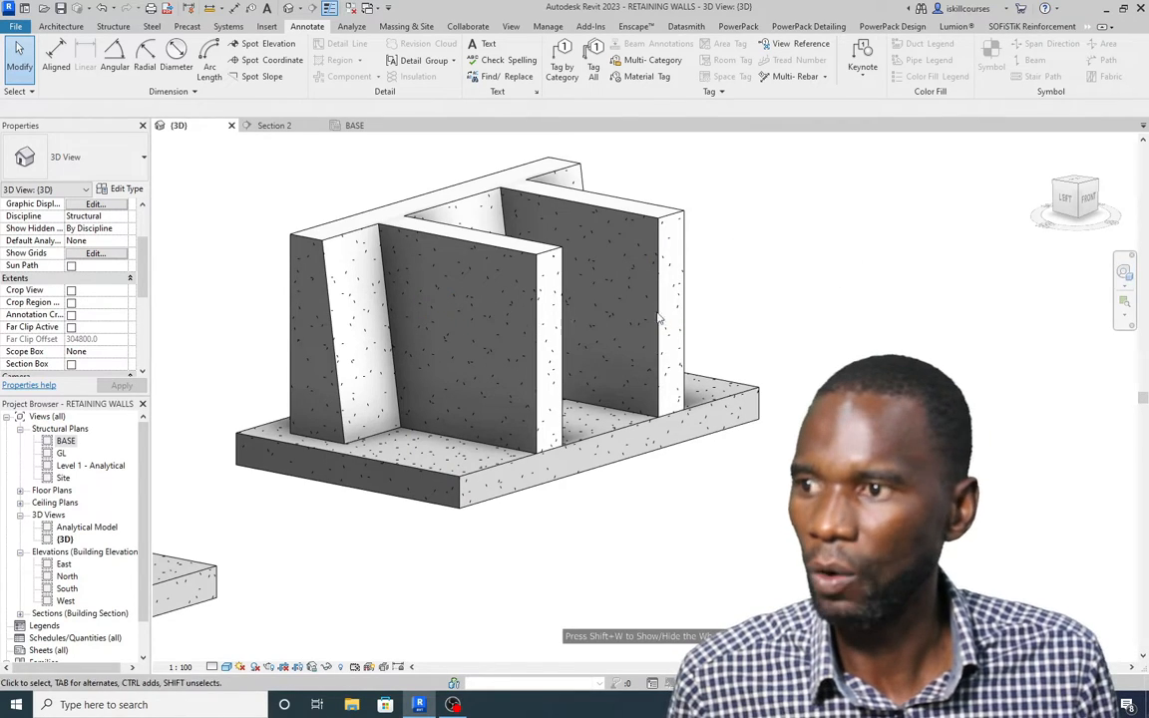
Step: Examine the counterfort wall from the left face, the home orientation and the front in the 3D view
{"action": "left_click", "coordinate": [1066, 199]}
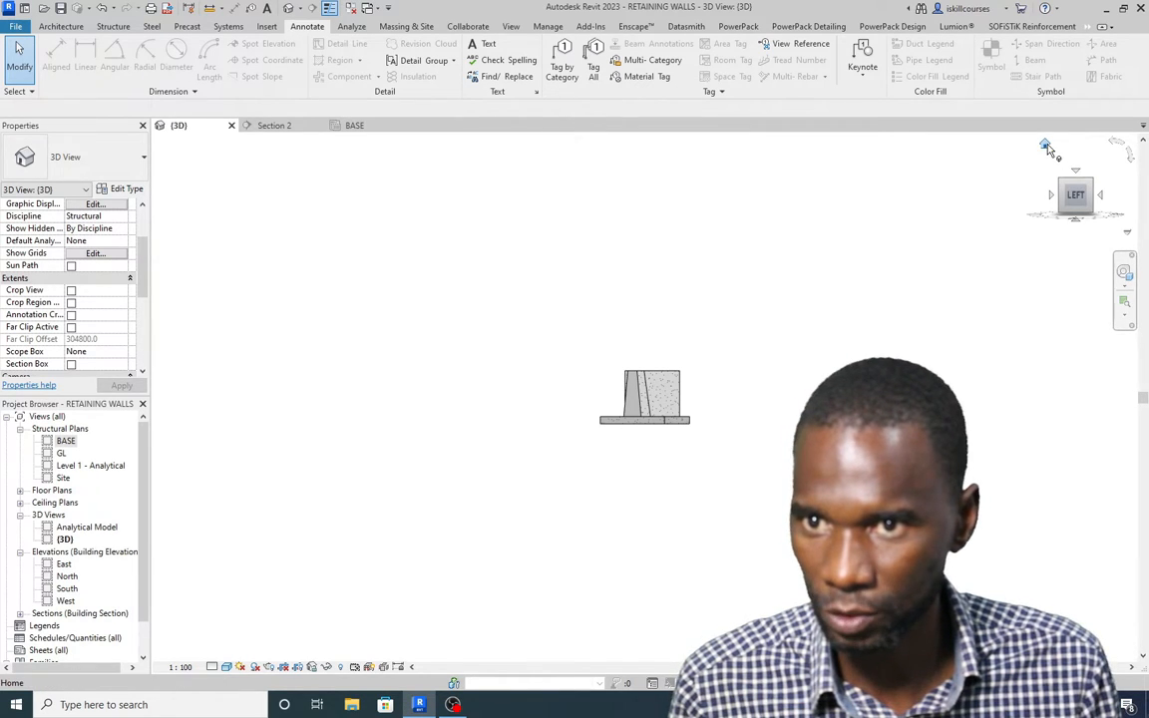
{"action": "left_click", "coordinate": [1045, 145]}
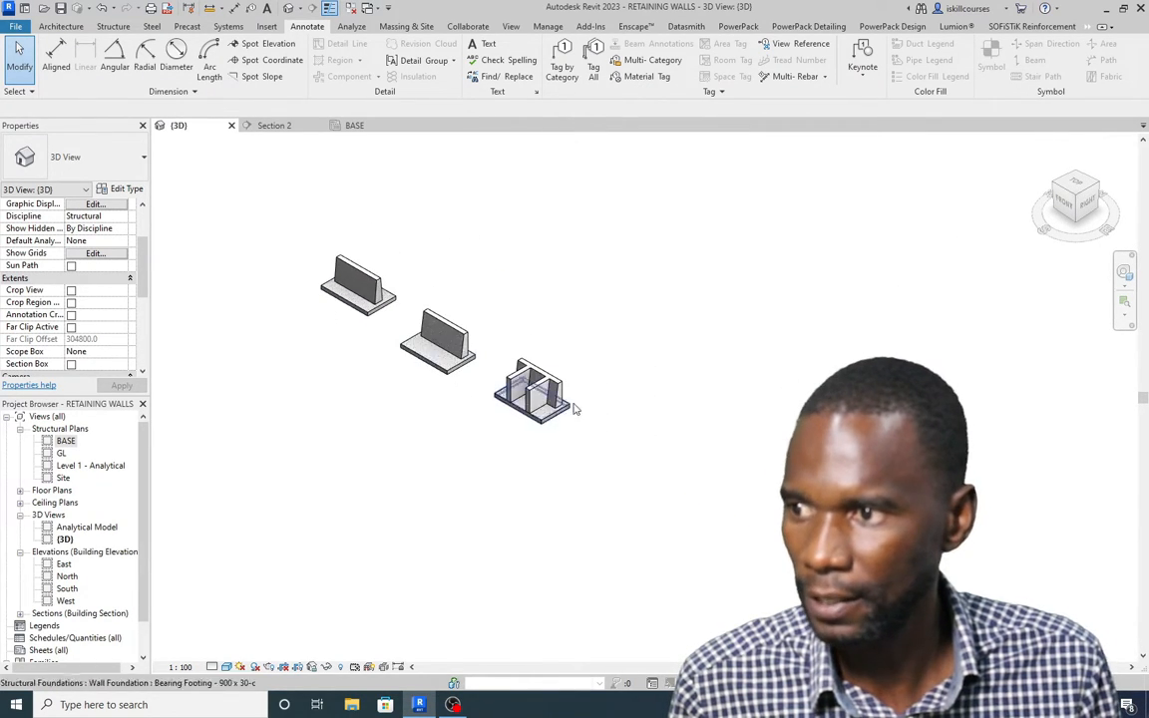
{"action": "scroll", "coordinate": [568, 404], "scroll_direction": "up", "scroll_amount": 6}
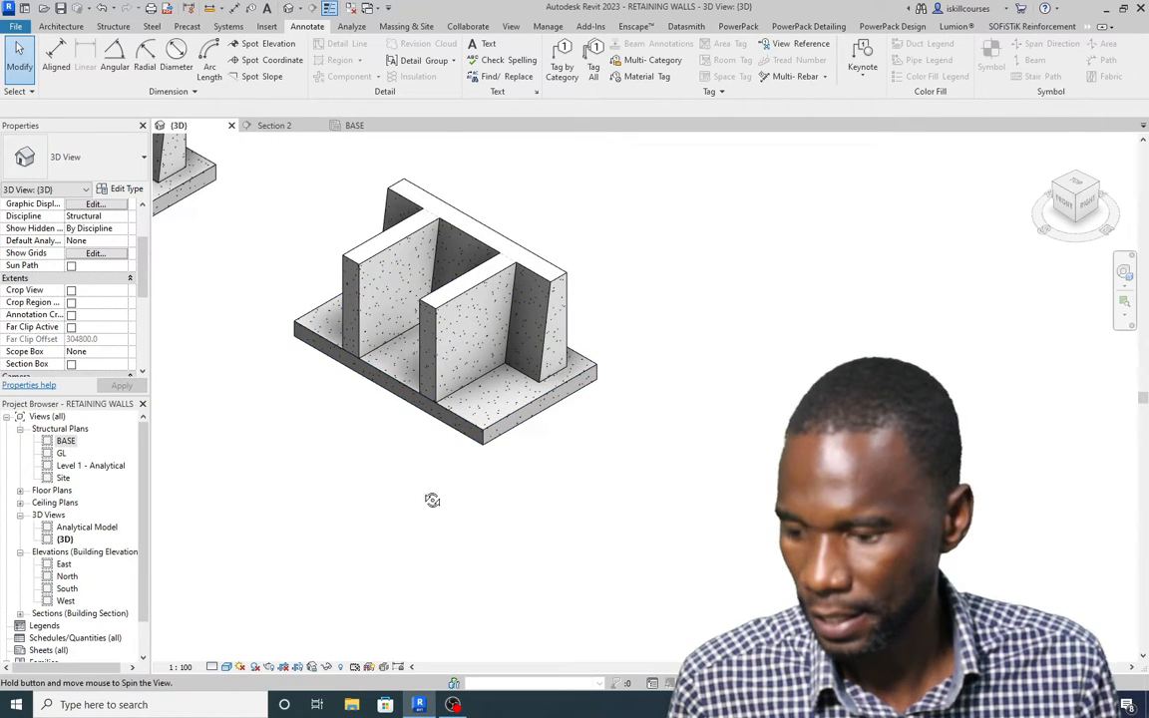
{"action": "middle_click_drag", "start_coordinate": [424, 500], "coordinate": [470, 496], "text": "shift"}
{"action": "left_click", "coordinate": [1125, 271]}
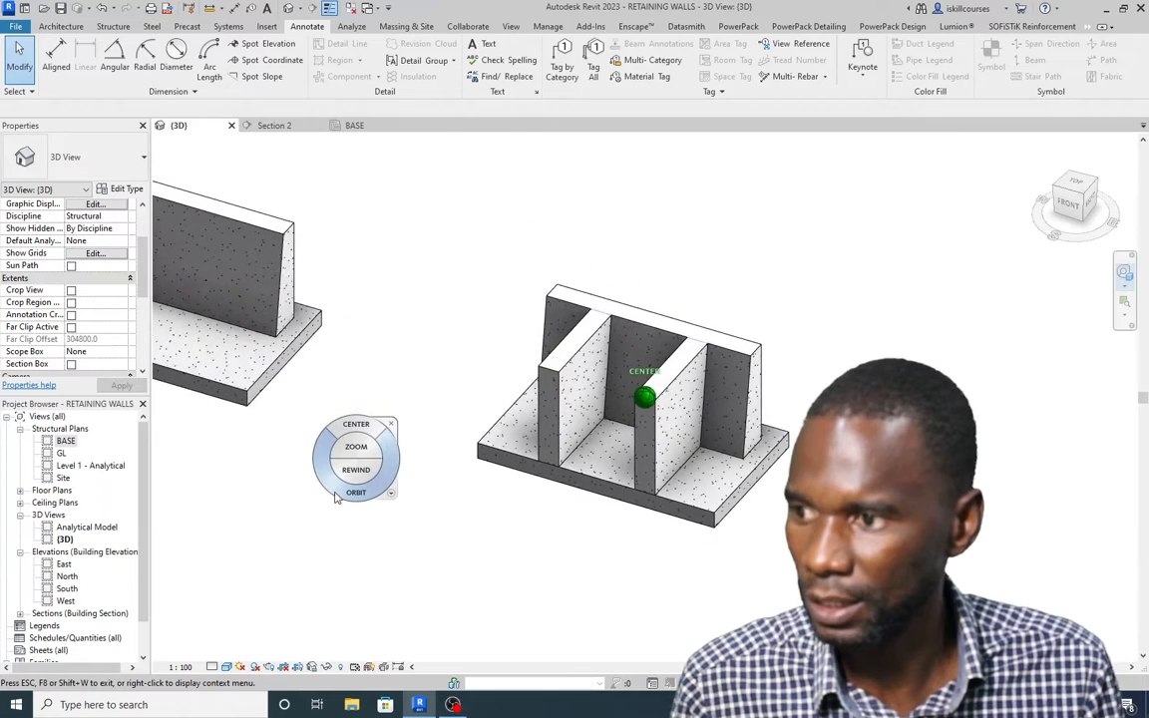
{"action": "scroll", "coordinate": [246, 375], "scroll_direction": "down", "scroll_amount": 1}
{"action": "left_click_drag", "start_coordinate": [374, 504], "coordinate": [551, 498]}
{"action": "scroll", "coordinate": [390, 434], "scroll_direction": "up", "scroll_amount": 4}
{"action": "scroll", "coordinate": [390, 431], "scroll_direction": "up", "scroll_amount": 1}
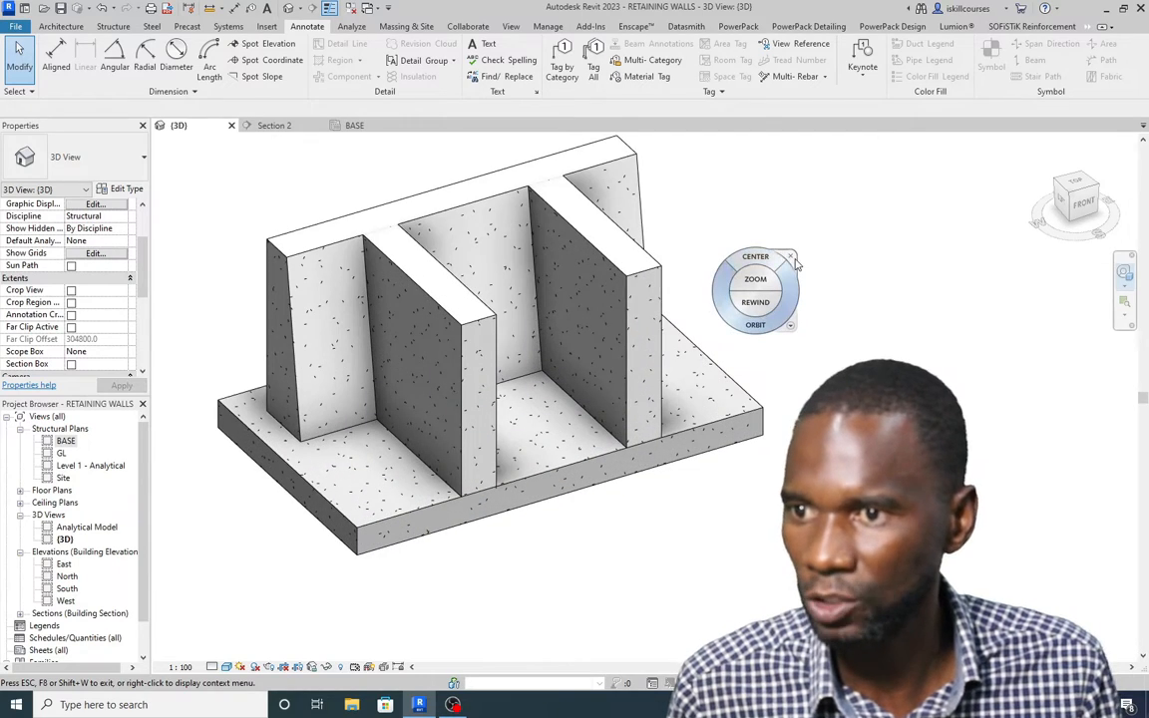
{"action": "left_click", "coordinate": [791, 258]}
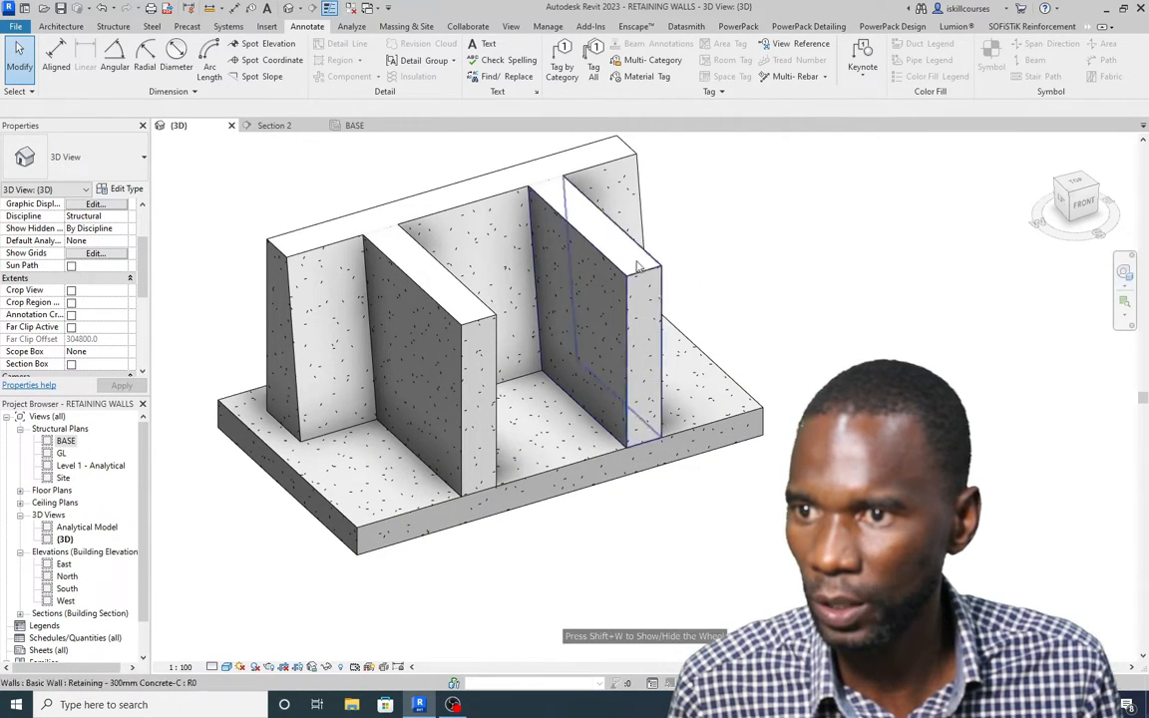
Step: Isolate the left counterfort with a section box and orient the 3D view to the left face
{"action": "left_click", "coordinate": [468, 323]}
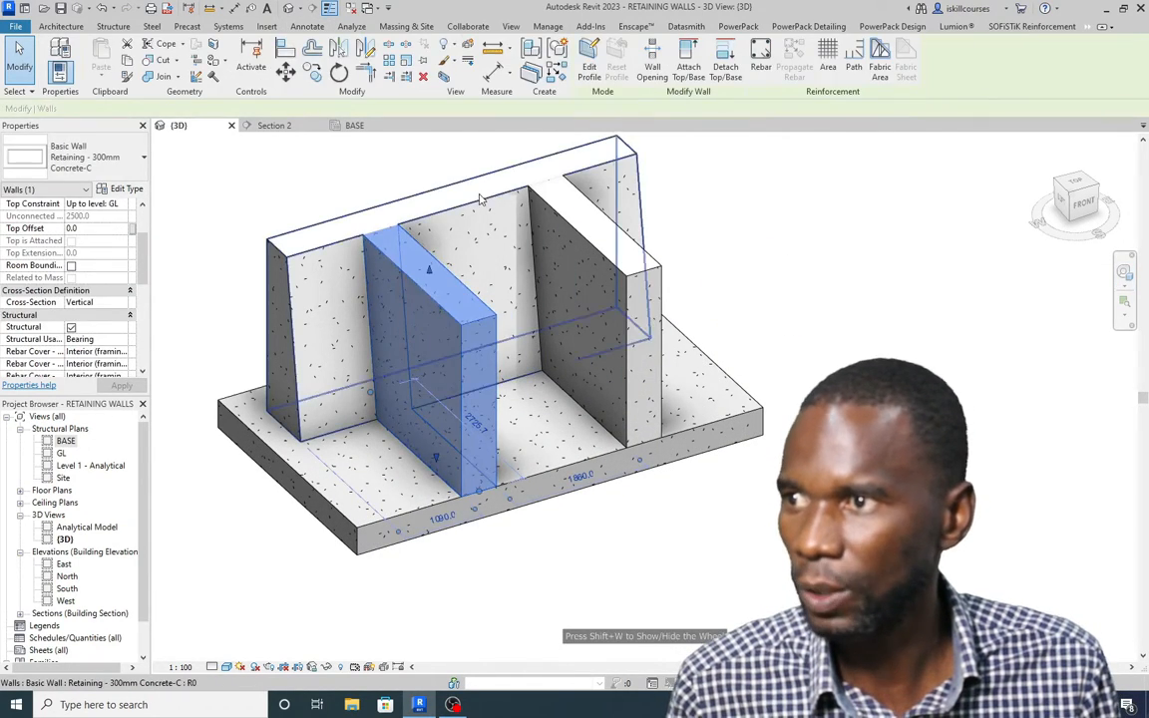
{"action": "left_click", "coordinate": [446, 78]}
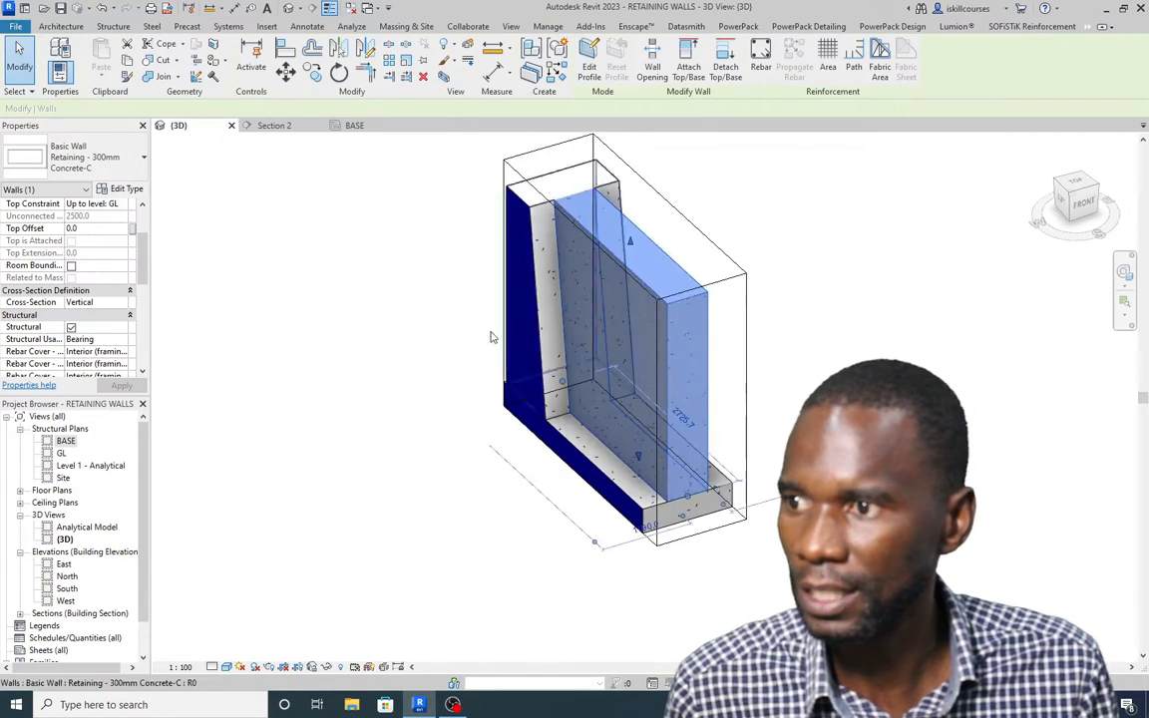
{"action": "left_click", "coordinate": [1064, 207]}
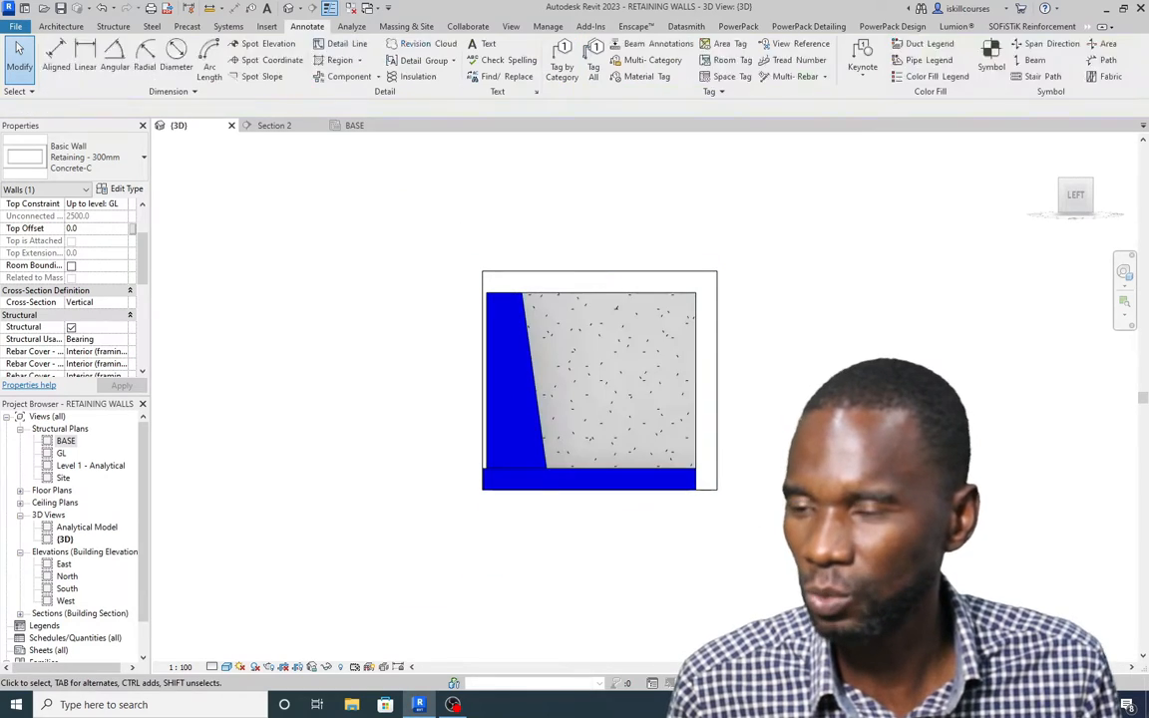
{"action": "key", "text": "Escape"}
Step: Enlarge the section box on its front, back, lower and upper sides to leave space around the wall and footing
{"action": "left_click", "coordinate": [729, 429]}
{"action": "scroll", "coordinate": [729, 429], "scroll_direction": "up", "scroll_amount": 2}
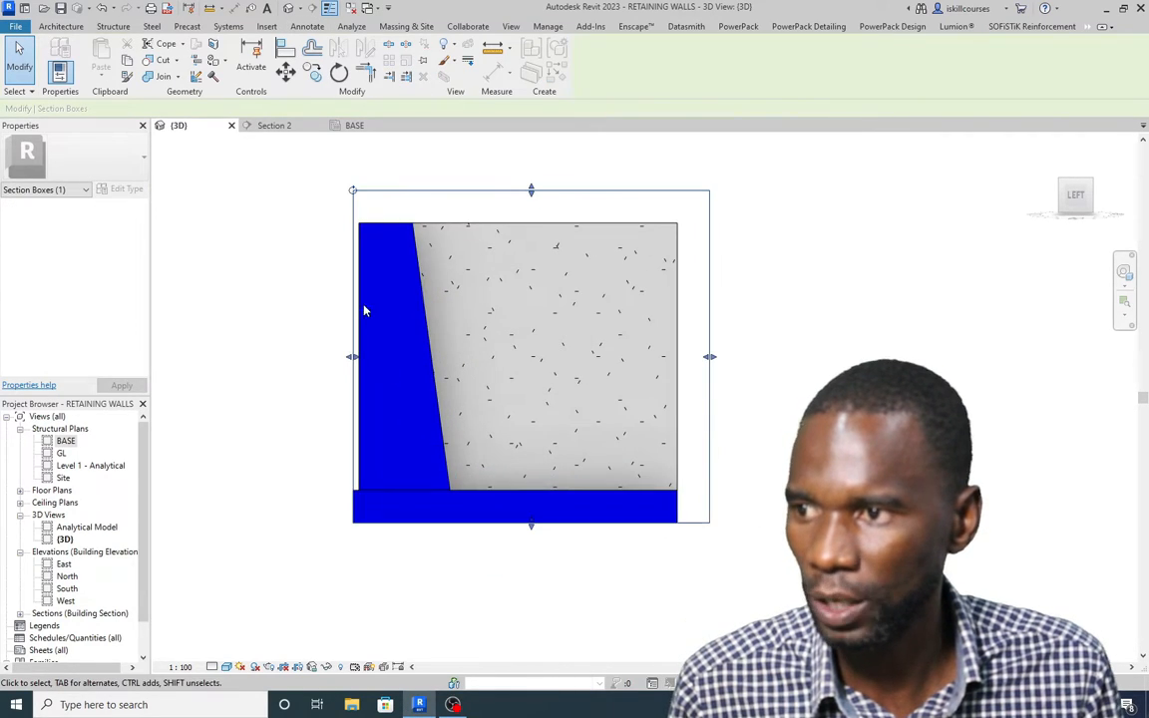
{"action": "left_click_drag", "start_coordinate": [350, 359], "coordinate": [299, 356]}
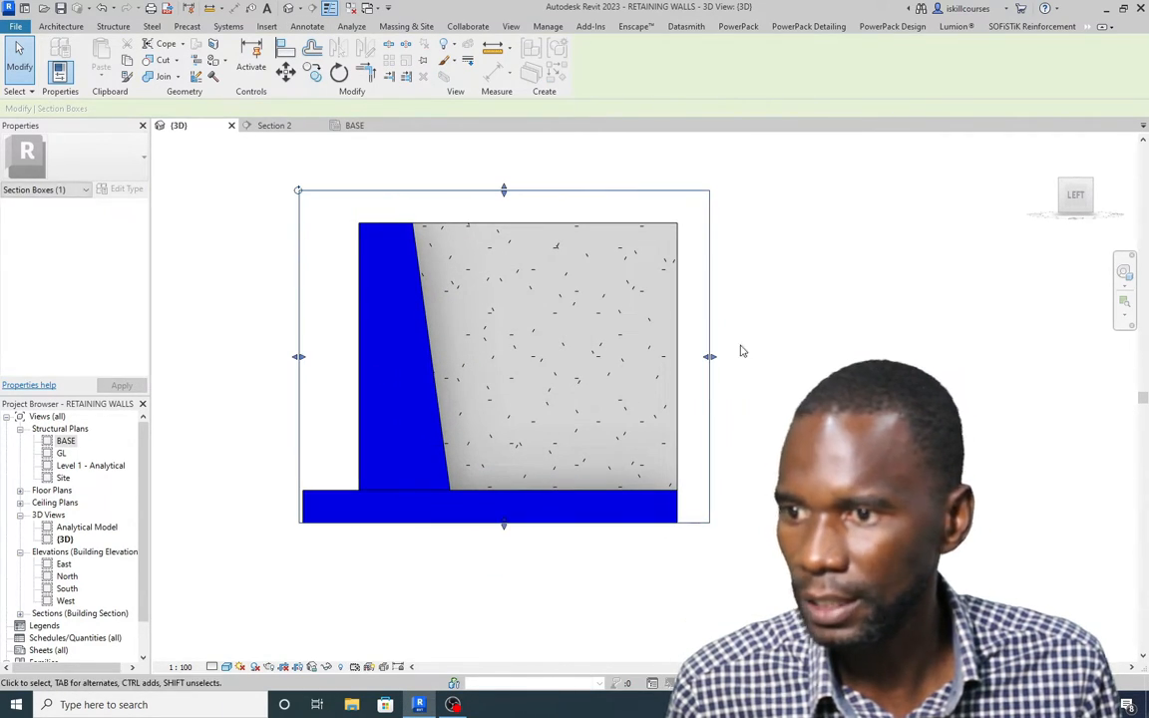
{"action": "left_click_drag", "start_coordinate": [709, 358], "coordinate": [729, 357]}
{"action": "left_click_drag", "start_coordinate": [514, 526], "coordinate": [513, 546]}
{"action": "left_click_drag", "start_coordinate": [514, 189], "coordinate": [514, 152]}
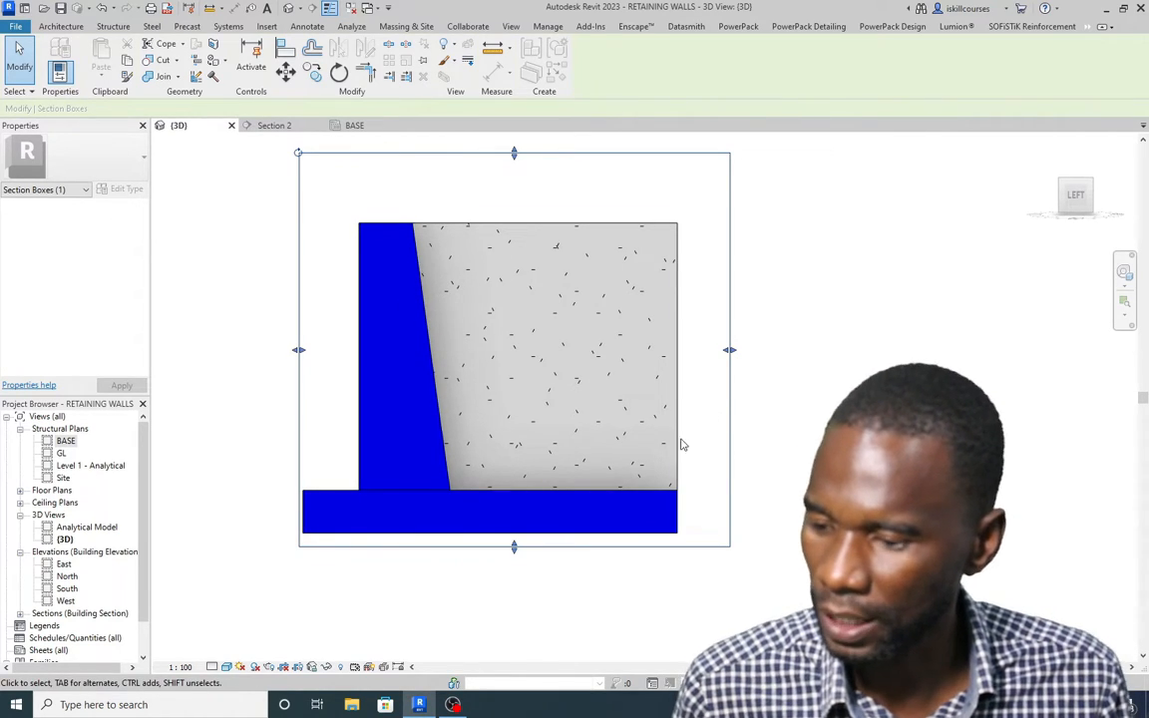
{"action": "key", "text": "Escape"}
{"action": "scroll", "coordinate": [359, 319], "scroll_direction": "down", "scroll_amount": 2}
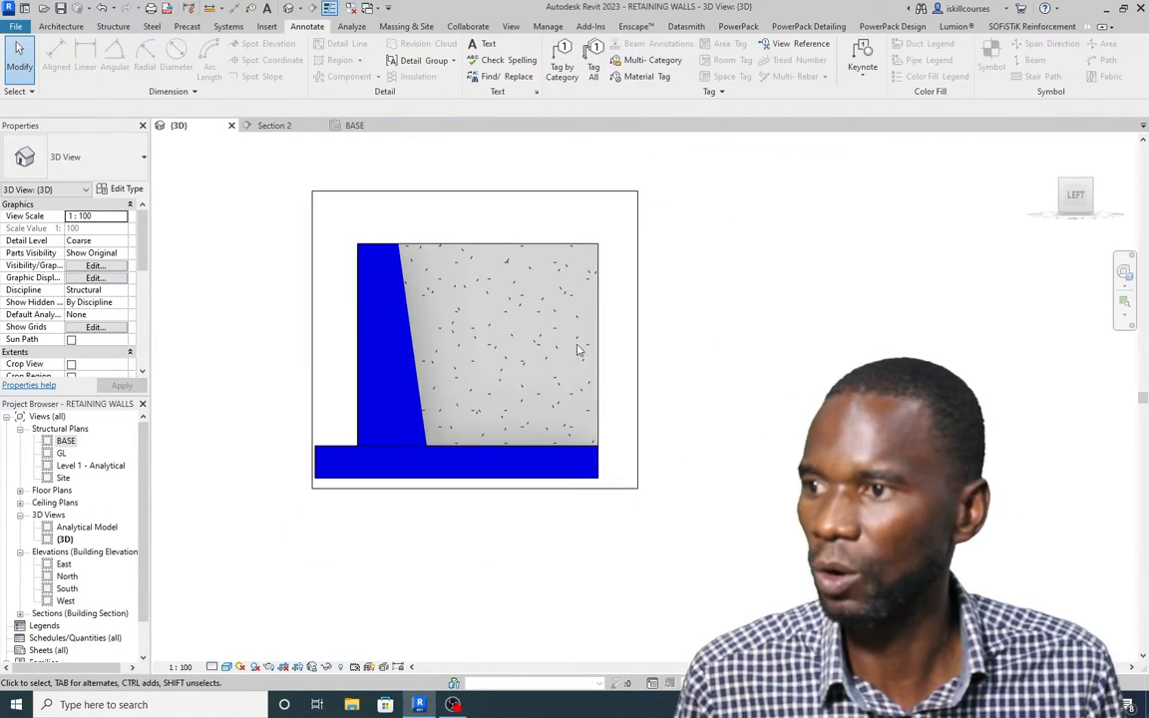
Step: Edit the left counterfort's profile and pick the tapered wall's sloping face as a sketch line
{"action": "scroll", "coordinate": [608, 319], "scroll_direction": "up", "scroll_amount": 1}
{"action": "scroll", "coordinate": [619, 299], "scroll_direction": "down", "scroll_amount": 1}
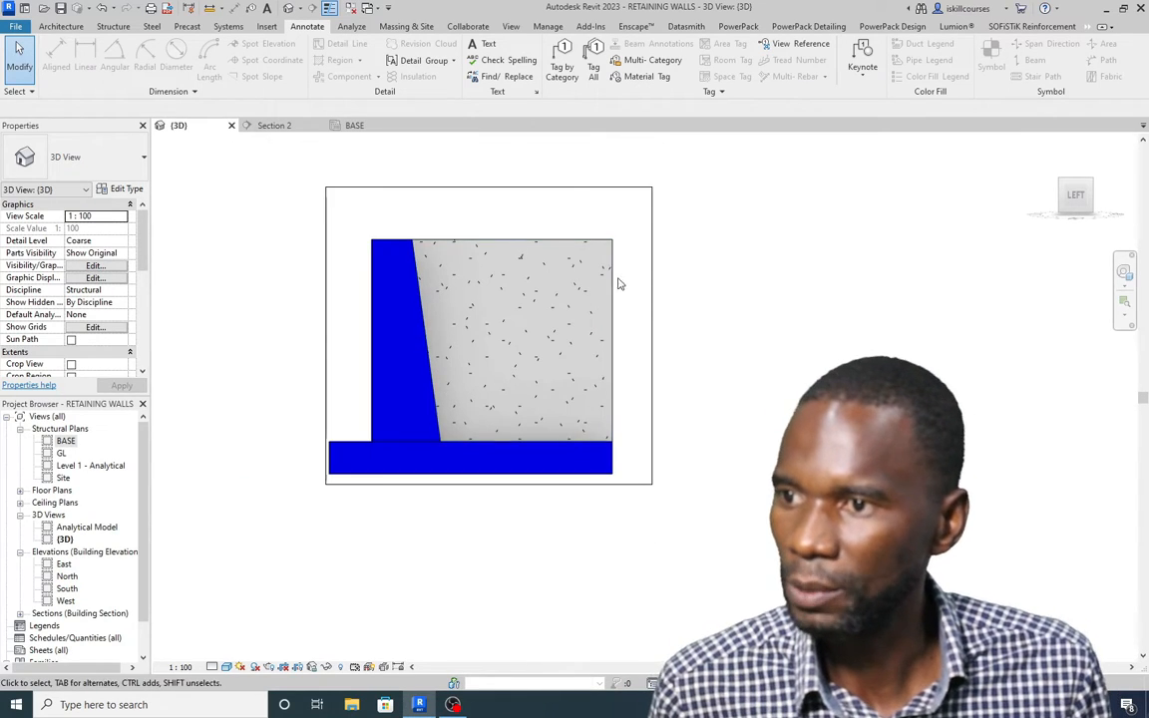
{"action": "left_click", "coordinate": [615, 287]}
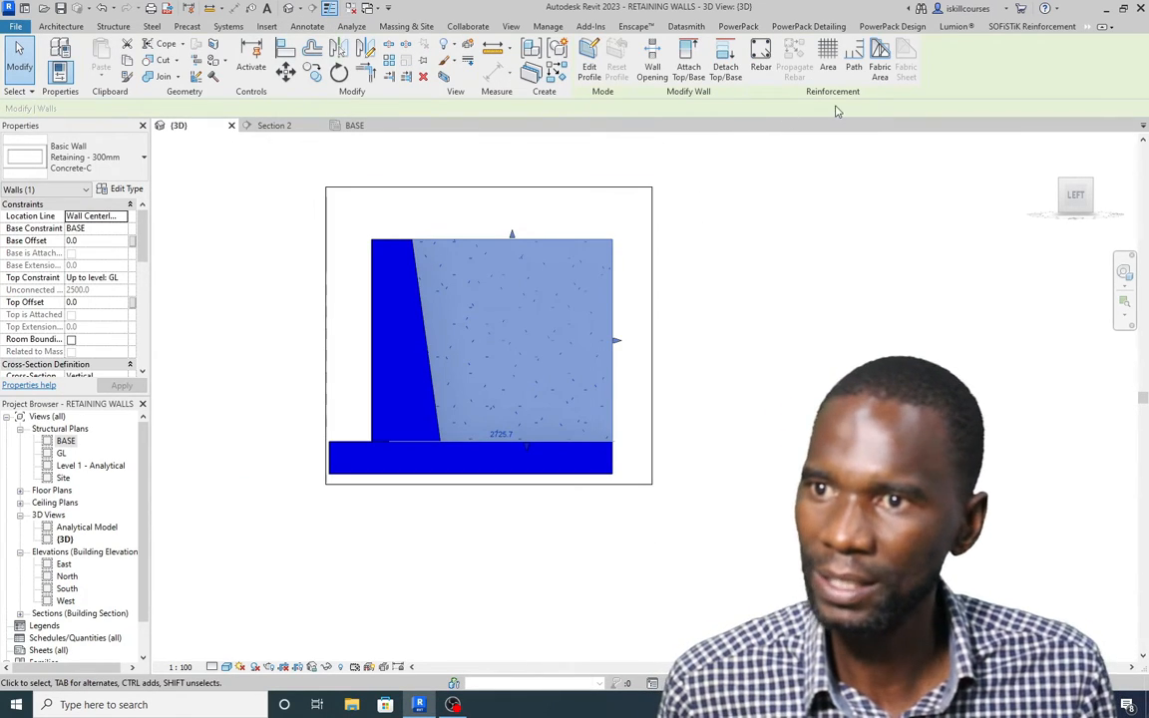
{"action": "left_click", "coordinate": [590, 55]}
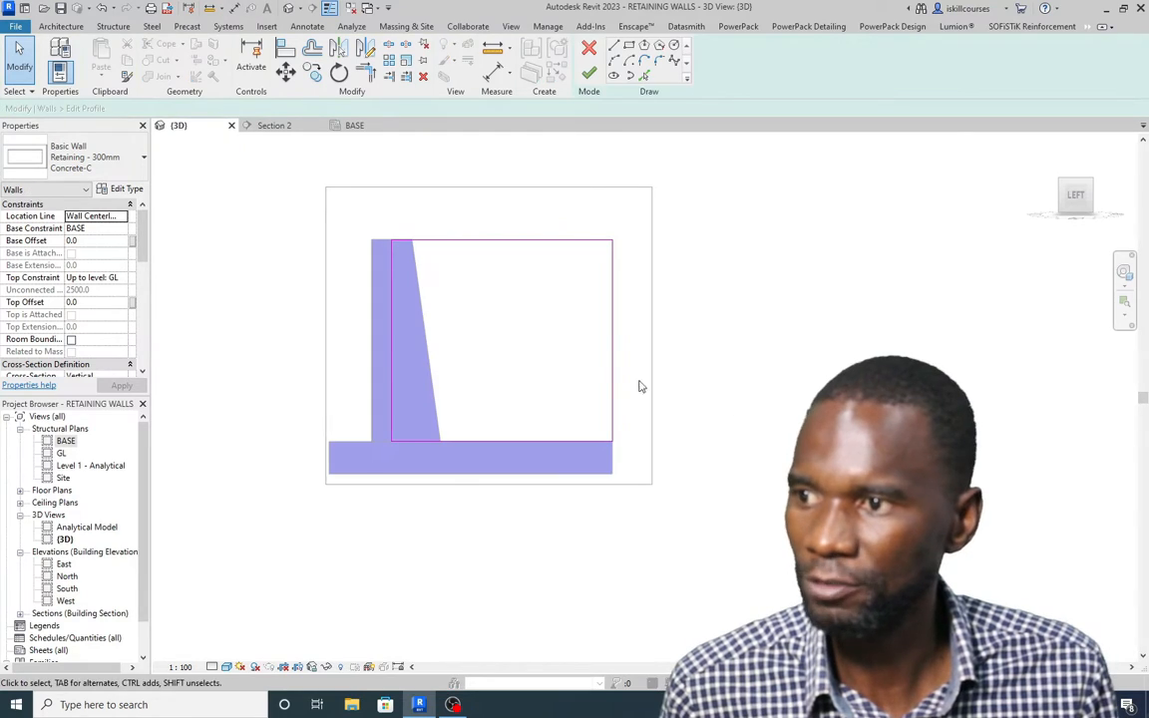
{"action": "left_click", "coordinate": [613, 44]}
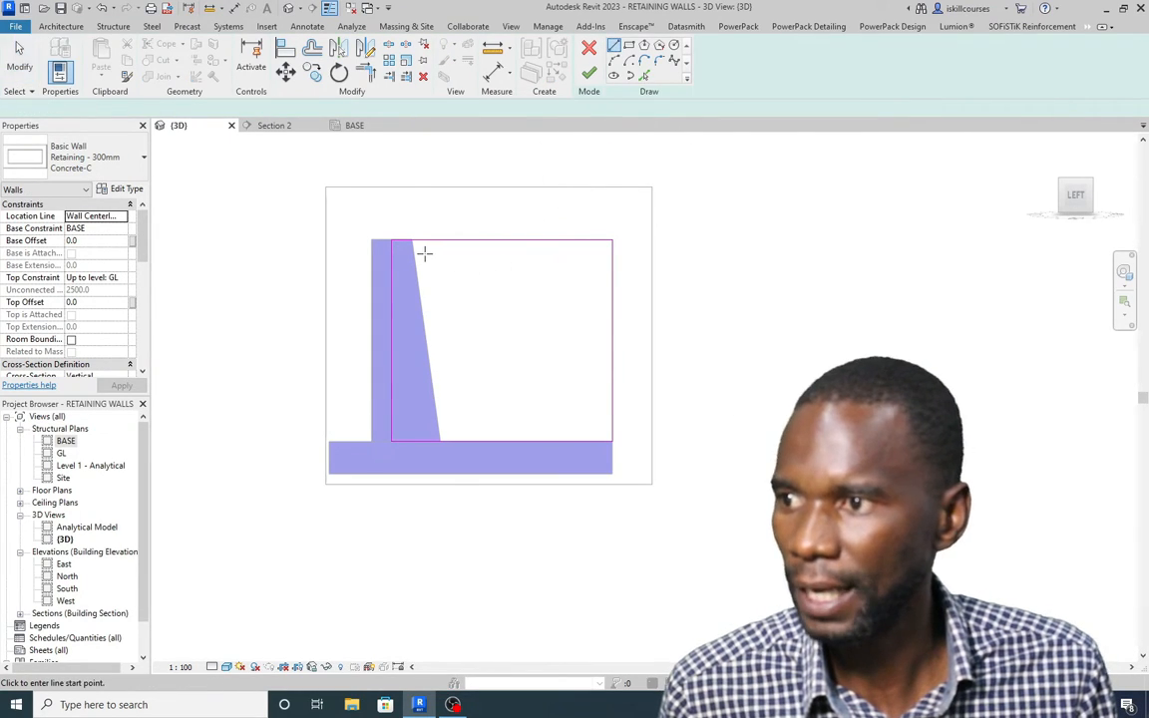
{"action": "scroll", "coordinate": [424, 253], "scroll_direction": "up", "scroll_amount": 2}
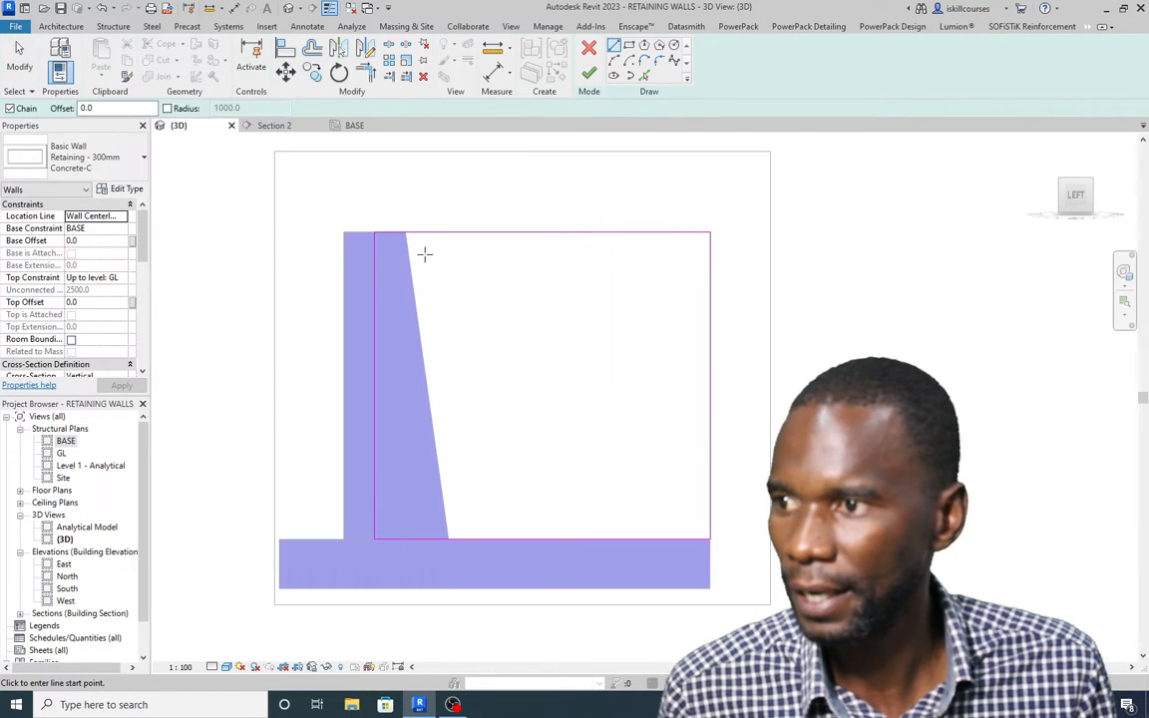
{"action": "left_click", "coordinate": [645, 76]}
{"action": "left_click", "coordinate": [414, 289]}
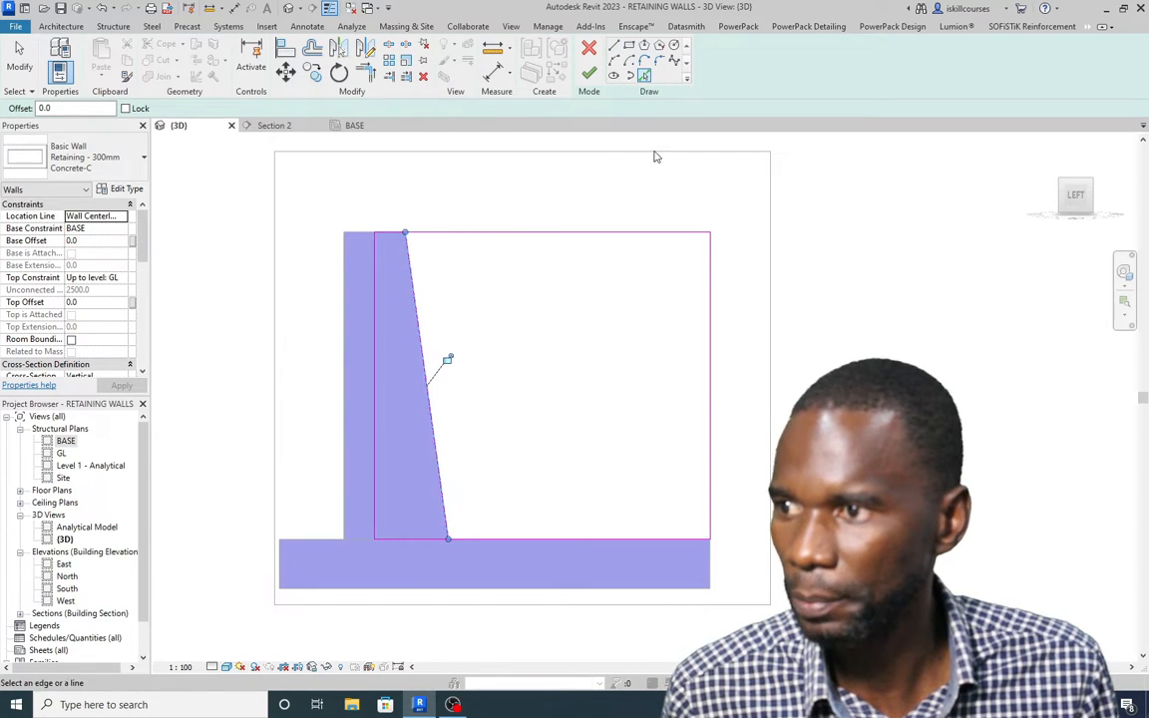
Step: Sketch a diagonal line about 3332 mm long from near the sloping face's upper end to the profile's outer lower corner
{"action": "left_click", "coordinate": [615, 47]}
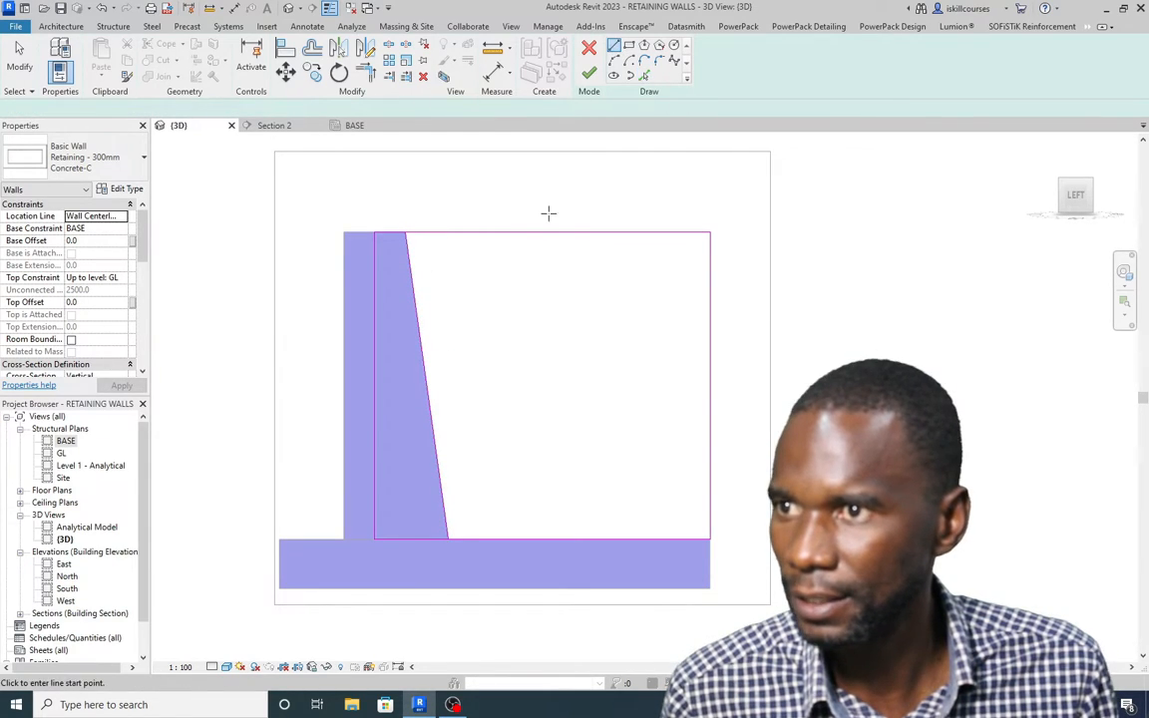
{"action": "left_click", "coordinate": [409, 259]}
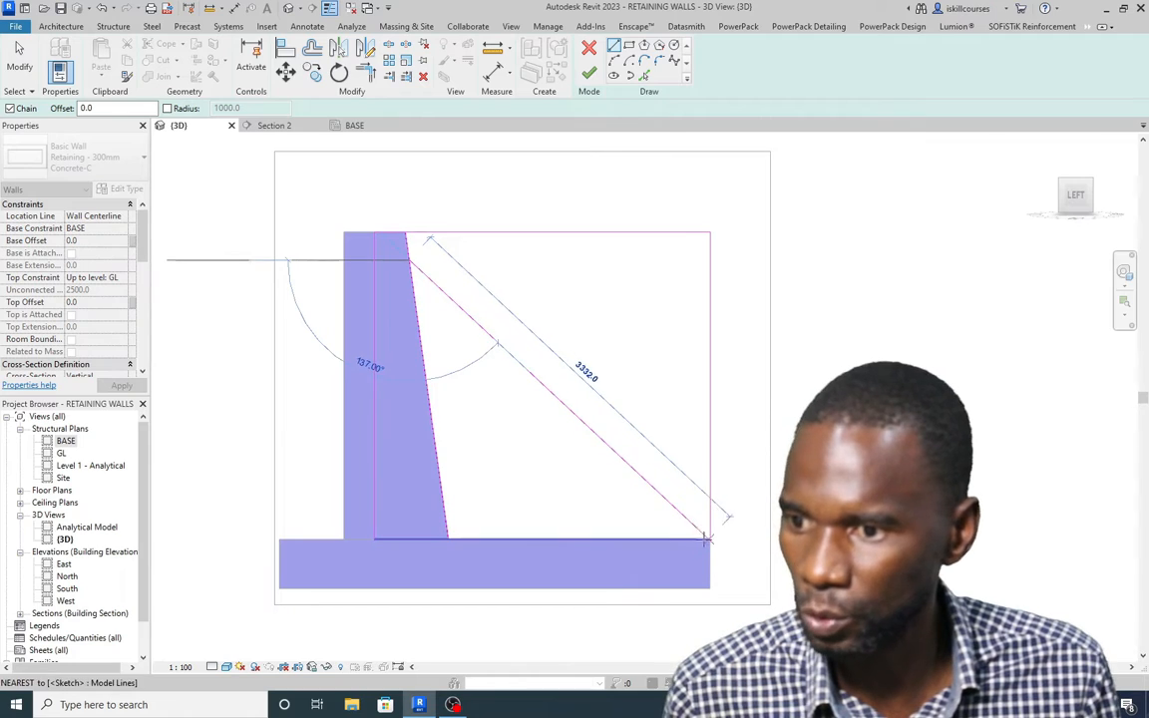
{"action": "left_click", "coordinate": [709, 538]}
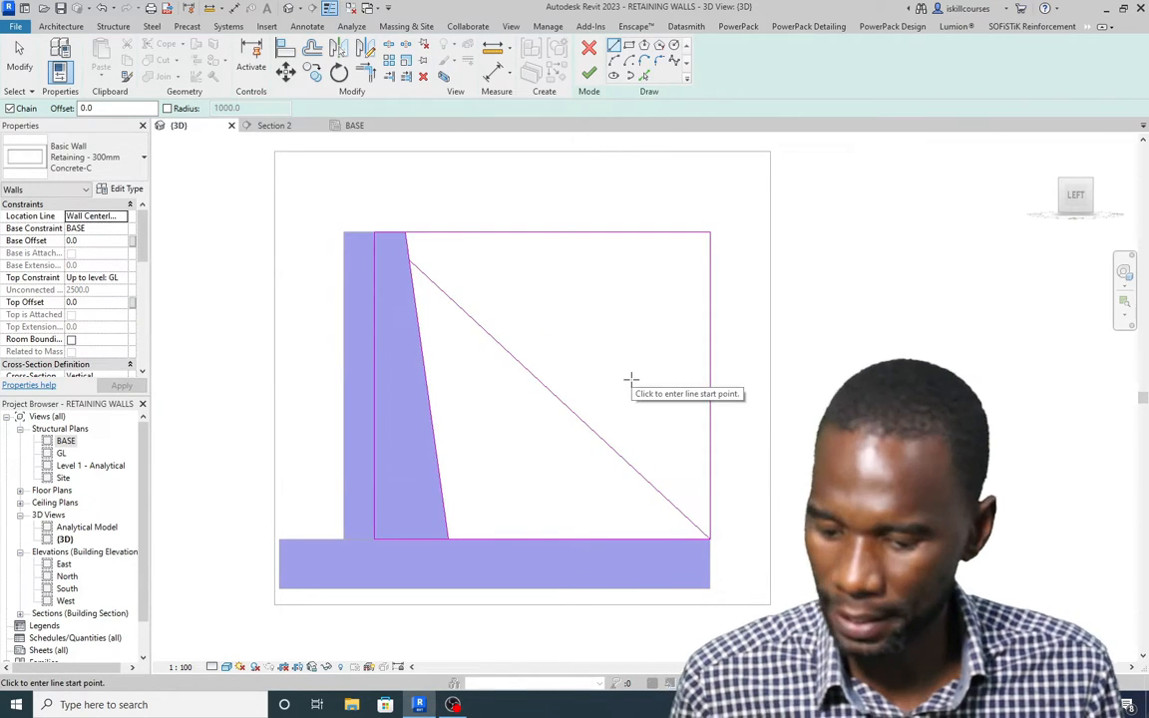
Step: Trim the profile sketch to the upper sloping face and the diagonal, and delete the leftover outer vertical line
{"action": "key", "text": "t"}
{"action": "key", "text": "r"}
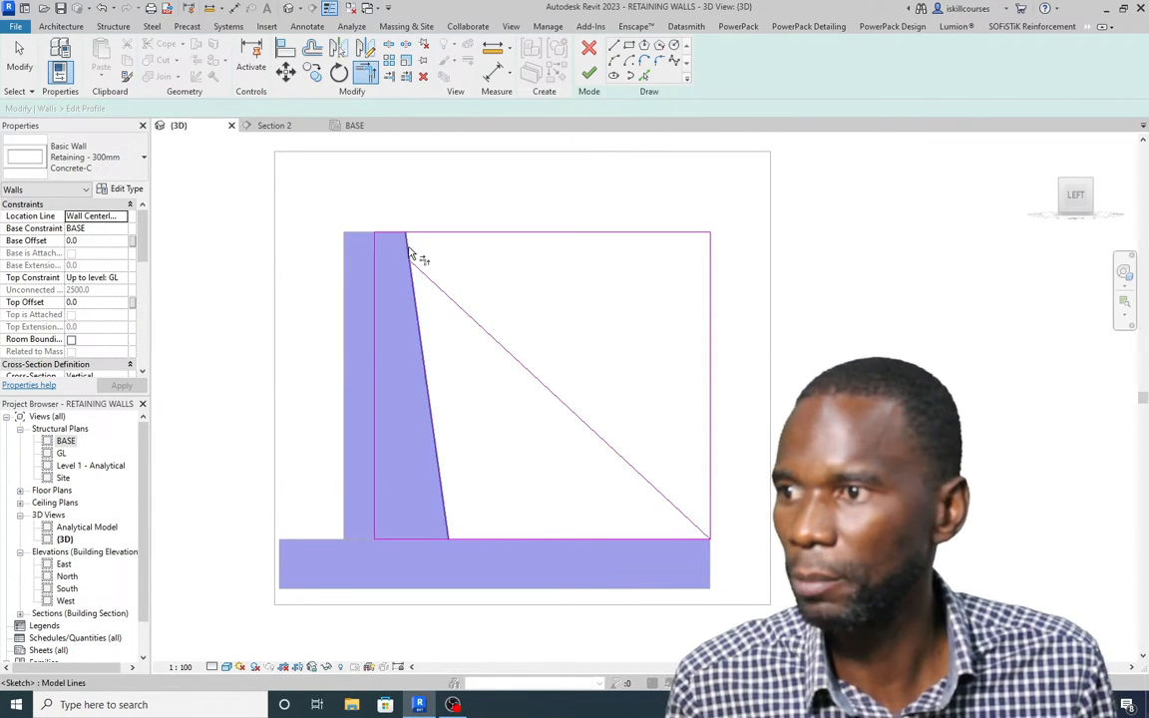
{"action": "left_click", "coordinate": [407, 250]}
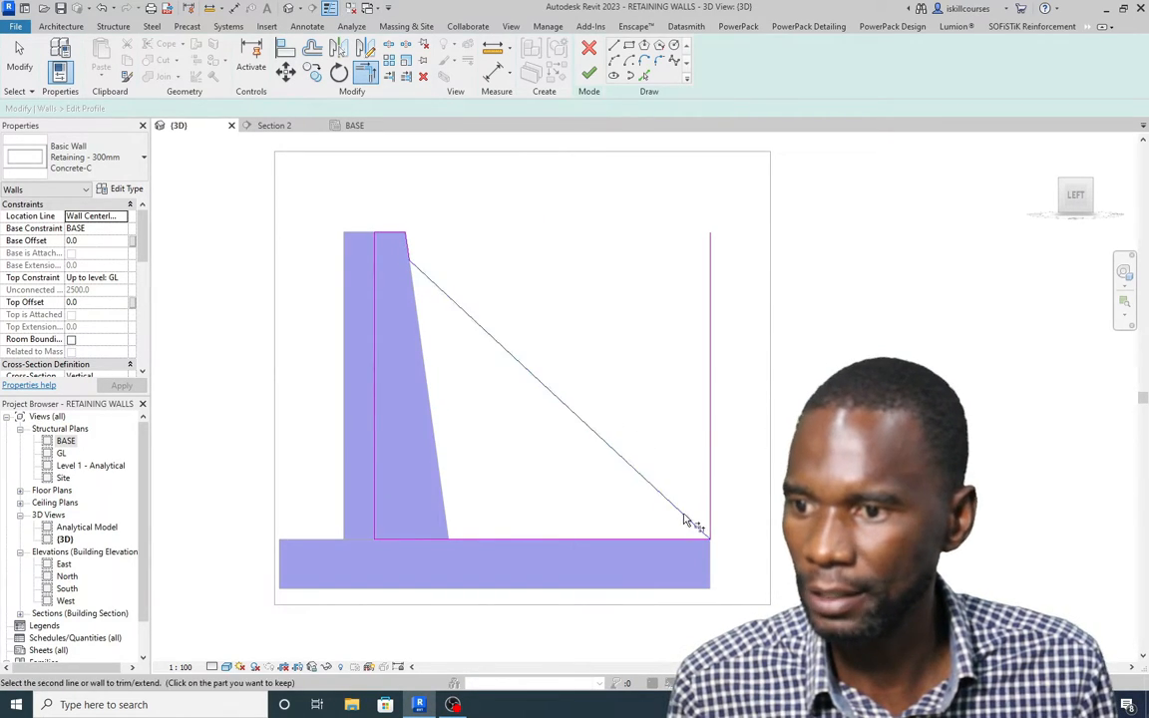
{"action": "right_click", "coordinate": [595, 226]}
{"action": "left_click", "coordinate": [613, 210]}
{"action": "left_click", "coordinate": [711, 379]}
{"action": "left_click", "coordinate": [423, 78]}
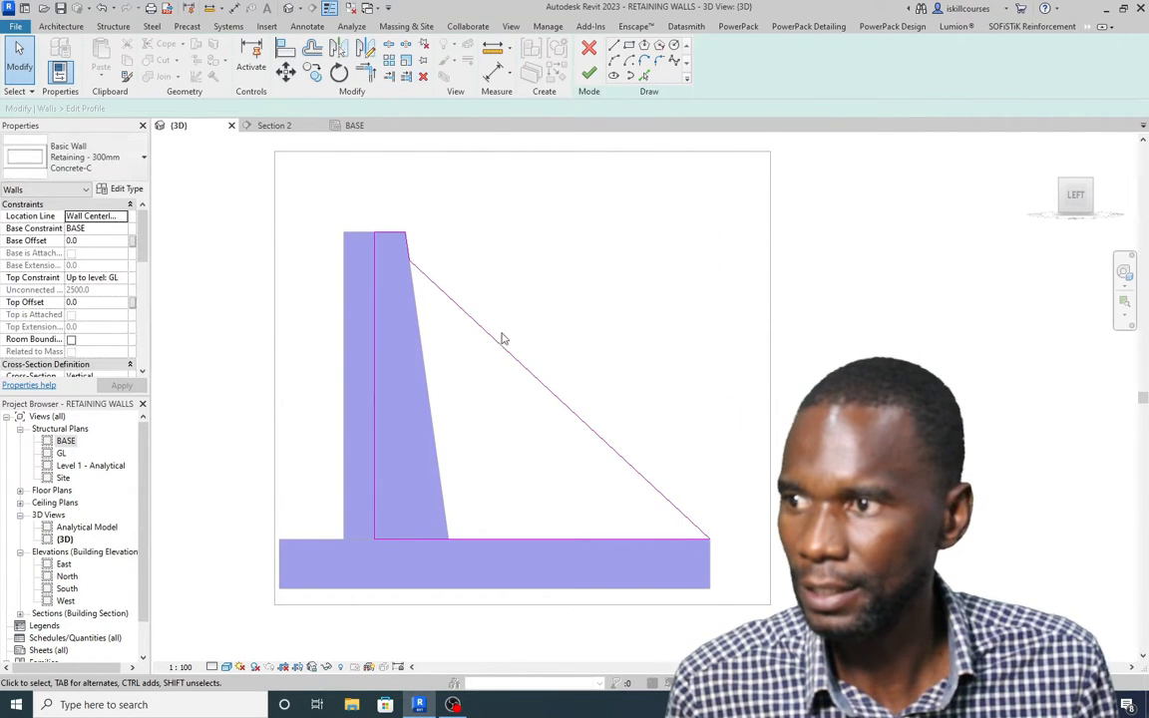
Step: Finish the counterfort's profile edit and dismiss the save reminder without saving
{"action": "scroll", "coordinate": [506, 344], "scroll_direction": "down", "scroll_amount": 3}
{"action": "left_click", "coordinate": [590, 73]}
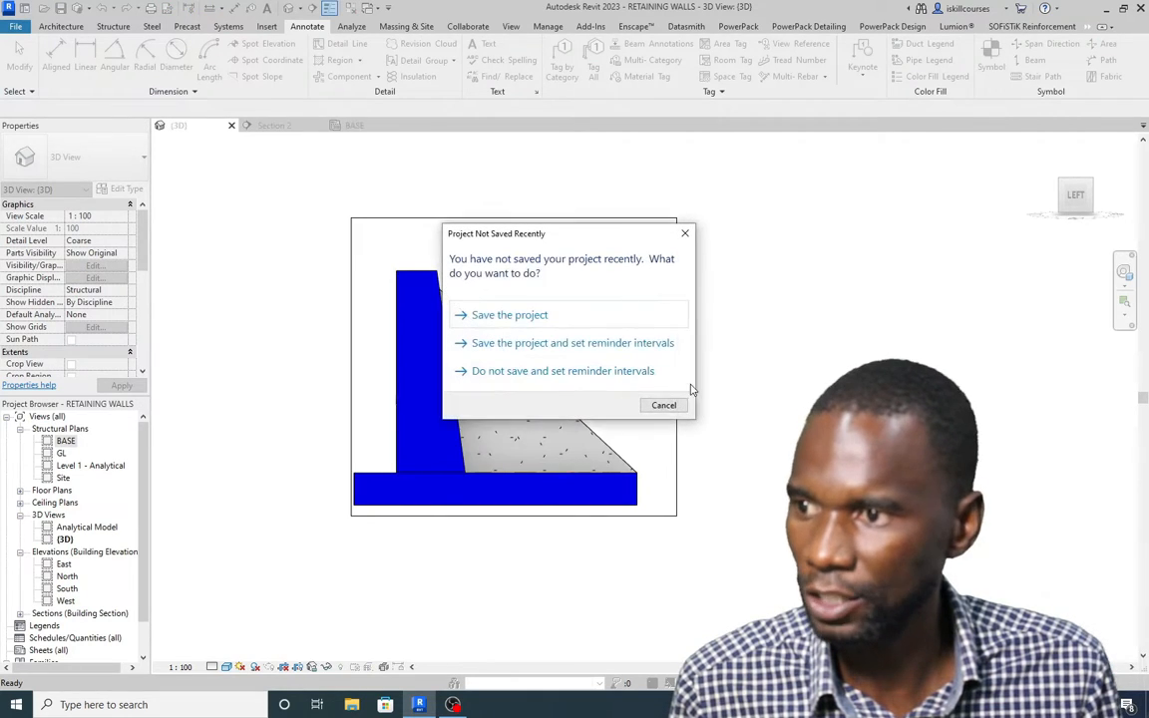
{"action": "left_click", "coordinate": [685, 234]}
{"action": "left_click", "coordinate": [820, 359]}
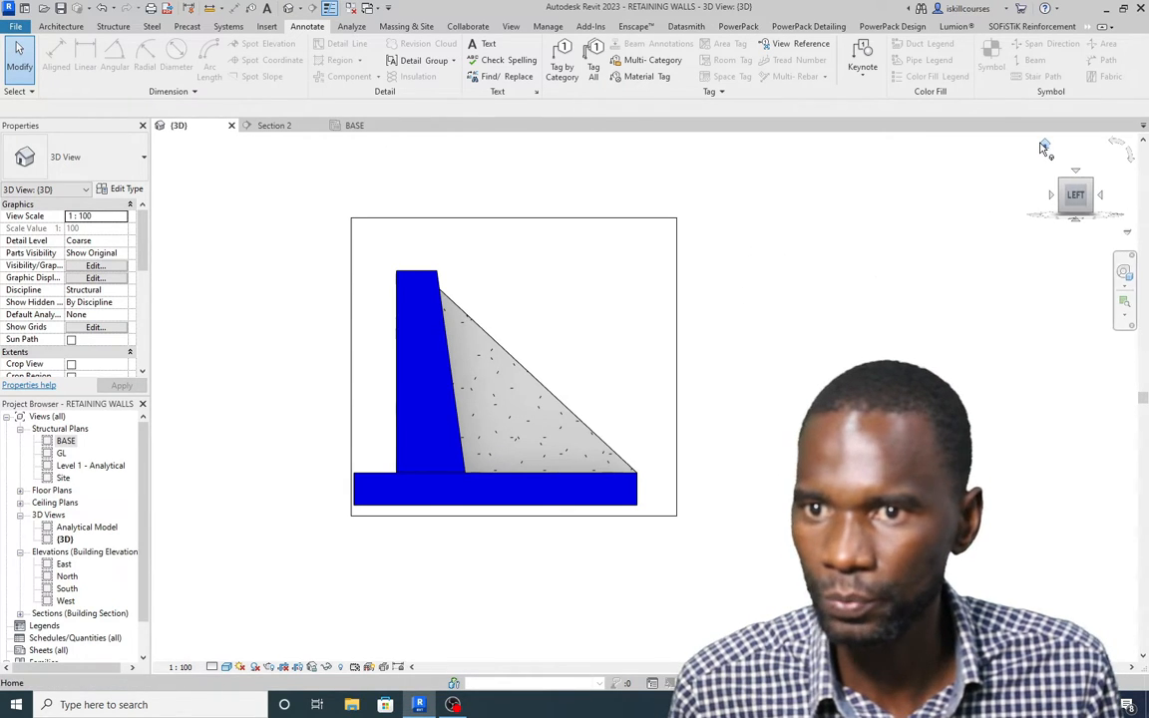
Step: Extend the section box along the wall's length to take in the second counterfort
{"action": "left_click", "coordinate": [1045, 147]}
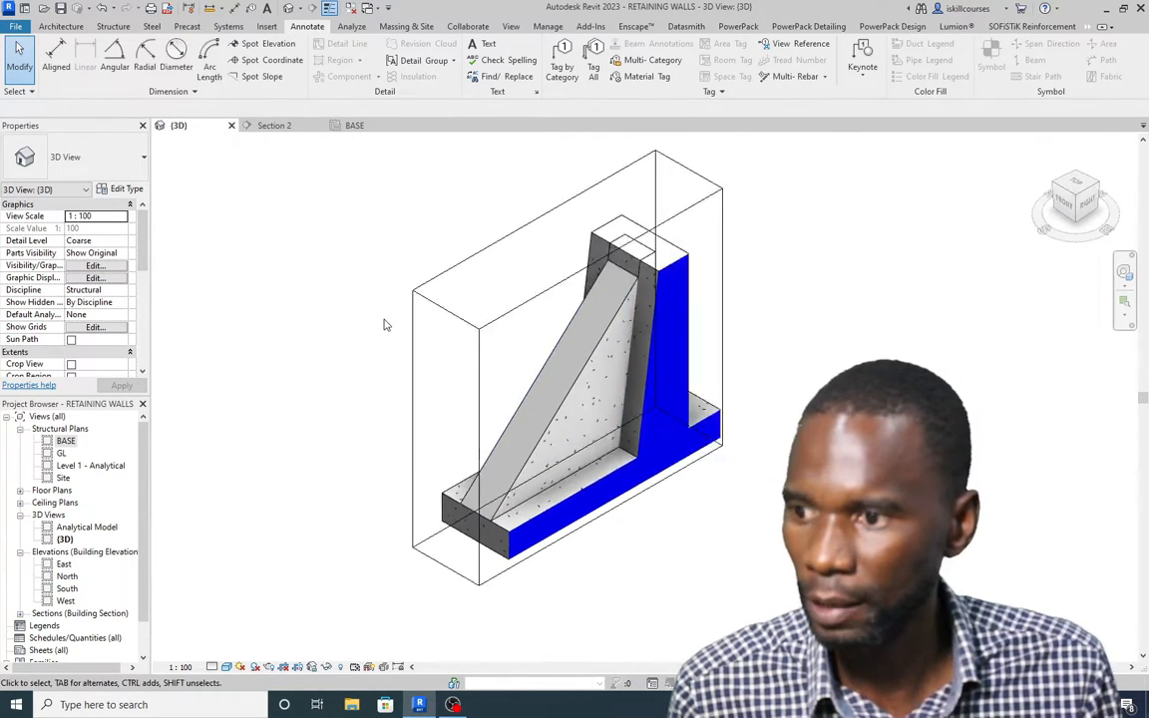
{"action": "scroll", "coordinate": [528, 380], "scroll_direction": "up", "scroll_amount": 5}
{"action": "scroll", "coordinate": [429, 377], "scroll_direction": "down", "scroll_amount": 2}
{"action": "middle_click_drag", "start_coordinate": [424, 586], "coordinate": [504, 579], "text": "shift"}
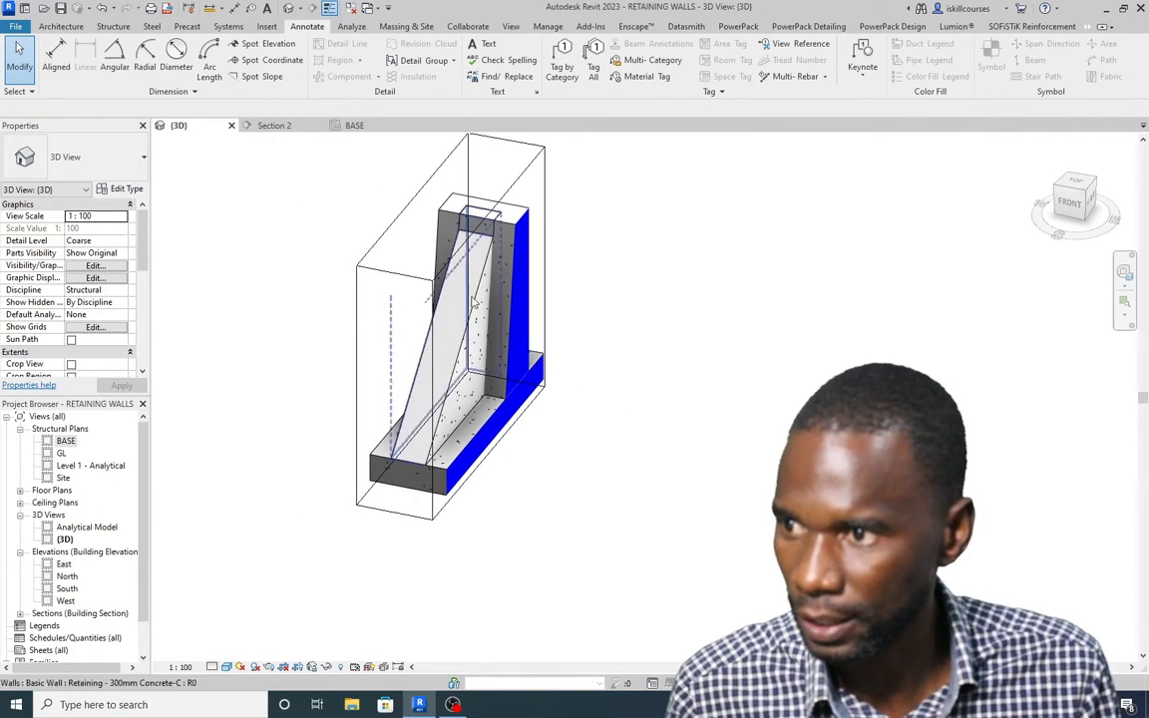
{"action": "left_click", "coordinate": [509, 196]}
{"action": "left_click_drag", "start_coordinate": [496, 346], "coordinate": [678, 403]}
{"action": "middle_click_drag", "start_coordinate": [679, 403], "coordinate": [519, 447], "text": "shift"}
{"action": "scroll", "coordinate": [518, 445], "scroll_direction": "up", "scroll_amount": 3}
{"action": "left_click", "coordinate": [705, 569]}
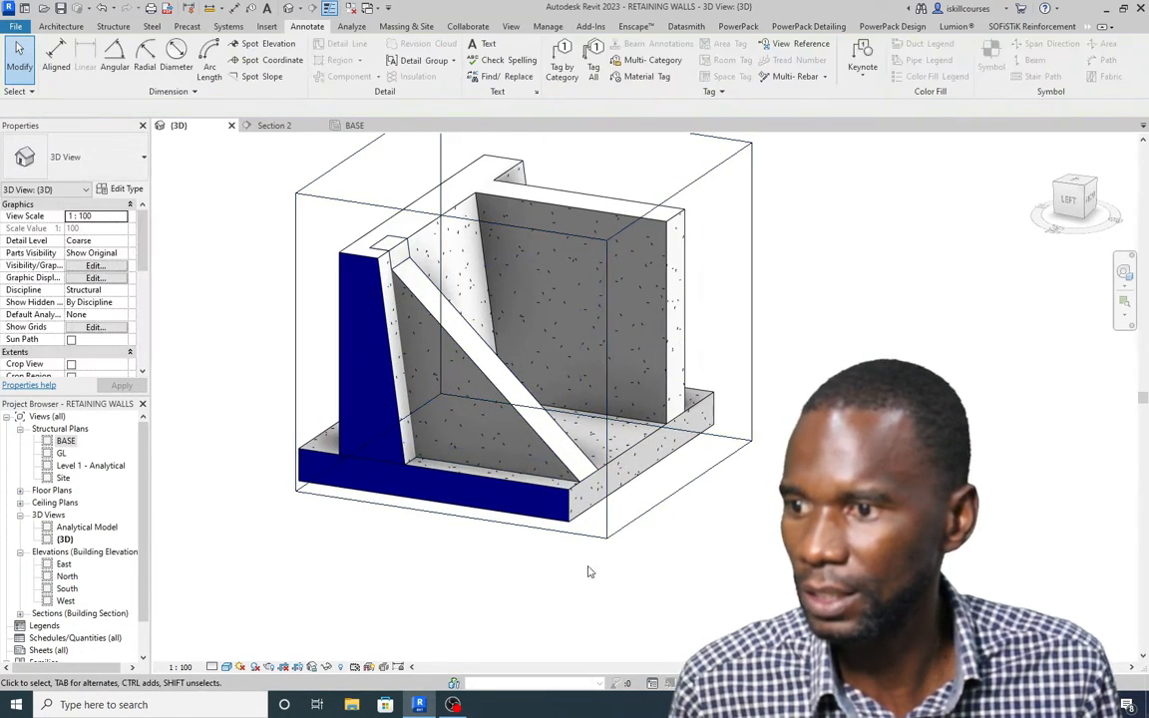
Step: Compare the two counterforts from the left face and delete the unedited rectangular one
{"action": "scroll", "coordinate": [595, 508], "scroll_direction": "up", "scroll_amount": 1}
{"action": "scroll", "coordinate": [505, 509], "scroll_direction": "down", "scroll_amount": 2}
{"action": "scroll", "coordinate": [536, 338], "scroll_direction": "up", "scroll_amount": 1}
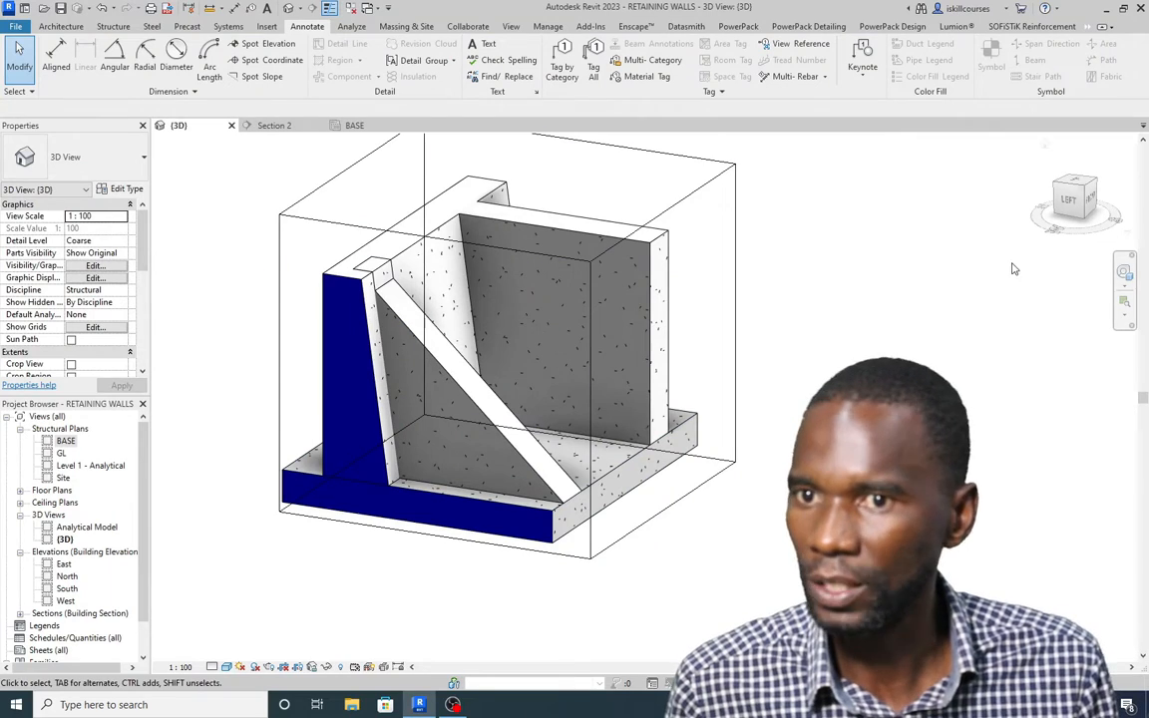
{"action": "left_click", "coordinate": [1069, 199]}
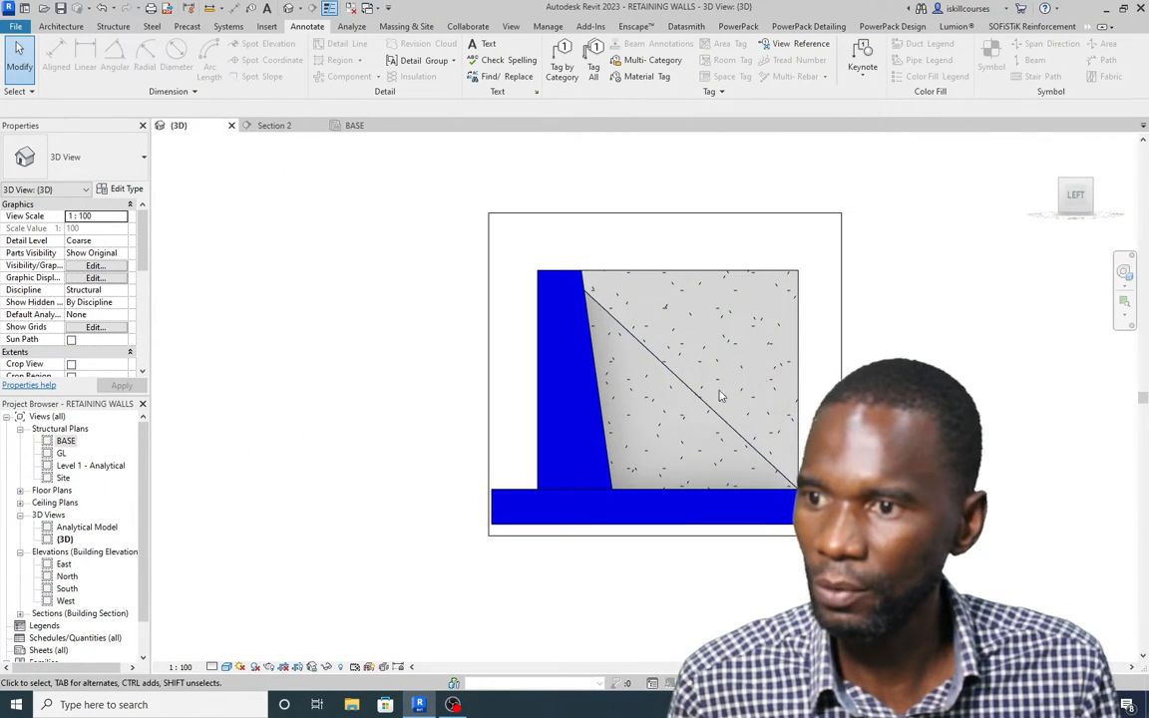
{"action": "middle_click_drag", "start_coordinate": [605, 372], "coordinate": [821, 315], "text": "shift"}
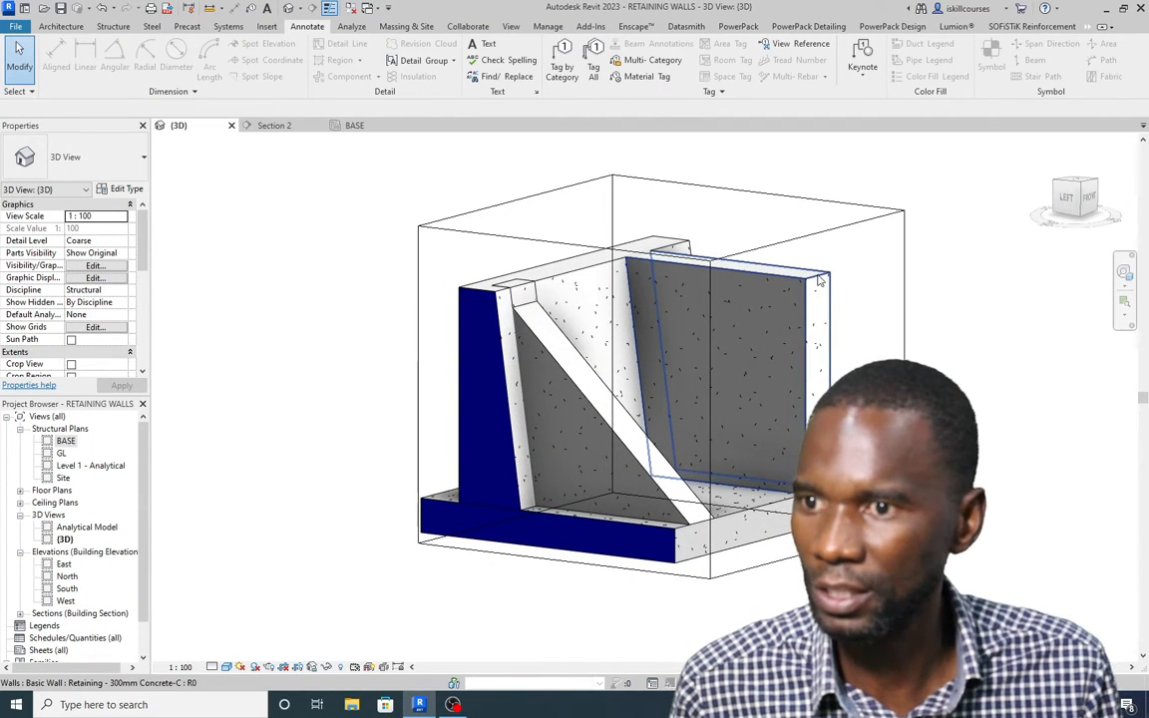
{"action": "left_click", "coordinate": [820, 281]}
{"action": "key", "text": "Delete"}
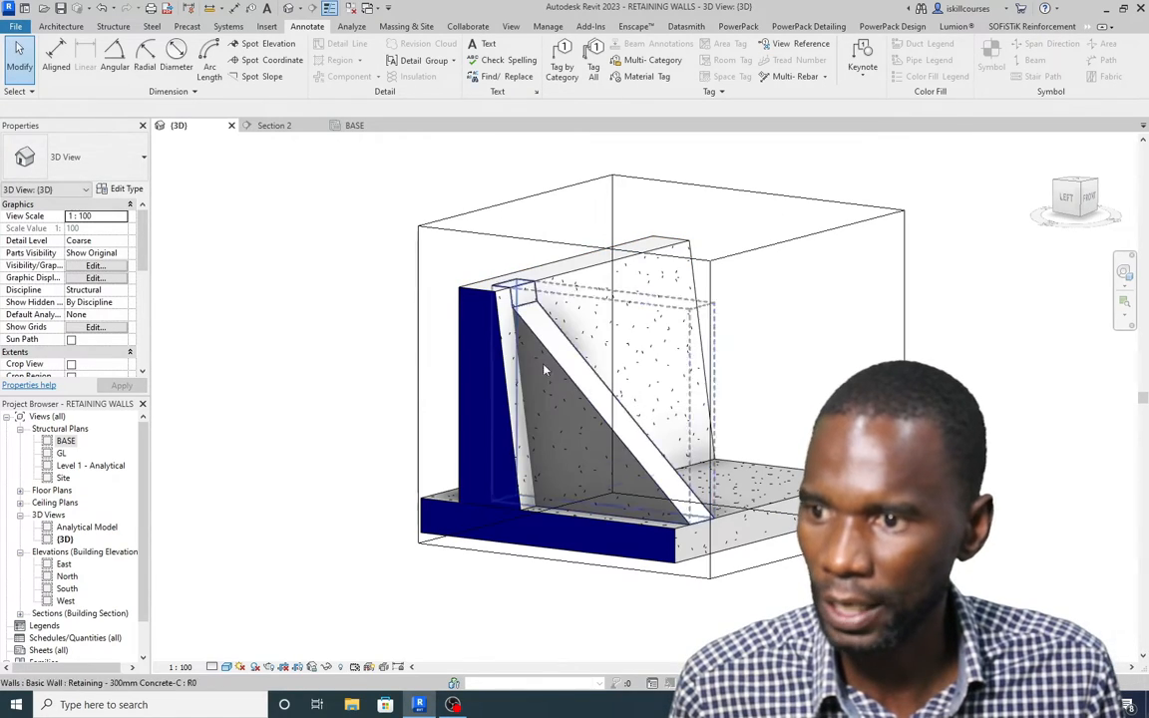
Step: In the BASE plan, copy the sloped counterfort about 2600 mm to the right along the wall and return to the 3D view
{"action": "left_click", "coordinate": [354, 126]}
{"action": "scroll", "coordinate": [529, 252], "scroll_direction": "up", "scroll_amount": 3}
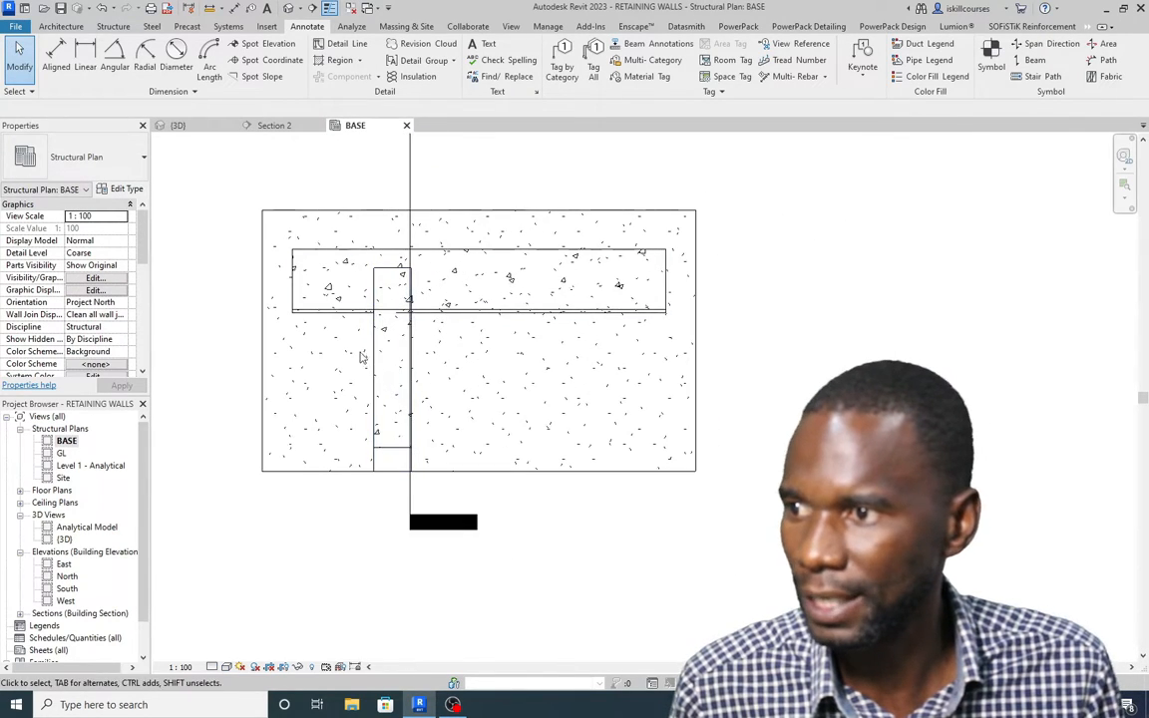
{"action": "left_click", "coordinate": [377, 349]}
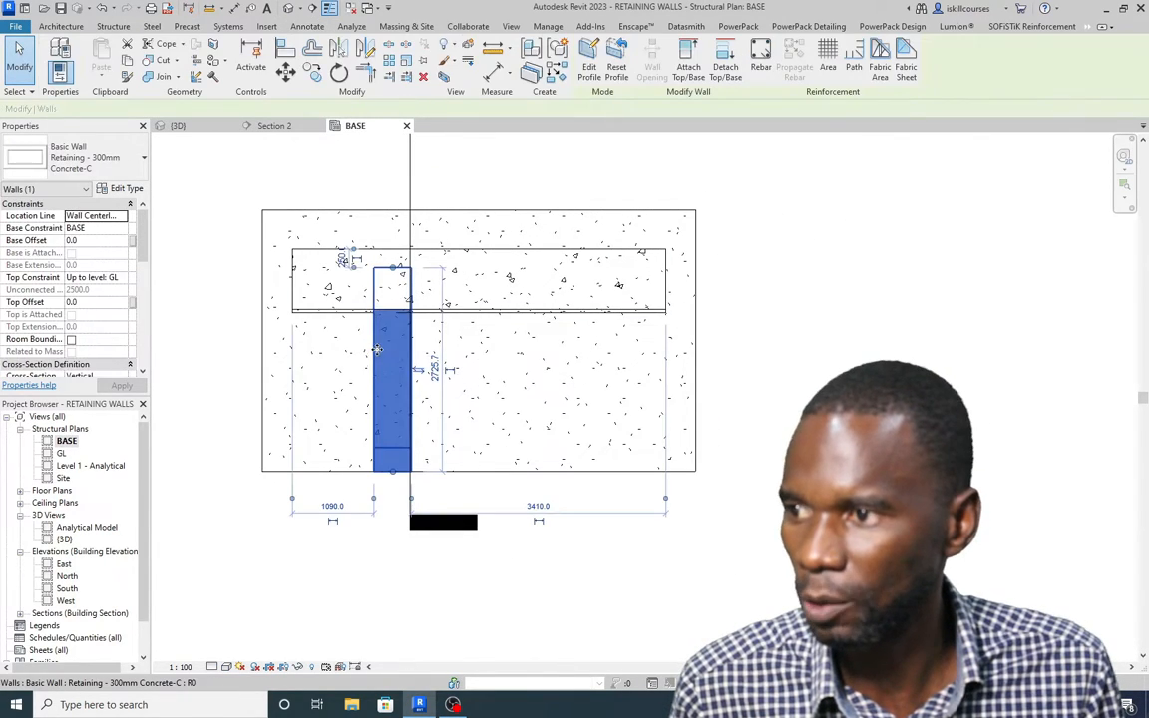
{"action": "left_click", "coordinate": [311, 75]}
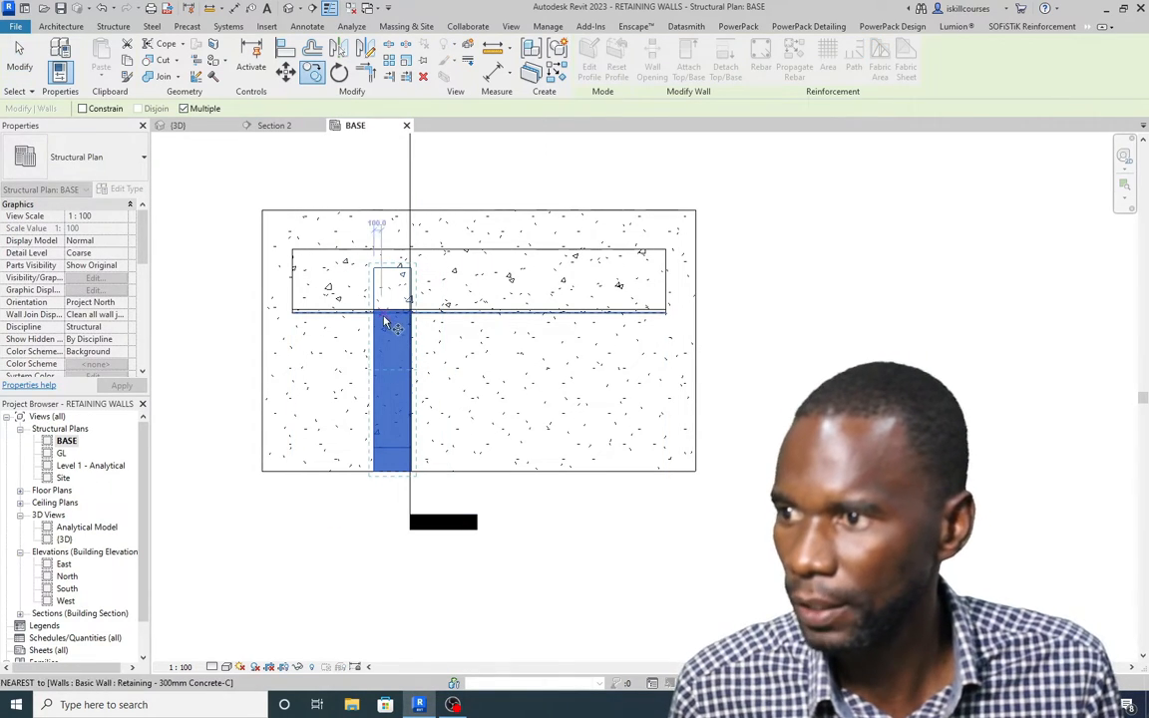
{"action": "left_click", "coordinate": [391, 312]}
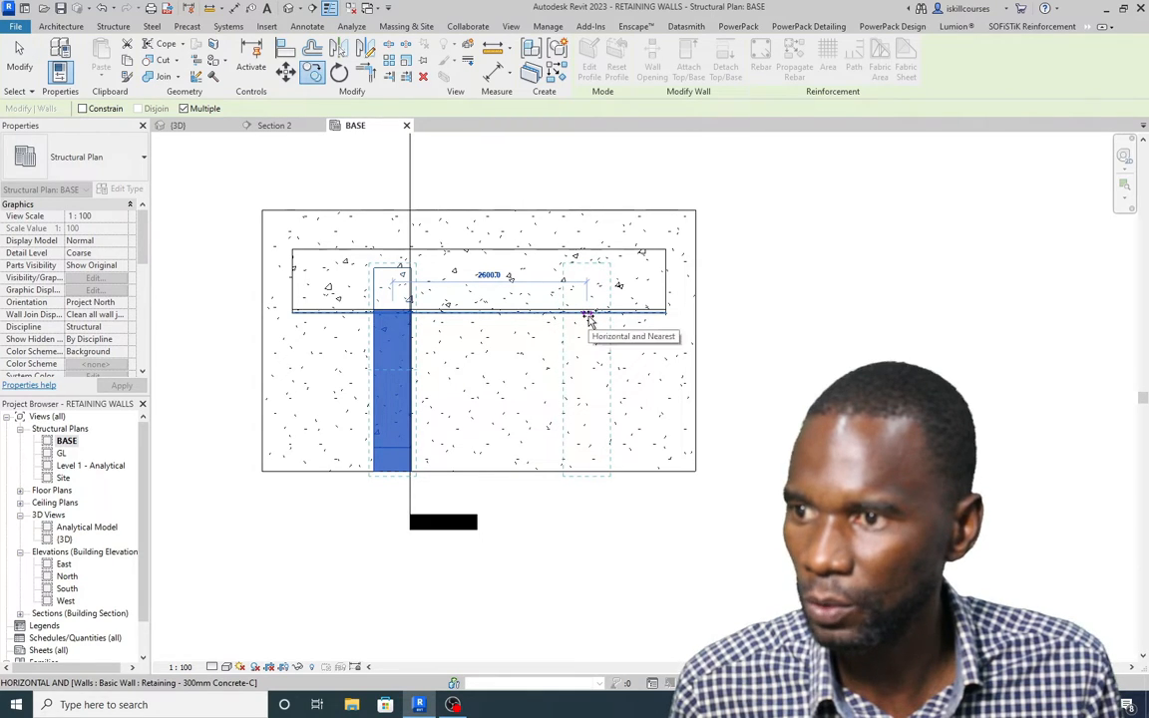
{"action": "left_click", "coordinate": [607, 349]}
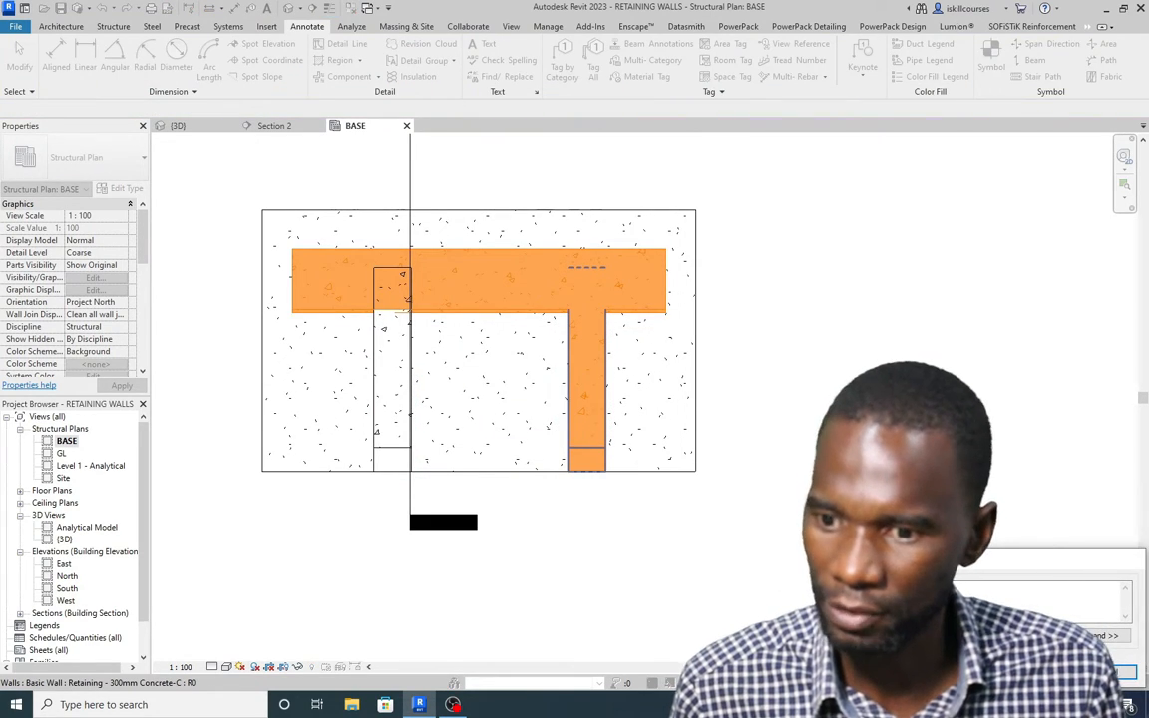
{"action": "key", "text": "Escape"}
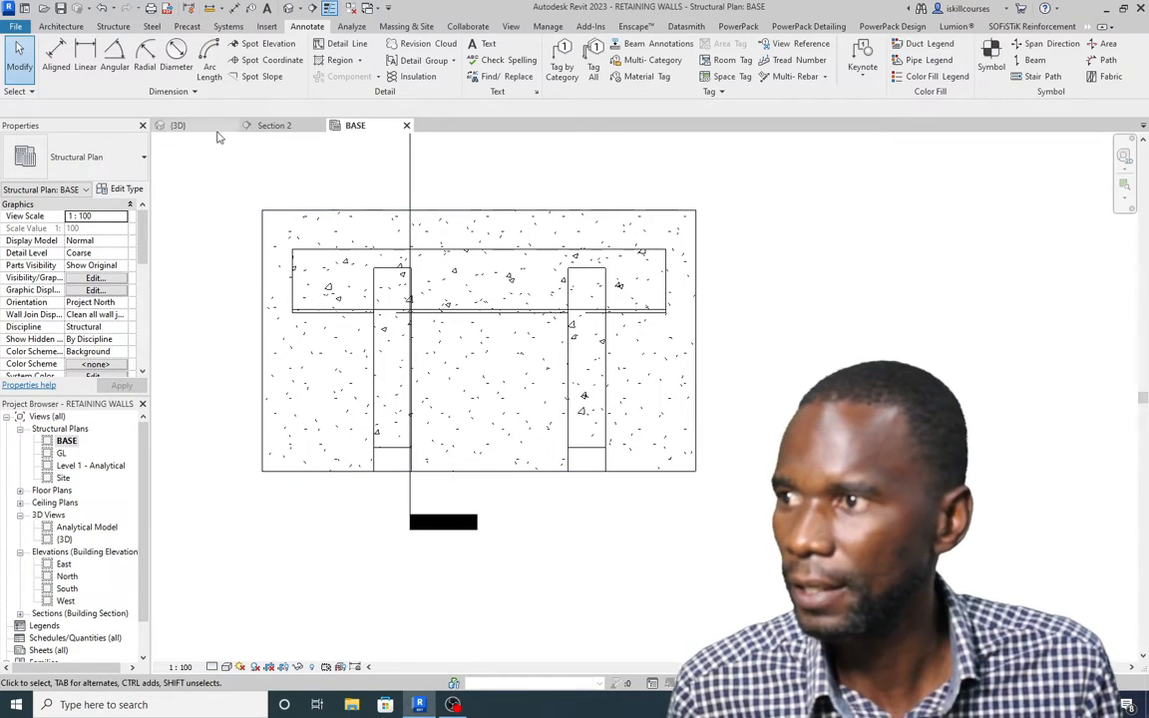
{"action": "left_click", "coordinate": [186, 127]}
{"action": "scroll", "coordinate": [289, 325], "scroll_direction": "down", "scroll_amount": 3}
{"action": "scroll", "coordinate": [538, 349], "scroll_direction": "up", "scroll_amount": 3}
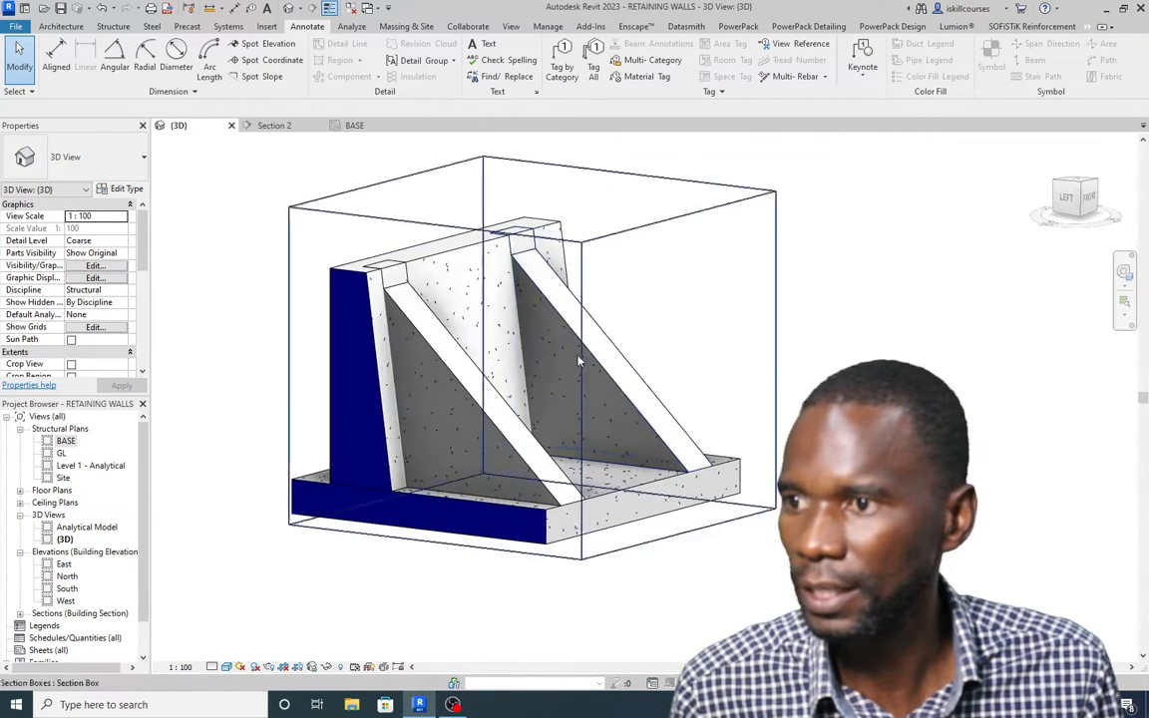
Step: Join the near sloped counterfort's geometry to the tapered retaining wall
{"action": "scroll", "coordinate": [589, 363], "scroll_direction": "down", "scroll_amount": 2}
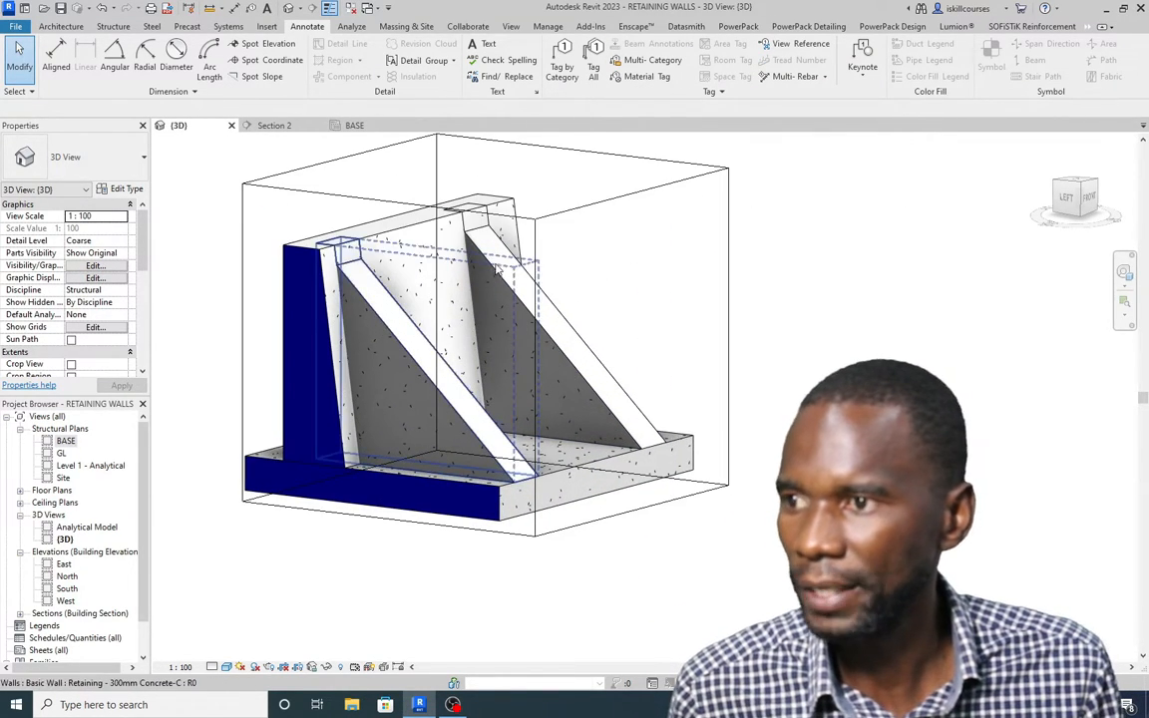
{"action": "scroll", "coordinate": [349, 252], "scroll_direction": "up", "scroll_amount": 1}
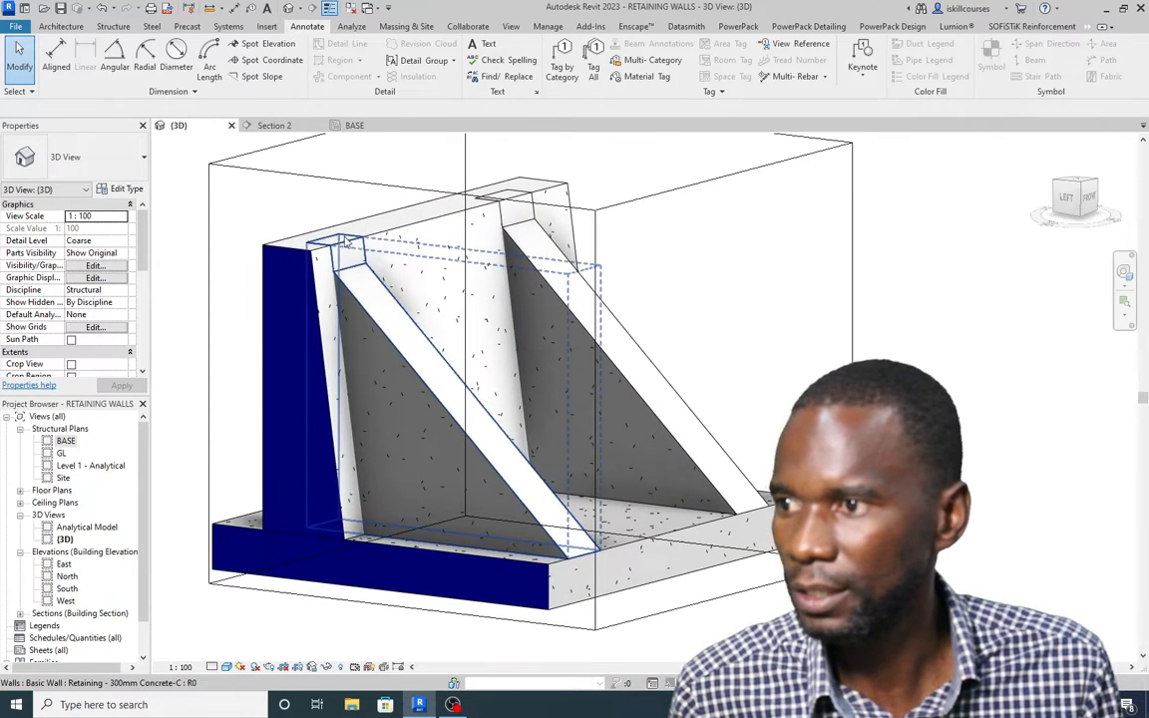
{"action": "scroll", "coordinate": [341, 236], "scroll_direction": "up", "scroll_amount": 1}
{"action": "scroll", "coordinate": [376, 212], "scroll_direction": "down", "scroll_amount": 1}
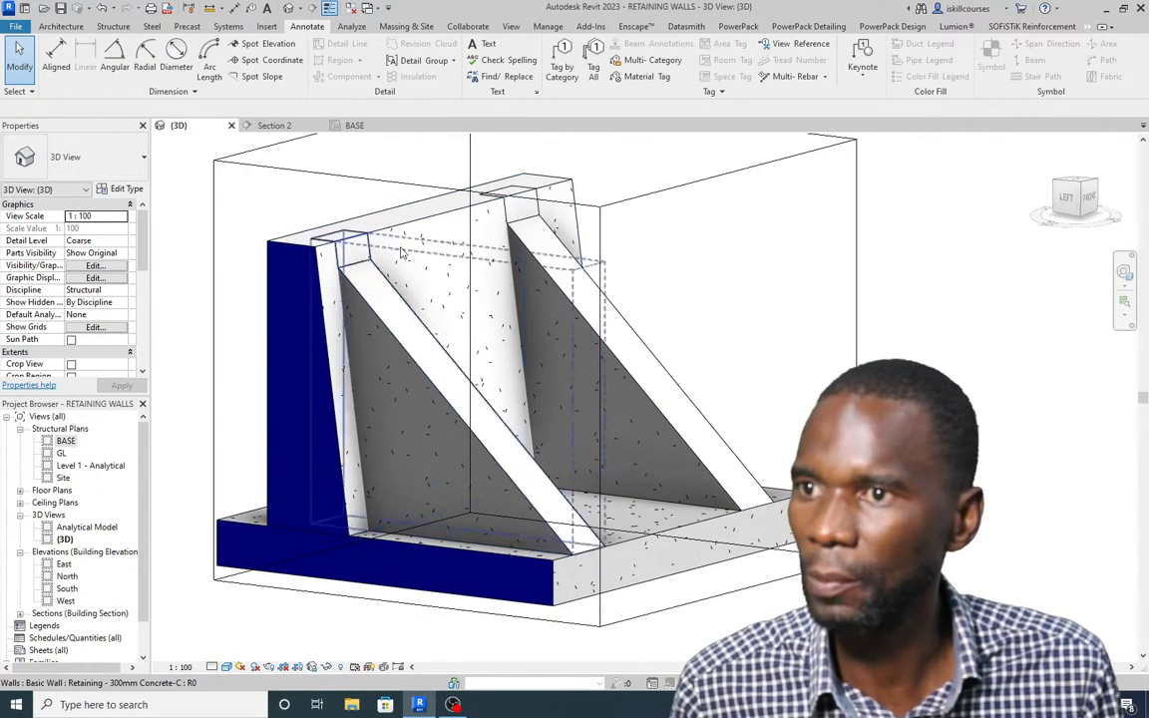
{"action": "left_click", "coordinate": [396, 347]}
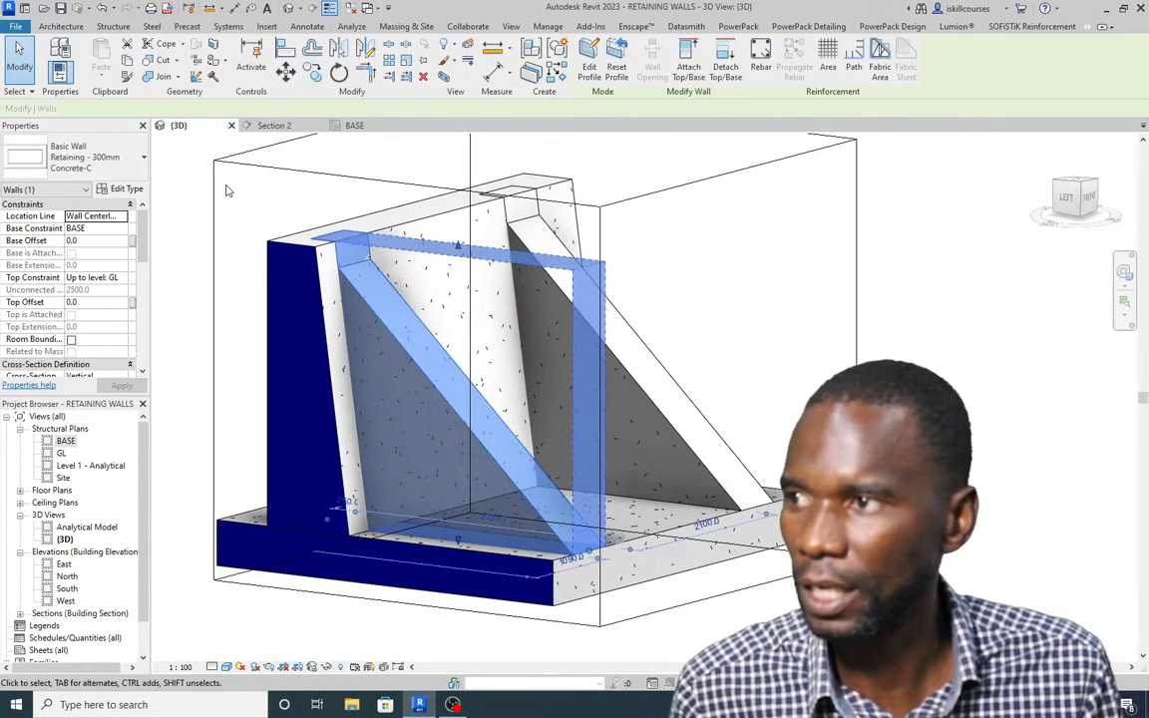
{"action": "left_click", "coordinate": [157, 77]}
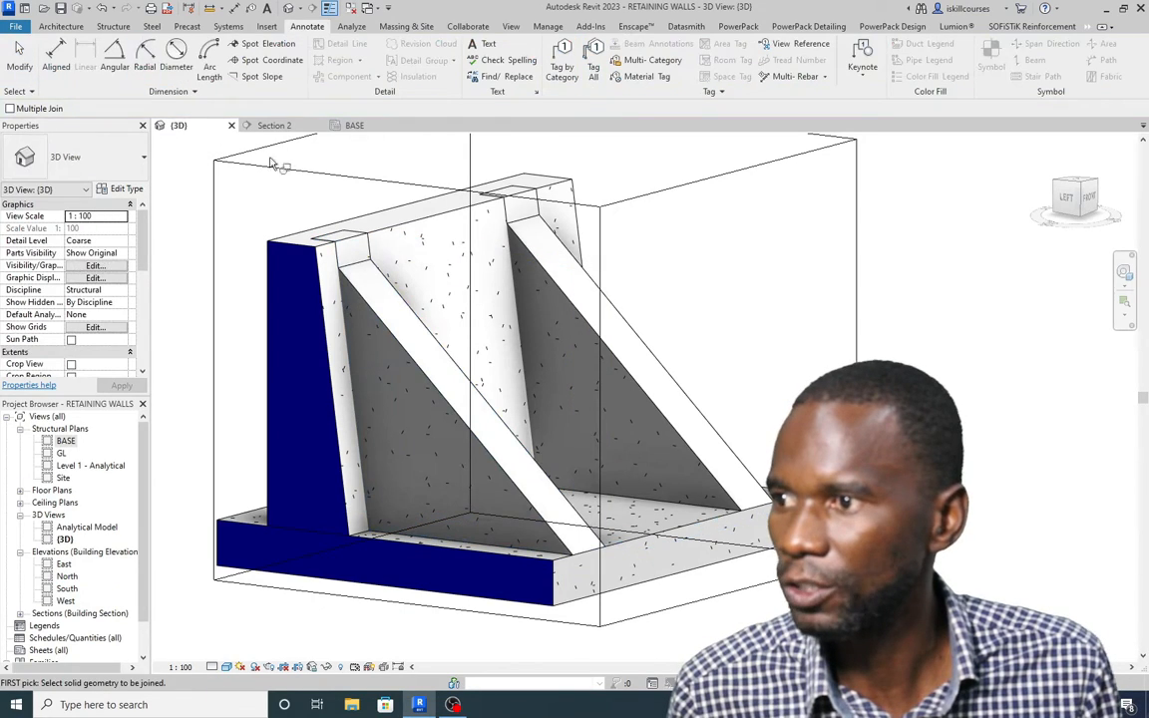
{"action": "left_click", "coordinate": [375, 225]}
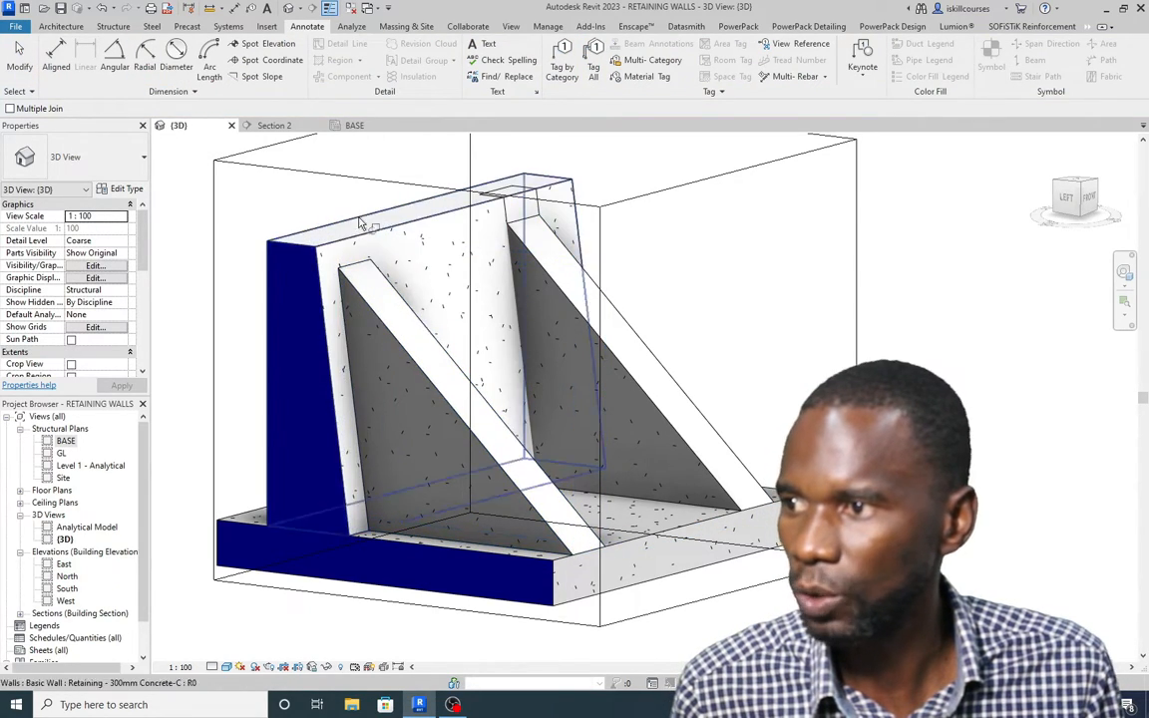
Step: Join the tapered wall and the far sloped counterfort, and finish the Join Geometry command
{"action": "scroll", "coordinate": [570, 203], "scroll_direction": "up", "scroll_amount": 2}
{"action": "scroll", "coordinate": [559, 208], "scroll_direction": "down", "scroll_amount": 1}
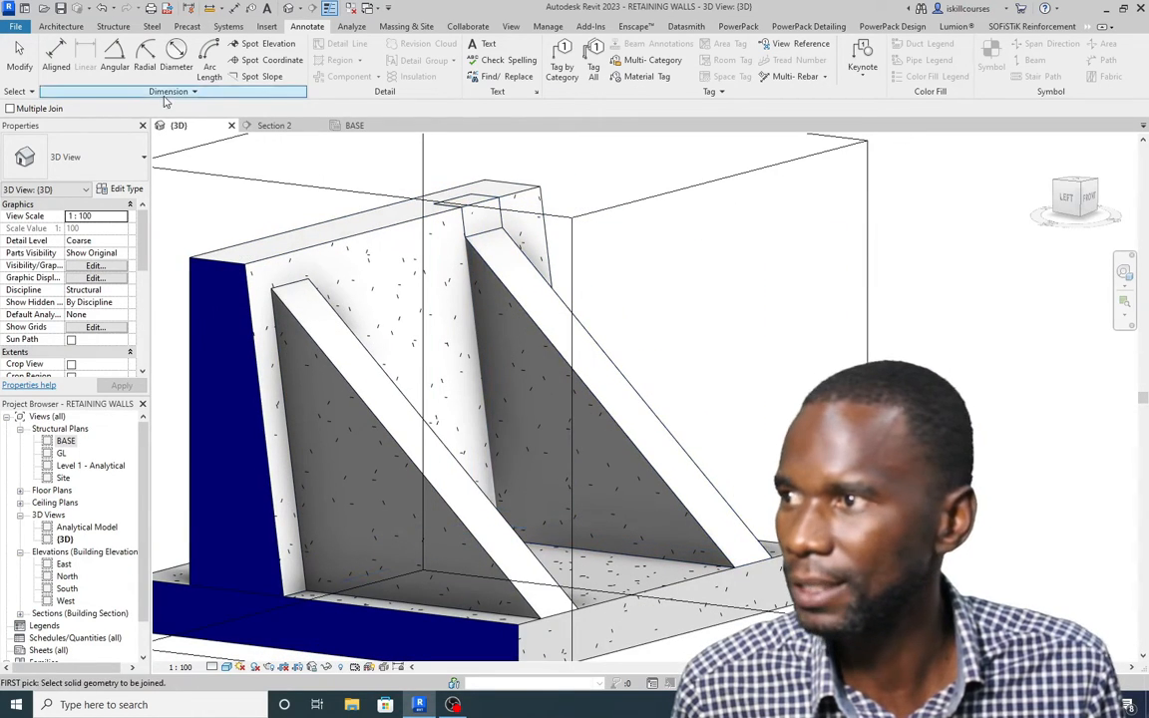
{"action": "left_click", "coordinate": [353, 202]}
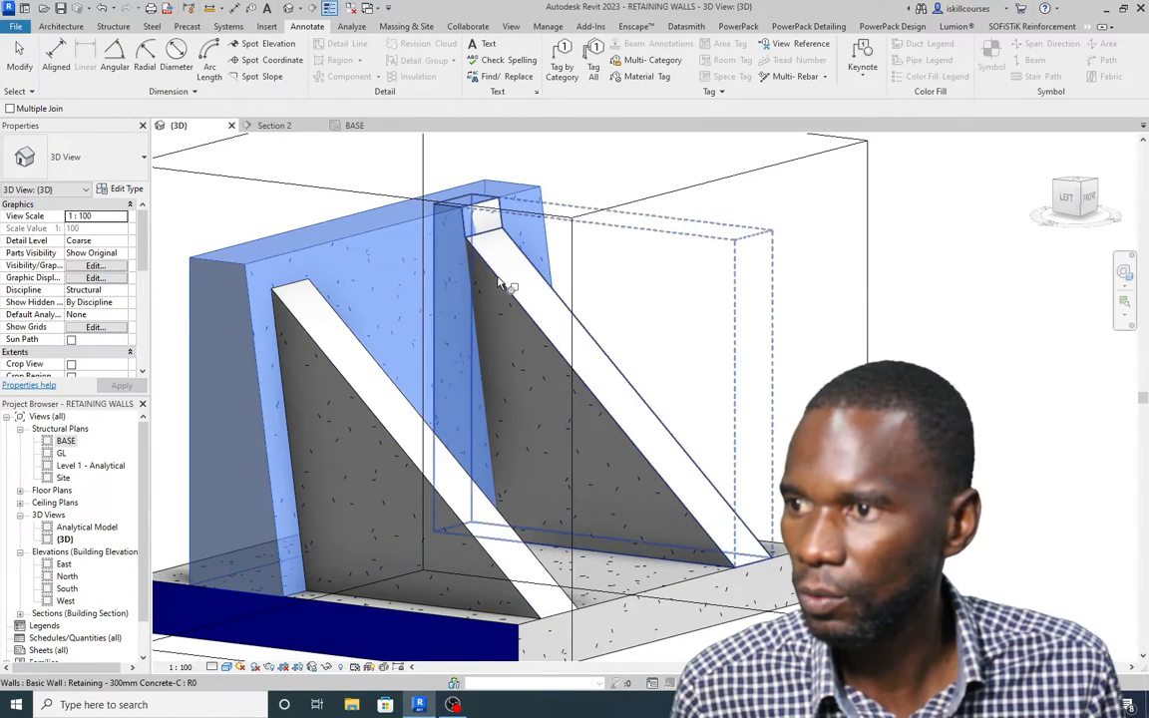
{"action": "left_click", "coordinate": [501, 284]}
{"action": "scroll", "coordinate": [502, 285], "scroll_direction": "down", "scroll_amount": 4}
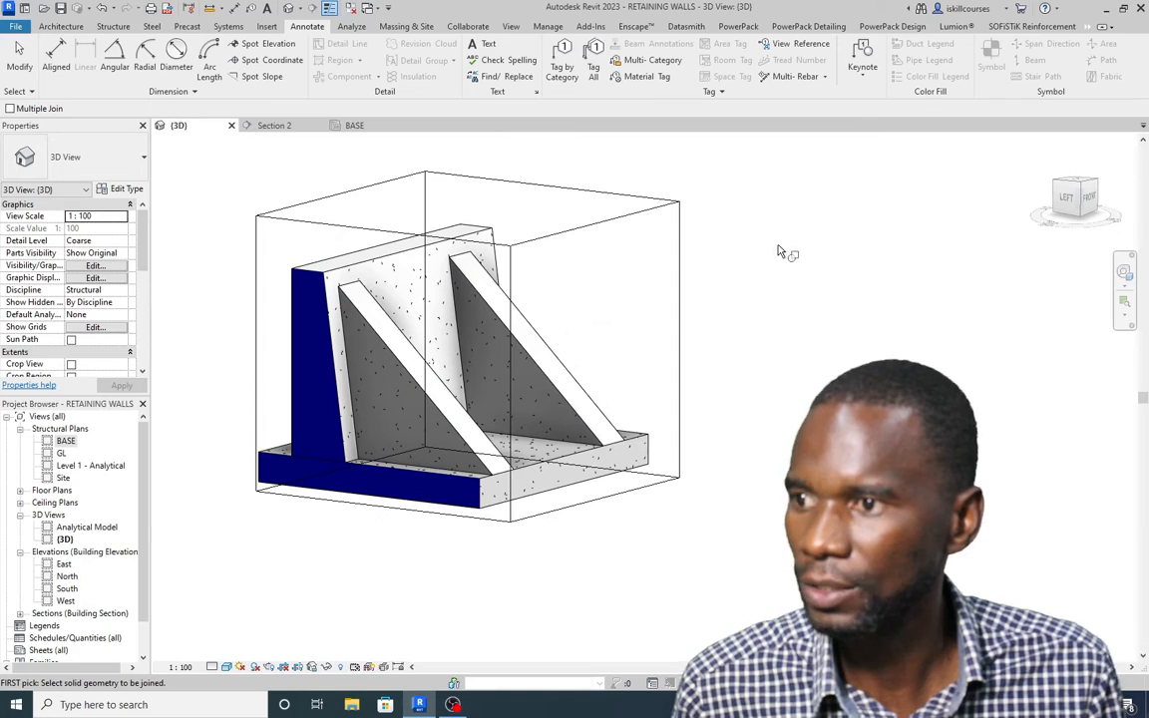
{"action": "right_click", "coordinate": [767, 211]}
{"action": "left_click", "coordinate": [798, 220]}
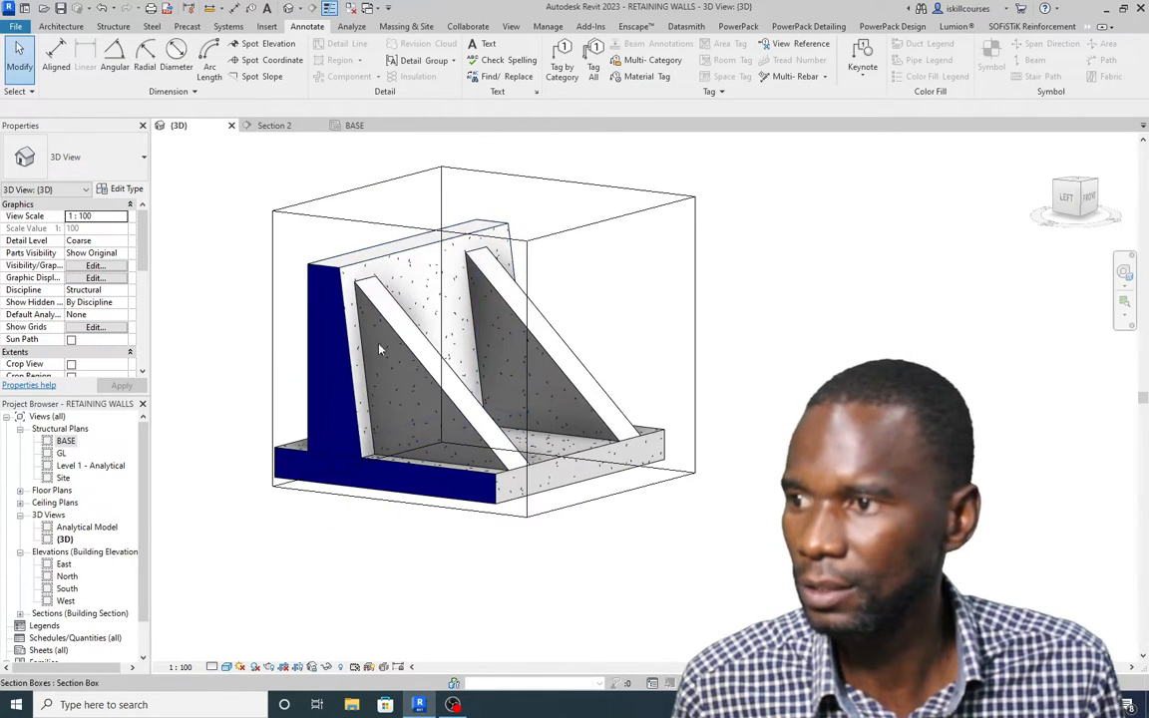
Step: Turn off the 3D view's section box to show all the retaining walls
{"action": "scroll", "coordinate": [59, 308], "scroll_direction": "down", "scroll_amount": 4}
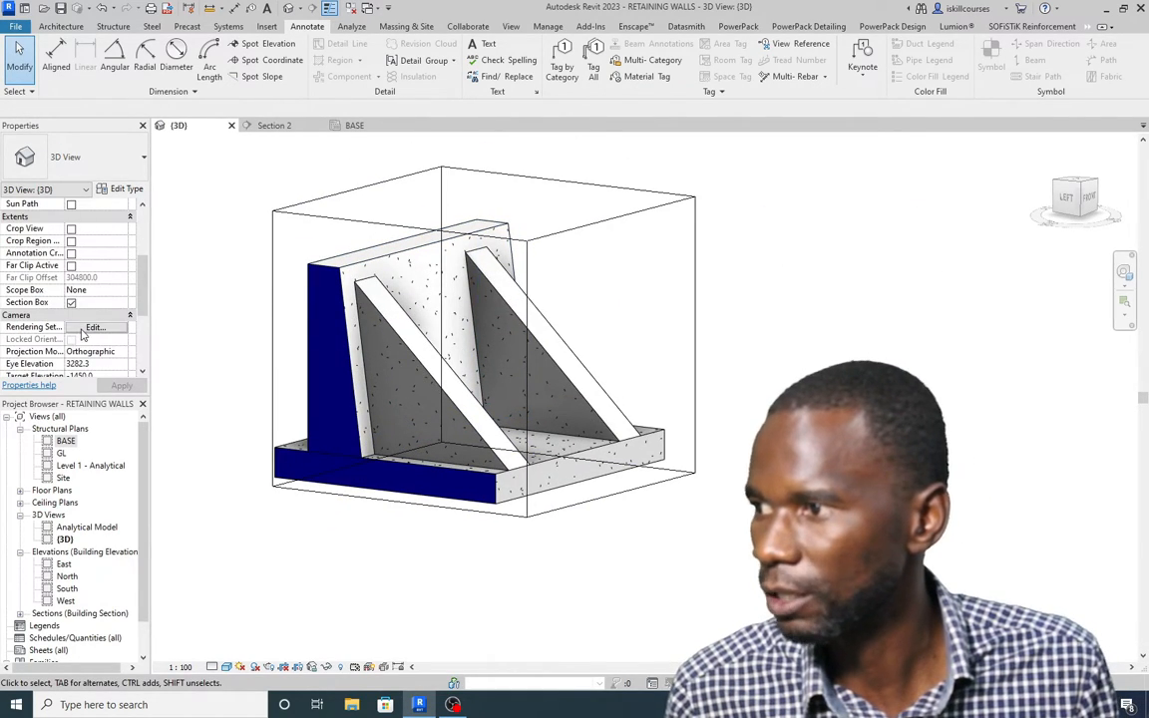
{"action": "left_click", "coordinate": [71, 304]}
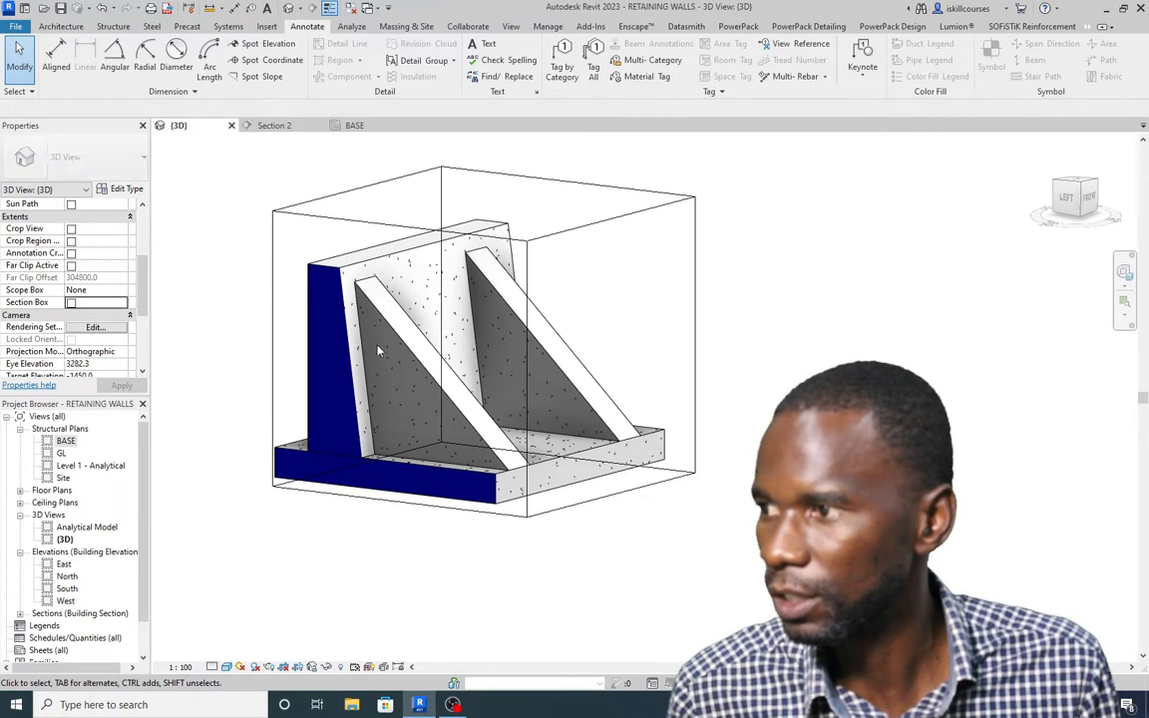
{"action": "scroll", "coordinate": [739, 299], "scroll_direction": "down", "scroll_amount": 2}
{"action": "scroll", "coordinate": [549, 325], "scroll_direction": "up", "scroll_amount": 4}
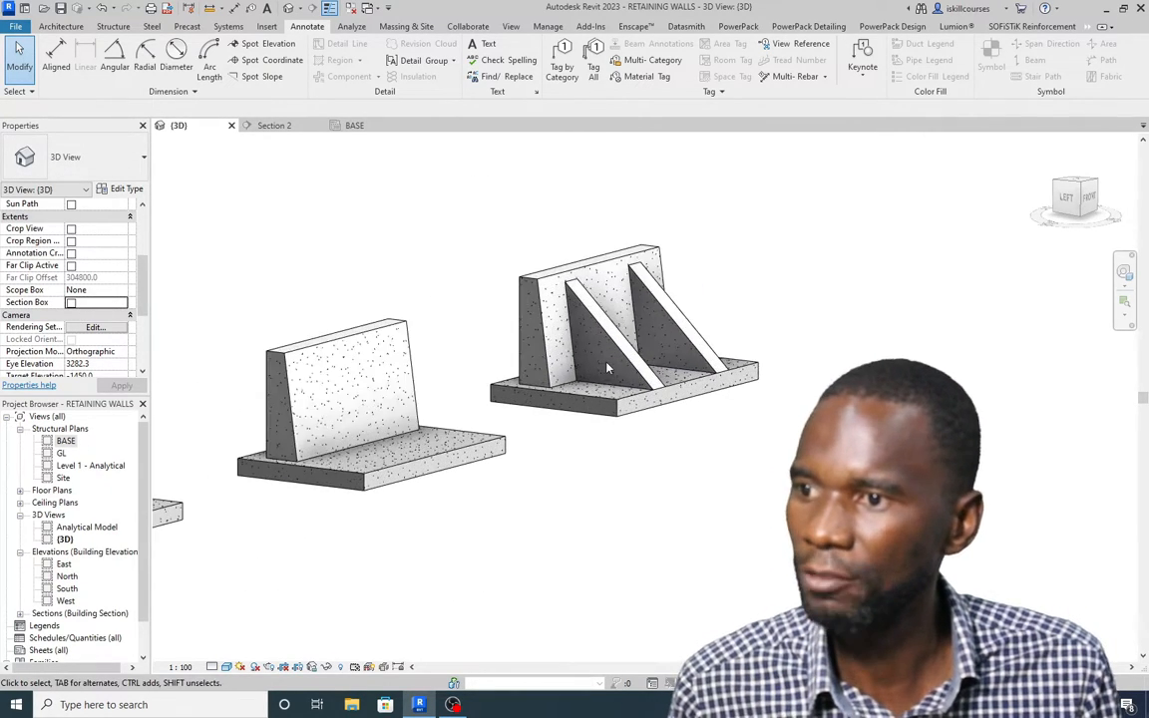
Step: Examine the finished stone gravity wall, cantilever wall and counterfort wall one after another in 3D, ending on the counterforts
{"action": "scroll", "coordinate": [638, 314], "scroll_direction": "down", "scroll_amount": 2}
{"action": "middle_click_drag", "start_coordinate": [639, 313], "coordinate": [677, 313], "text": "shift"}
{"action": "scroll", "coordinate": [676, 313], "scroll_direction": "up", "scroll_amount": 2}
{"action": "scroll", "coordinate": [677, 312], "scroll_direction": "up", "scroll_amount": 1}
{"action": "scroll", "coordinate": [509, 387], "scroll_direction": "down", "scroll_amount": 6}
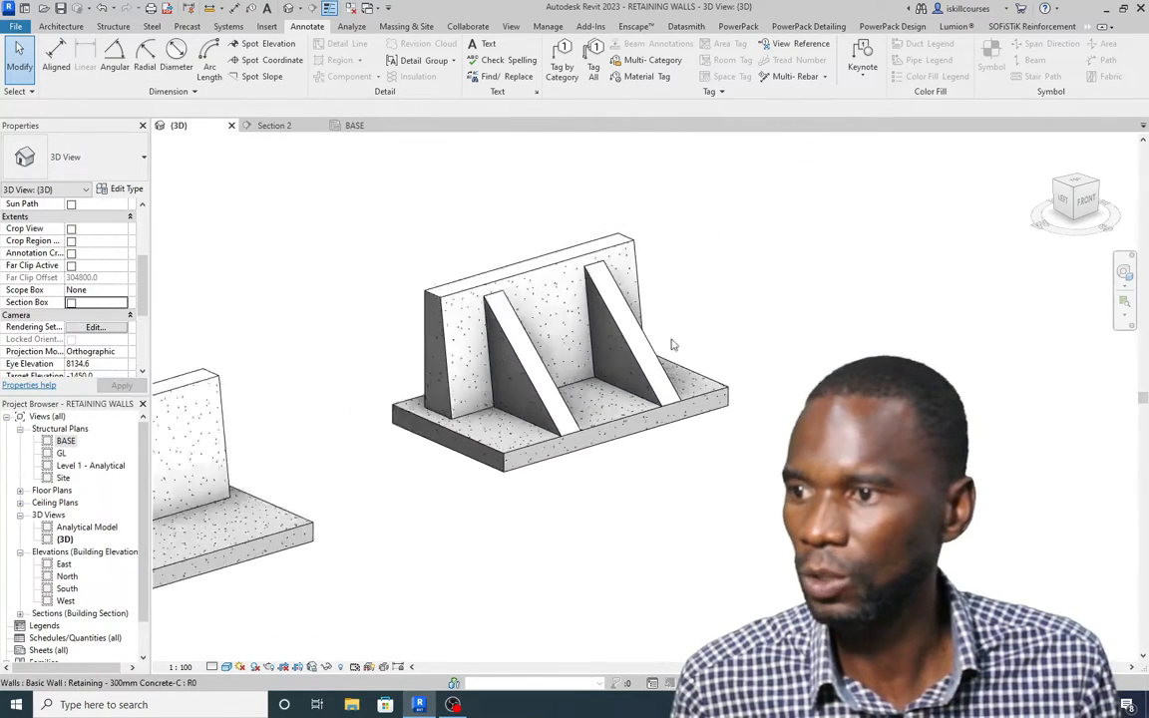
{"action": "scroll", "coordinate": [426, 365], "scroll_direction": "up", "scroll_amount": 8}
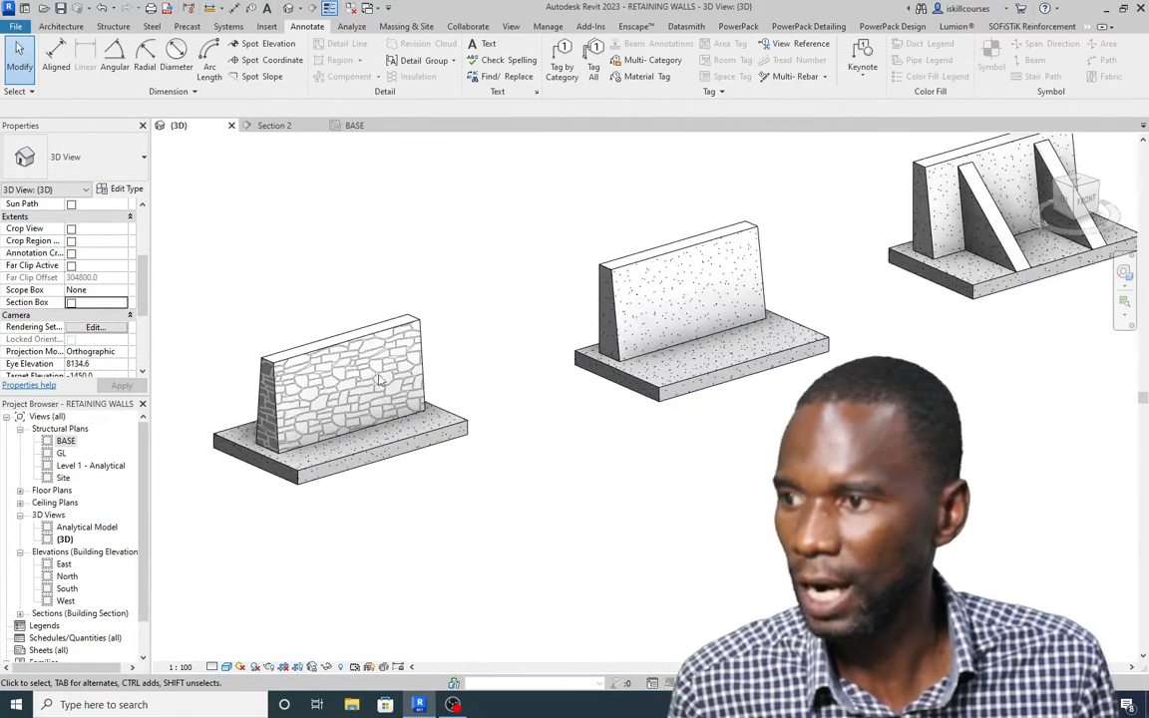
{"action": "scroll", "coordinate": [291, 422], "scroll_direction": "up", "scroll_amount": 2}
{"action": "scroll", "coordinate": [344, 305], "scroll_direction": "down", "scroll_amount": 3}
{"action": "scroll", "coordinate": [325, 385], "scroll_direction": "up", "scroll_amount": 3}
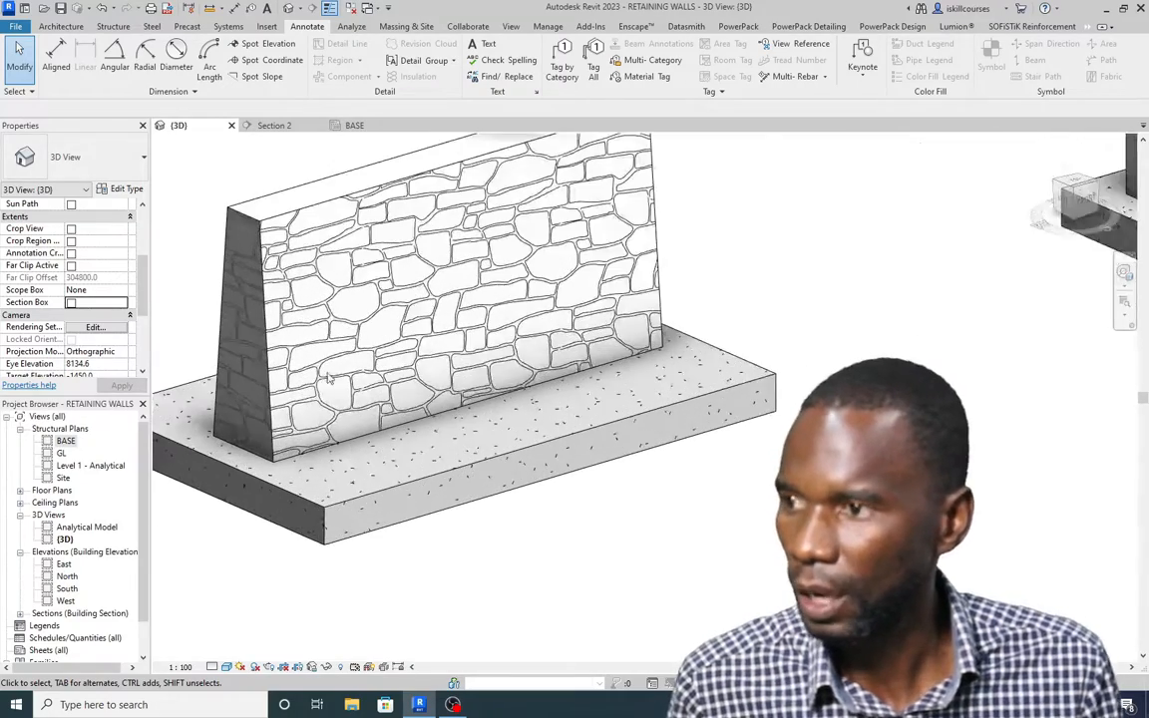
{"action": "scroll", "coordinate": [328, 381], "scroll_direction": "down", "scroll_amount": 3}
{"action": "middle_click_drag", "start_coordinate": [365, 385], "coordinate": [391, 396], "text": "shift"}
{"action": "scroll", "coordinate": [391, 396], "scroll_direction": "down", "scroll_amount": 5}
{"action": "scroll", "coordinate": [240, 378], "scroll_direction": "up", "scroll_amount": 6}
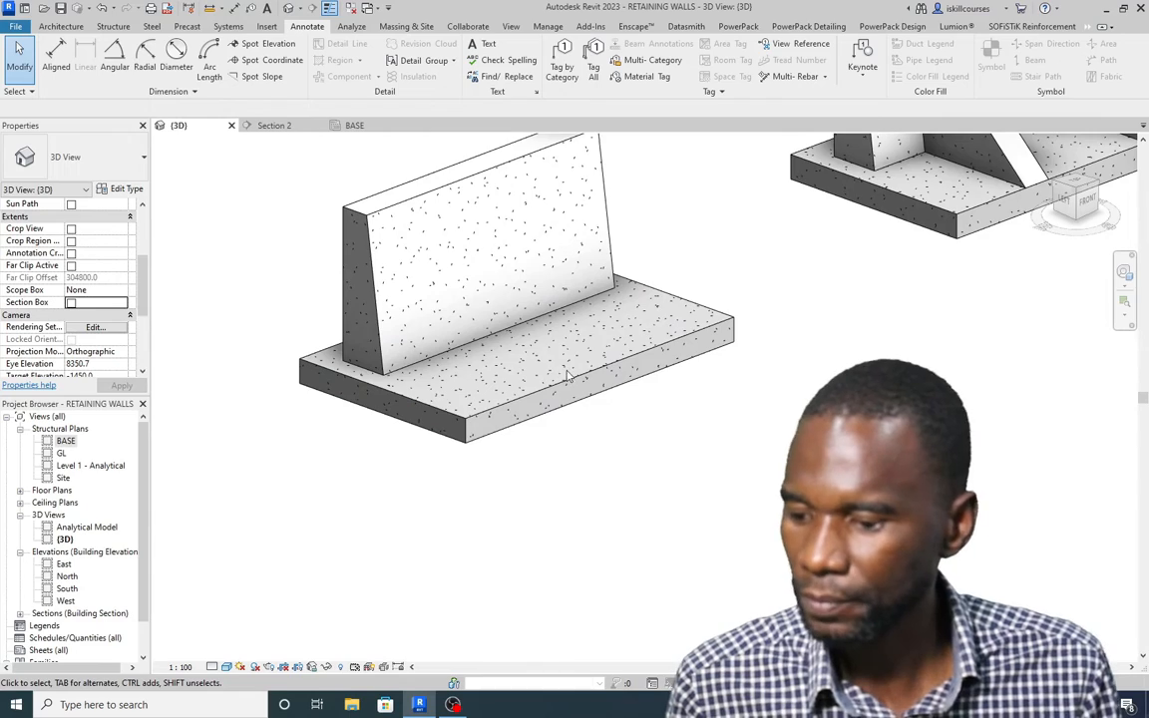
{"action": "scroll", "coordinate": [380, 438], "scroll_direction": "down", "scroll_amount": 3}
{"action": "scroll", "coordinate": [769, 206], "scroll_direction": "up", "scroll_amount": 5}
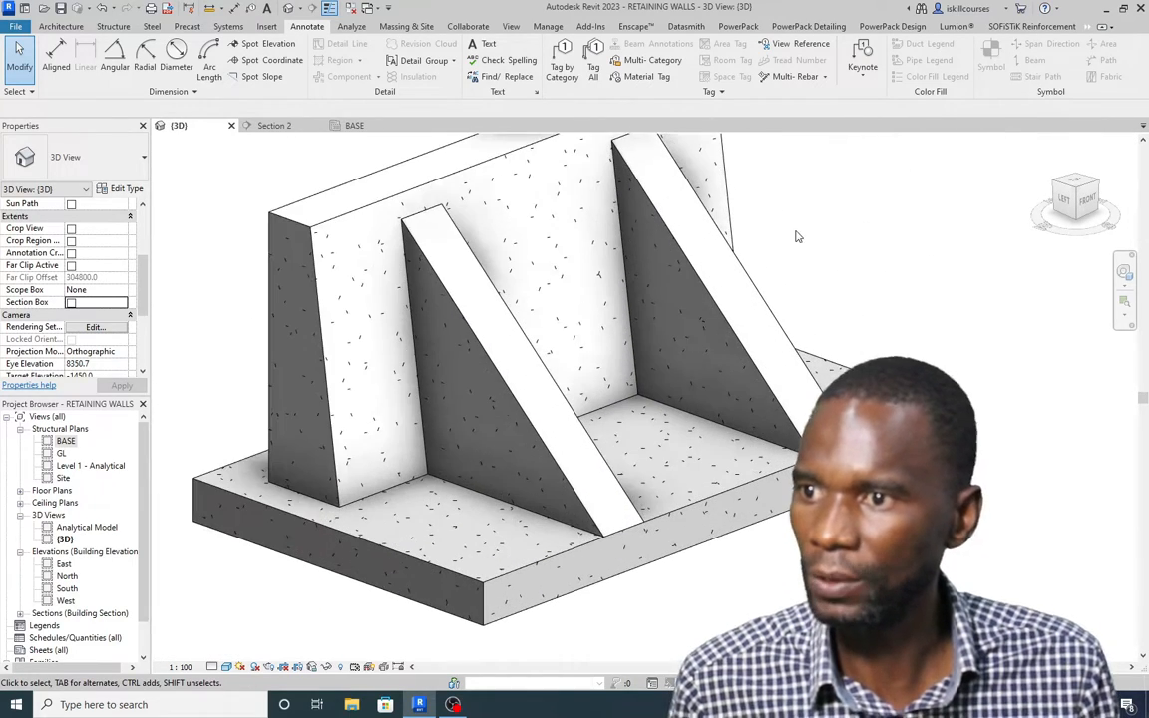
{"action": "scroll", "coordinate": [766, 318], "scroll_direction": "up", "scroll_amount": 1}
{"action": "scroll", "coordinate": [764, 284], "scroll_direction": "down", "scroll_amount": 2}
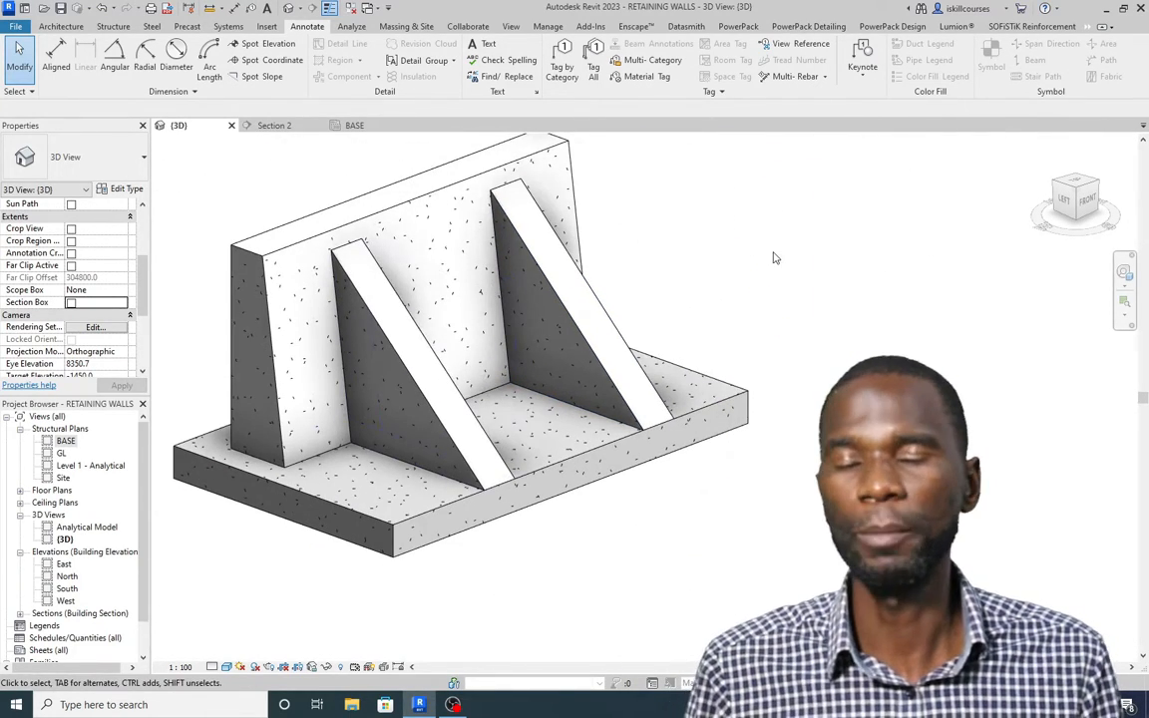